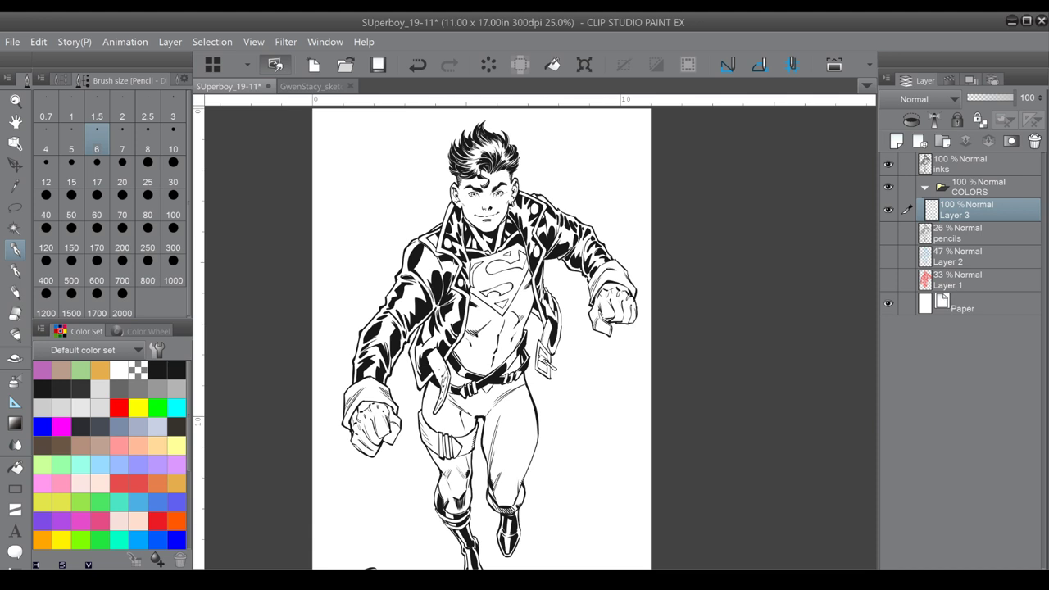
# Rename the empty layer in the COLORS folder to FLAT.
pyautogui.moveTo(476, 335)
pyautogui.mouseDown()
pyautogui.moveTo(518, 319)
pyautogui.moveTo(500, 331)
pyautogui.mouseUp()
pyautogui.scroll(-2, 674, 358)
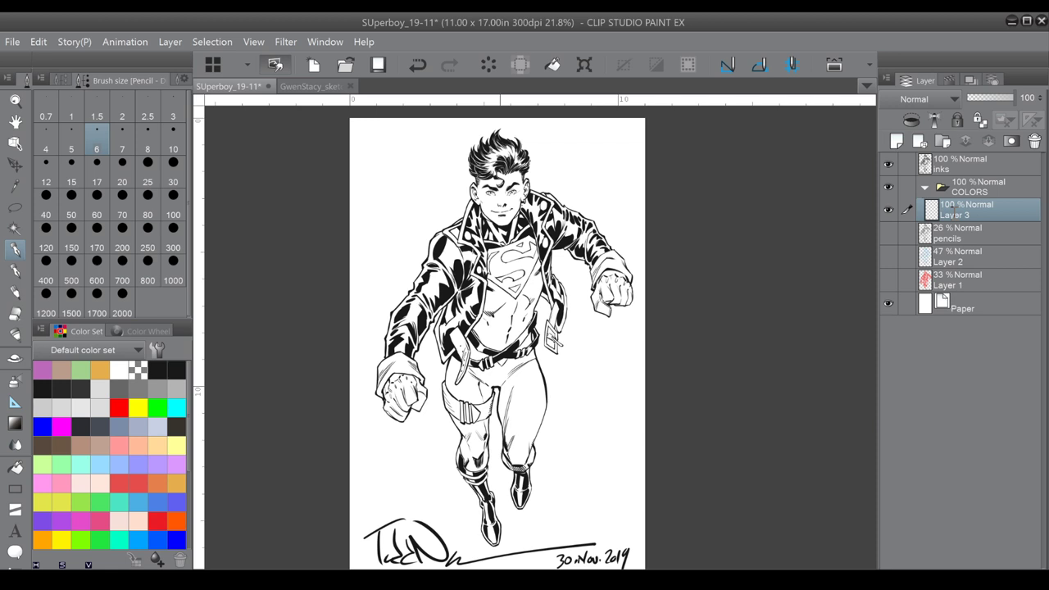
pyautogui.doubleClick(954, 213)
pyautogui.write('FLAT')
pyautogui.press('Return')
# Add a new layer directly above the Paper layer and fill it with light grey.
pyautogui.click(966, 305)
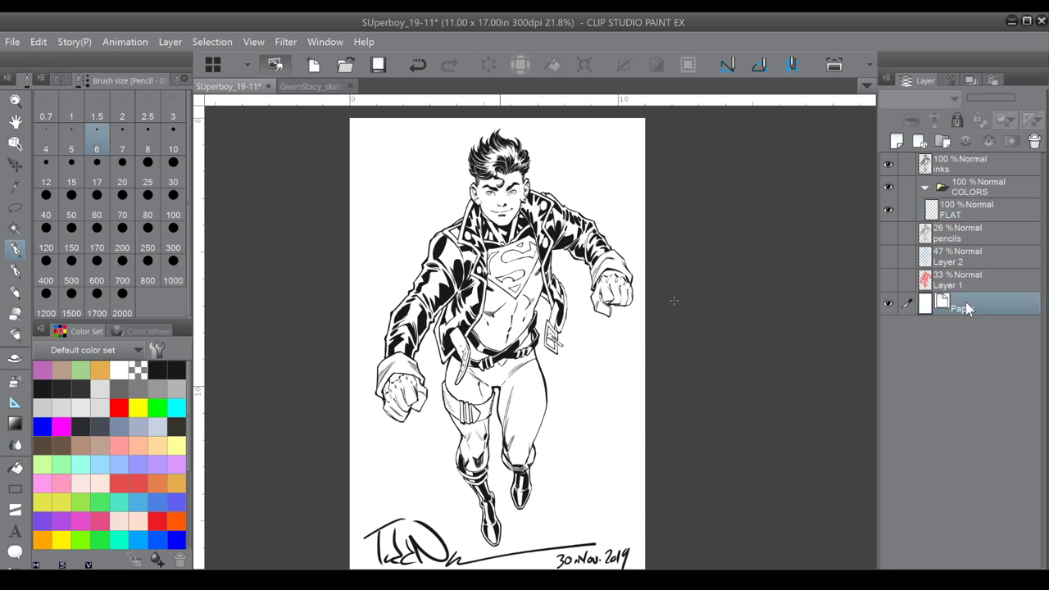
pyautogui.click(100, 389)
pyautogui.click(896, 143)
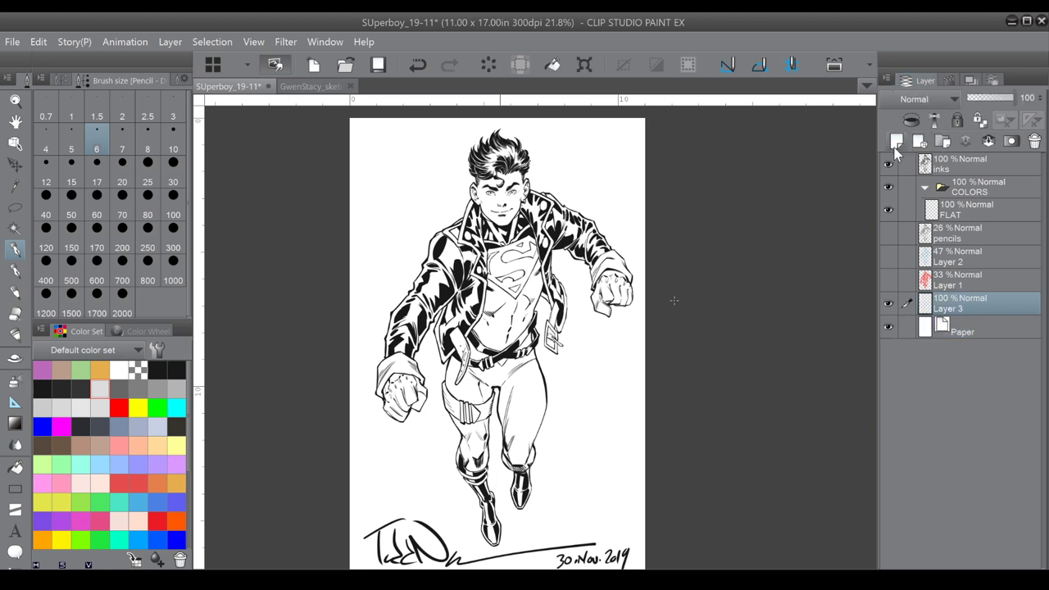
pyautogui.click(551, 65)
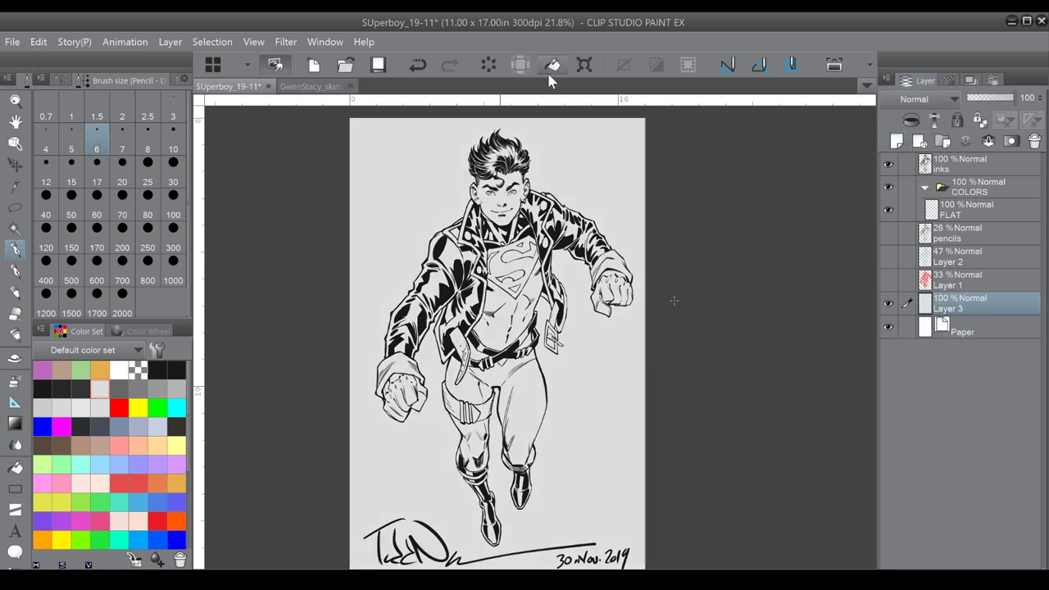
# Fill the entire FLAT layer with slate blue, leaving no selection active.
pyautogui.click(966, 215)
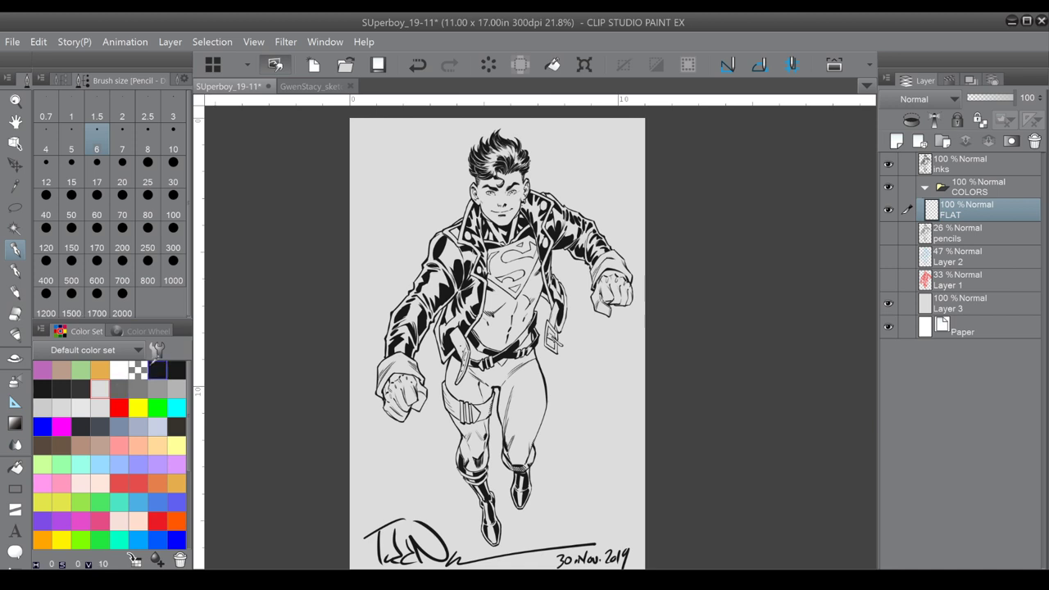
pyautogui.click(119, 425)
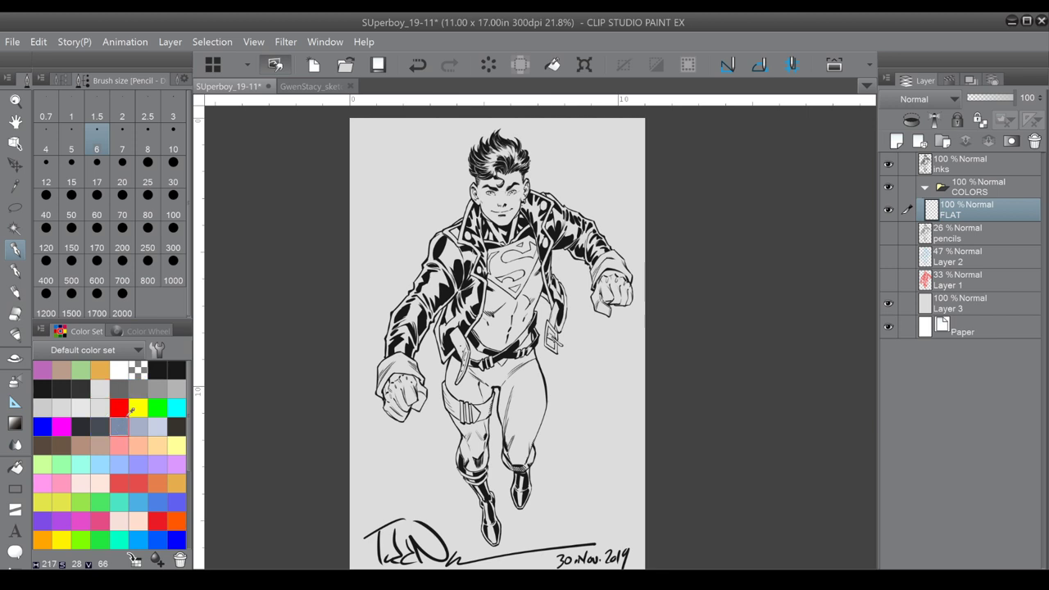
pyautogui.click(15, 208)
pyautogui.moveTo(445, 146)
pyautogui.mouseDown()
pyautogui.moveTo(516, 119)
pyautogui.moveTo(604, 161)
pyautogui.moveTo(635, 196)
pyautogui.mouseUp()
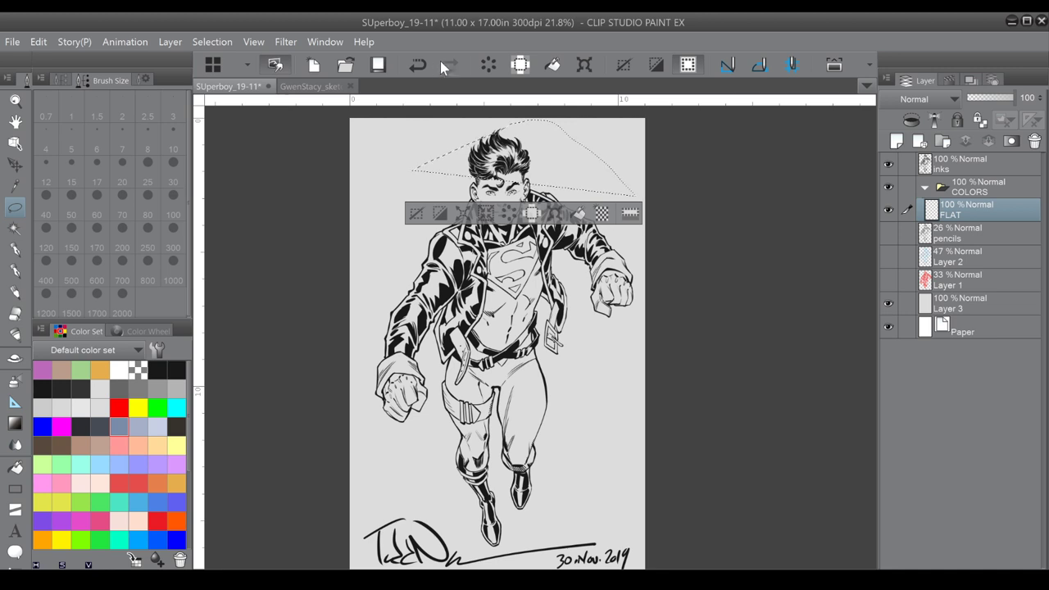
pyautogui.hotkey('ctrl', 'd')
pyautogui.click(553, 69)
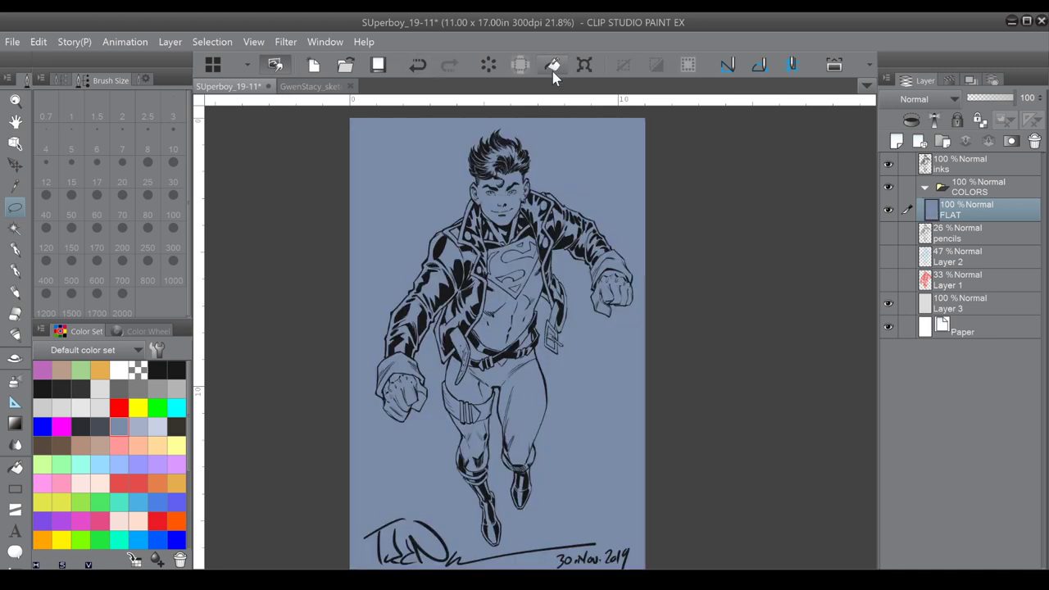
# Auto-select the area outside the figure on the inks layer, clear it from the FLAT layer, and lock that layer's transparent pixels.
pyautogui.click(965, 164)
pyautogui.press('w')
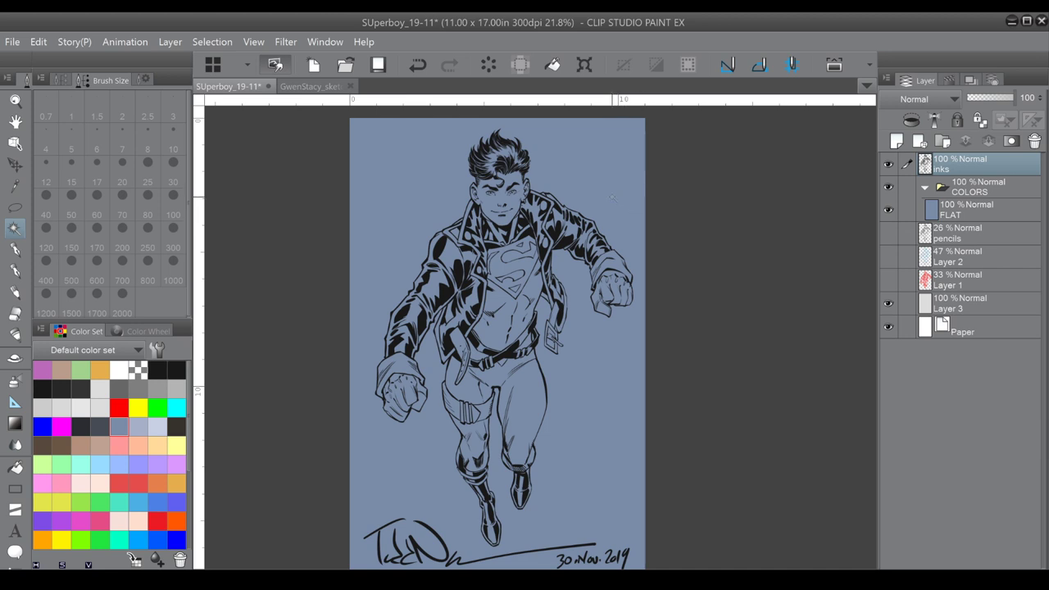
pyautogui.click(718, 347)
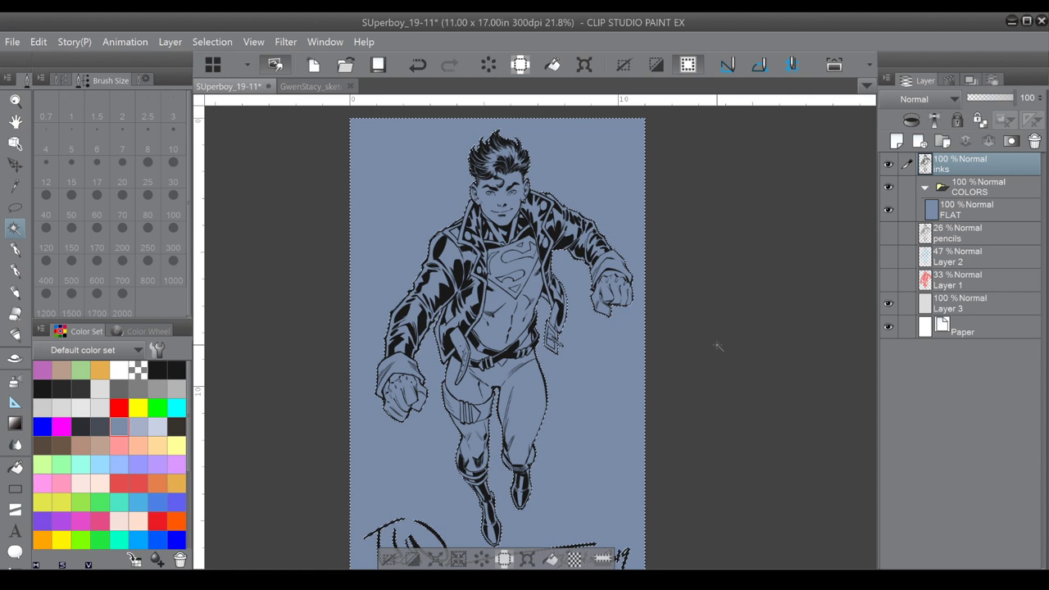
pyautogui.scroll(1, 718, 346)
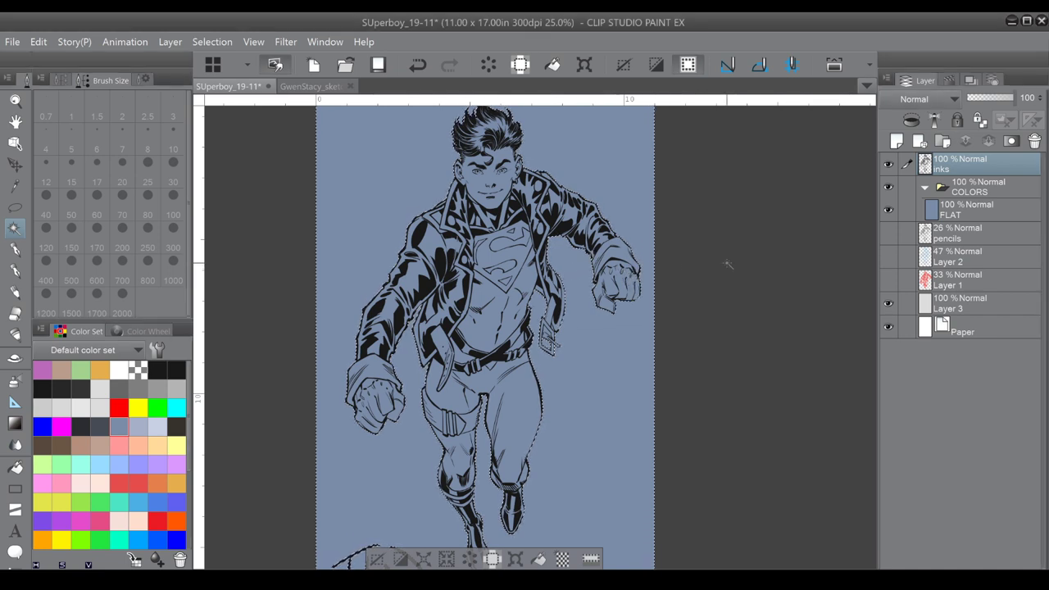
pyautogui.click(932, 217)
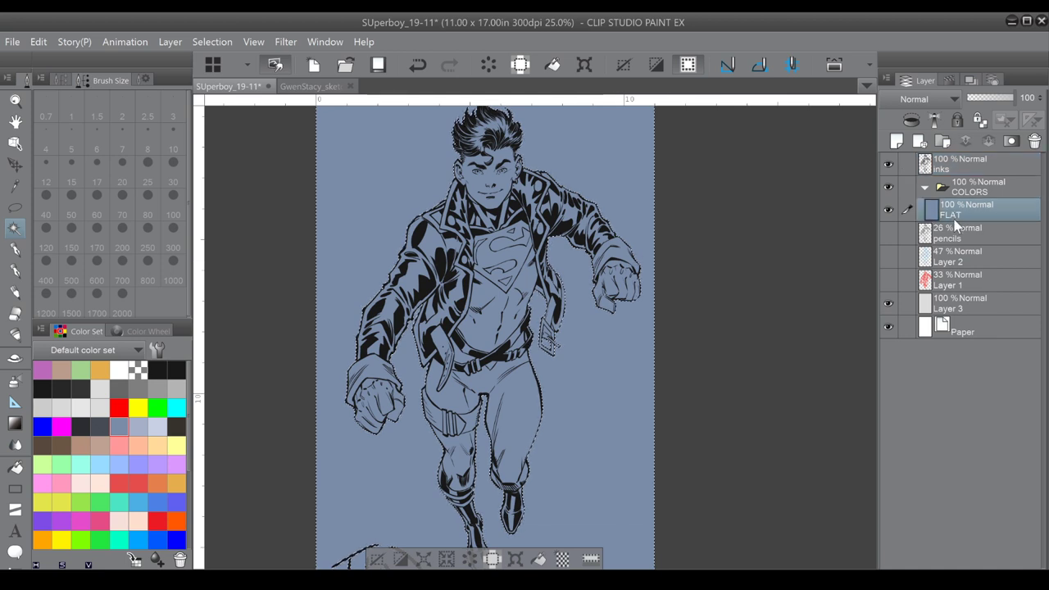
pyautogui.click(399, 560)
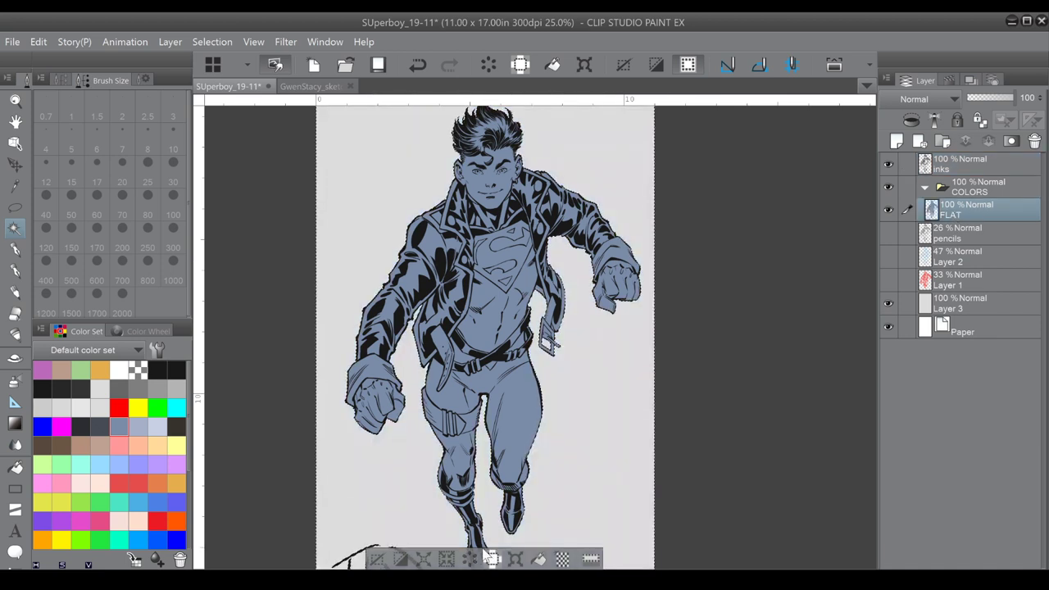
pyautogui.click(380, 560)
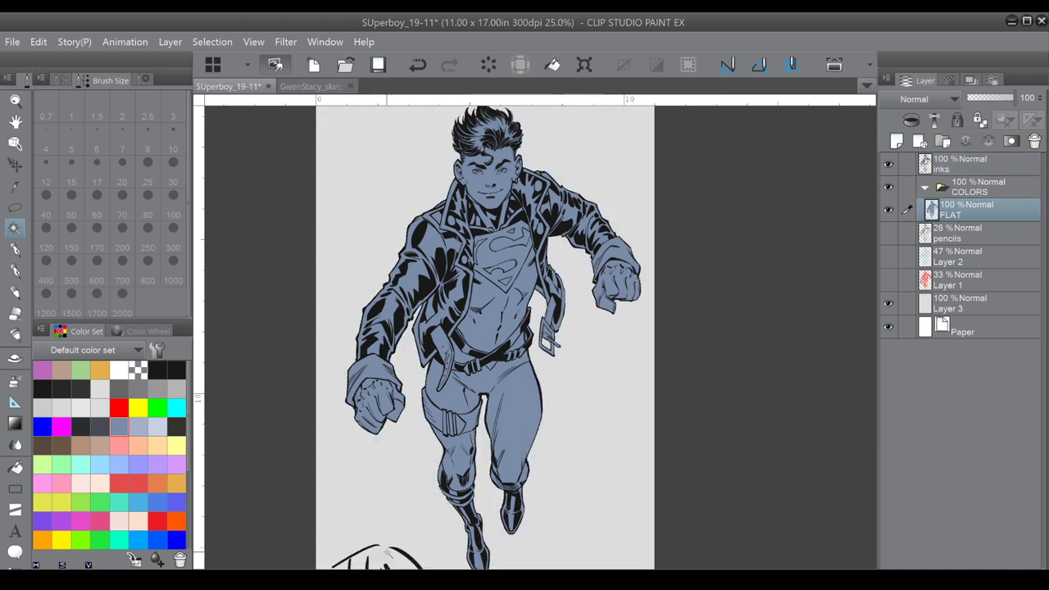
pyautogui.click(980, 120)
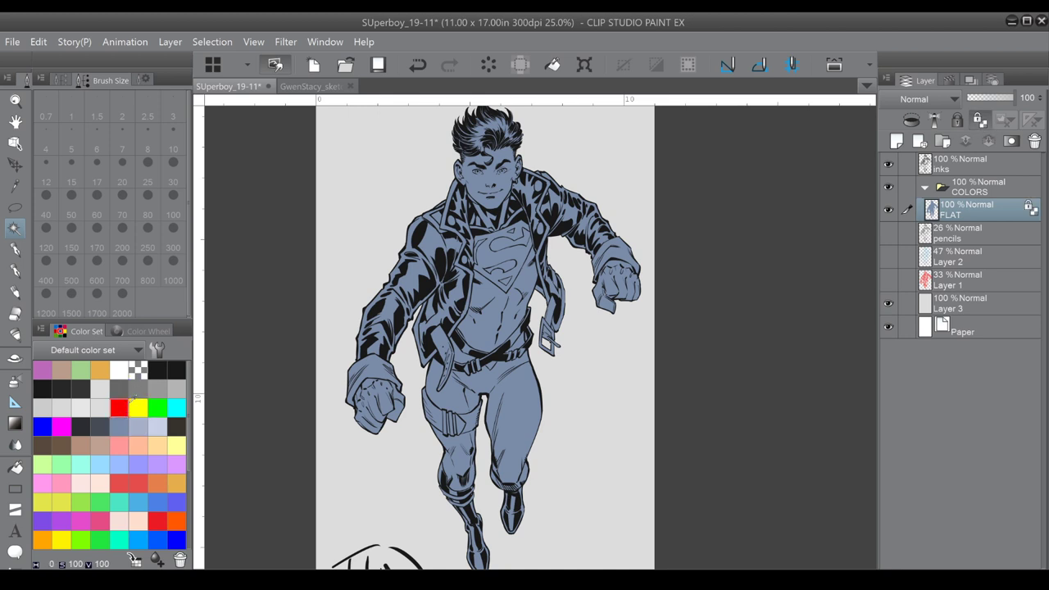
# Test the transparency lock with red pen strokes at size 70 across the figure's lower leg, and undo them.
pyautogui.click(16, 269)
pyautogui.click(131, 208)
pyautogui.moveTo(493, 450)
pyautogui.mouseDown()
pyautogui.moveTo(561, 403)
pyautogui.moveTo(538, 427)
pyautogui.mouseUp()
pyautogui.moveTo(497, 474)
pyautogui.mouseDown()
pyautogui.moveTo(532, 443)
pyautogui.moveTo(531, 461)
pyautogui.mouseUp()
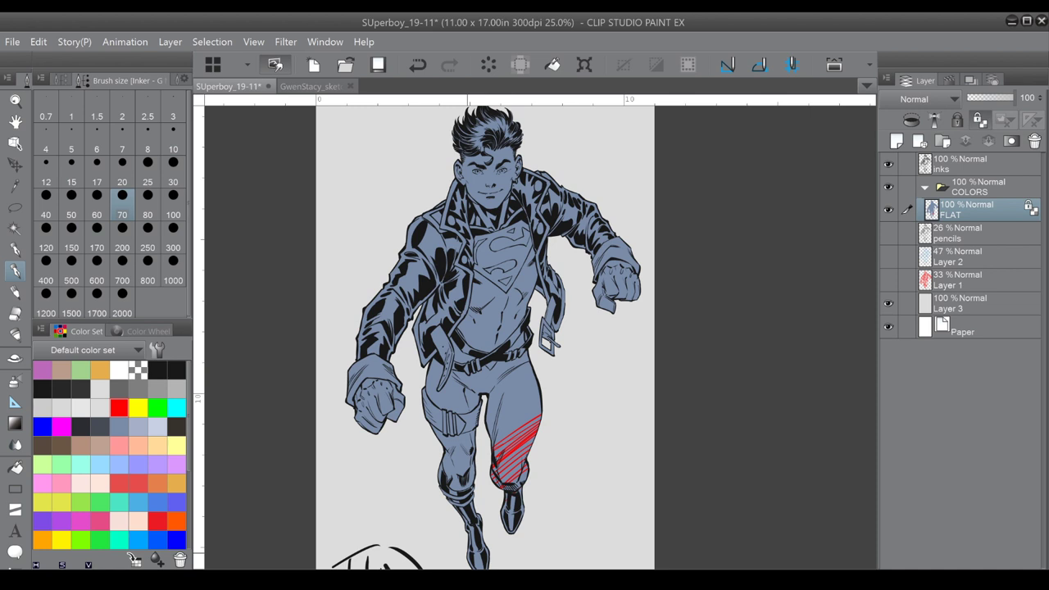
pyautogui.hotkey('ctrl', 'z')
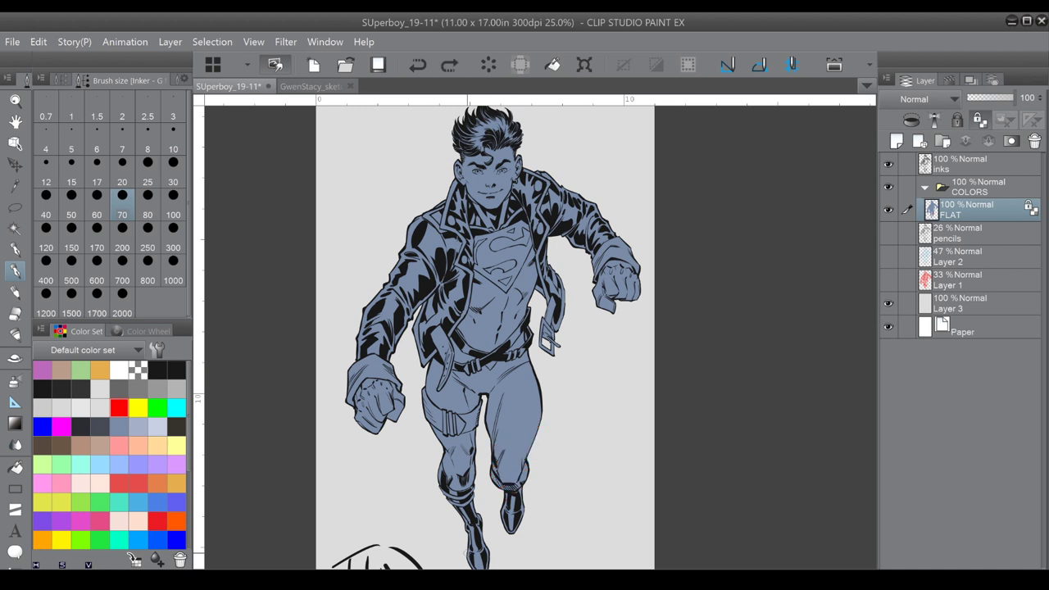
pyautogui.moveTo(511, 168); pyautogui.dragTo(548, 368)
pyautogui.scroll(4, 583, 300)
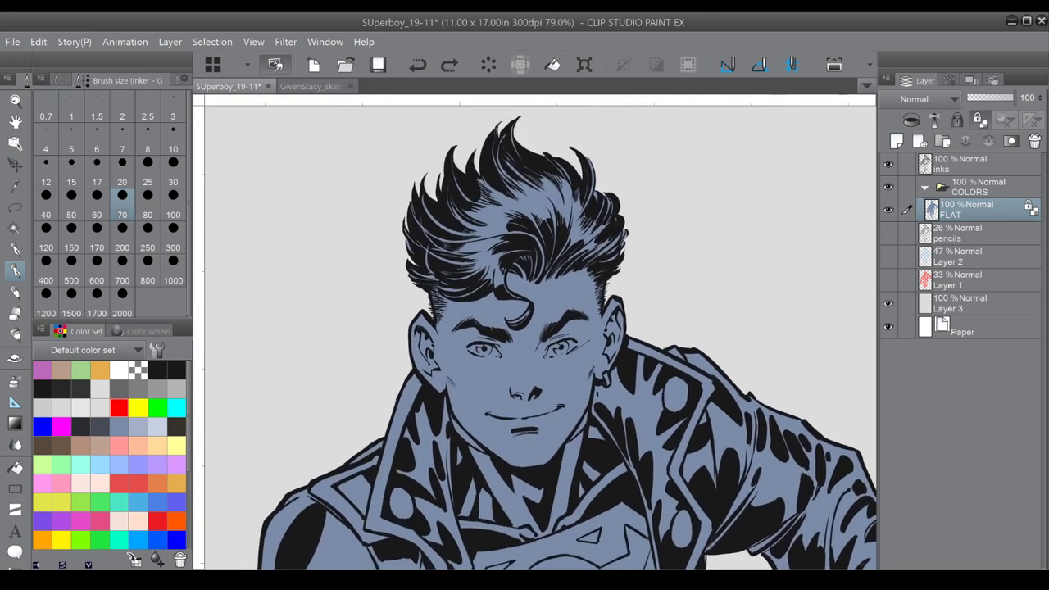
pyautogui.click(14, 208)
pyautogui.moveTo(431, 290)
pyautogui.mouseDown()
pyautogui.moveTo(469, 299)
pyautogui.moveTo(491, 289)
pyautogui.mouseUp()
pyautogui.click(354, 320)
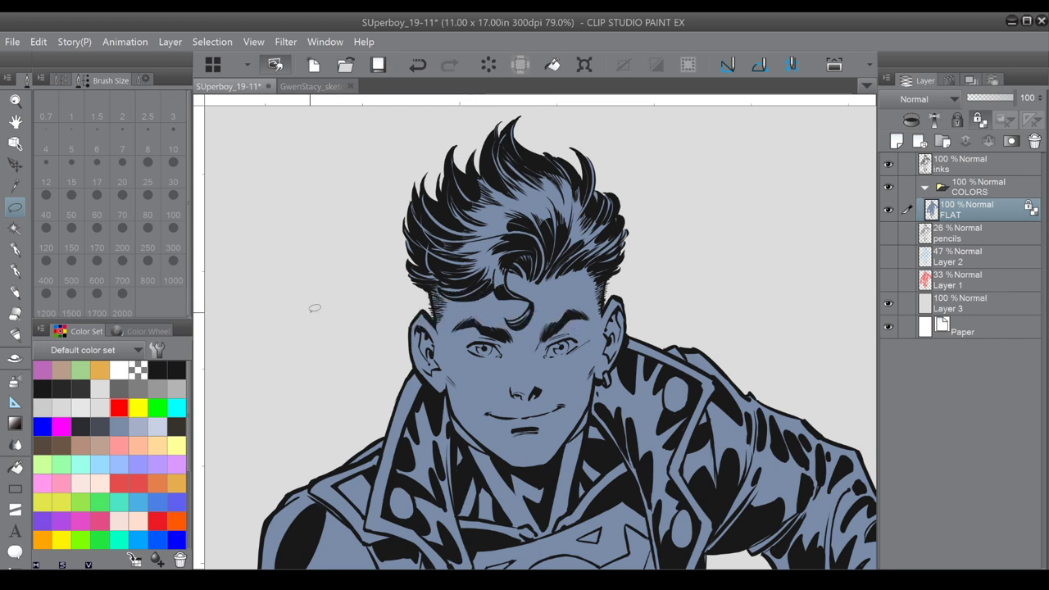
# Paint the character's right ear in pale pink skin tone with the G Nib inker pen at size 80.
pyautogui.click(17, 250)
pyautogui.click(18, 270)
pyautogui.click(139, 427)
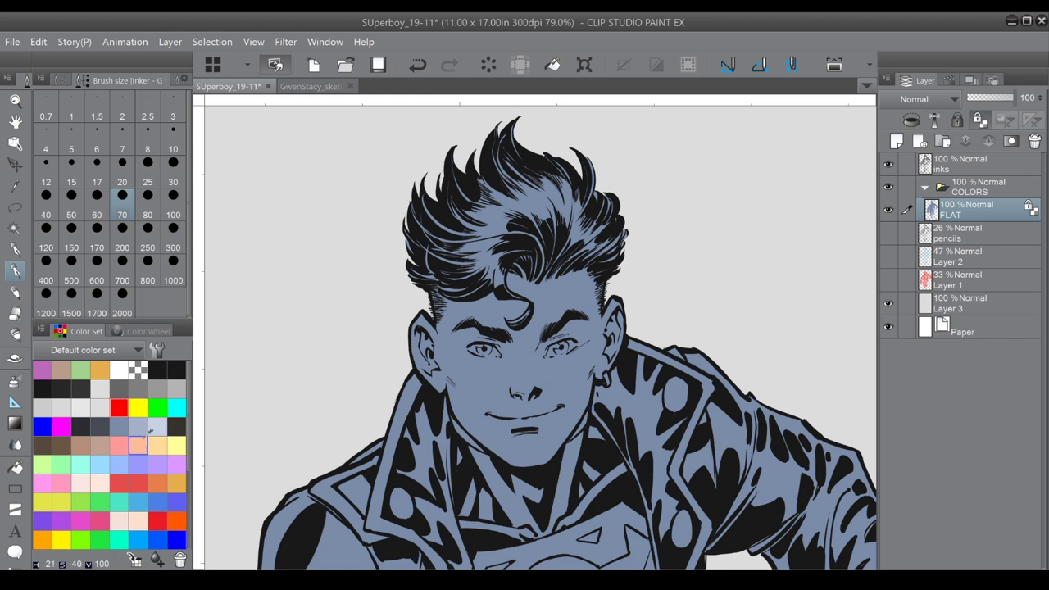
pyautogui.click(102, 484)
pyautogui.click(146, 215)
pyautogui.moveTo(412, 328)
pyautogui.mouseDown()
pyautogui.moveTo(430, 360)
pyautogui.moveTo(425, 373)
pyautogui.moveTo(443, 387)
pyautogui.mouseUp()
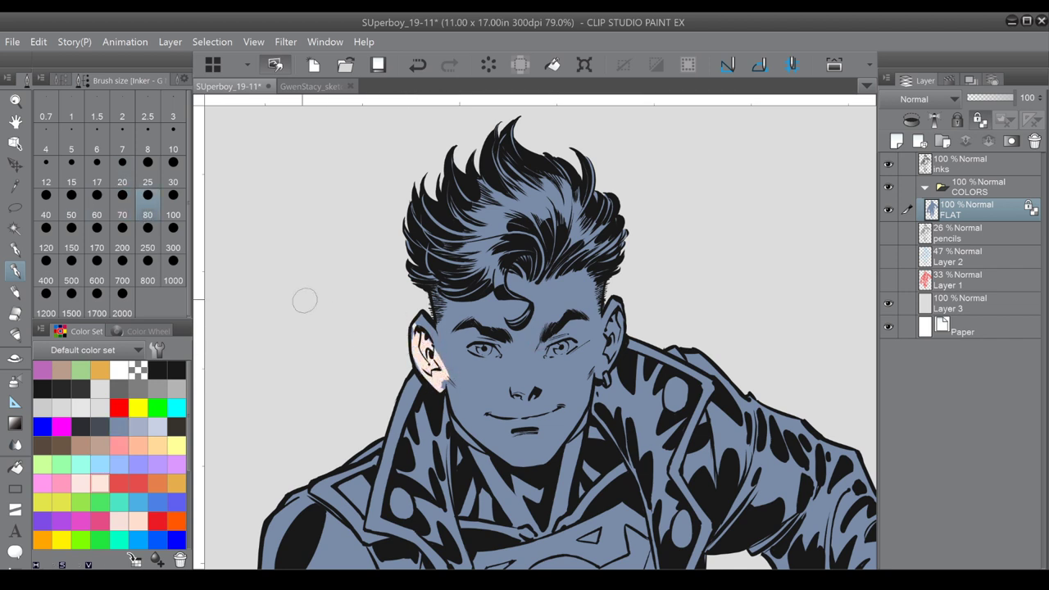
# Set the pen size to 100 and paint the skin tone over the right cheek, forehead, left eye area and left ear.
pyautogui.click(173, 214)
pyautogui.moveTo(416, 318)
pyautogui.mouseDown()
pyautogui.moveTo(436, 344)
pyautogui.moveTo(407, 330)
pyautogui.moveTo(410, 344)
pyautogui.moveTo(471, 417)
pyautogui.moveTo(459, 439)
pyautogui.moveTo(492, 422)
pyautogui.moveTo(496, 365)
pyautogui.moveTo(476, 319)
pyautogui.moveTo(463, 364)
pyautogui.moveTo(439, 311)
pyautogui.moveTo(446, 305)
pyautogui.moveTo(459, 323)
pyautogui.moveTo(451, 345)
pyautogui.moveTo(494, 413)
pyautogui.mouseUp()
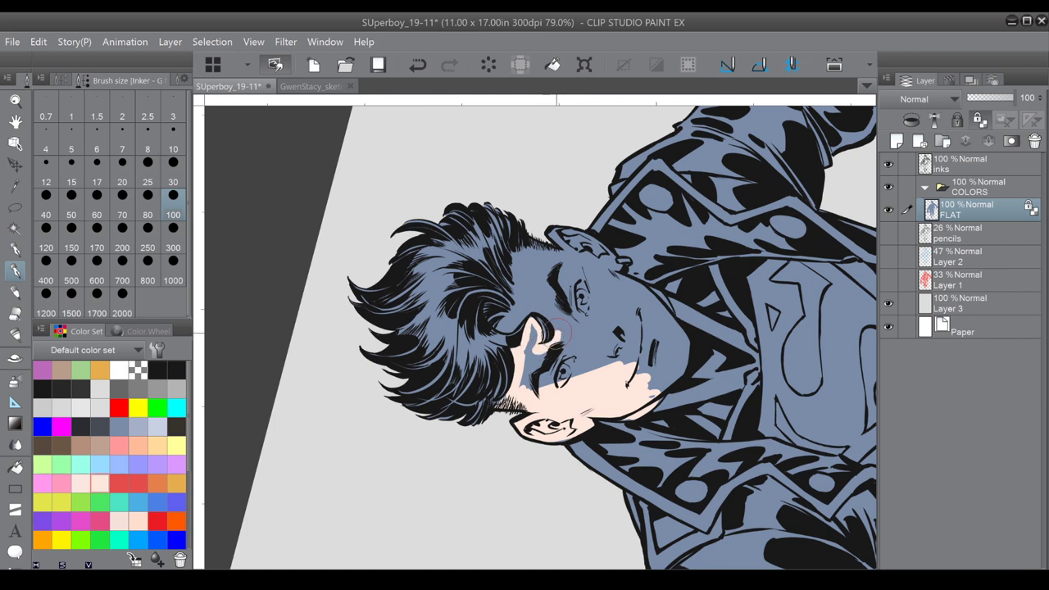
pyautogui.moveTo(512, 322); pyautogui.dragTo(512, 322)
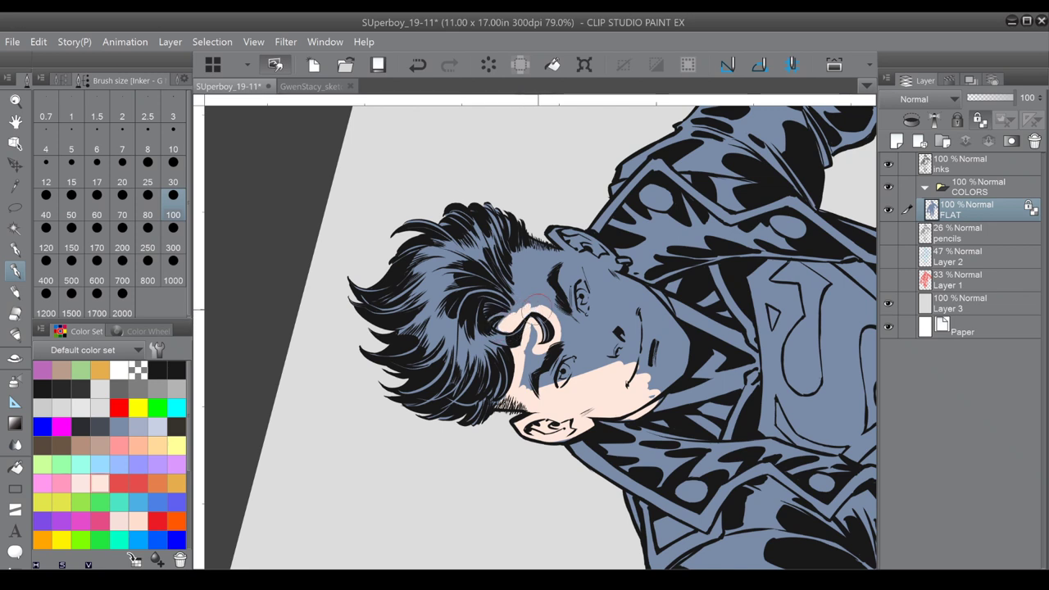
pyautogui.moveTo(537, 301)
pyautogui.mouseDown()
pyautogui.moveTo(531, 254)
pyautogui.moveTo(522, 278)
pyautogui.moveTo(536, 240)
pyautogui.moveTo(533, 290)
pyautogui.moveTo(542, 304)
pyautogui.moveTo(553, 267)
pyautogui.moveTo(554, 294)
pyautogui.moveTo(530, 301)
pyautogui.mouseUp()
pyautogui.moveTo(570, 283)
pyautogui.mouseDown()
pyautogui.moveTo(576, 327)
pyautogui.moveTo(596, 293)
pyautogui.mouseUp()
pyautogui.moveTo(670, 258); pyautogui.dragTo(677, 280)
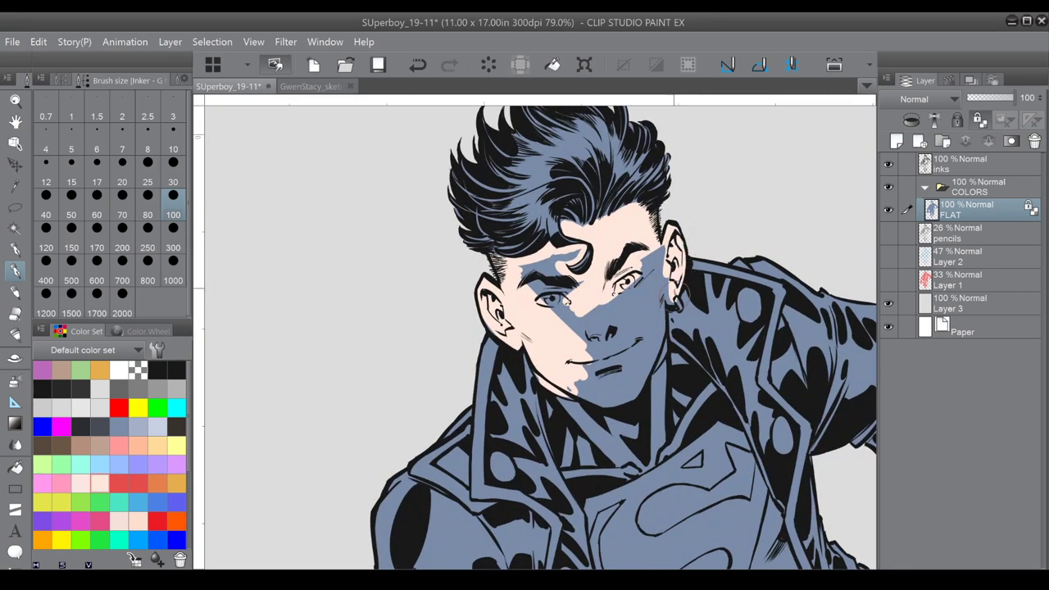
# Cover the remaining blue on the face with the skin tone, including the left cheek, right eye, nose, mouth, chin and jaw.
pyautogui.moveTo(656, 277)
pyautogui.mouseDown()
pyautogui.moveTo(635, 361)
pyautogui.moveTo(612, 319)
pyautogui.mouseUp()
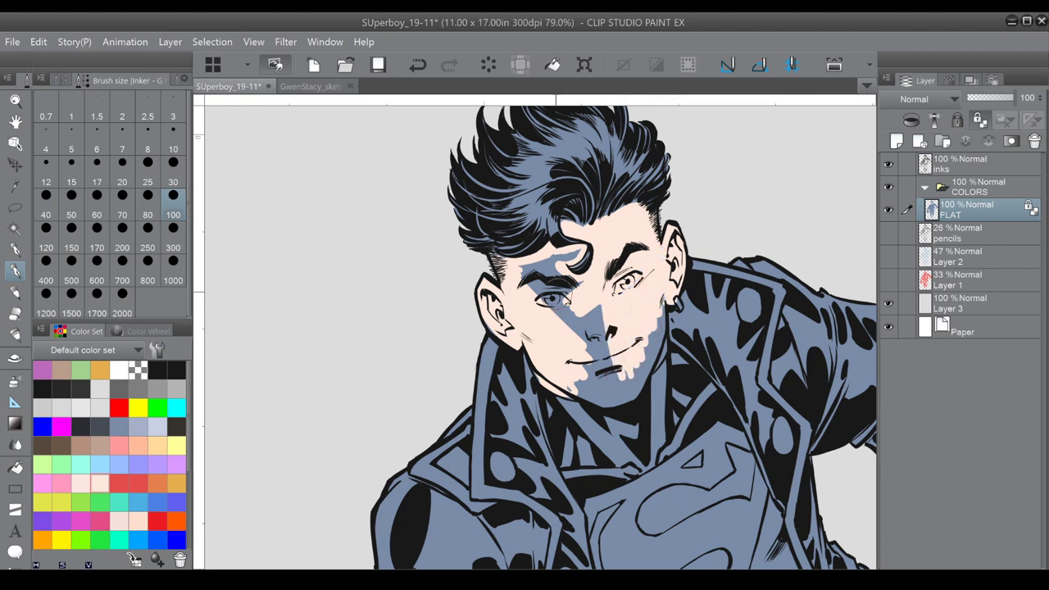
pyautogui.moveTo(527, 267); pyautogui.dragTo(567, 256)
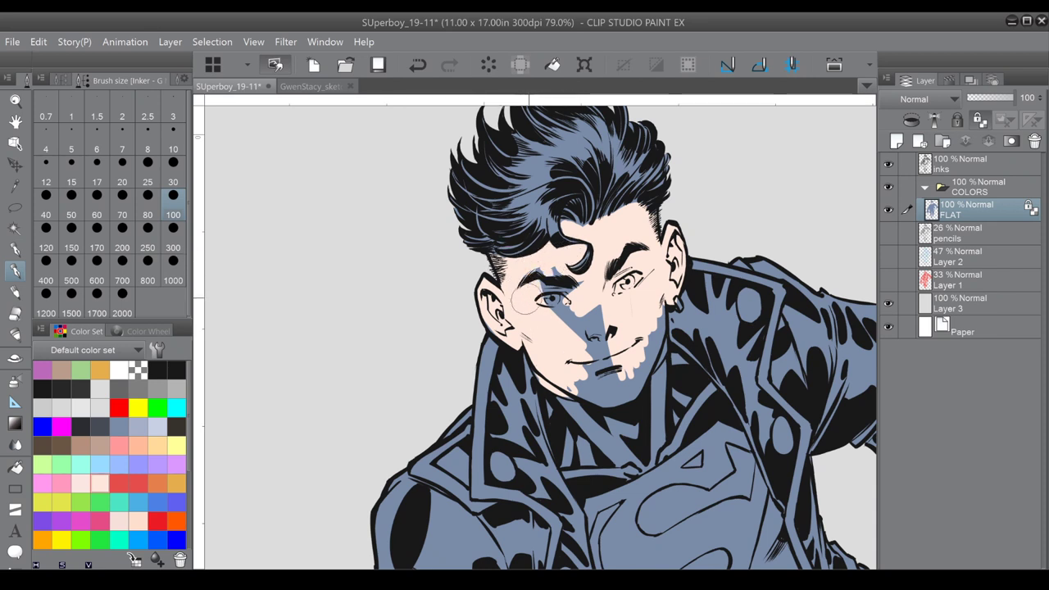
pyautogui.moveTo(564, 328); pyautogui.dragTo(580, 310)
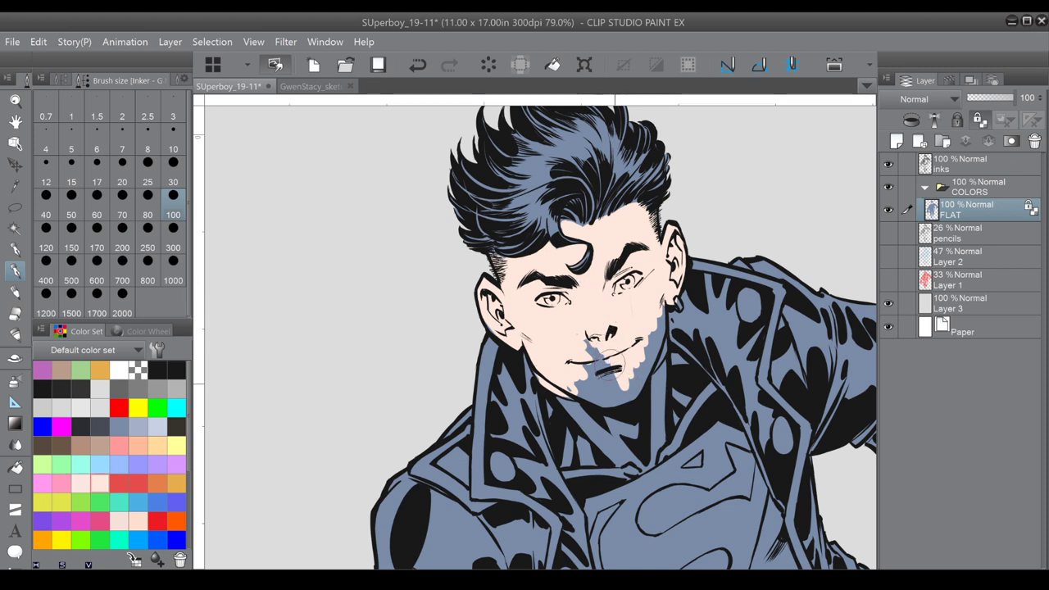
pyautogui.moveTo(586, 344)
pyautogui.mouseDown()
pyautogui.moveTo(610, 380)
pyautogui.moveTo(609, 368)
pyautogui.moveTo(583, 378)
pyautogui.mouseUp()
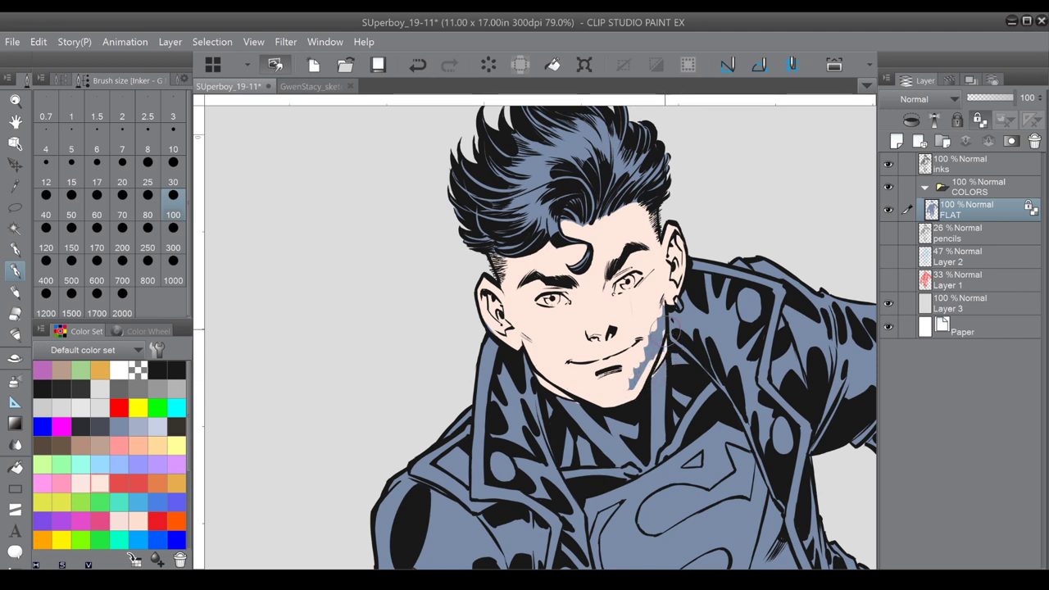
pyautogui.moveTo(661, 344)
pyautogui.mouseDown()
pyautogui.moveTo(645, 369)
pyautogui.moveTo(644, 322)
pyautogui.mouseUp()
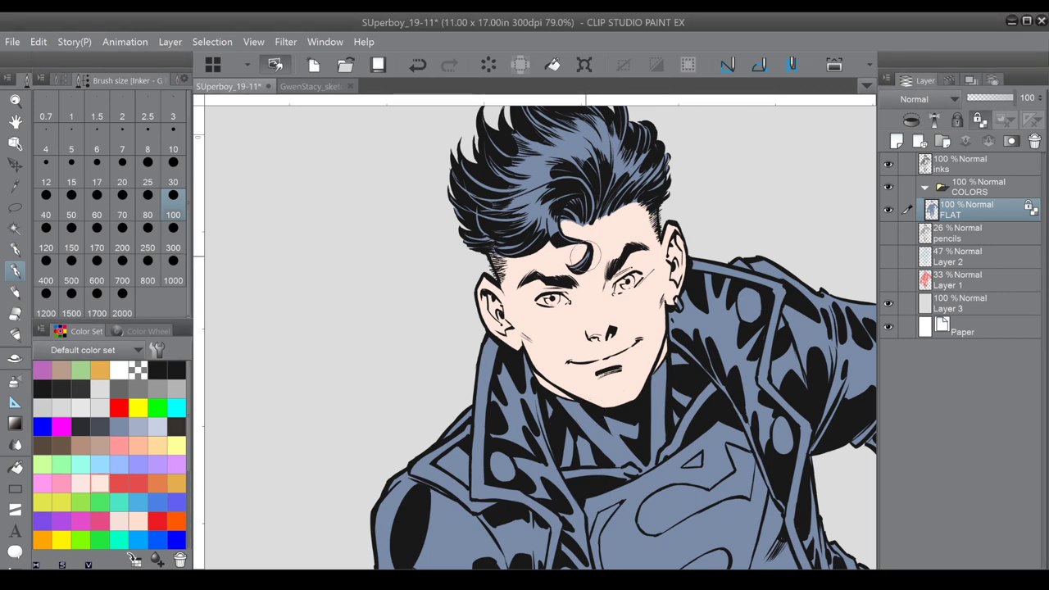
# Paint the whites of both eyes in white on the FLAT layer.
pyautogui.scroll(4, 654, 321)
pyautogui.moveTo(655, 321); pyautogui.dragTo(671, 386)
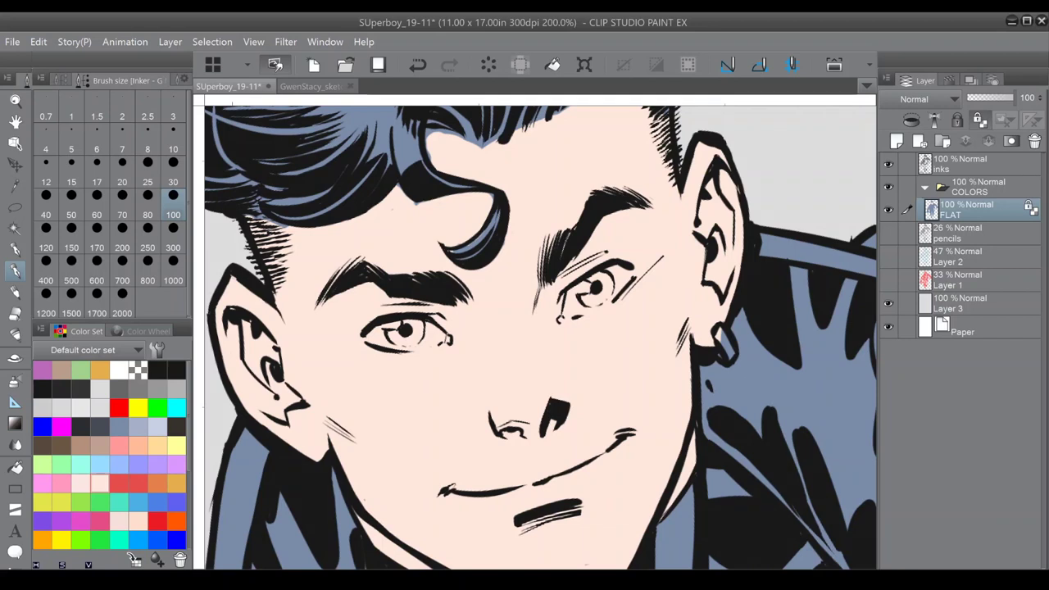
pyautogui.click(119, 370)
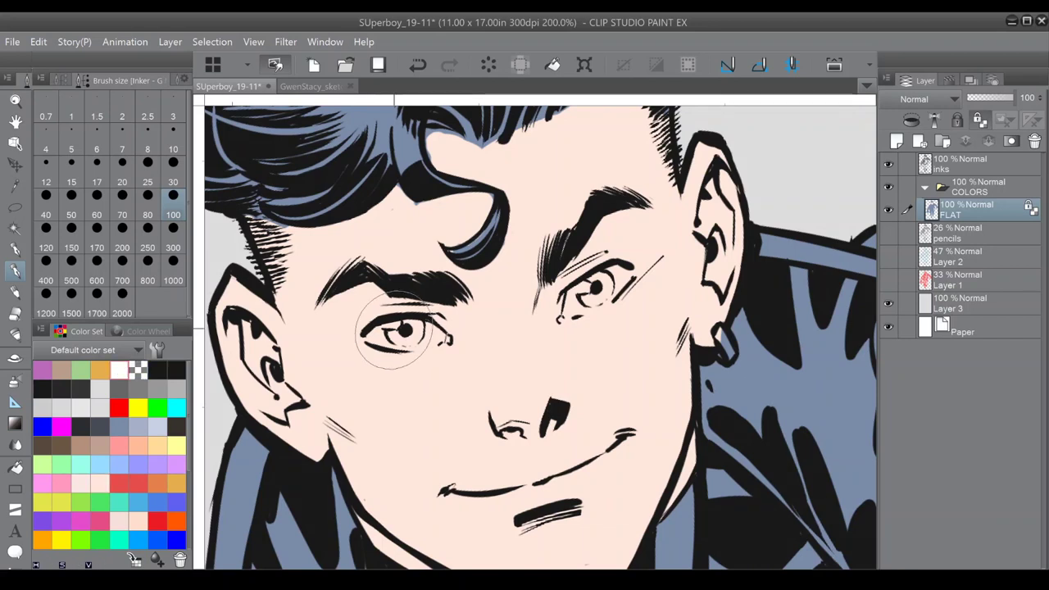
pyautogui.moveTo(384, 337)
pyautogui.mouseDown()
pyautogui.moveTo(410, 335)
pyautogui.moveTo(386, 328)
pyautogui.moveTo(436, 334)
pyautogui.moveTo(399, 325)
pyautogui.moveTo(432, 327)
pyautogui.mouseUp()
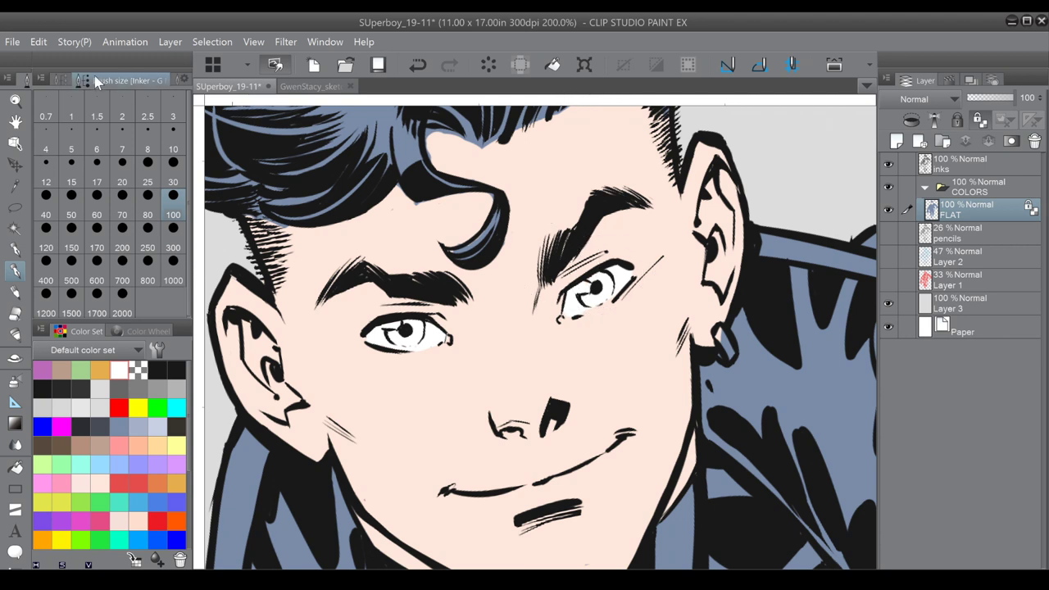
pyautogui.click(61, 80)
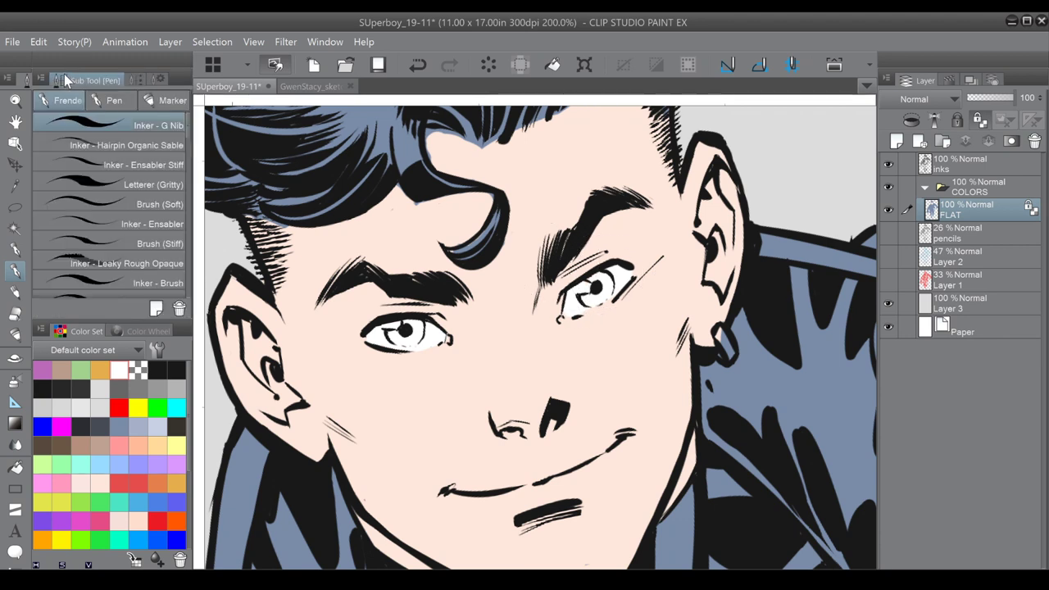
pyautogui.click(138, 80)
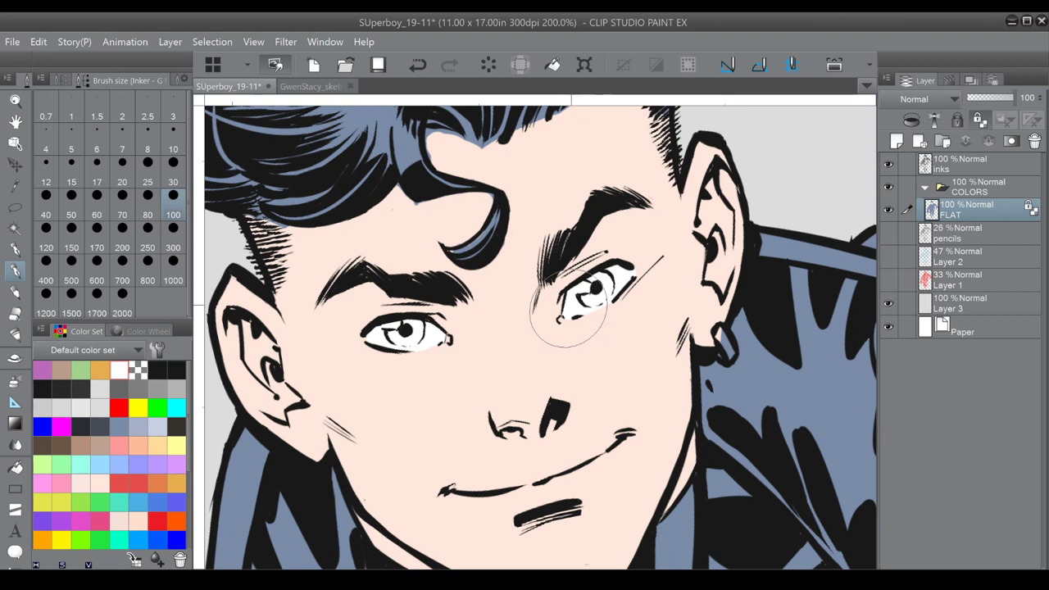
# Paint the irises of both eyes in bright blue on the FLAT layer.
pyautogui.click(140, 481)
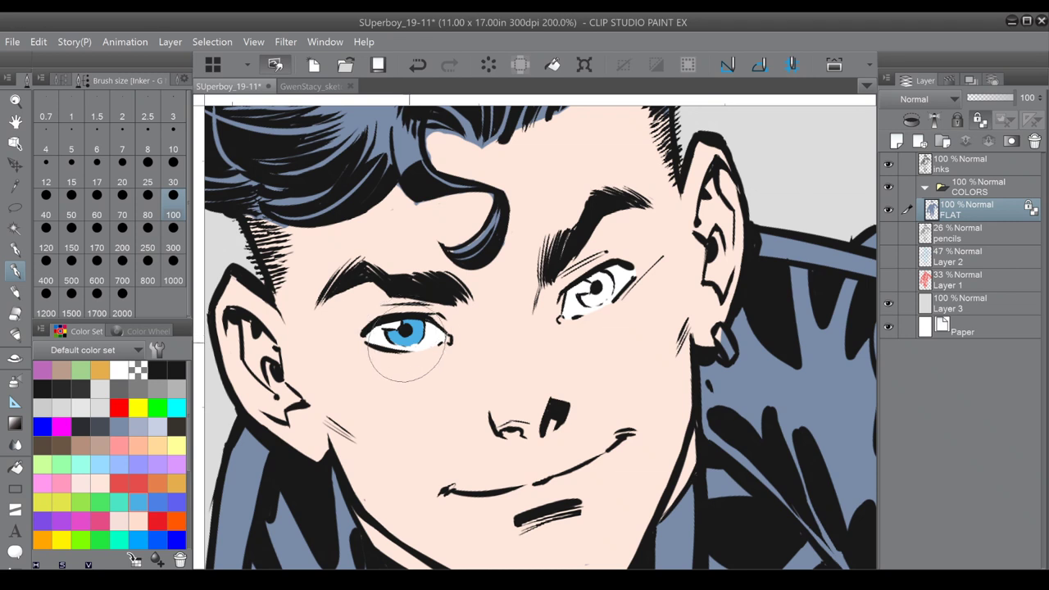
pyautogui.moveTo(598, 283)
pyautogui.mouseDown()
pyautogui.moveTo(588, 301)
pyautogui.moveTo(604, 286)
pyautogui.moveTo(596, 281)
pyautogui.mouseUp()
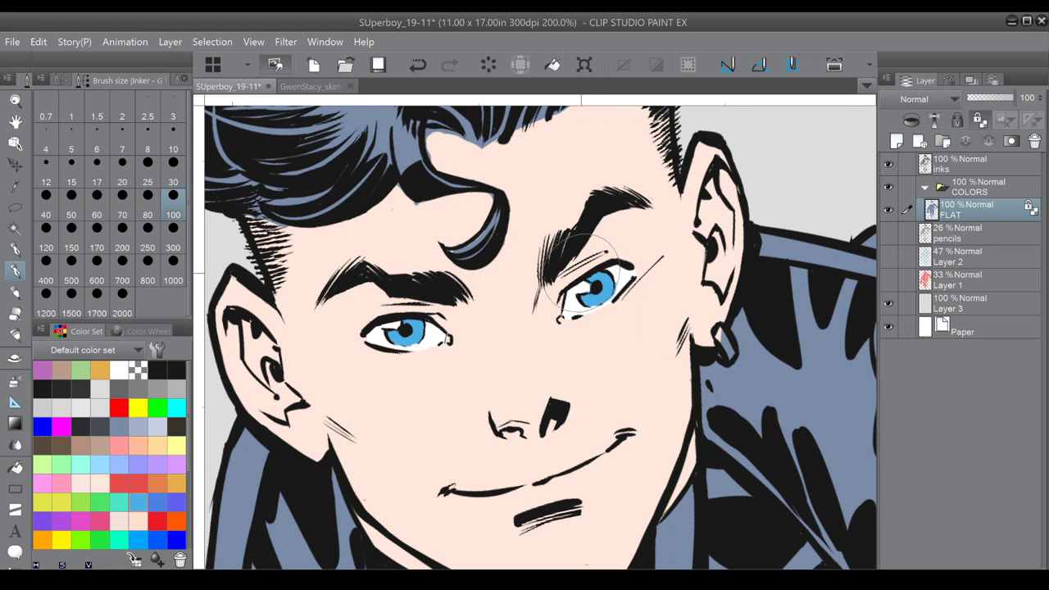
# Clean up the skin tone edge around the forehead curl and along the hairline so it meets the inked hair.
pyautogui.hotkey('ctrl', '-')
pyautogui.scroll(-1, 578, 343)
pyautogui.scroll(4, 578, 343)
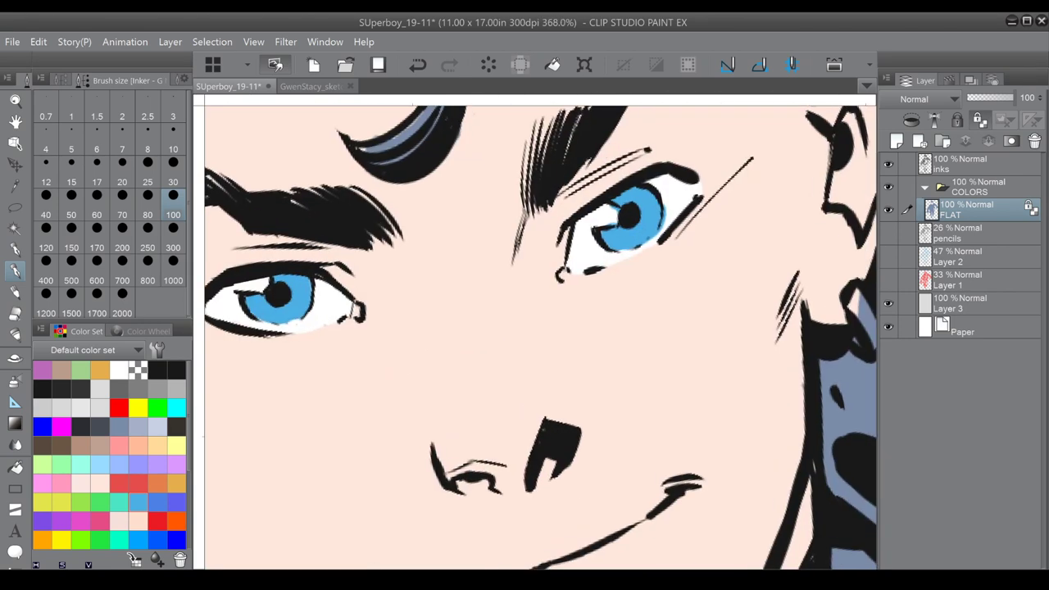
pyautogui.moveTo(577, 343); pyautogui.dragTo(609, 388)
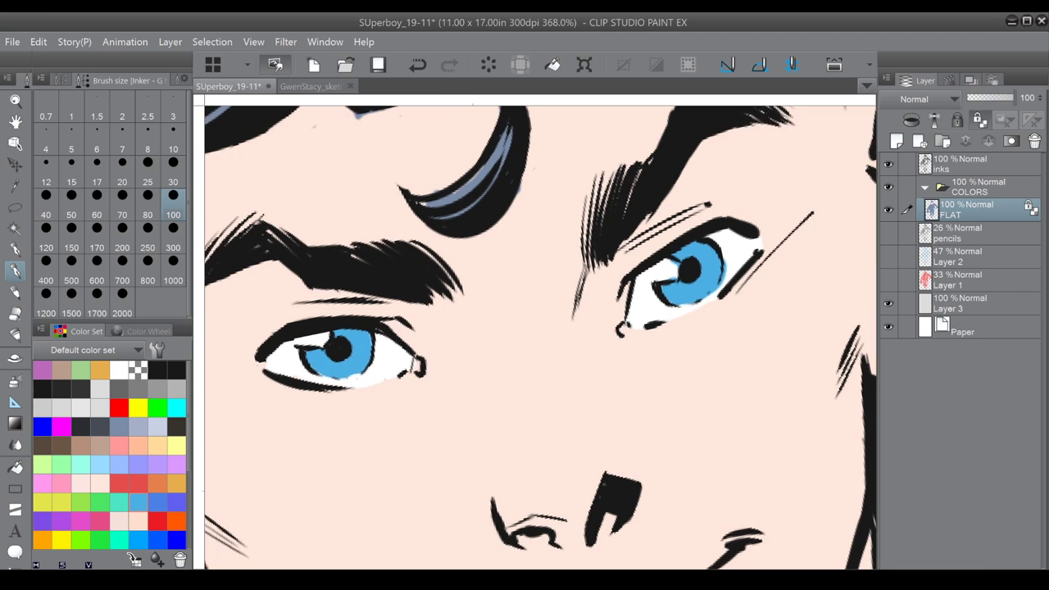
pyautogui.moveTo(385, 143); pyautogui.dragTo(474, 256)
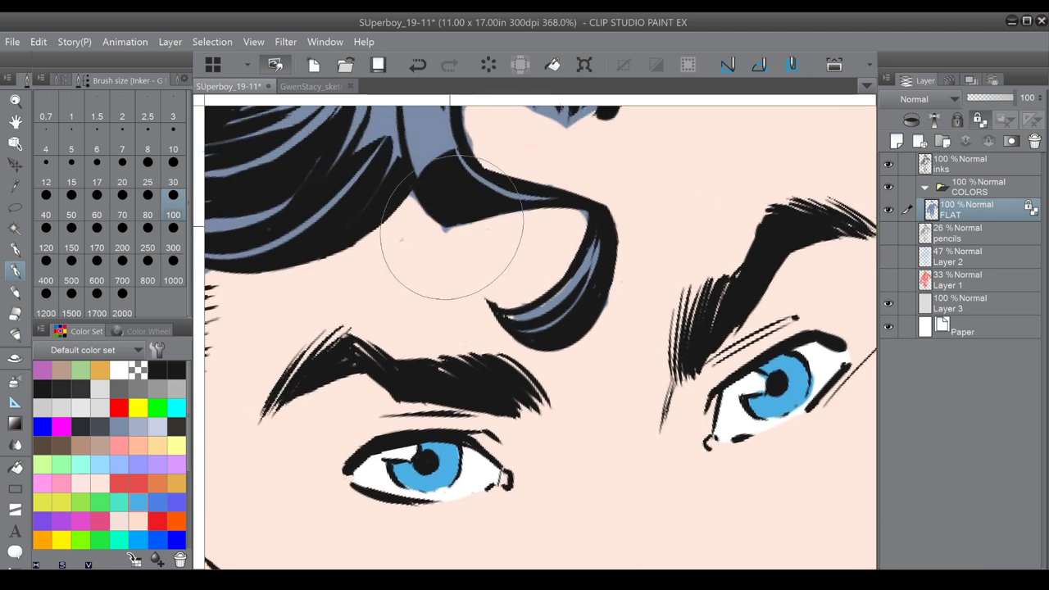
pyautogui.moveTo(414, 206)
pyautogui.mouseDown()
pyautogui.moveTo(442, 228)
pyautogui.moveTo(435, 390)
pyautogui.mouseUp()
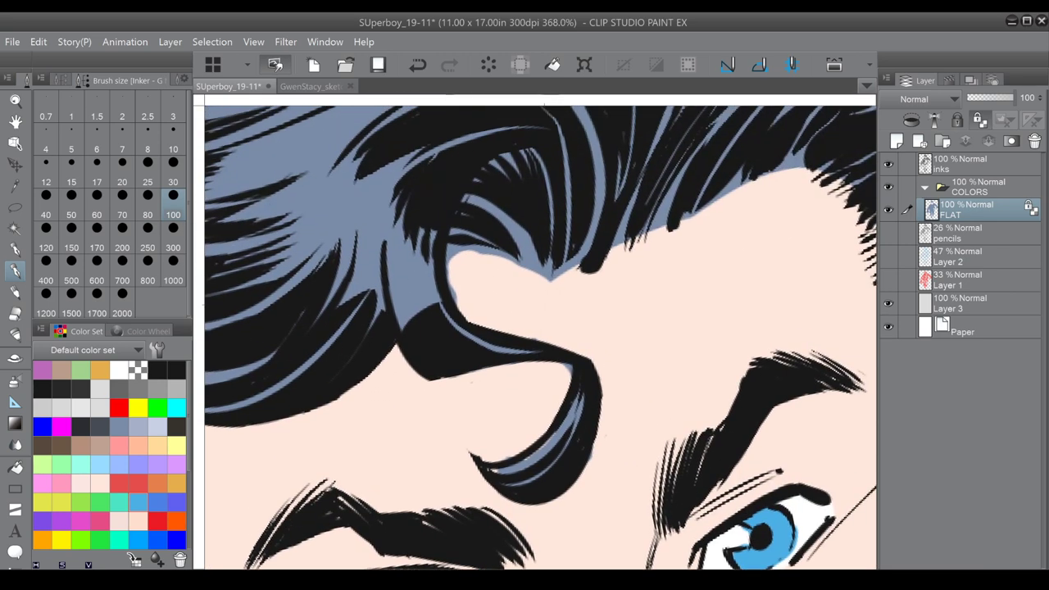
pyautogui.click(549, 303)
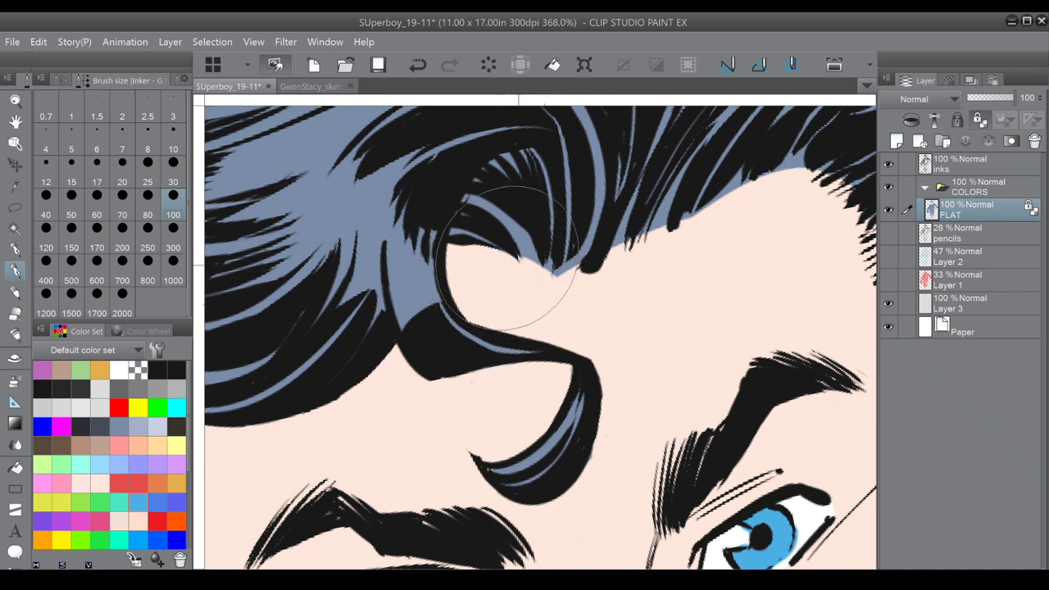
pyautogui.moveTo(714, 193); pyautogui.dragTo(457, 236)
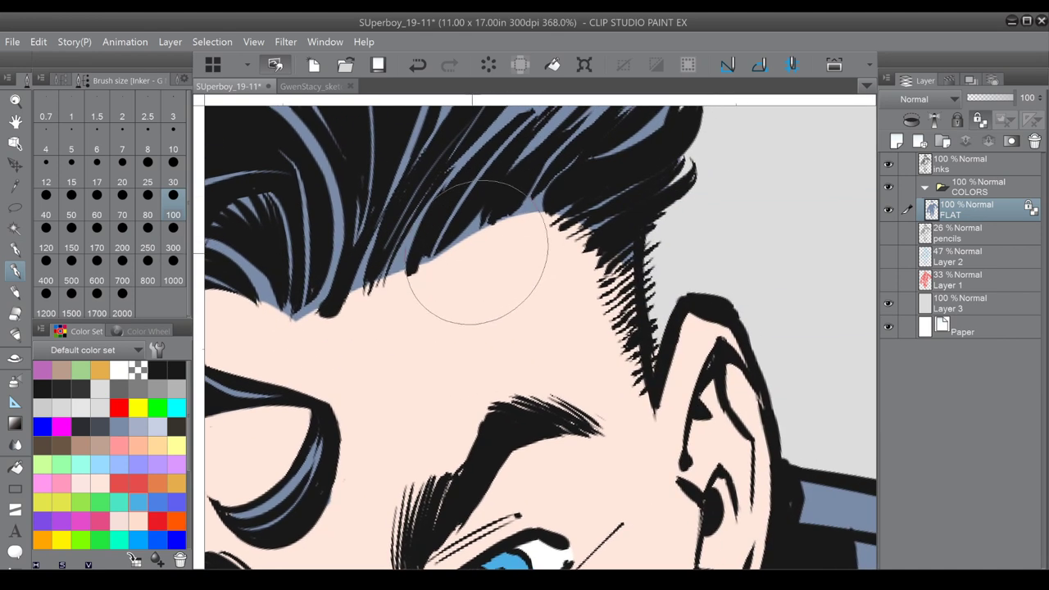
pyautogui.moveTo(541, 202)
pyautogui.mouseDown()
pyautogui.moveTo(499, 249)
pyautogui.moveTo(456, 258)
pyautogui.moveTo(397, 298)
pyautogui.mouseUp()
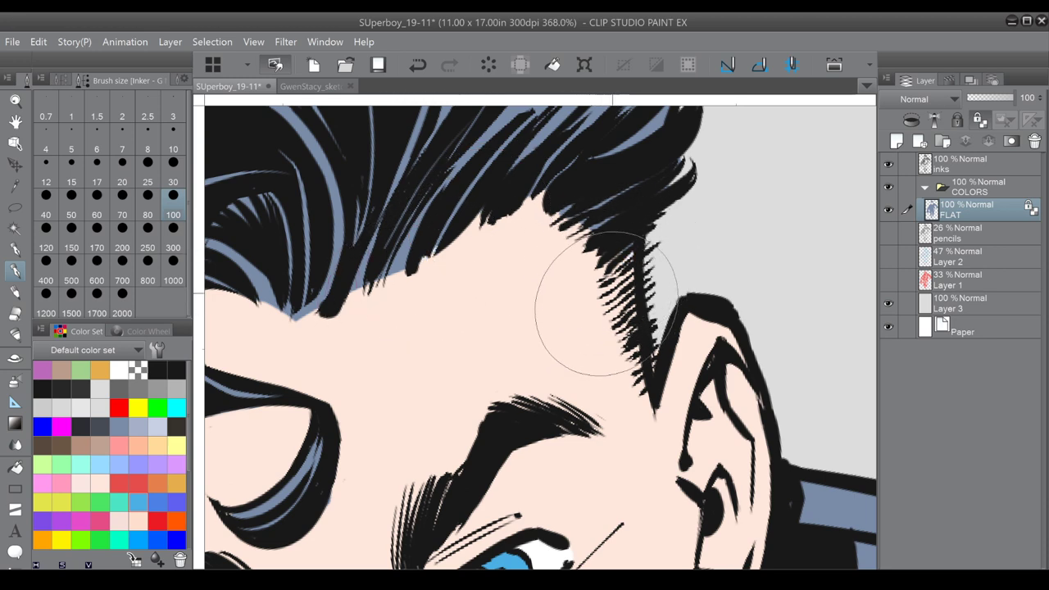
pyautogui.scroll(-5, 749, 386)
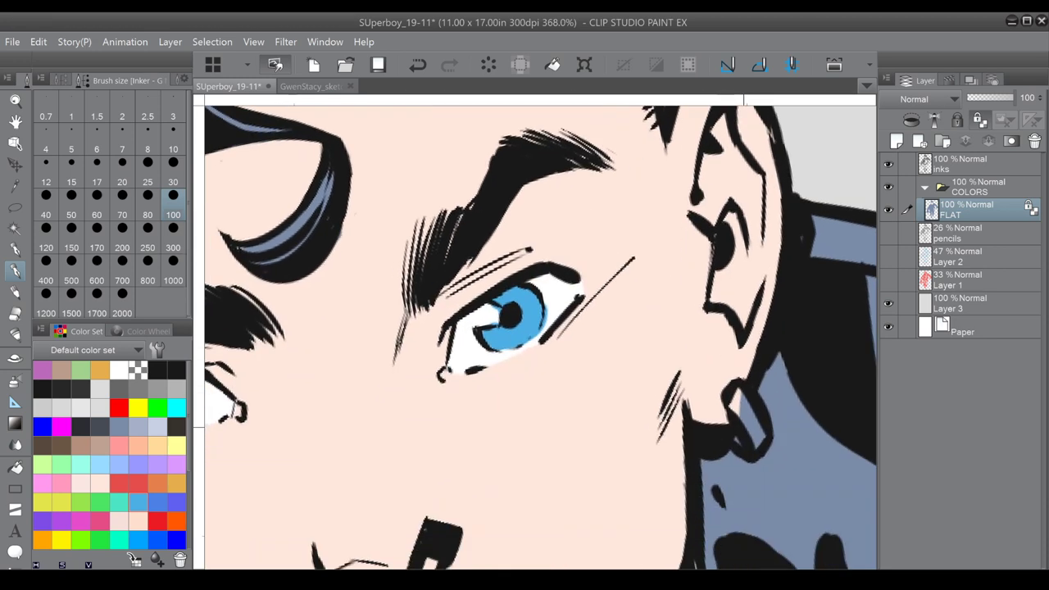
pyautogui.scroll(-2, 677, 356)
pyautogui.scroll(-4, 676, 356)
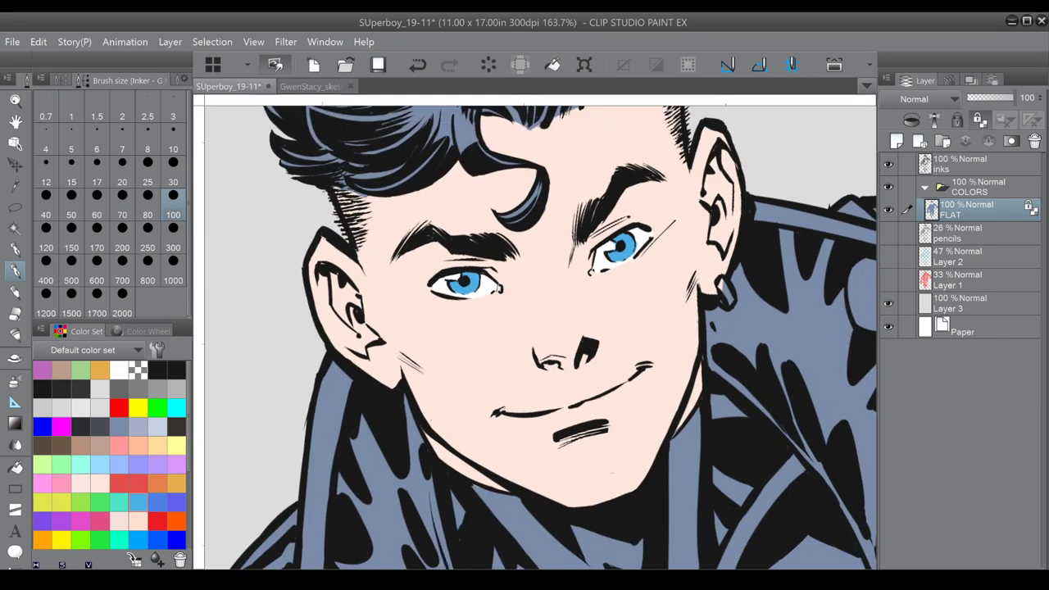
pyautogui.scroll(-3, 539, 337)
pyautogui.scroll(-1, 539, 338)
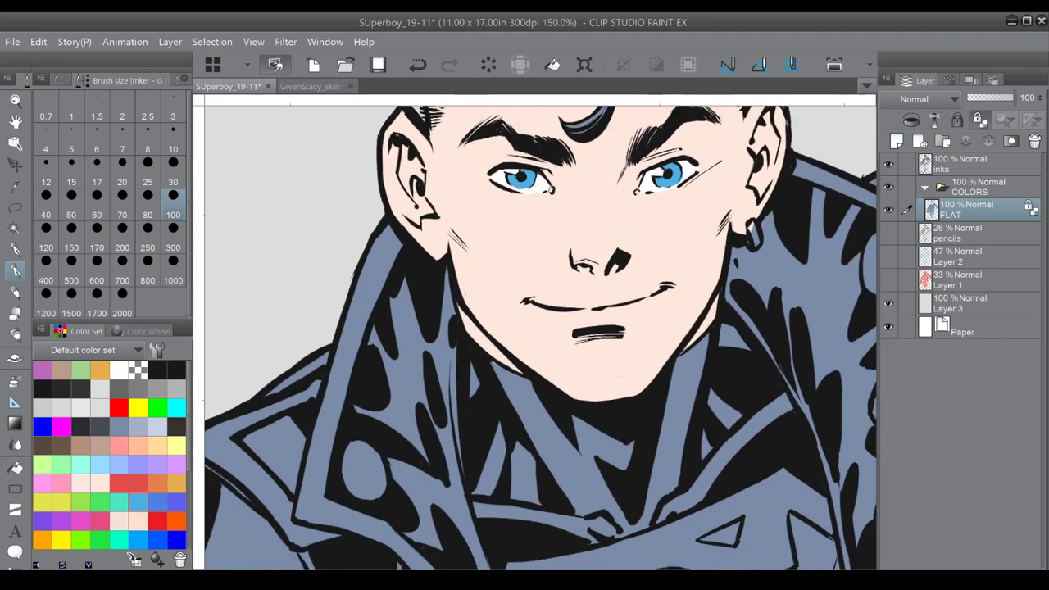
pyautogui.scroll(-2, 539, 337)
pyautogui.scroll(-3, 539, 338)
pyautogui.scroll(-2, 539, 338)
pyautogui.scroll(1, 539, 337)
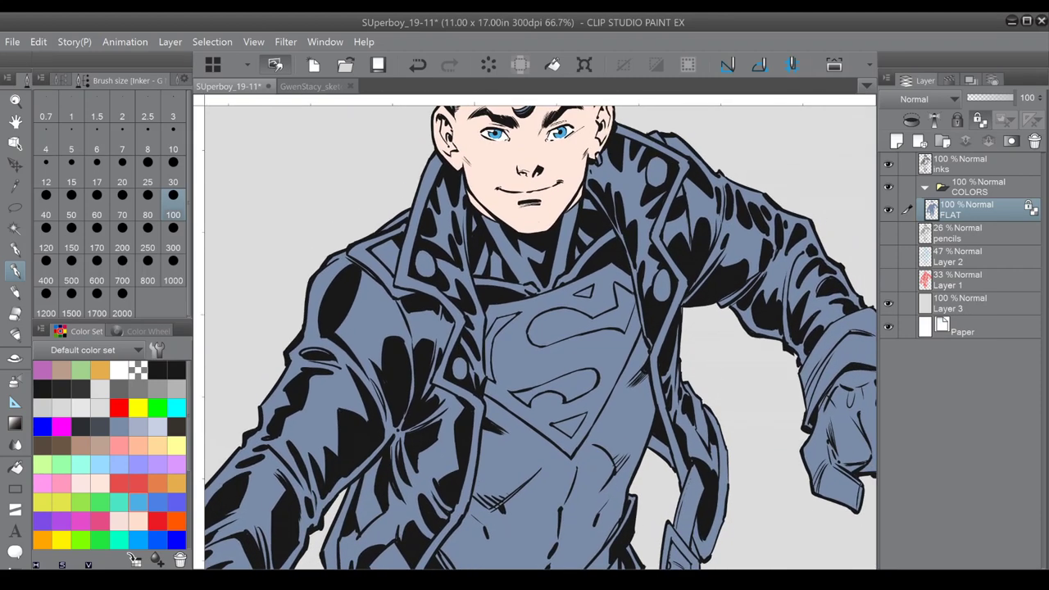
pyautogui.press('w')
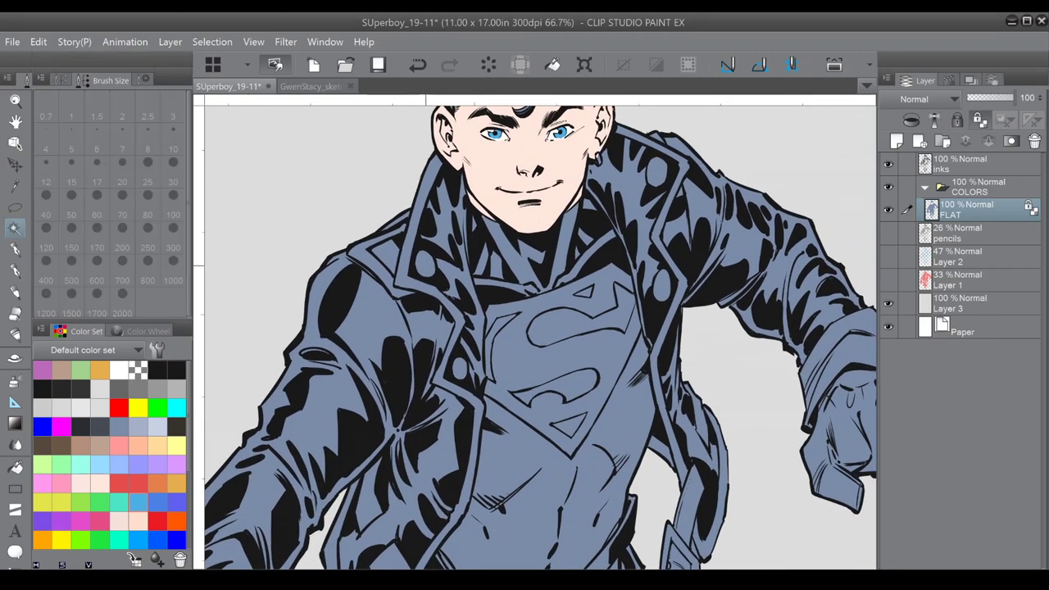
pyautogui.click(447, 305)
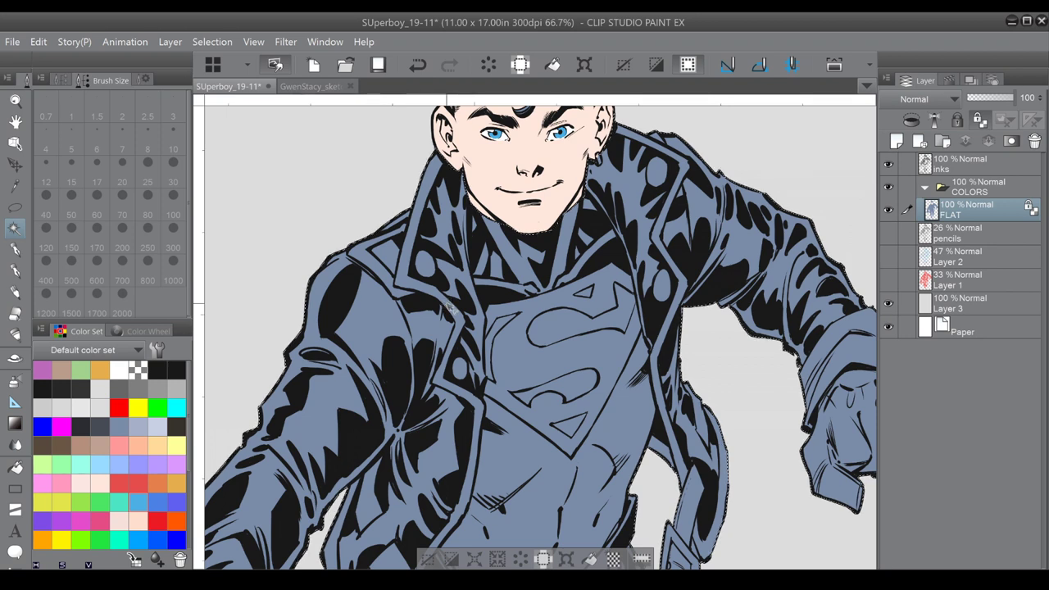
pyautogui.hotkey('ctrl', 'd')
# Switch to the inks layer and auto-select the insides of the four round coat buttons.
pyautogui.click(951, 161)
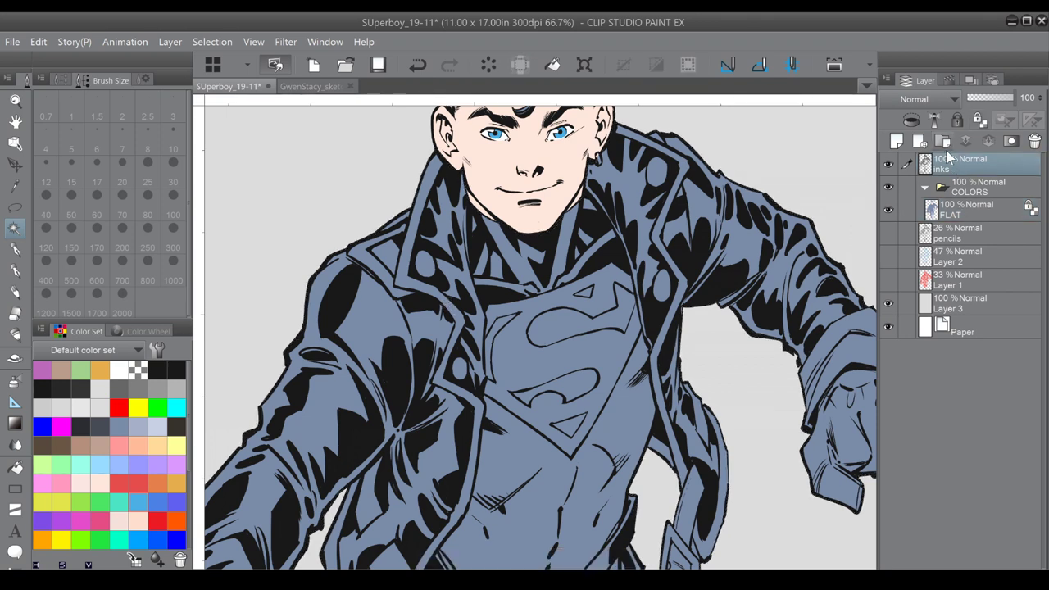
pyautogui.click(425, 264)
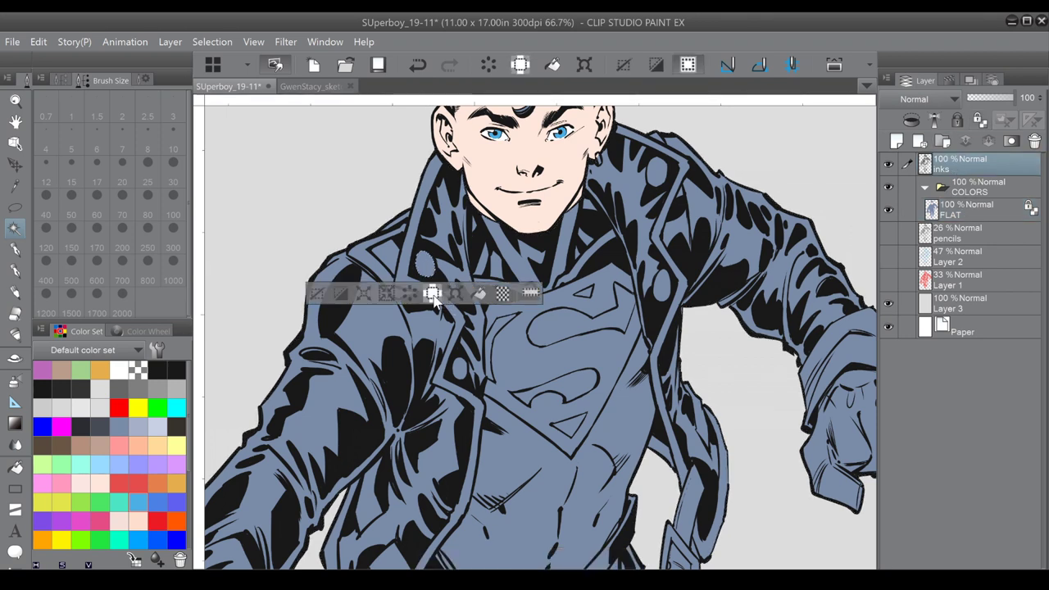
pyautogui.keyDown('shift'); pyautogui.click(461, 369); pyautogui.keyUp('shift')
pyautogui.keyDown('shift'); pyautogui.click(656, 175); pyautogui.keyUp('shift')
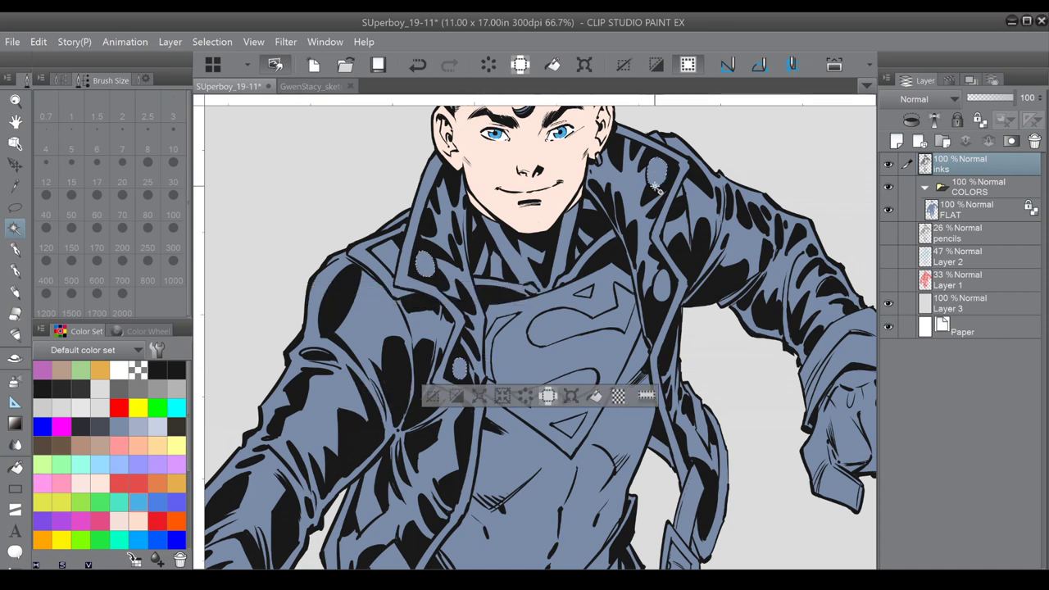
pyautogui.keyDown('shift'); pyautogui.click(667, 280); pyautogui.keyUp('shift')
pyautogui.keyDown('shift'); pyautogui.click(391, 257); pyautogui.keyUp('shift')
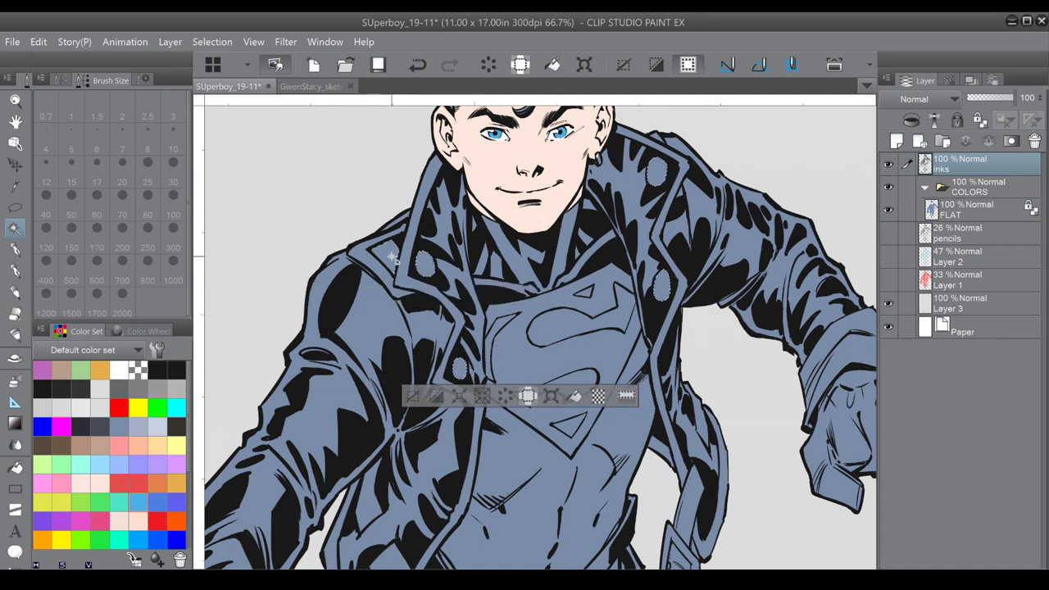
# Auto-select the frame and prong of the loose belt buckle hanging from the coat.
pyautogui.moveTo(392, 257); pyautogui.dragTo(356, 88)
pyautogui.keyDown('shift'); pyautogui.click(660, 396); pyautogui.keyUp('shift')
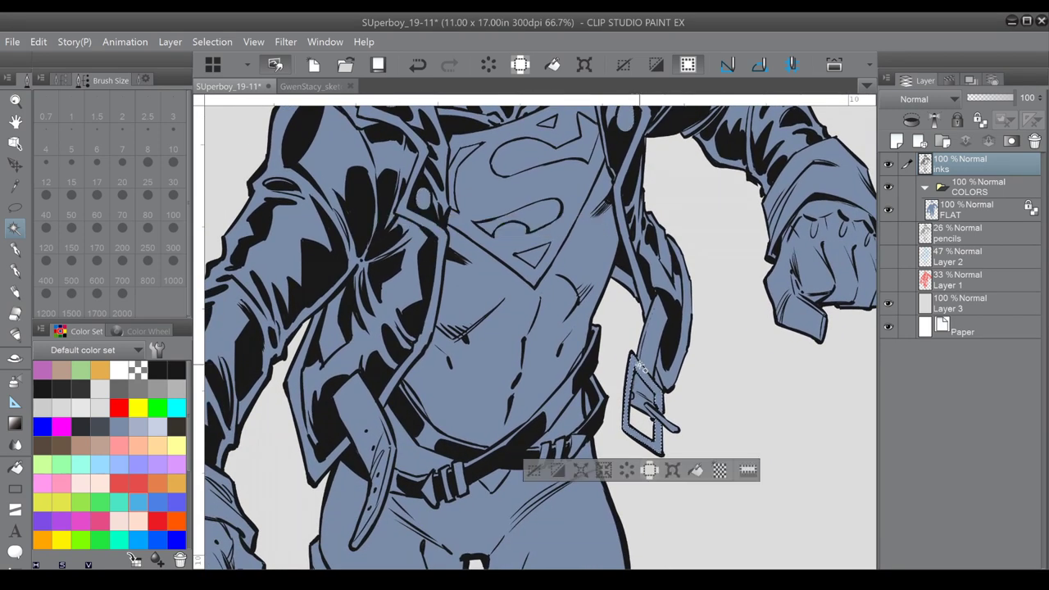
pyautogui.keyDown('shift'); pyautogui.click(674, 426); pyautogui.keyUp('shift')
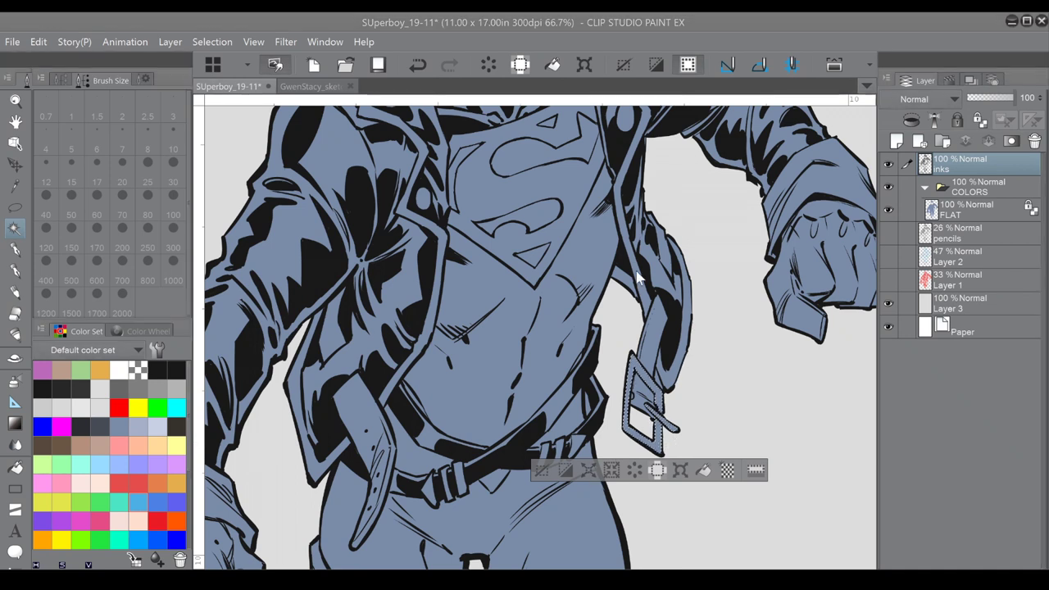
# Fill the selected buckle with light grey on the FLAT layer.
pyautogui.click(959, 213)
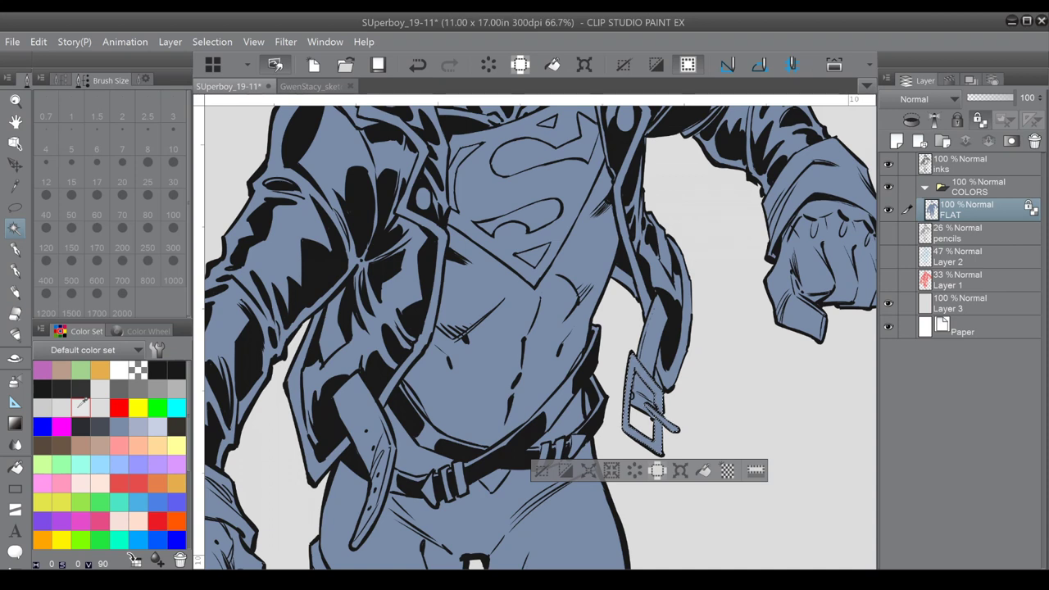
pyautogui.click(707, 472)
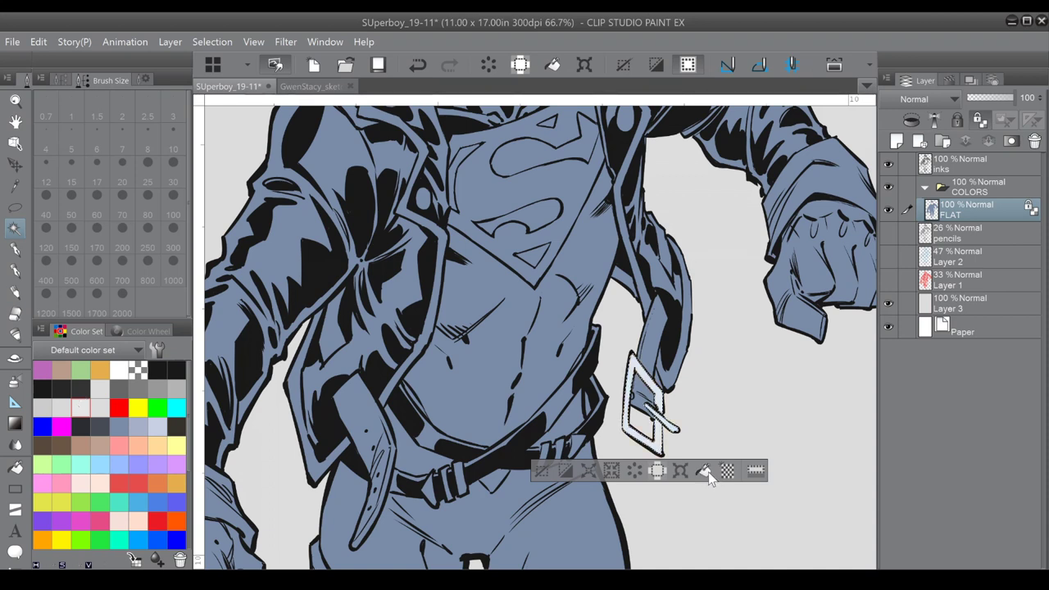
# Return to the inks layer and auto-select three of the round coat buttons.
pyautogui.scroll(3, 715, 530)
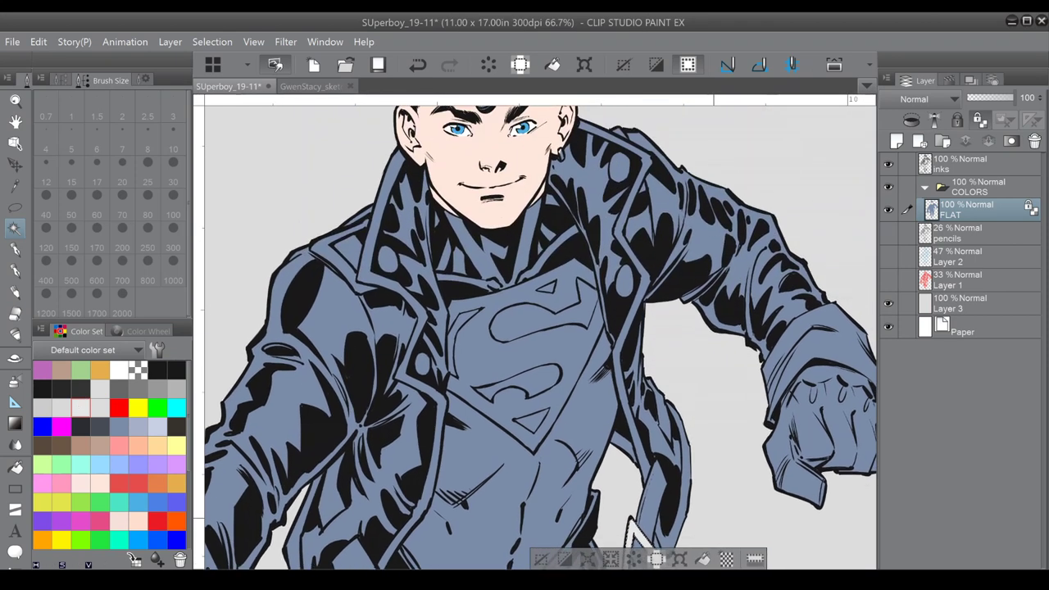
pyautogui.scroll(2, 539, 336)
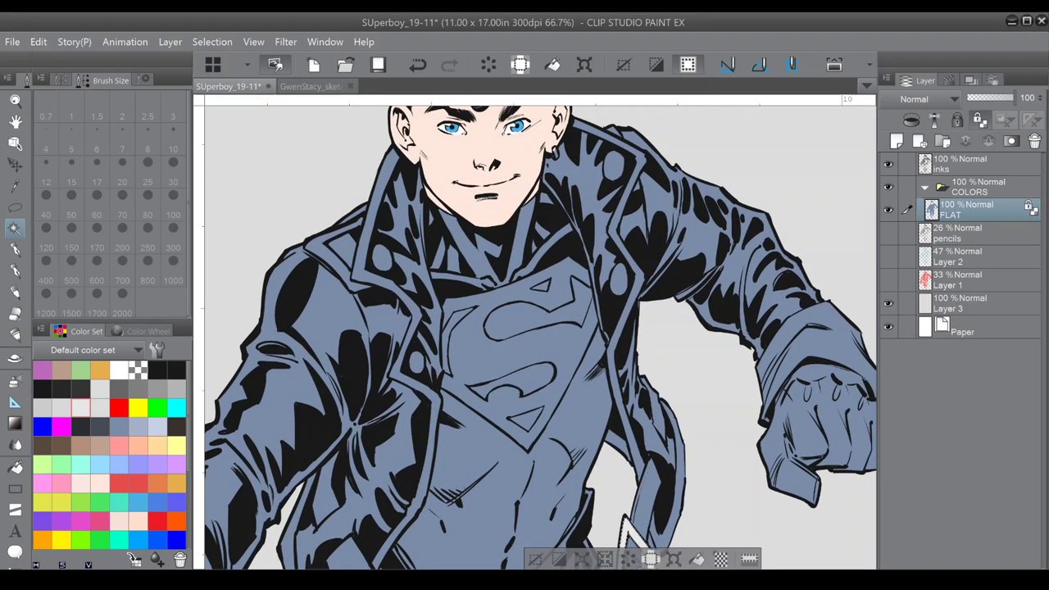
pyautogui.click(951, 168)
pyautogui.click(416, 360)
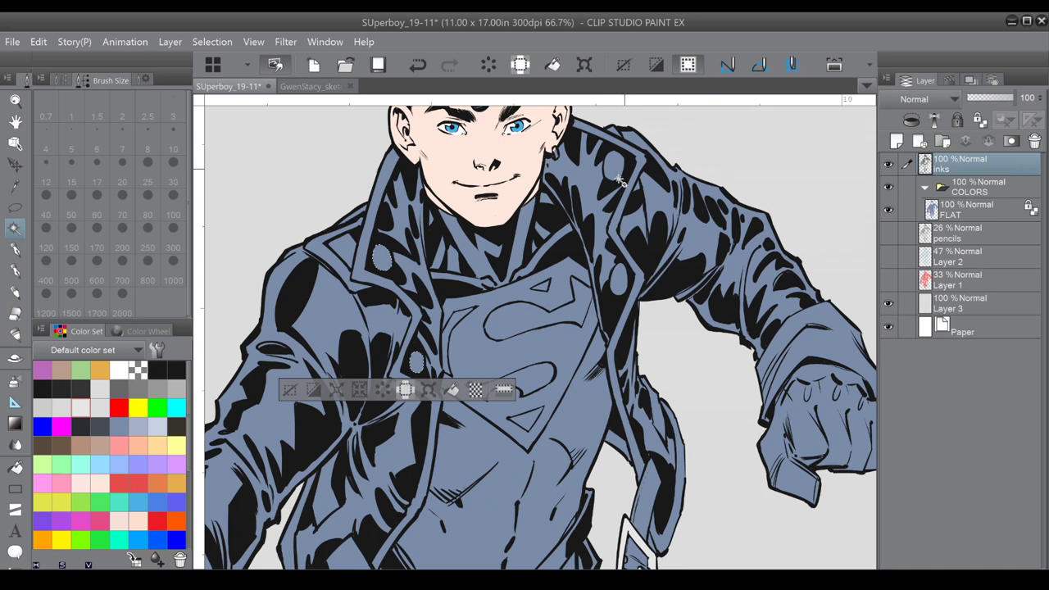
pyautogui.click(603, 188)
pyautogui.click(611, 171)
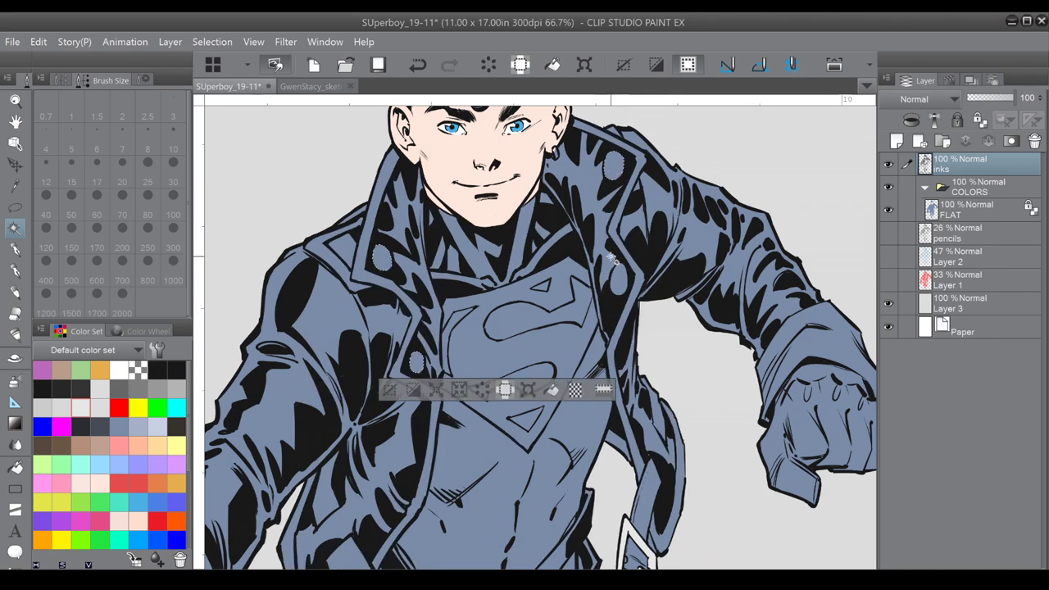
# Auto-select the collar tip and all four coat buttons, fill them with light grey and clear the selection.
pyautogui.click(347, 250)
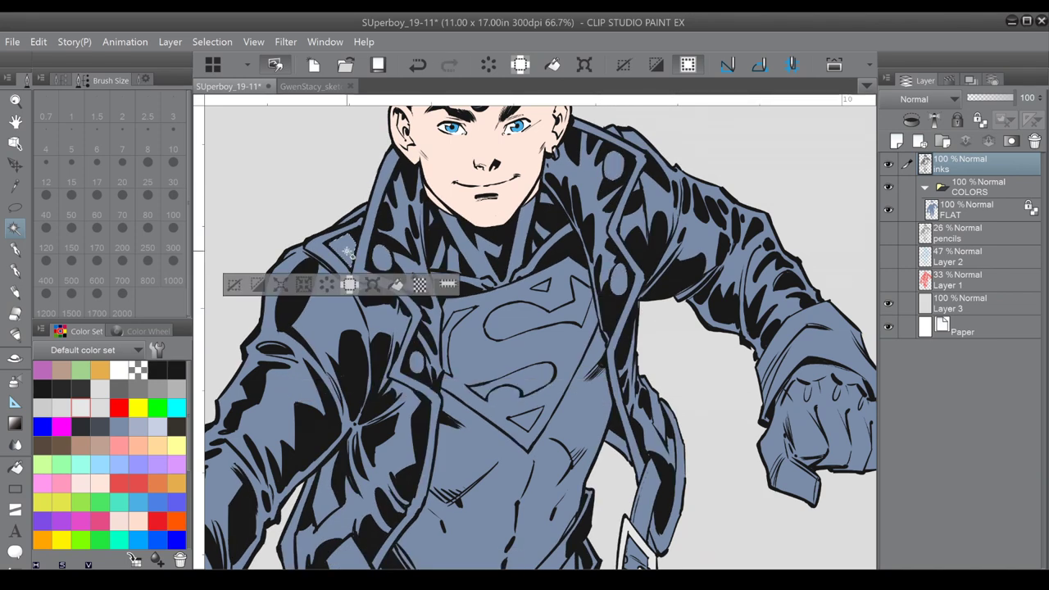
pyautogui.keyDown('shift'); pyautogui.click(417, 363); pyautogui.keyUp('shift')
pyautogui.keyDown('shift'); pyautogui.click(385, 257); pyautogui.keyUp('shift')
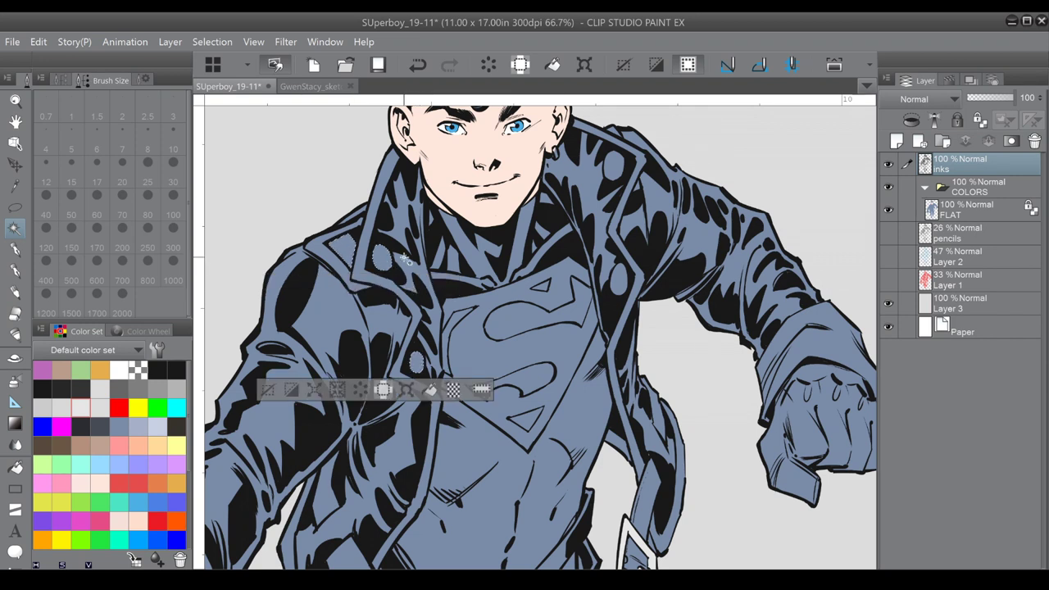
pyautogui.click(613, 174)
pyautogui.click(616, 281)
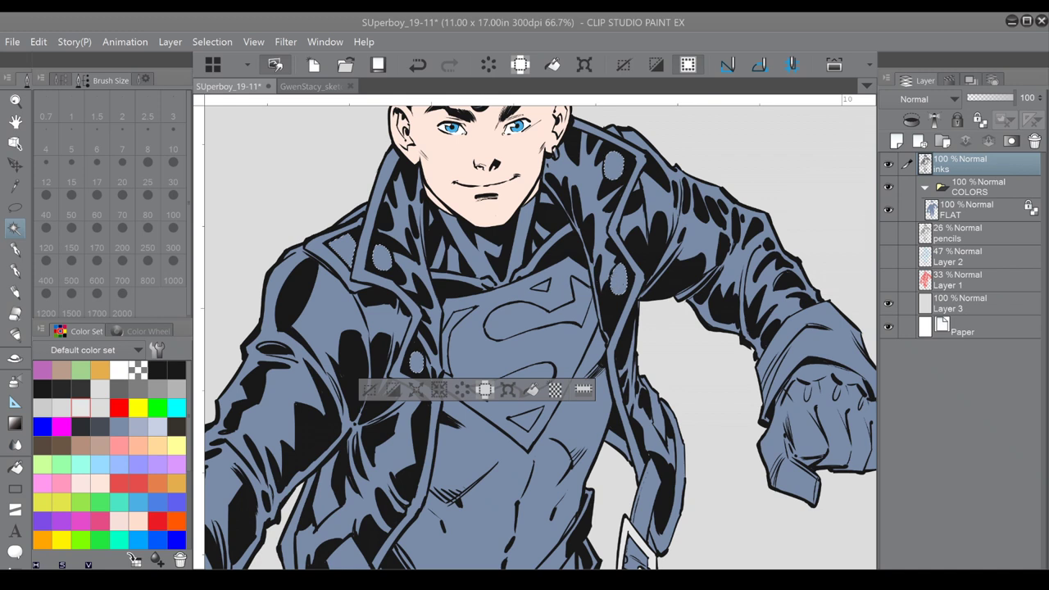
pyautogui.click(485, 391)
pyautogui.click(370, 391)
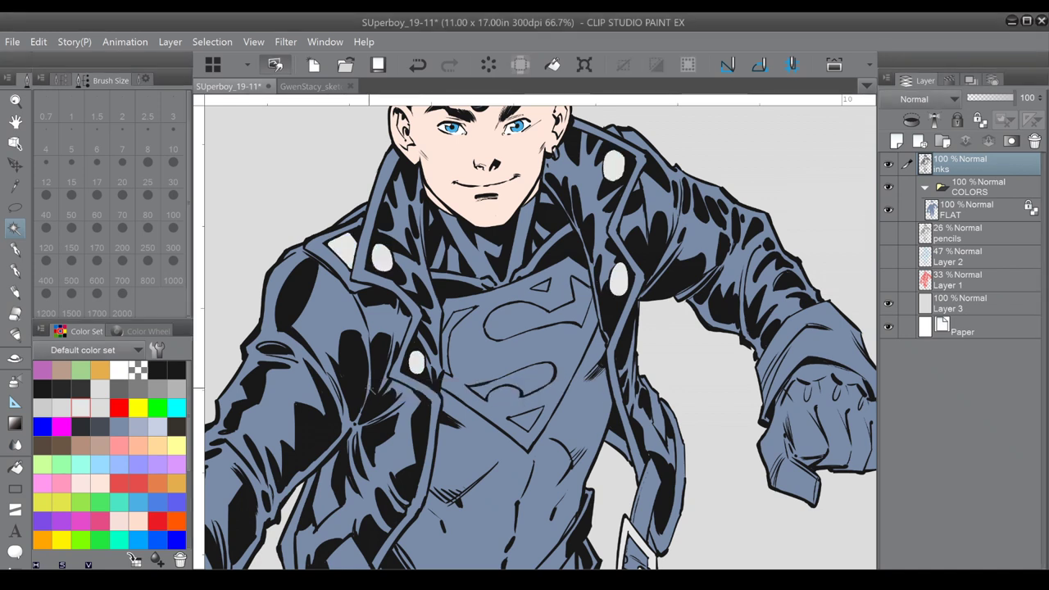
# Undo the light grey fills and button selections, going back to the buckle selection.
pyautogui.hotkey('ctrl', 'z')
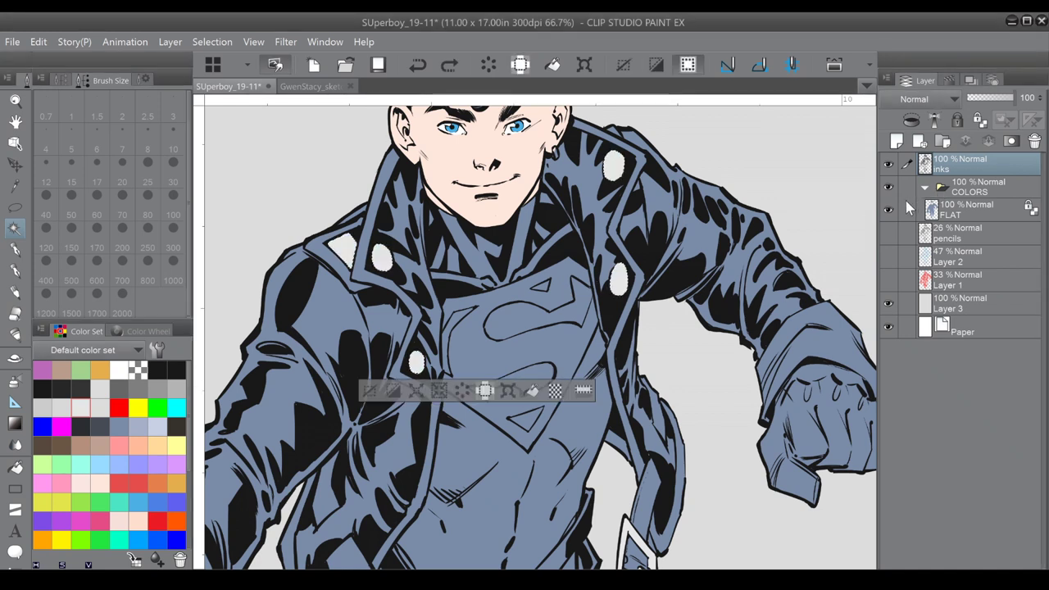
pyautogui.hotkey('ctrl', 'z')
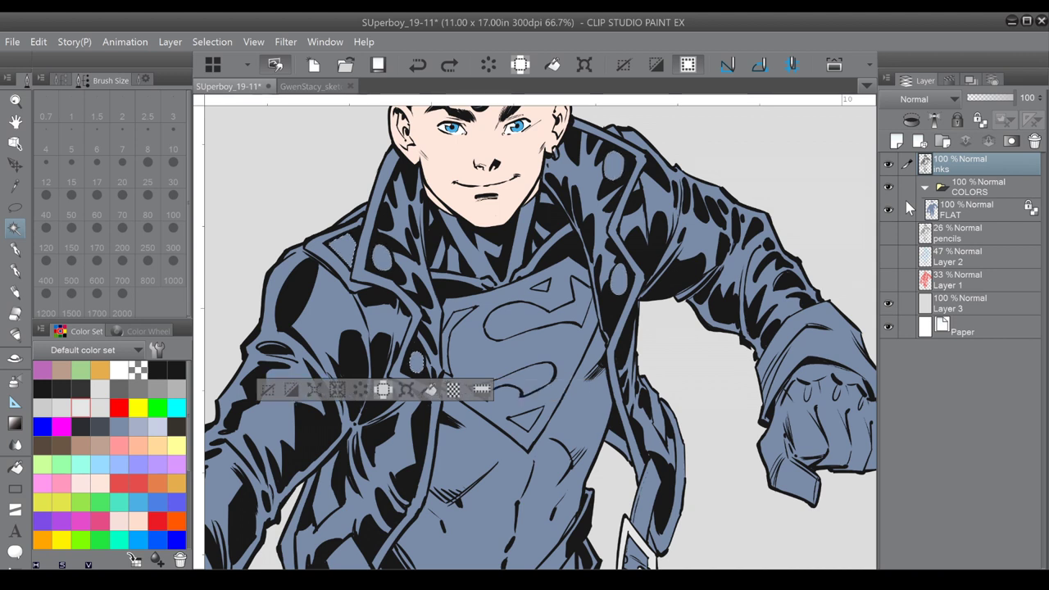
pyautogui.hotkey('ctrl', 'z')
pyautogui.hotkey('ctrl', 'z')
pyautogui.hotkey('ctrl', 'z')
pyautogui.hotkey('ctrl', 'z')
pyautogui.hotkey('ctrl', 'z')
pyautogui.hotkey('ctrl', 'z')
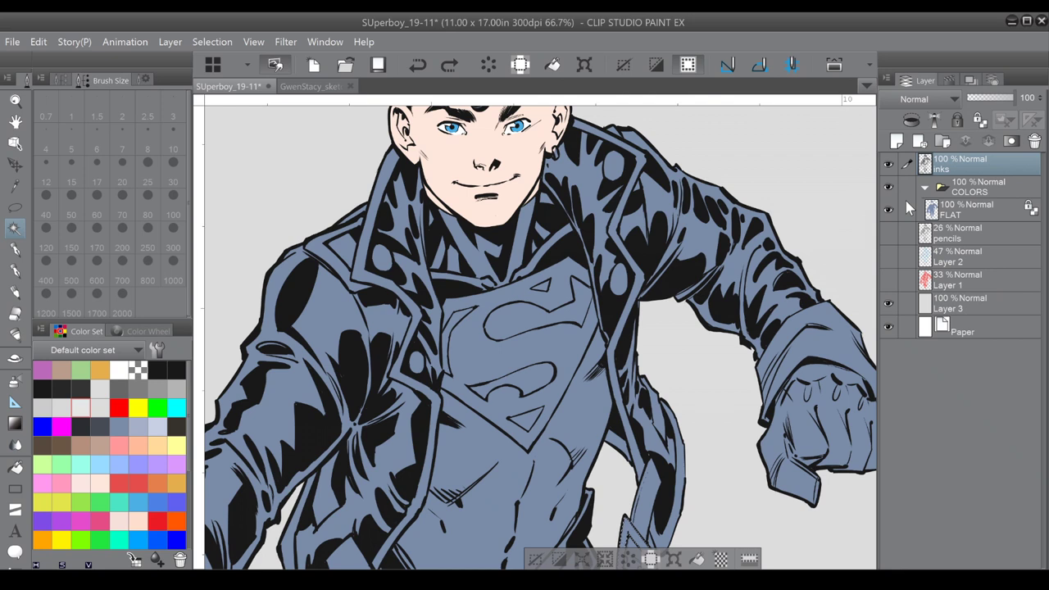
# Auto-select the four round coat buttons and the collar tip on the inks layer.
pyautogui.click(416, 363)
pyautogui.click(382, 257)
pyautogui.click(621, 174)
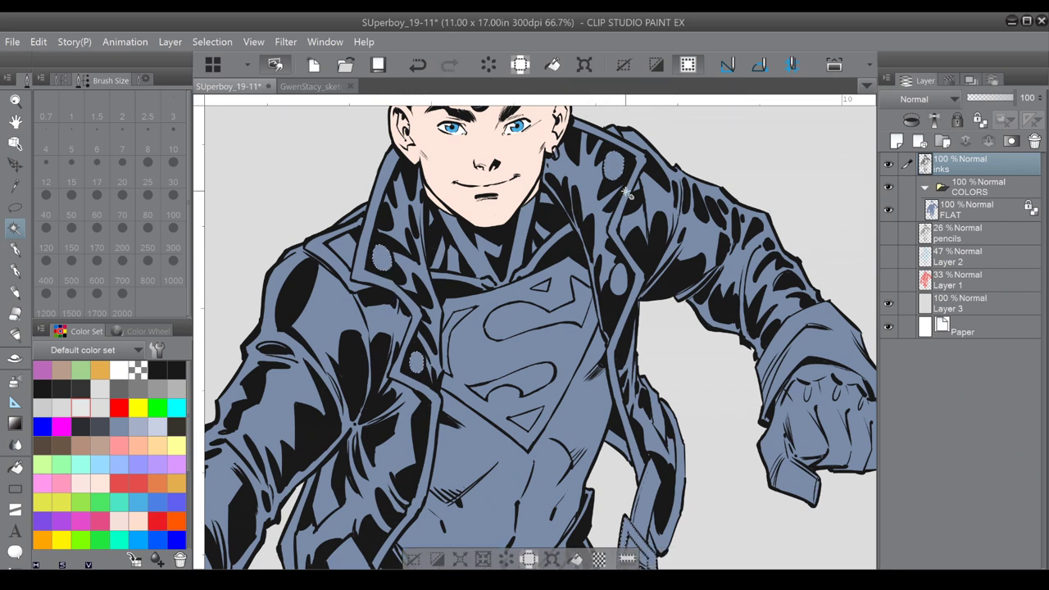
pyautogui.click(347, 250)
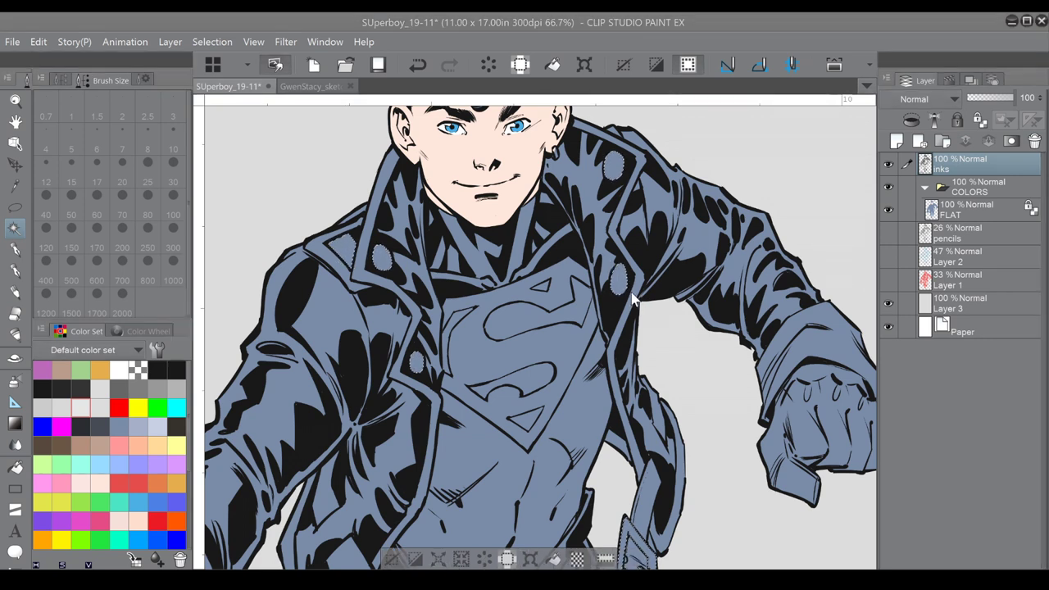
# Fill the selected buttons, collar tip and buckle with light grey on the FLAT layer and clear the selection.
pyautogui.click(967, 215)
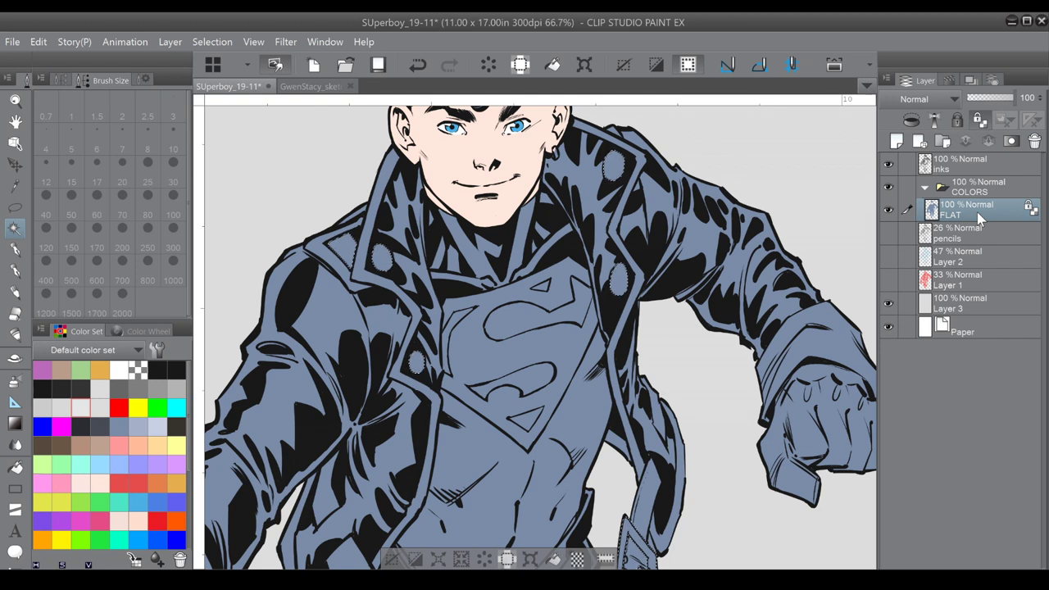
pyautogui.click(552, 66)
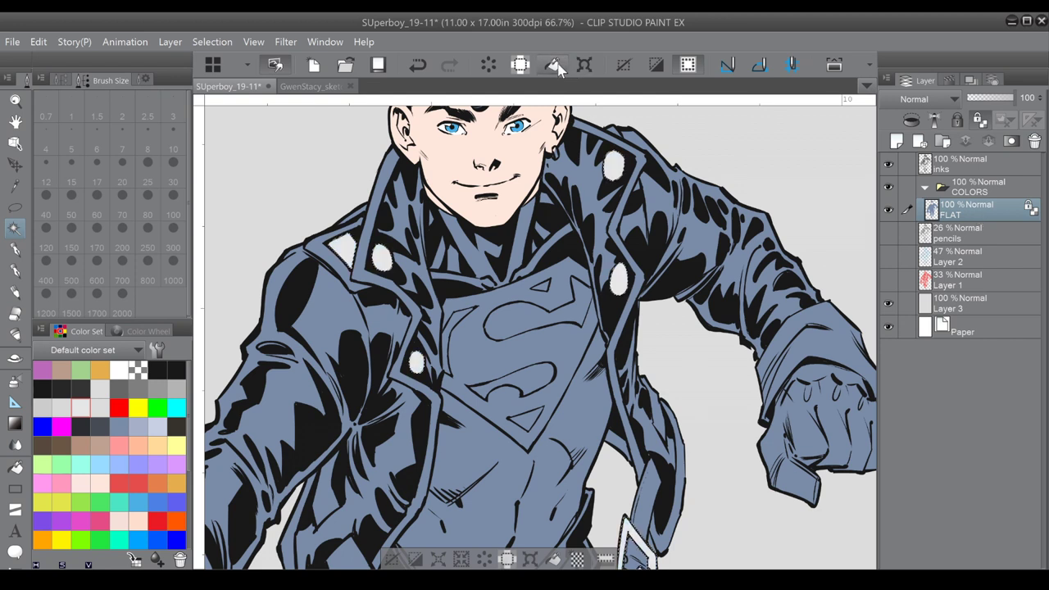
pyautogui.click(392, 559)
# On the inks layer, auto-select the chest emblem's S and the trousers from the waist down both legs.
pyautogui.click(977, 171)
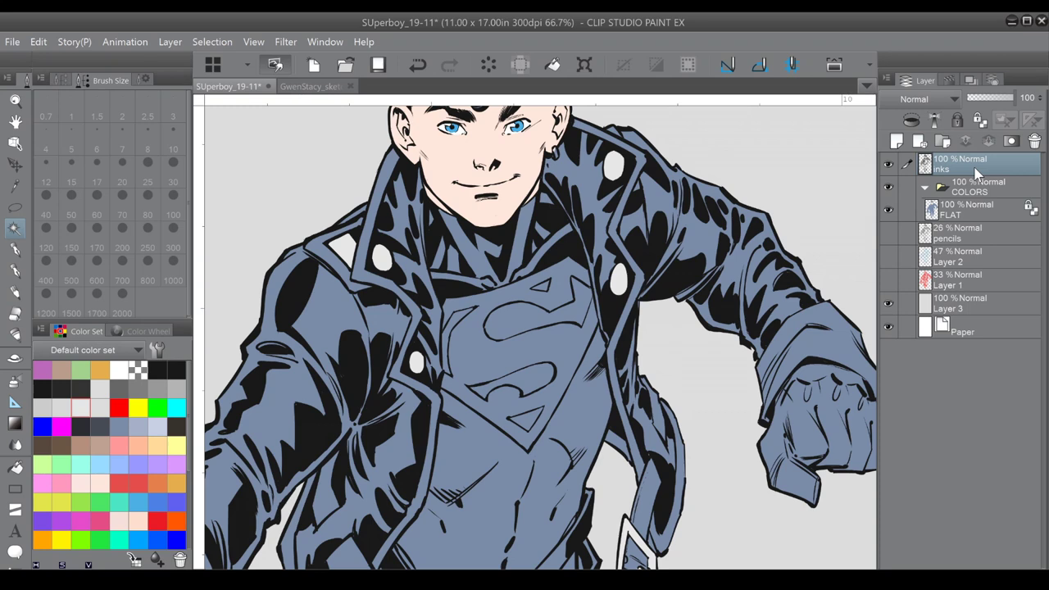
pyautogui.click(557, 340)
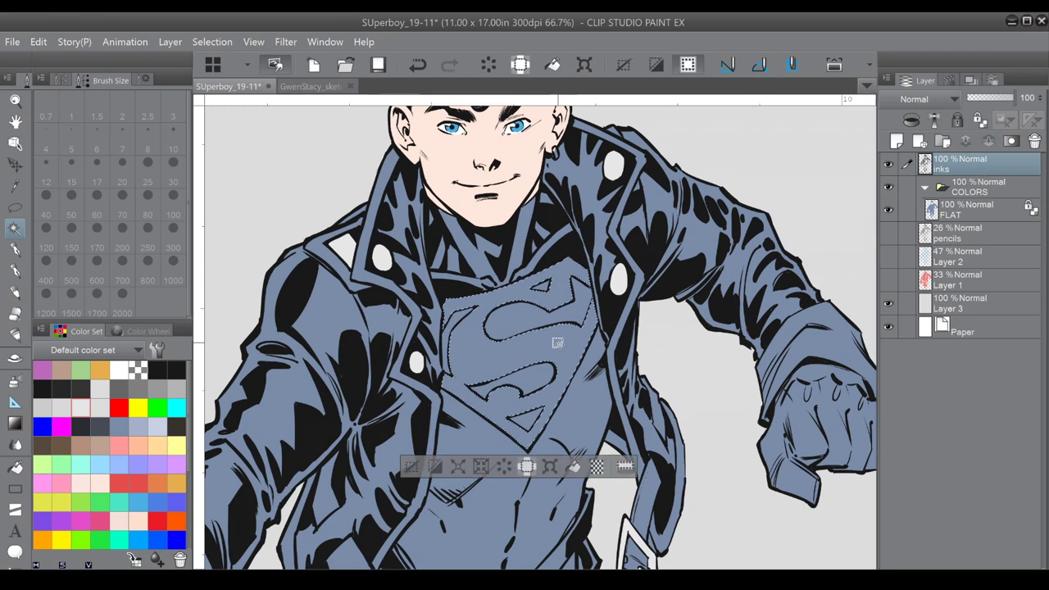
pyautogui.scroll(-2, 545, 271)
pyautogui.moveTo(682, 411); pyautogui.dragTo(671, 276)
pyautogui.scroll(-1, 680, 381)
pyautogui.click(592, 368)
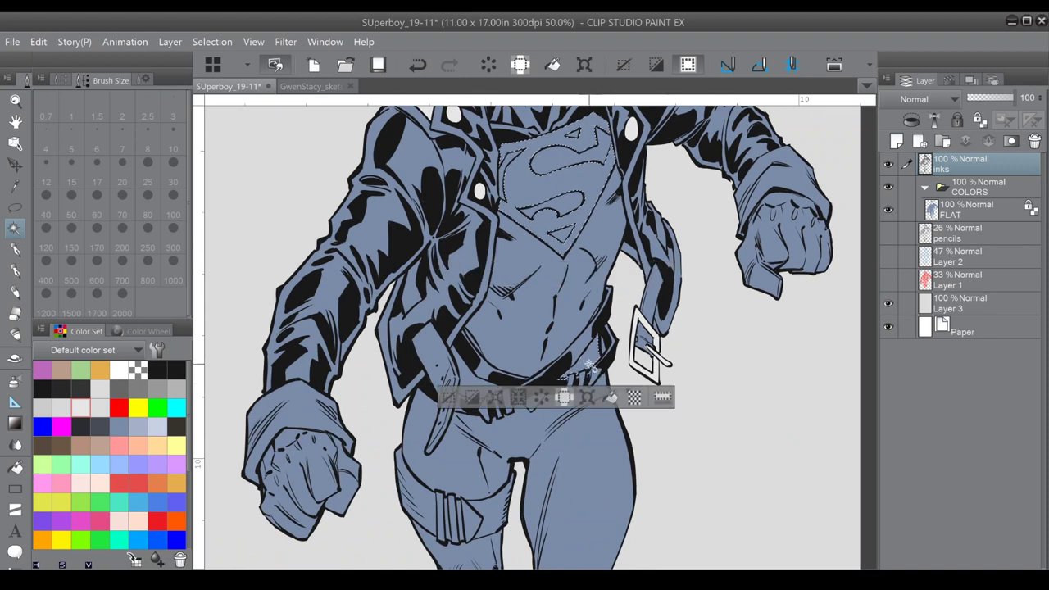
pyautogui.click(597, 432)
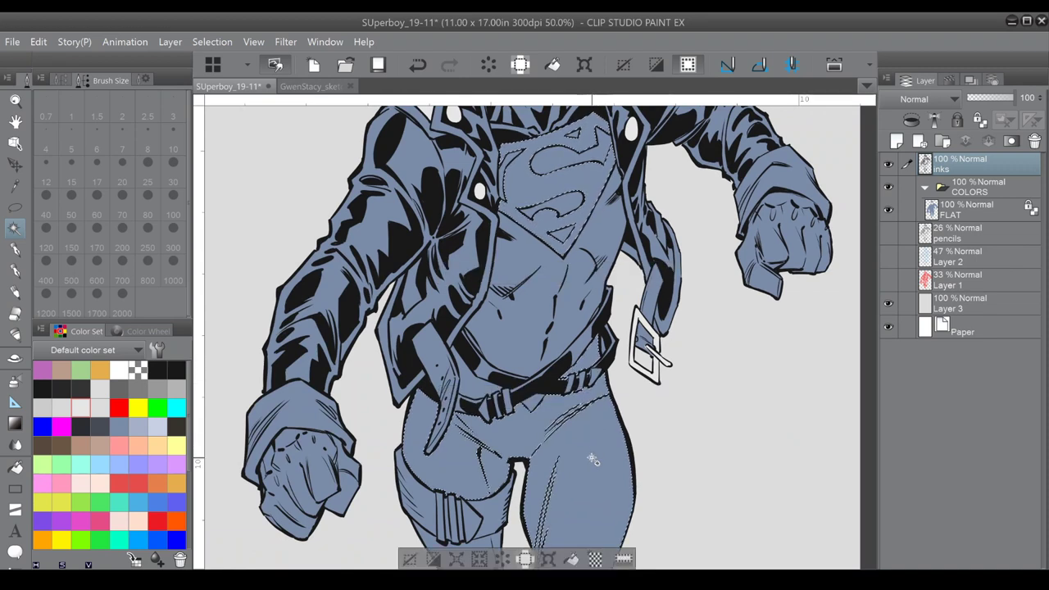
pyautogui.scroll(-3, 498, 471)
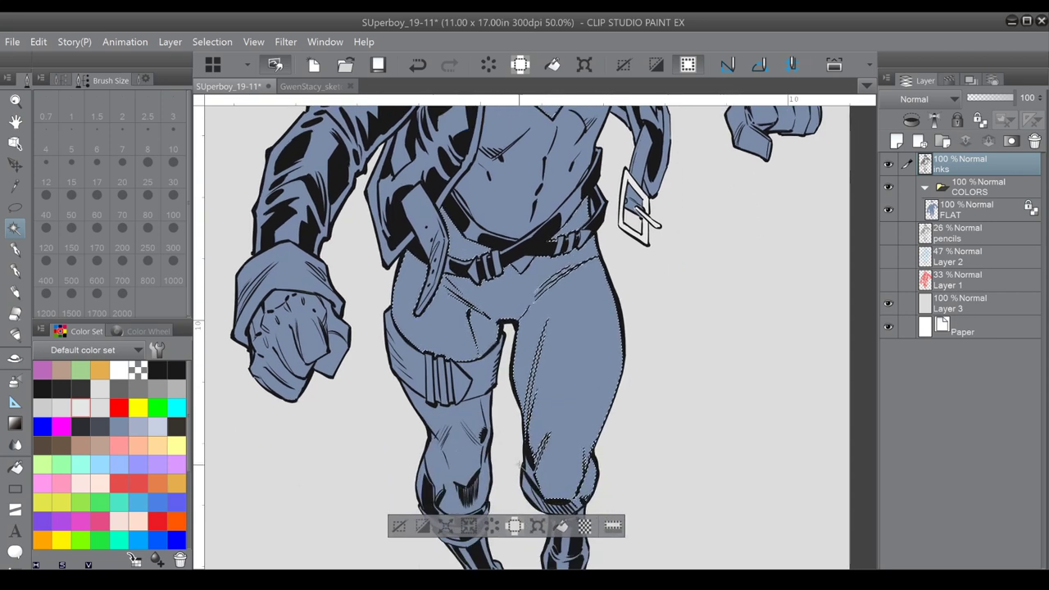
pyautogui.click(482, 472)
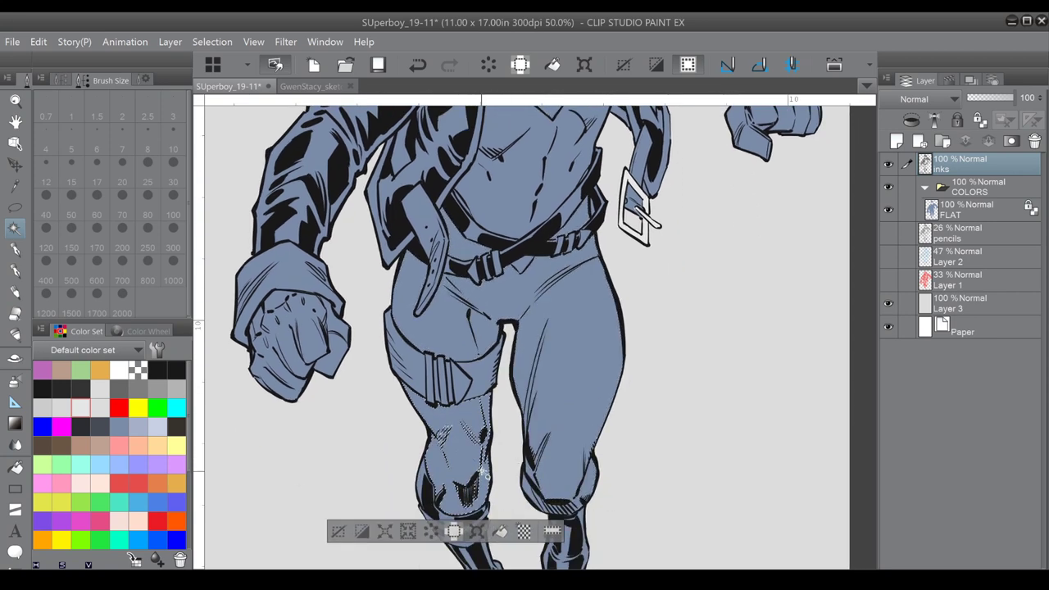
pyautogui.keyDown('shift'); pyautogui.click(575, 417); pyautogui.keyUp('shift')
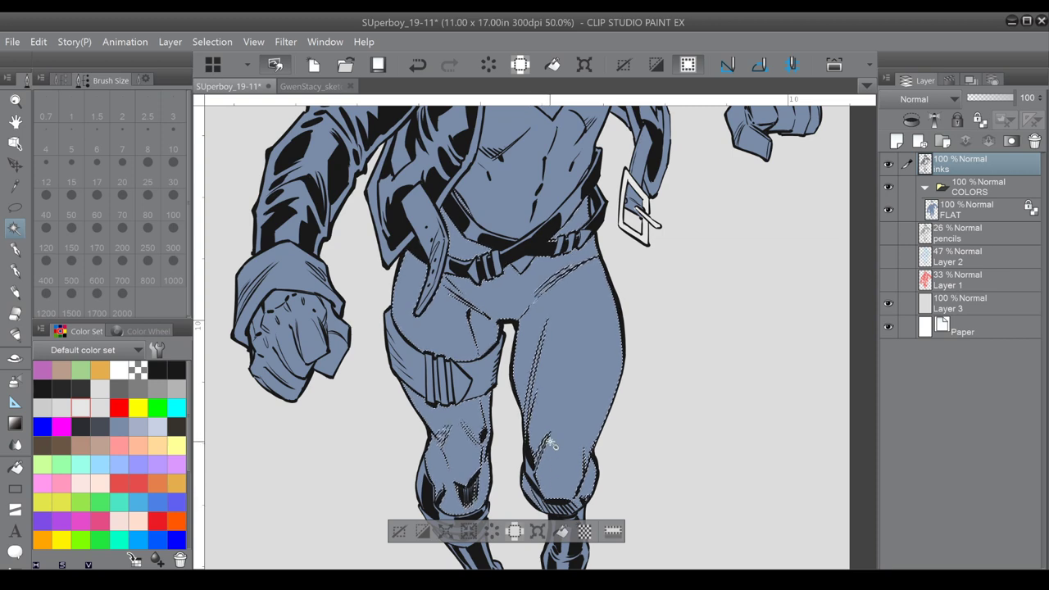
# Add the fist, fingers and cuff of the lower glove beside the thigh strap to the selection.
pyautogui.moveTo(551, 442)
pyautogui.mouseDown()
pyautogui.moveTo(559, 507)
pyautogui.moveTo(568, 415)
pyautogui.mouseUp()
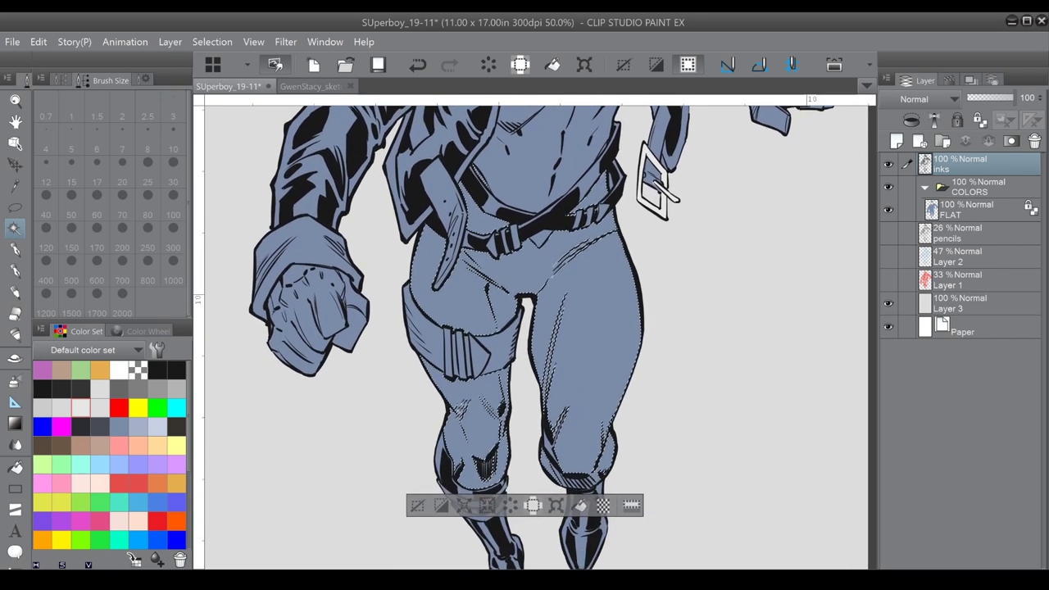
pyautogui.keyDown('shift'); pyautogui.click(303, 305); pyautogui.keyUp('shift')
pyautogui.keyDown('shift'); pyautogui.click(357, 326); pyautogui.keyUp('shift')
pyautogui.keyDown('shift'); pyautogui.click(357, 303); pyautogui.keyUp('shift')
pyautogui.keyDown('shift'); pyautogui.click(319, 245); pyautogui.keyUp('shift')
# Add the other glove's cuff and fist and the chest emblem's S to the selection, undoing any click that replaces it.
pyautogui.moveTo(334, 242); pyautogui.dragTo(200, 378)
pyautogui.click(660, 154)
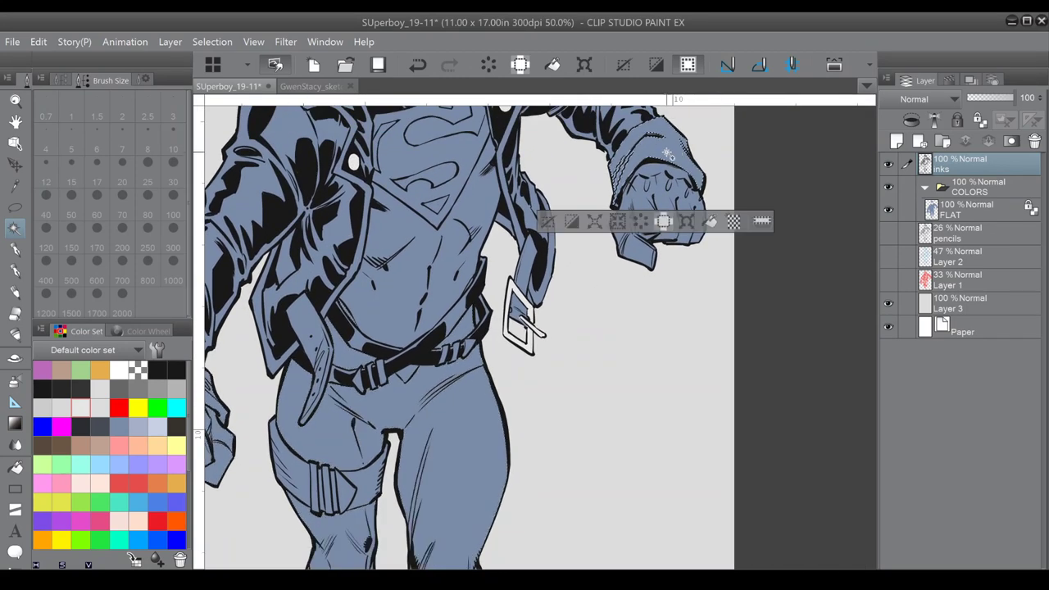
pyautogui.hotkey('ctrl', 'z')
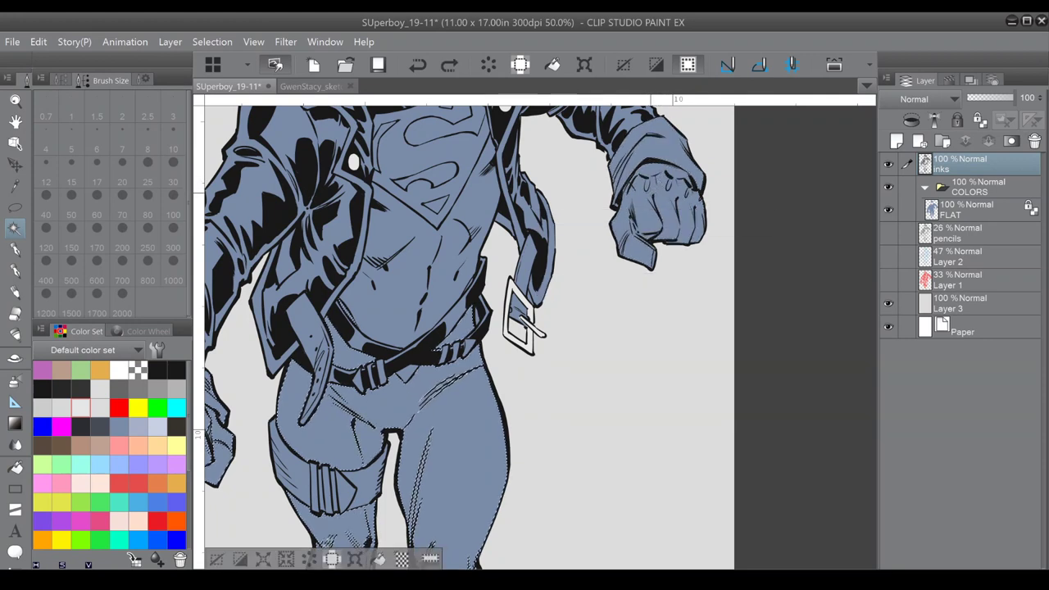
pyautogui.moveTo(664, 153); pyautogui.dragTo(655, 196)
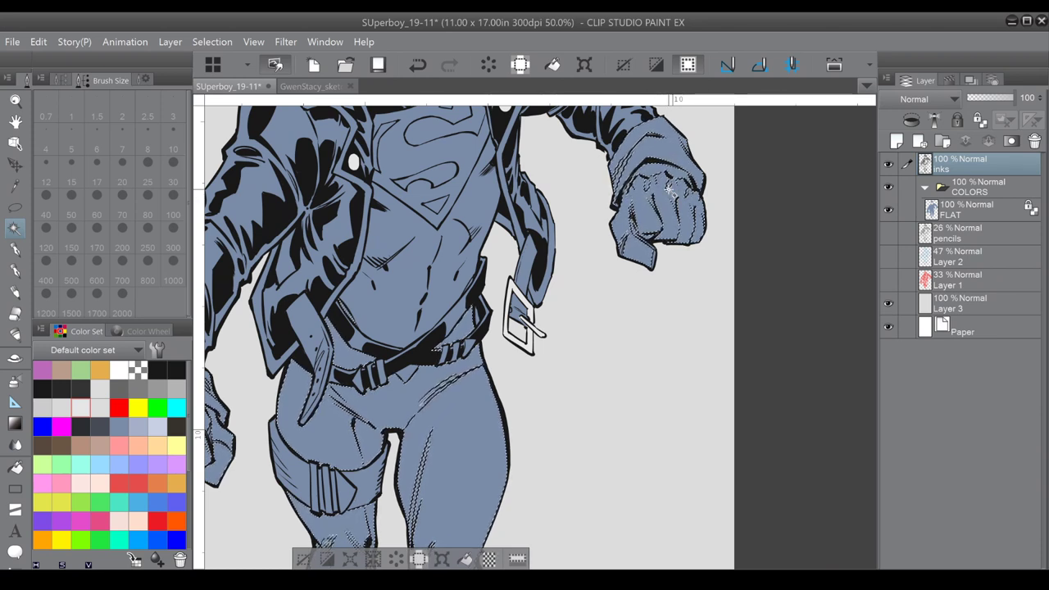
pyautogui.click(462, 172)
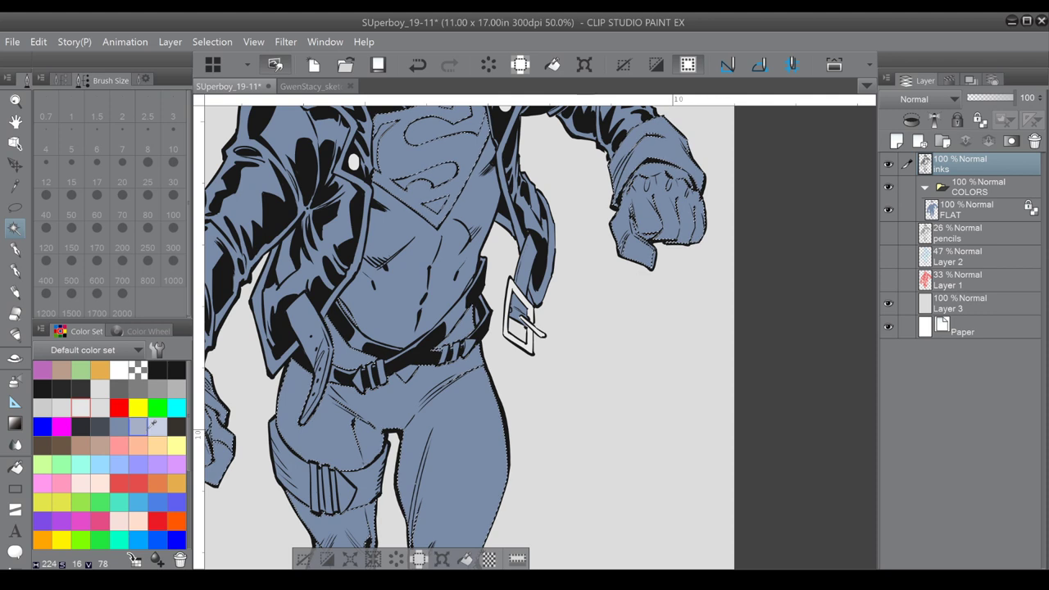
# Fill the selected emblem, trousers and gloves with red on the FLAT layer and clear the selection.
pyautogui.click(120, 481)
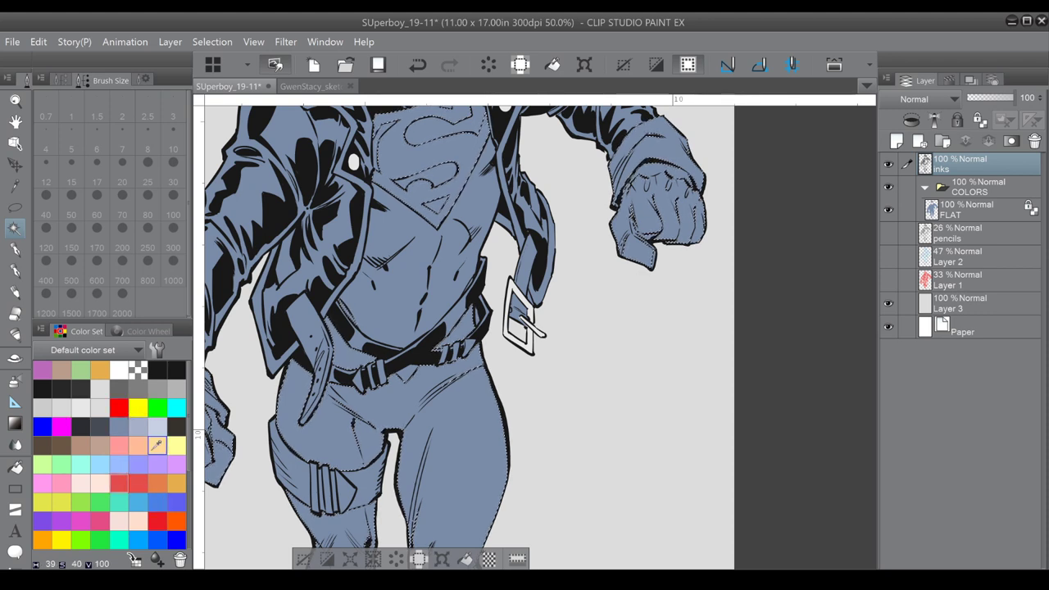
pyautogui.click(975, 212)
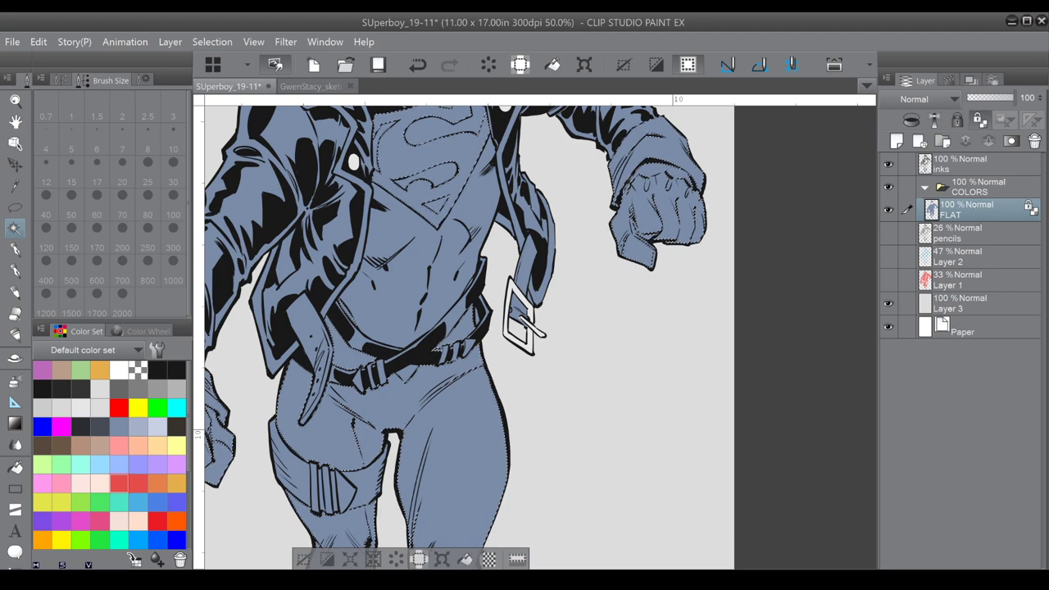
pyautogui.click(465, 560)
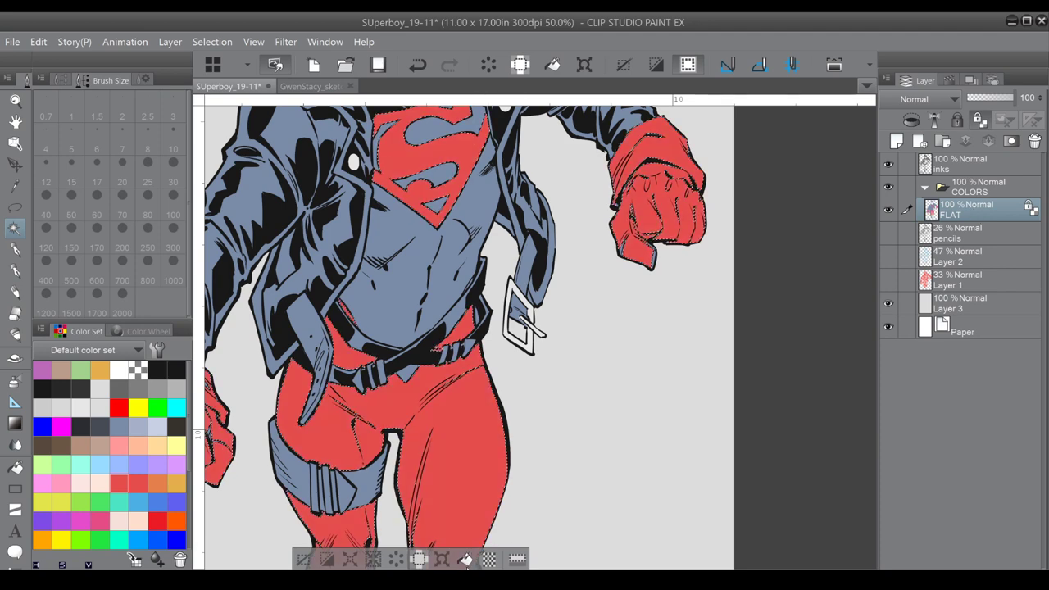
pyautogui.click(302, 559)
pyautogui.moveTo(525, 295); pyautogui.dragTo(504, 460)
pyautogui.click(14, 268)
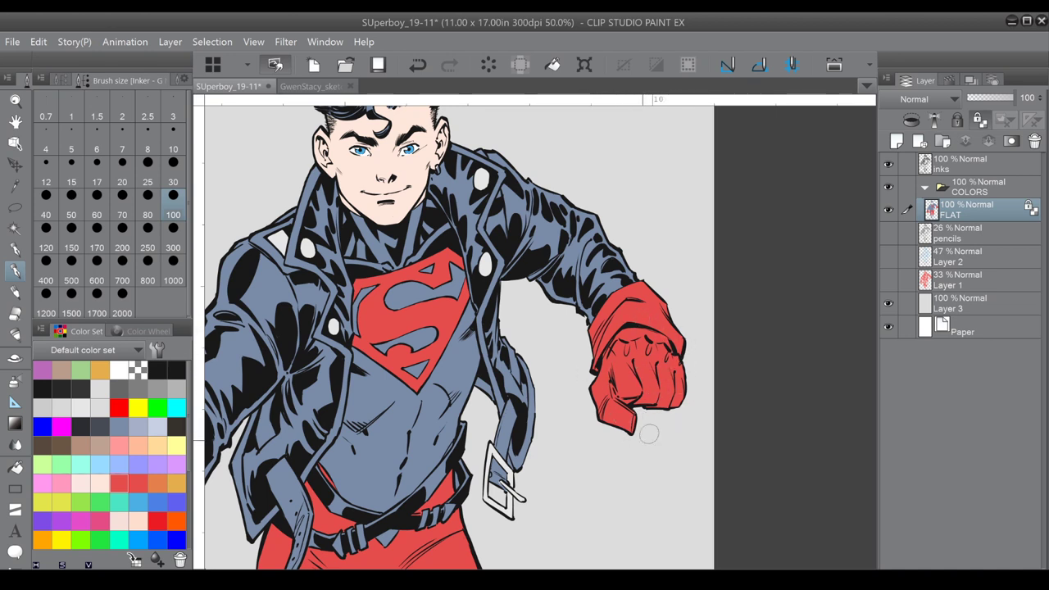
pyautogui.moveTo(652, 414); pyautogui.dragTo(873, 202)
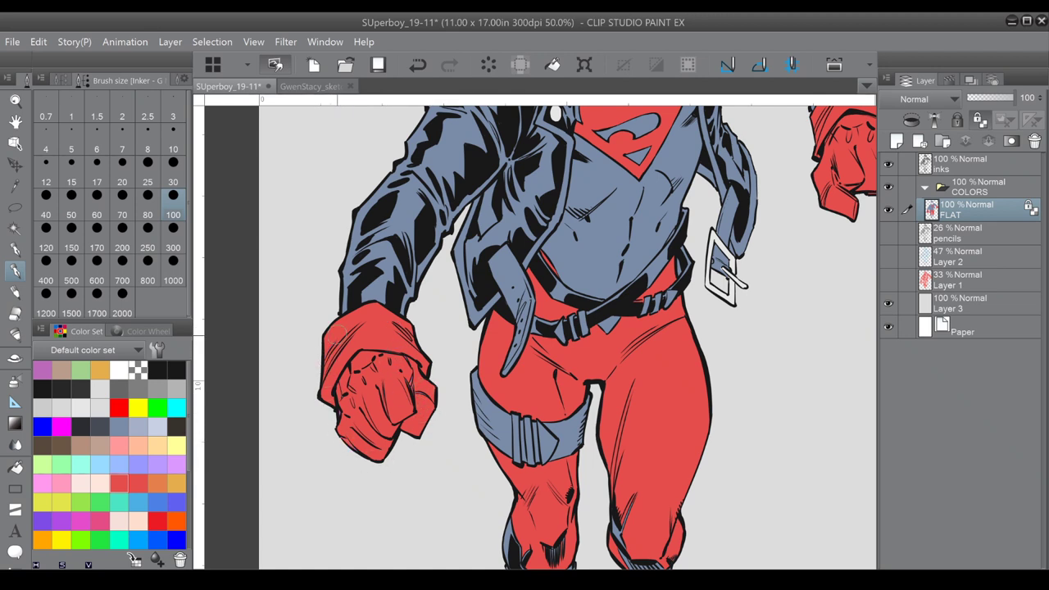
pyautogui.moveTo(525, 510); pyautogui.dragTo(481, 387)
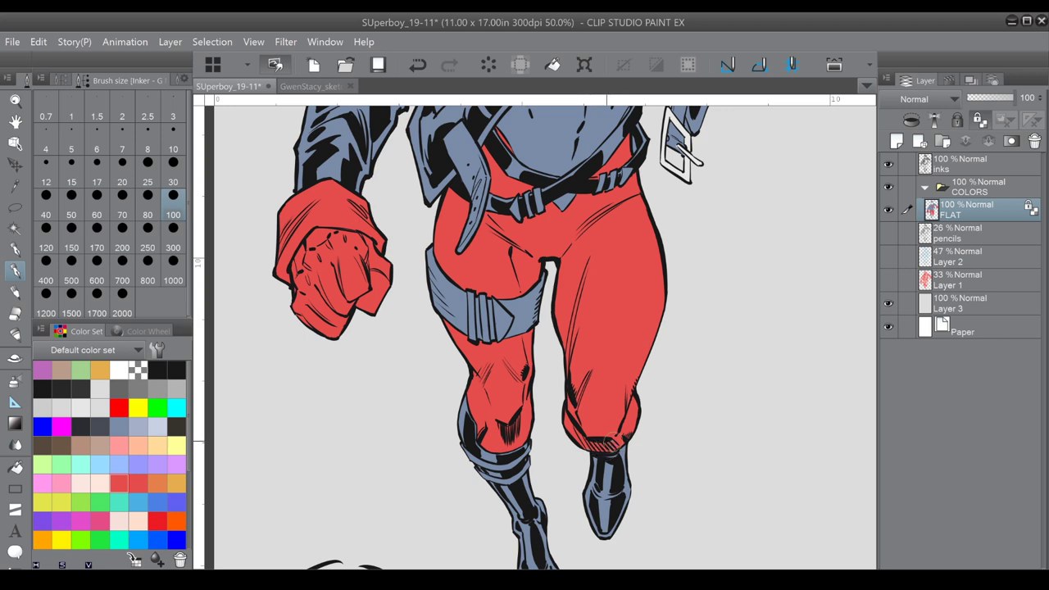
# Auto-select the small gap inside the belt at the hip using the inks layer and remove its blue colour on the FLAT layer.
pyautogui.moveTo(550, 164); pyautogui.dragTo(623, 379)
pyautogui.moveTo(757, 272); pyautogui.dragTo(426, 289)
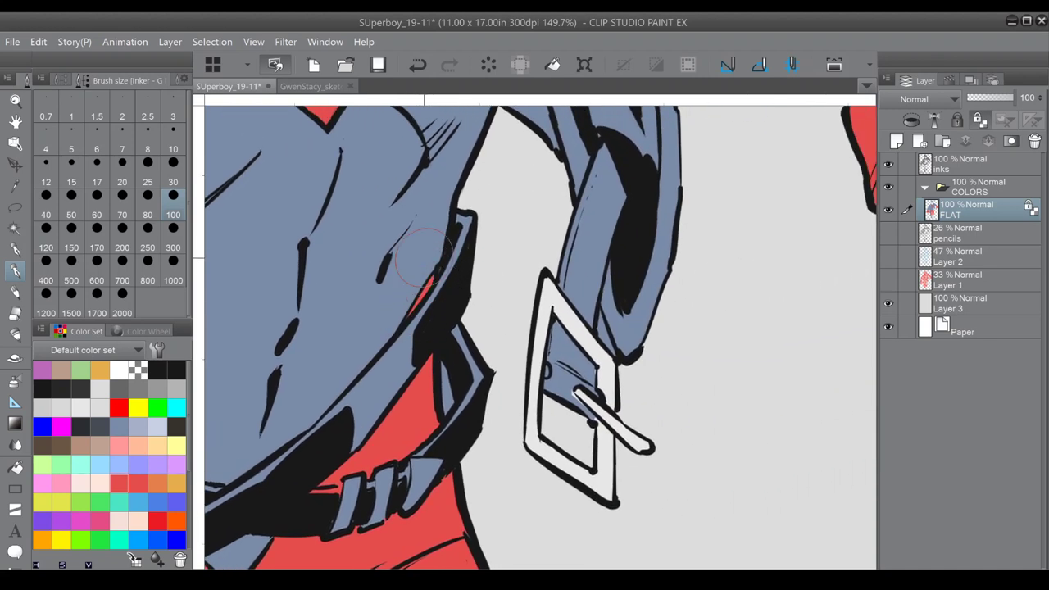
pyautogui.click(956, 162)
pyautogui.press('w')
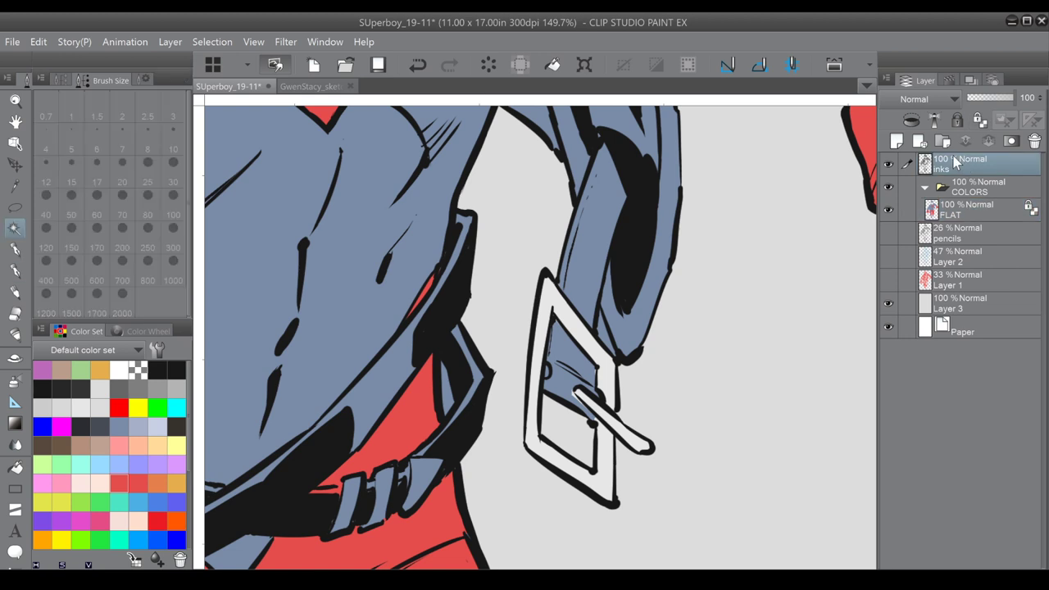
pyautogui.click(453, 403)
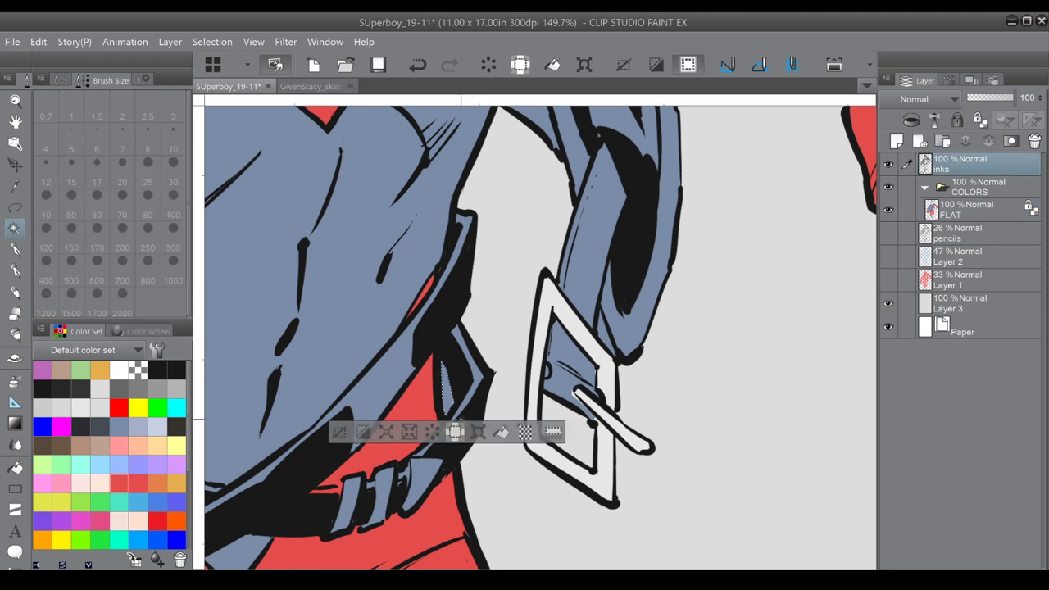
pyautogui.click(969, 212)
pyautogui.click(348, 429)
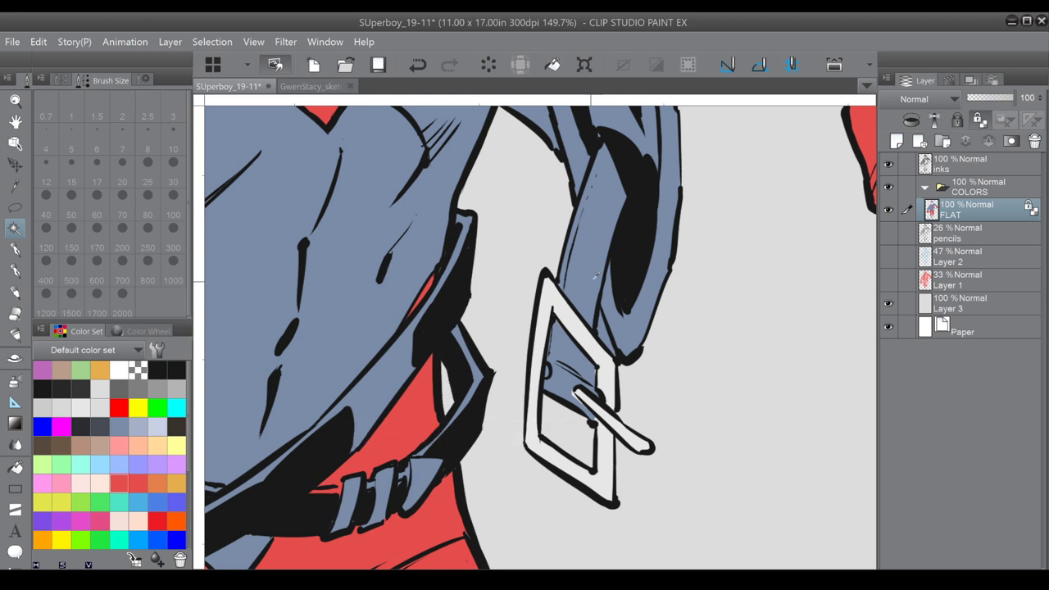
pyautogui.click(18, 263)
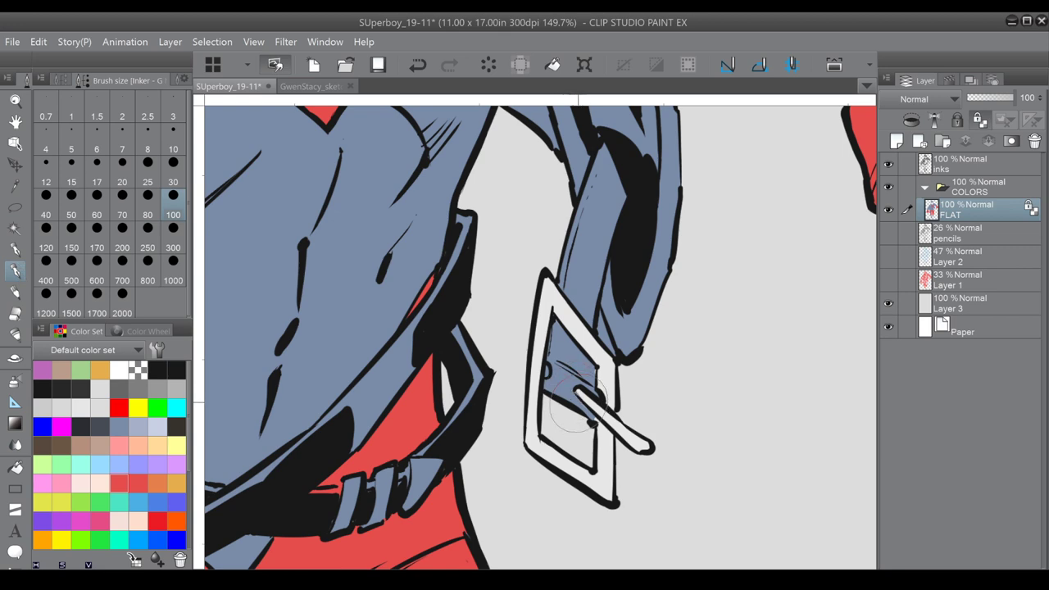
pyautogui.moveTo(589, 377); pyautogui.dragTo(625, 589)
pyautogui.scroll(-3, 590, 377)
pyautogui.moveTo(590, 377); pyautogui.dragTo(617, 412)
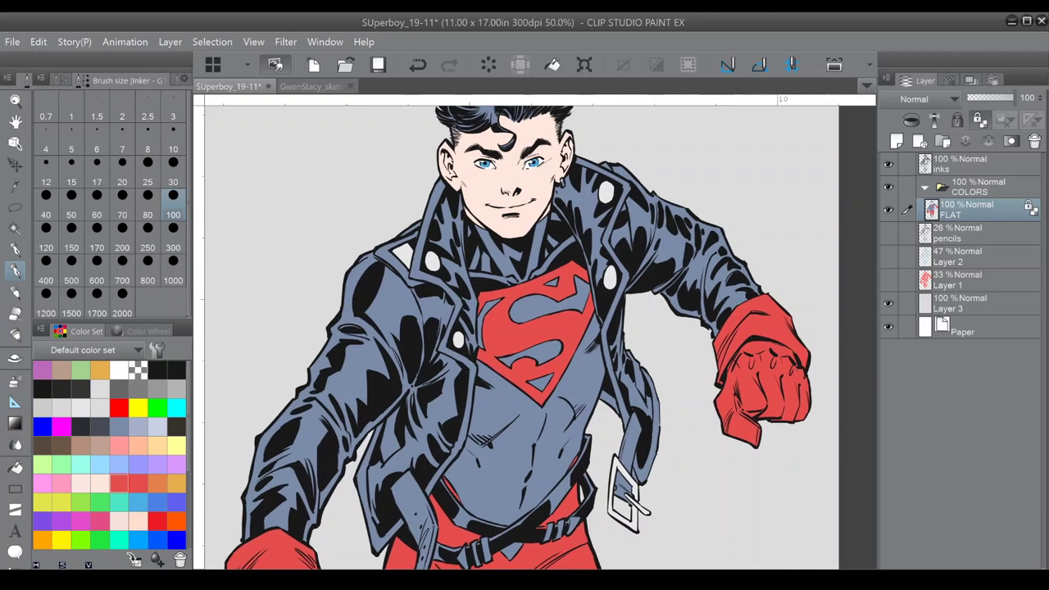
# On the inks layer, auto-select the blue background shapes around the S inside the chest emblem.
pyautogui.click(934, 168)
pyautogui.press('w')
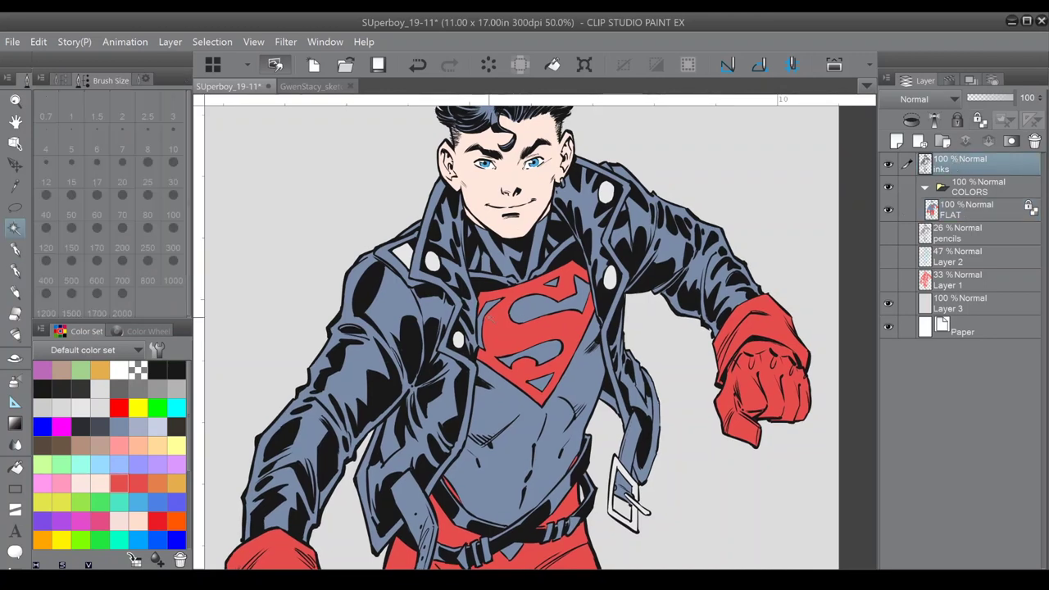
pyautogui.click(545, 305)
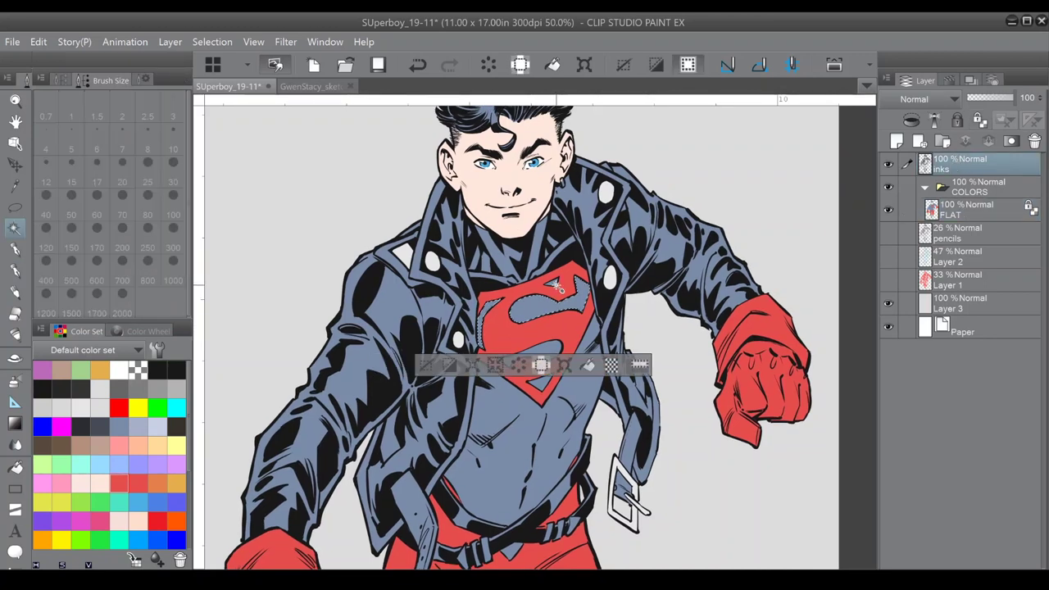
pyautogui.keyDown('shift'); pyautogui.click(547, 365); pyautogui.keyUp('shift')
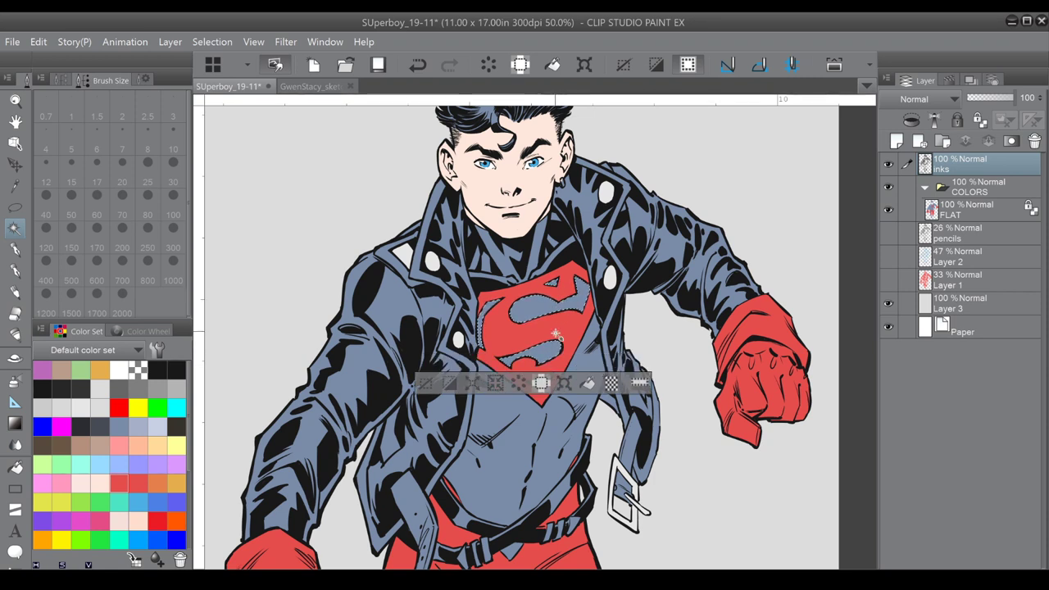
pyautogui.keyDown('shift'); pyautogui.click(545, 379); pyautogui.keyUp('shift')
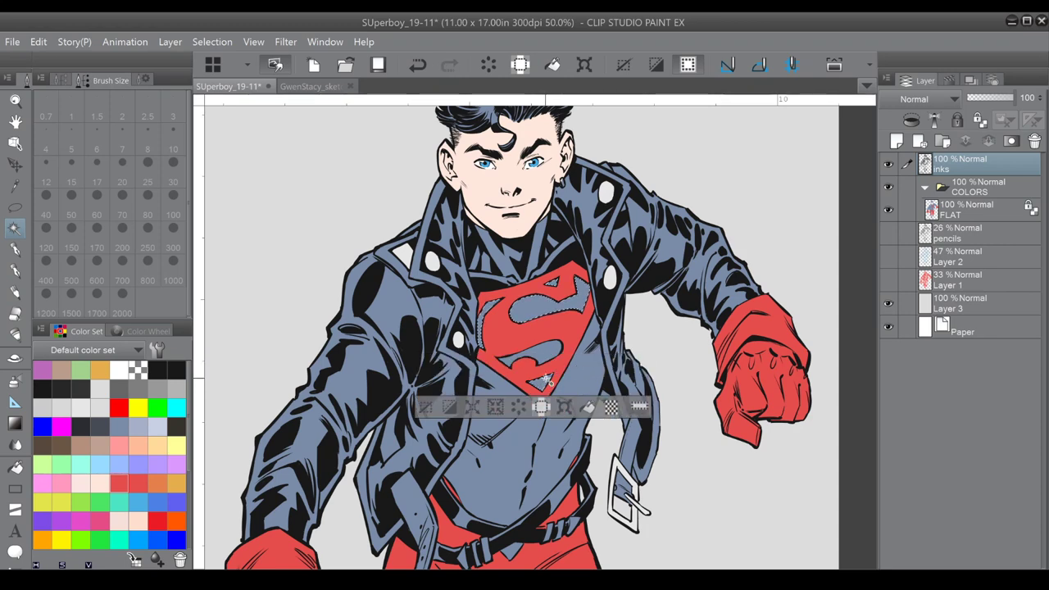
# Add the thigh strap's blue shapes and its buckle bands to the emblem selection, undoing any click that selects the wrong area.
pyautogui.scroll(-8, 491, 360)
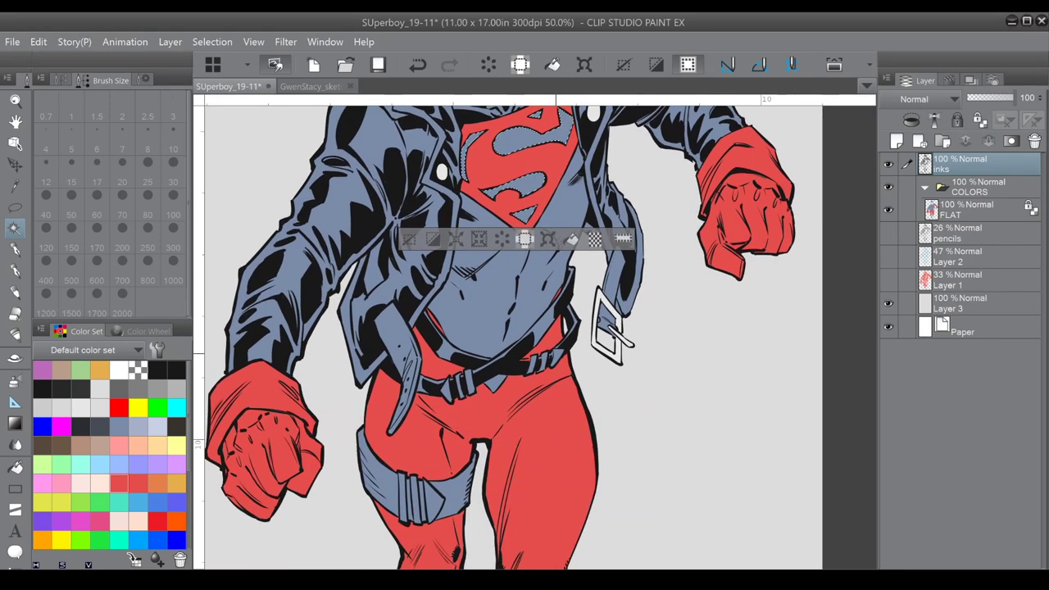
pyautogui.keyDown('shift'); pyautogui.click(404, 379); pyautogui.keyUp('shift')
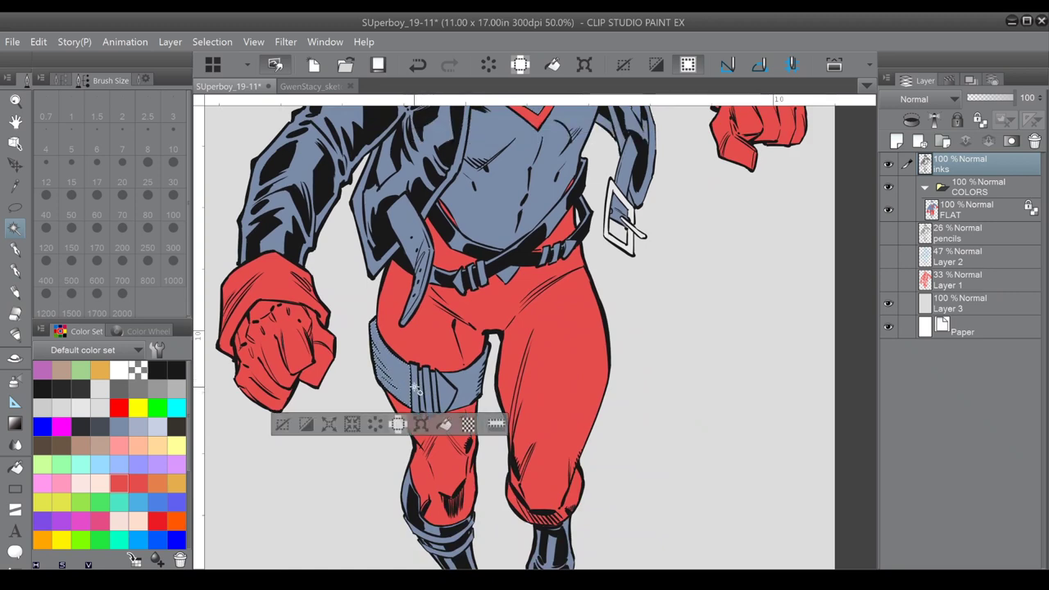
pyautogui.scroll(3, 407, 392)
pyautogui.hotkey('ctrl', 'z')
pyautogui.keyDown('shift'); pyautogui.click(382, 501); pyautogui.keyUp('shift')
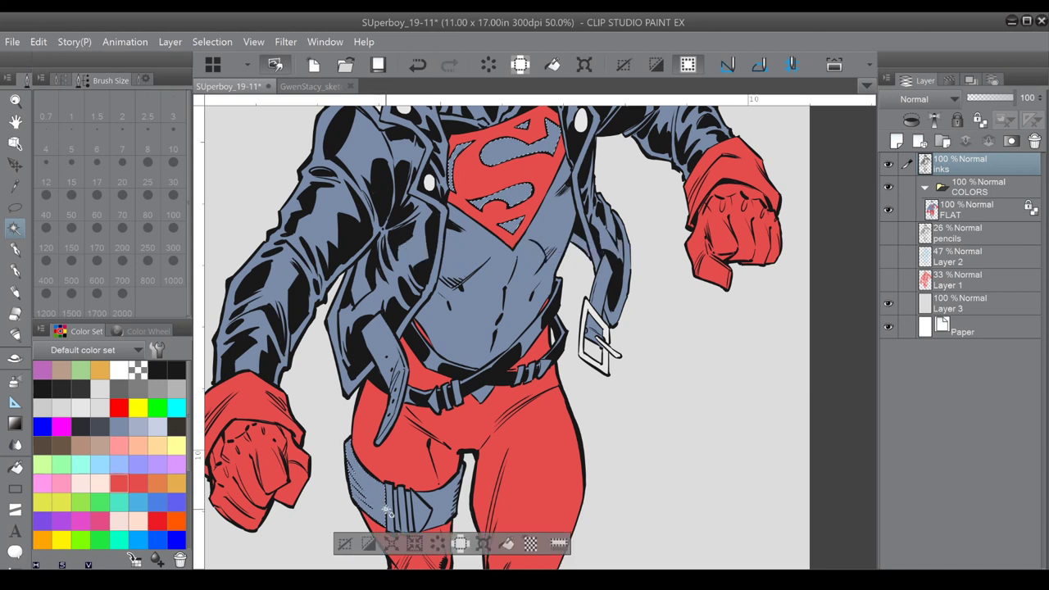
pyautogui.keyDown('shift'); pyautogui.click(402, 518); pyautogui.keyUp('shift')
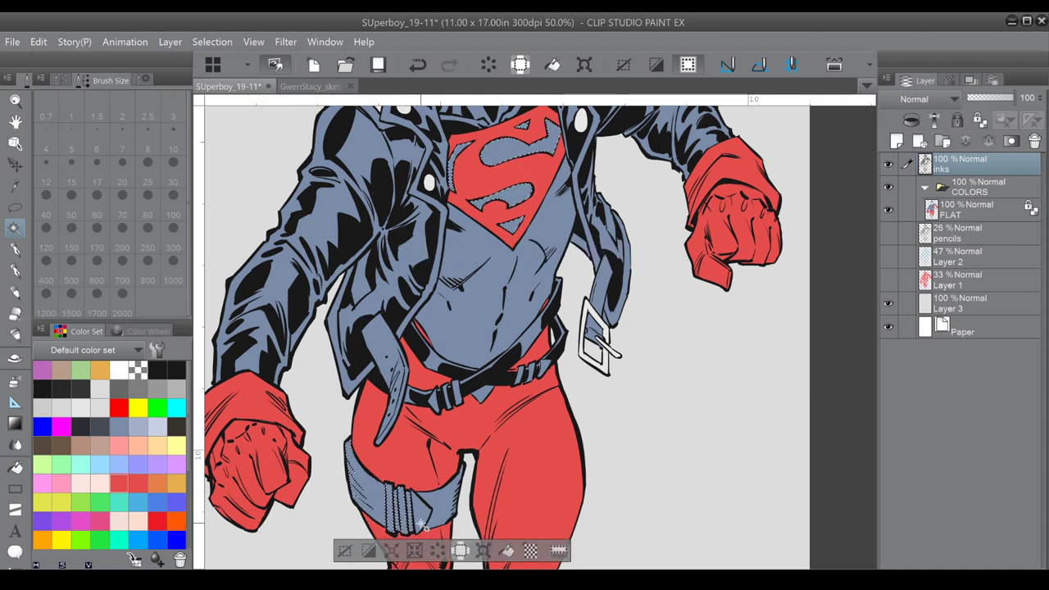
pyautogui.keyDown('shift'); pyautogui.click(444, 520); pyautogui.keyUp('shift')
# Add the strap shapes around the boot top below the knee to the selection, redoing the first pick.
pyautogui.scroll(-5, 444, 520)
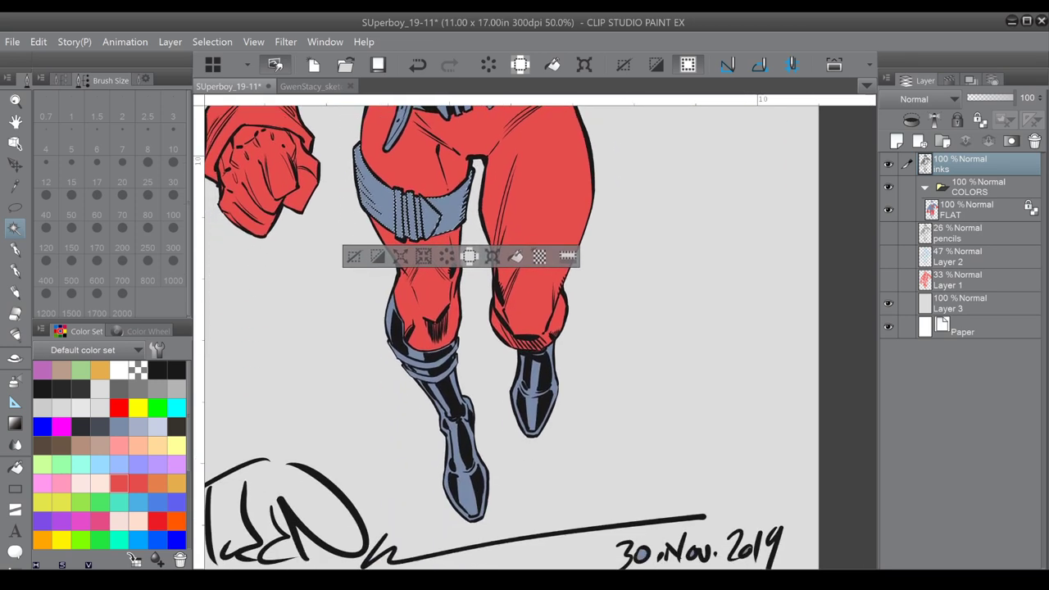
pyautogui.keyDown('shift'); pyautogui.click(434, 368); pyautogui.keyUp('shift')
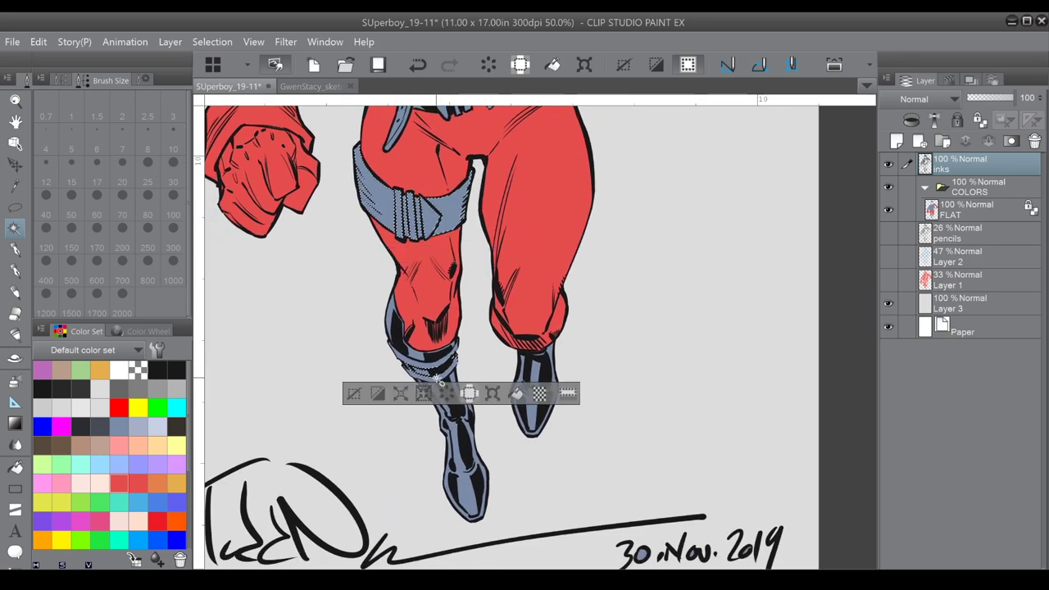
pyautogui.hotkey('ctrl', 'z')
pyautogui.keyDown('shift'); pyautogui.click(439, 366); pyautogui.keyUp('shift')
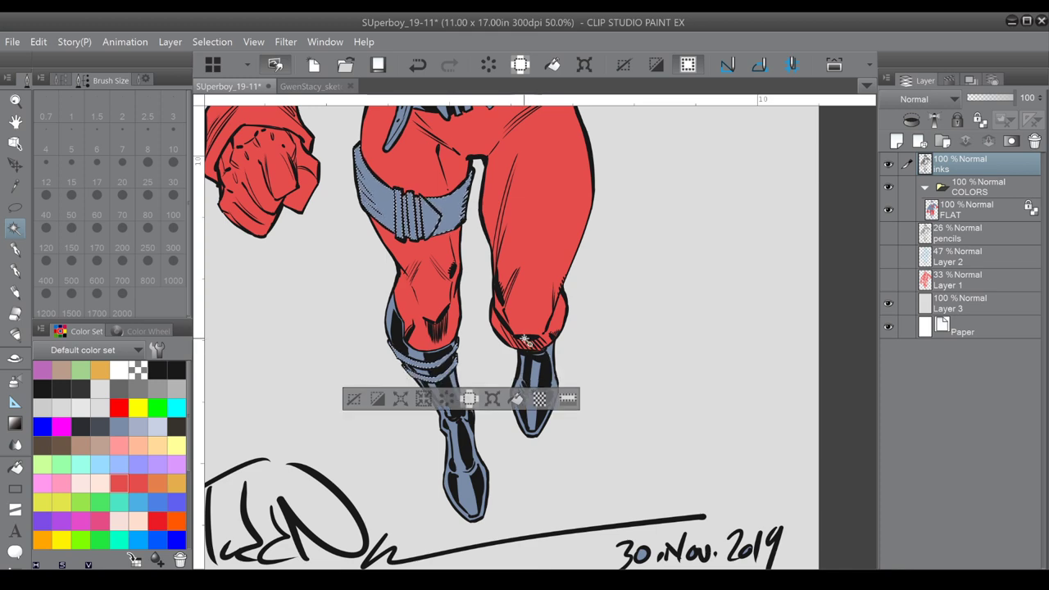
pyautogui.scroll(5, 454, 366)
pyautogui.moveTo(455, 367); pyautogui.dragTo(476, 332)
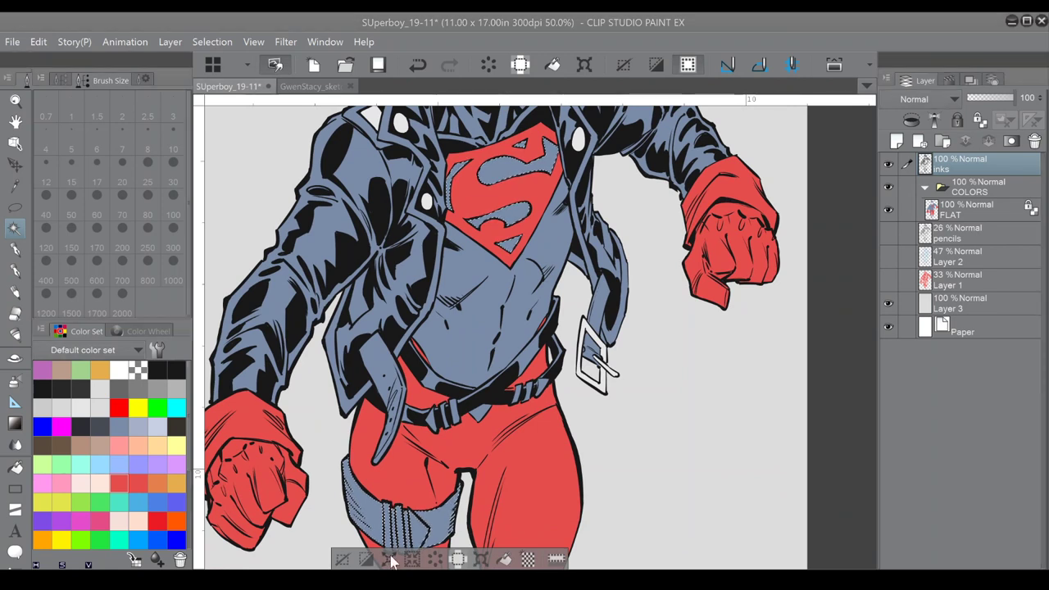
# Fill the selected emblem background and leg straps with pale yellow on the FLAT layer and clear the selection.
pyautogui.click(971, 209)
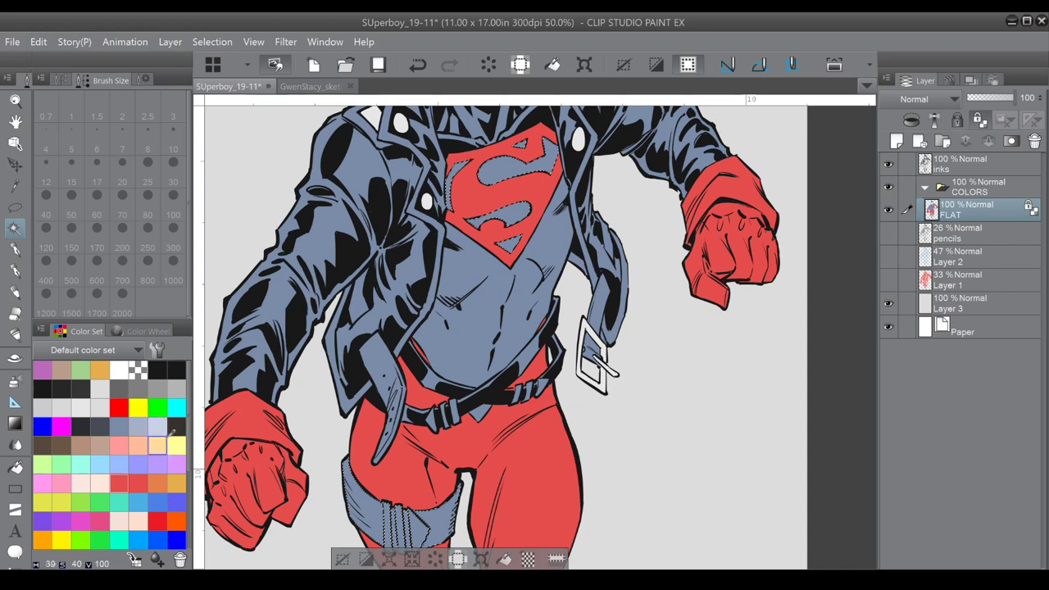
pyautogui.click(505, 560)
pyautogui.click(343, 560)
pyautogui.moveTo(452, 303); pyautogui.dragTo(491, 412)
# On the inks layer, auto-select the shirt's abdomen area and add the small shirt tip below the belt.
pyautogui.click(965, 167)
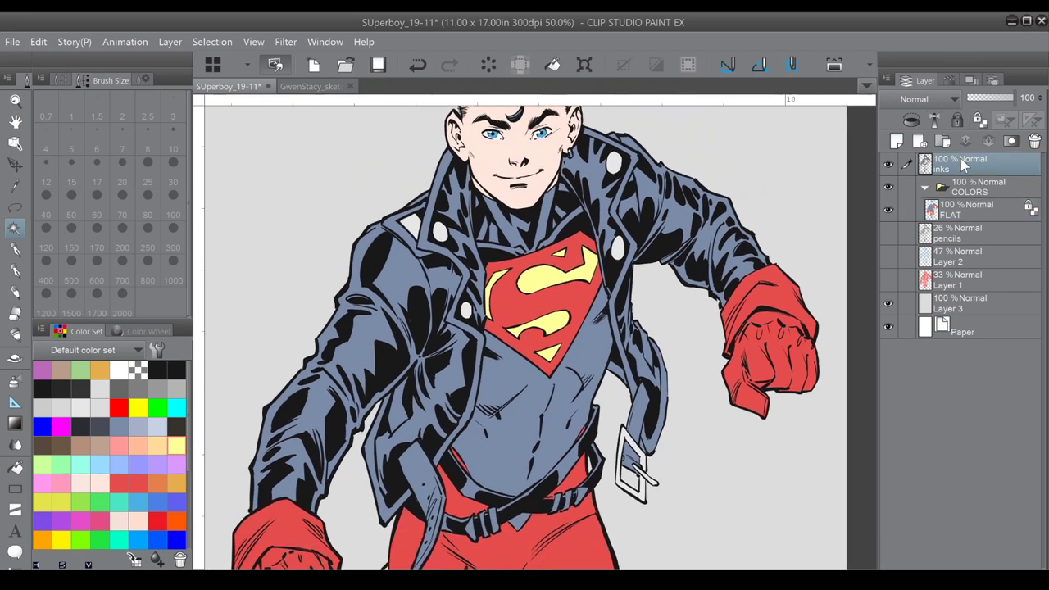
pyautogui.click(609, 352)
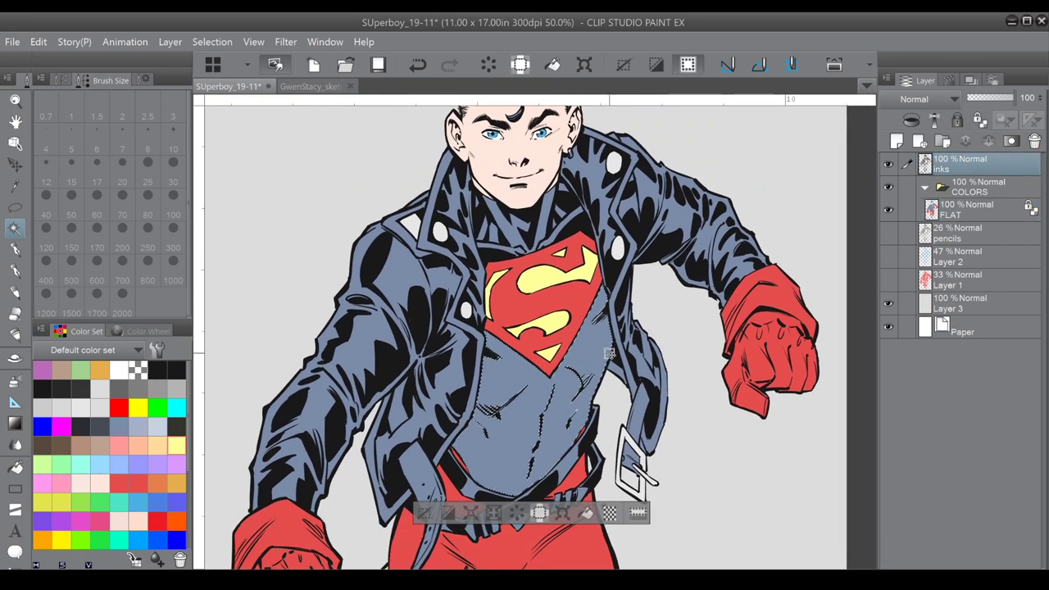
pyautogui.keyDown('shift'); pyautogui.click(519, 526); pyautogui.keyUp('shift')
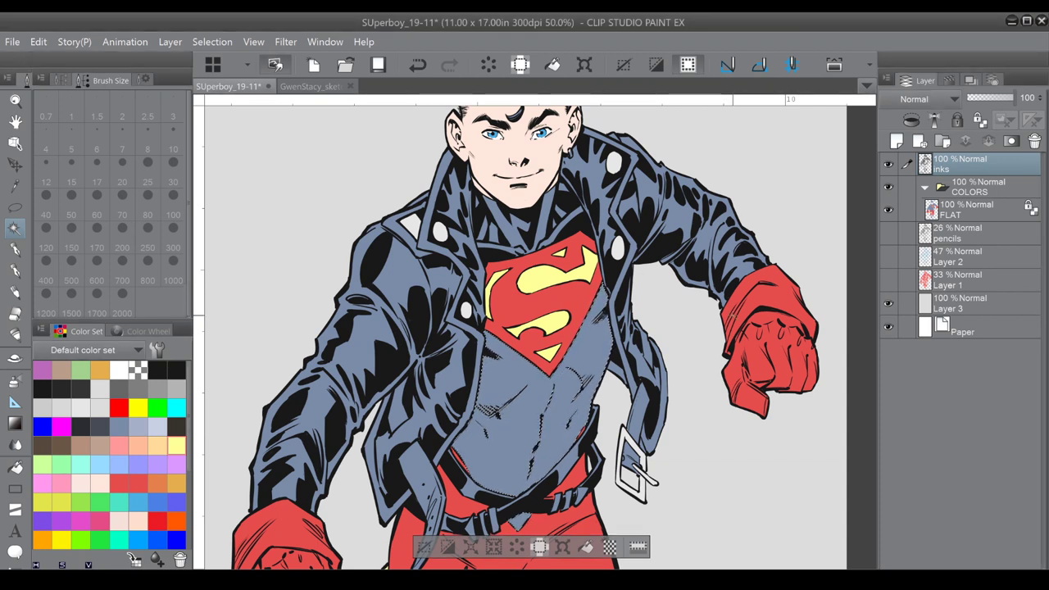
# Fill the selected shirt on the FLAT layer, trying brighter blues before settling on soft blue (H 201, S 67, V 90), and deselect.
pyautogui.click(944, 215)
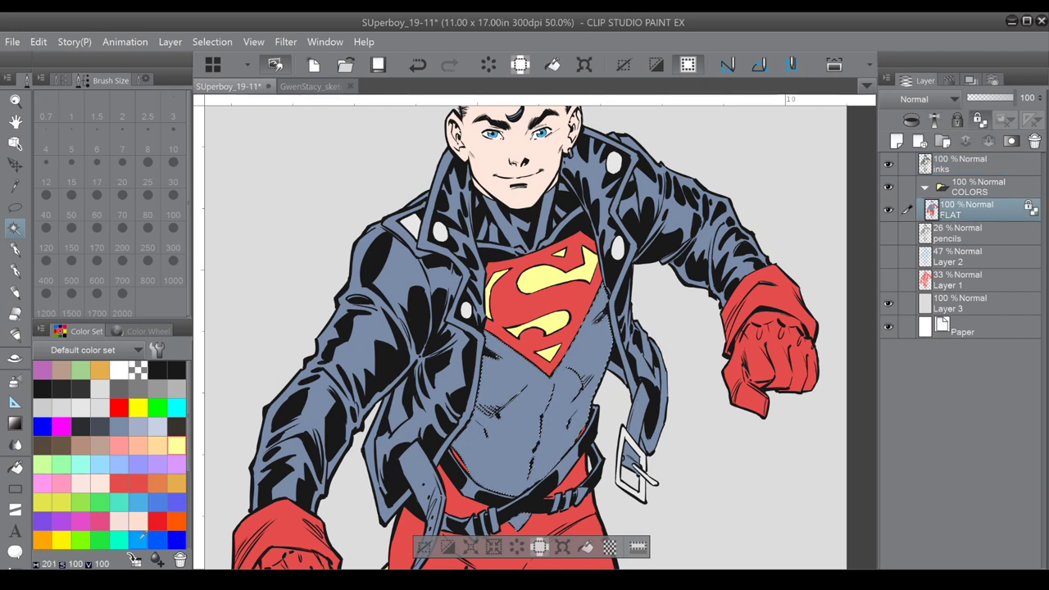
pyautogui.click(138, 539)
pyautogui.click(586, 547)
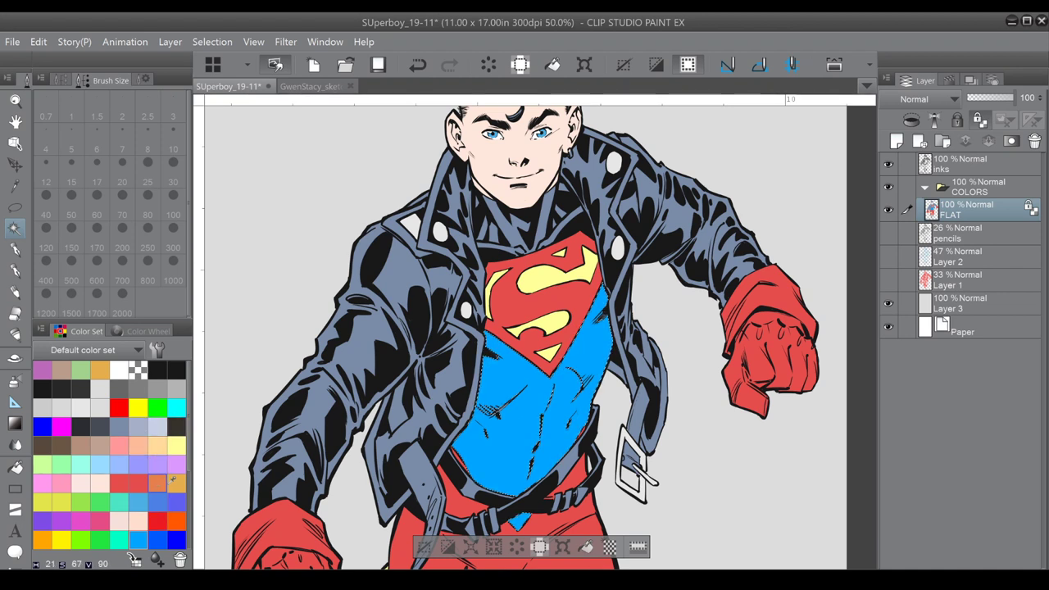
pyautogui.click(587, 547)
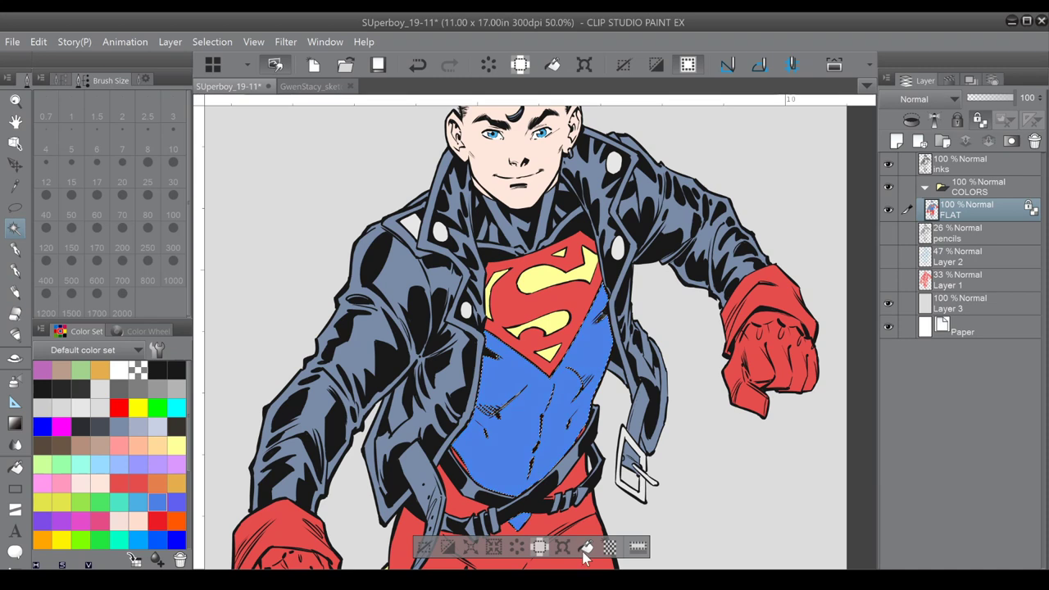
pyautogui.click(138, 502)
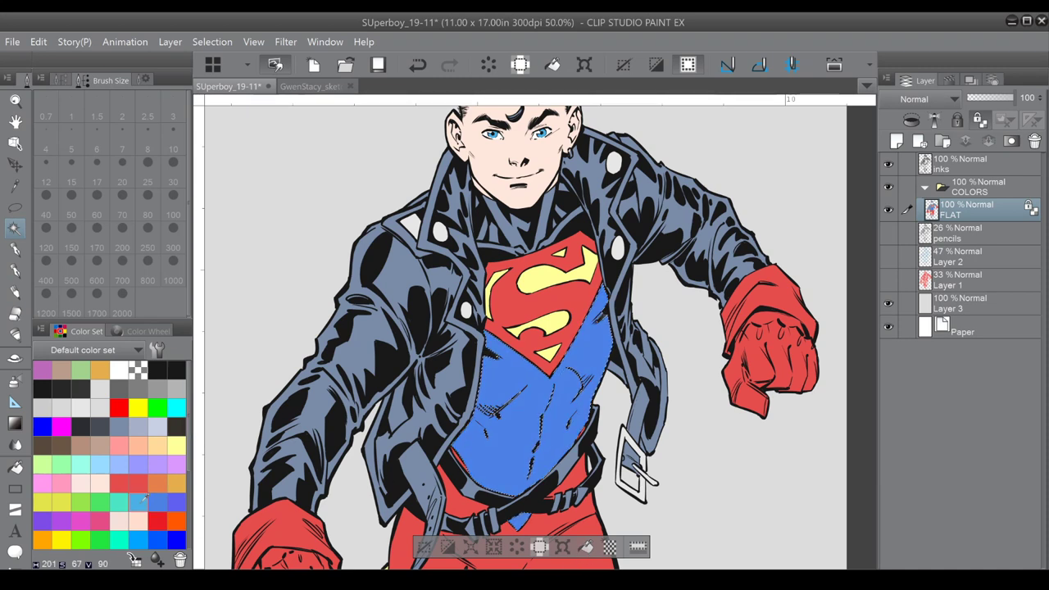
pyautogui.click(587, 547)
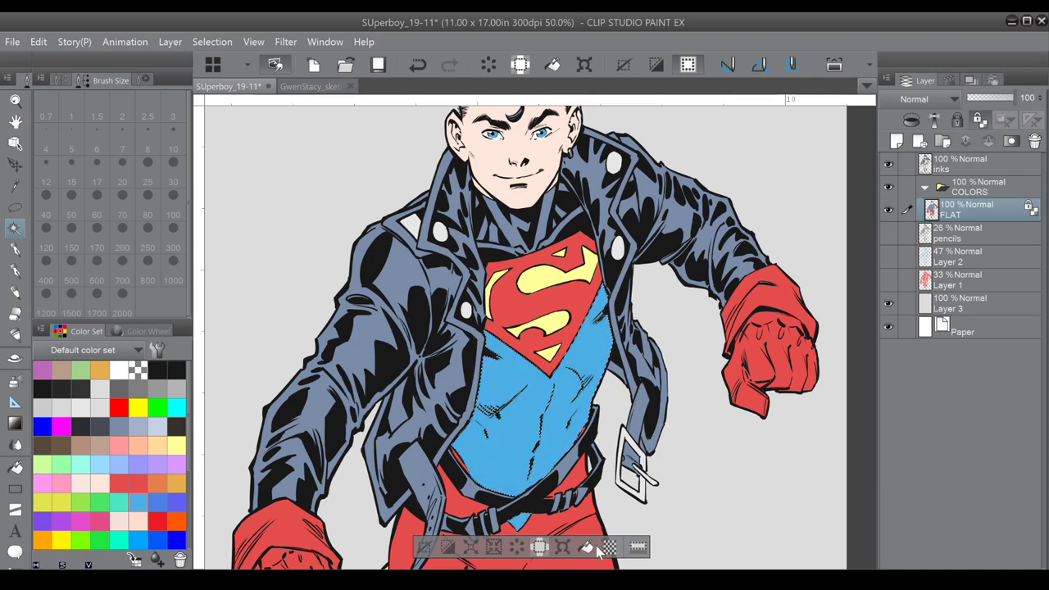
pyautogui.click(426, 547)
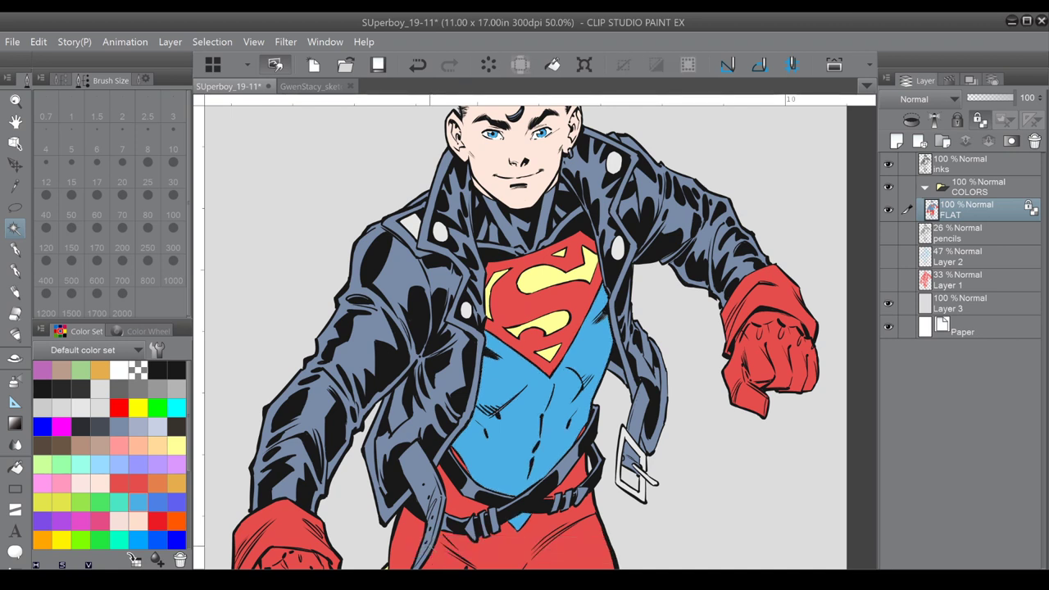
# On the inks layer, auto-select the small bands on both sides of the belt, undoing clicks that select other areas.
pyautogui.click(18, 271)
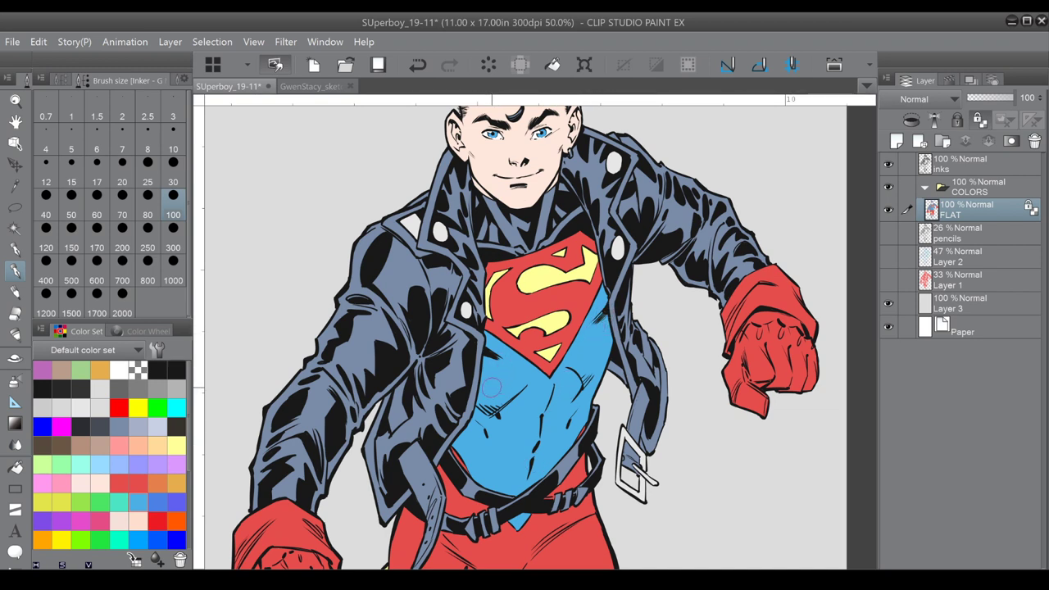
pyautogui.scroll(-3, 491, 387)
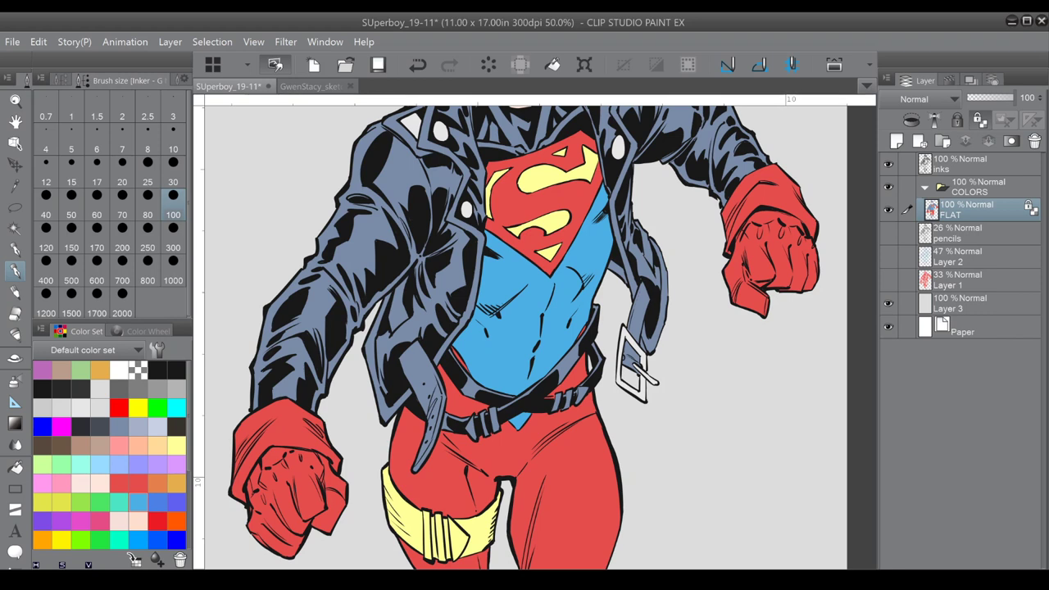
pyautogui.click(971, 168)
pyautogui.press('w')
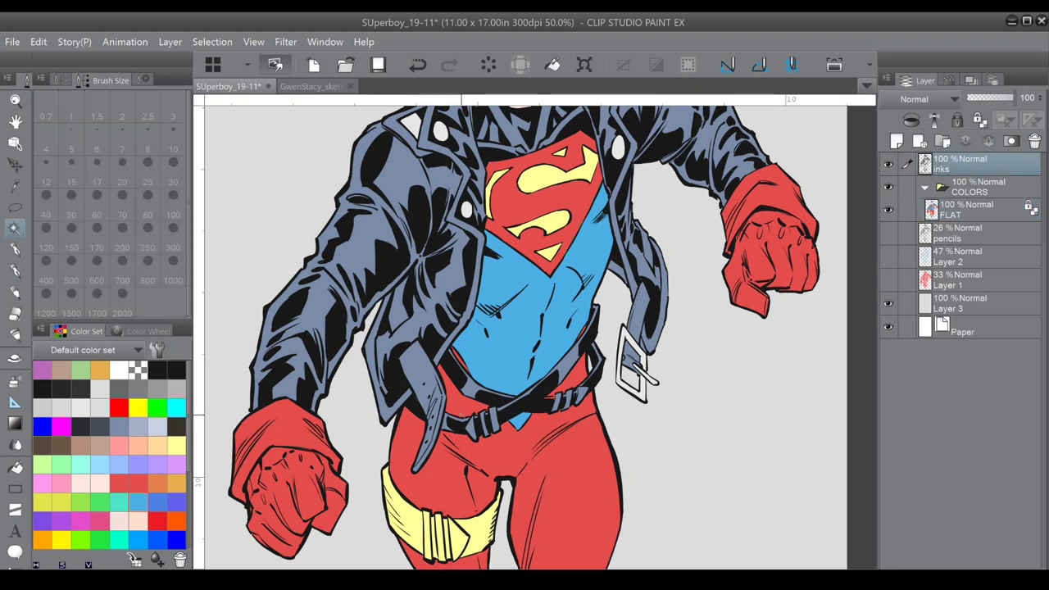
pyautogui.click(468, 431)
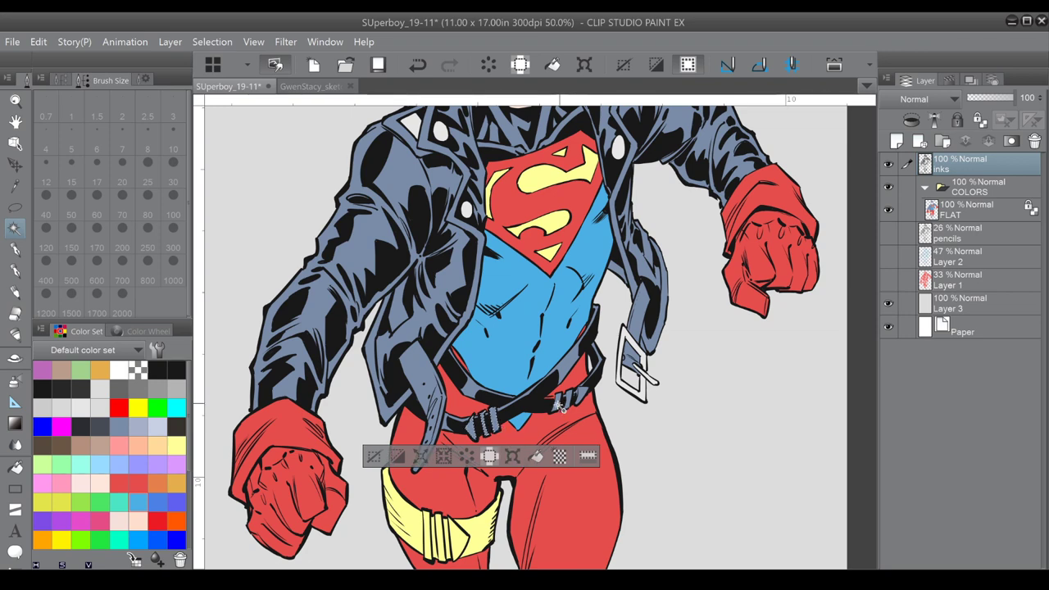
pyautogui.click(573, 409)
pyautogui.hotkey('ctrl', 'z')
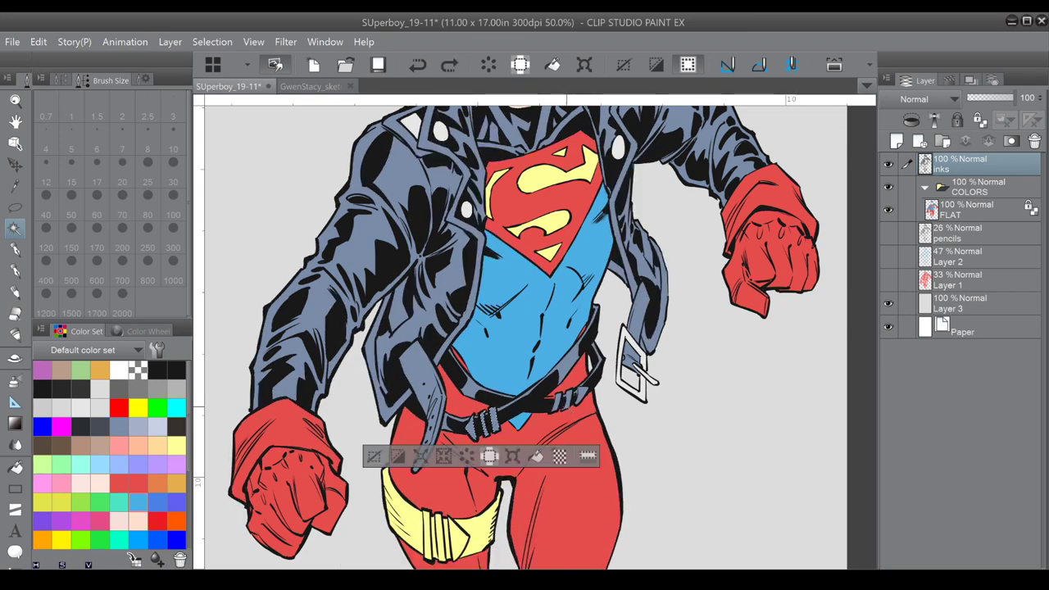
pyautogui.click(562, 416)
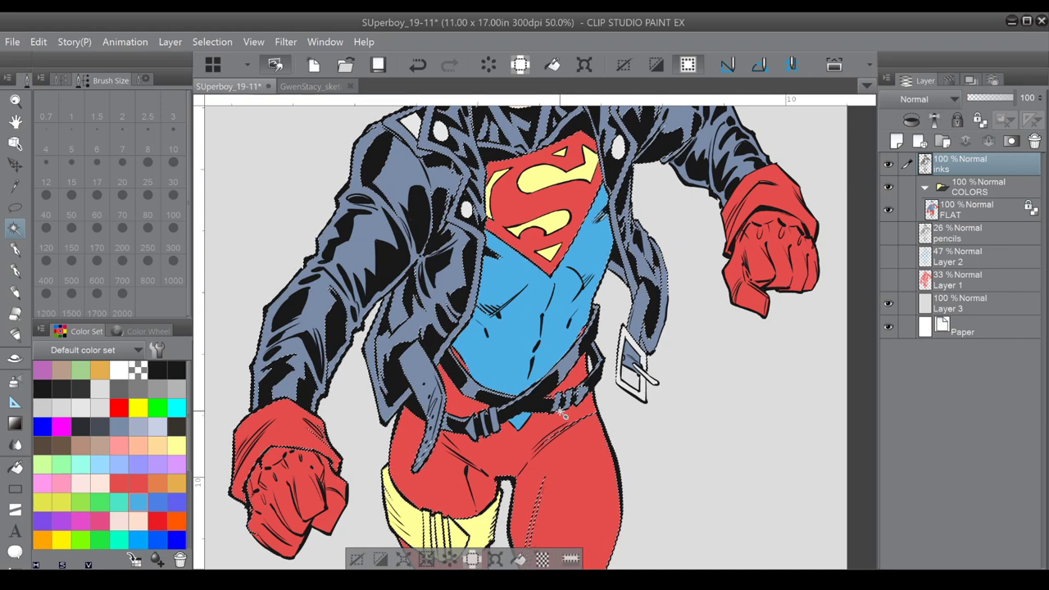
pyautogui.hotkey('ctrl', 'z')
pyautogui.click(570, 404)
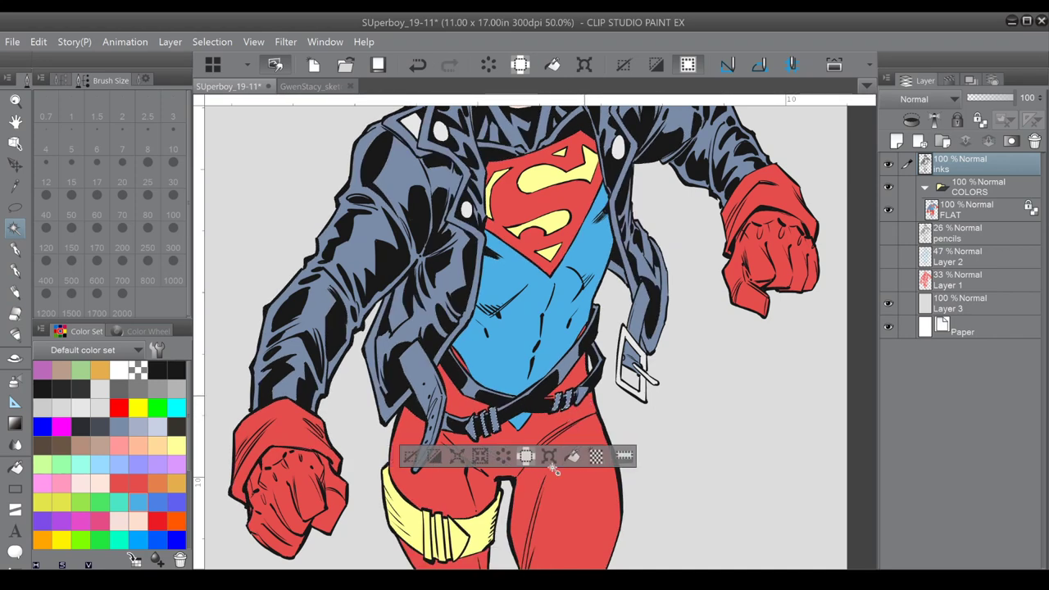
pyautogui.click(572, 427)
pyautogui.click(578, 408)
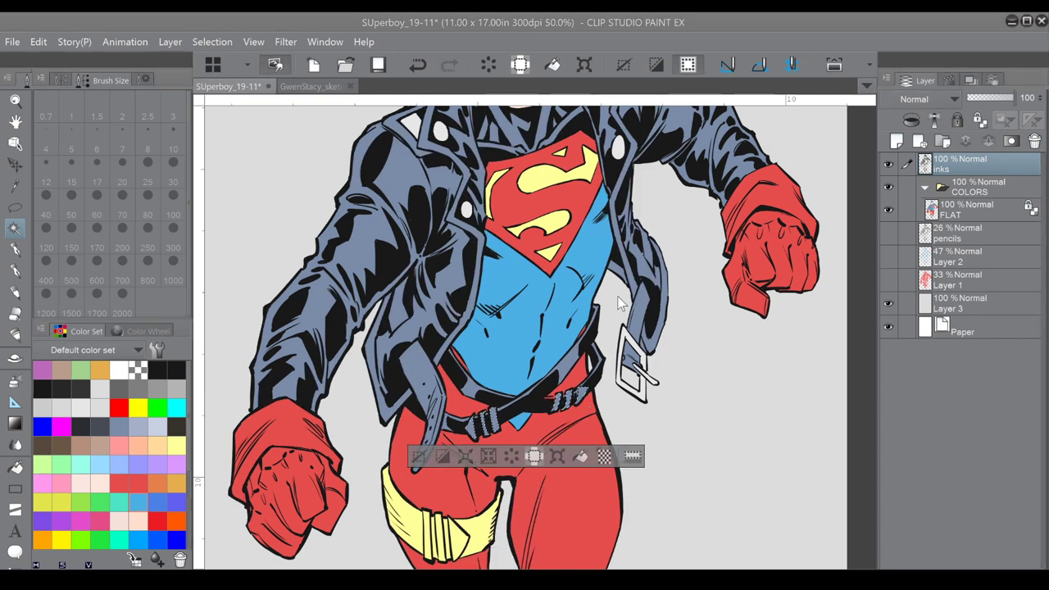
# Fill the selected belt bands with light grey on the FLAT layer, clear the selection and touch up the bands with the pen.
pyautogui.click(969, 218)
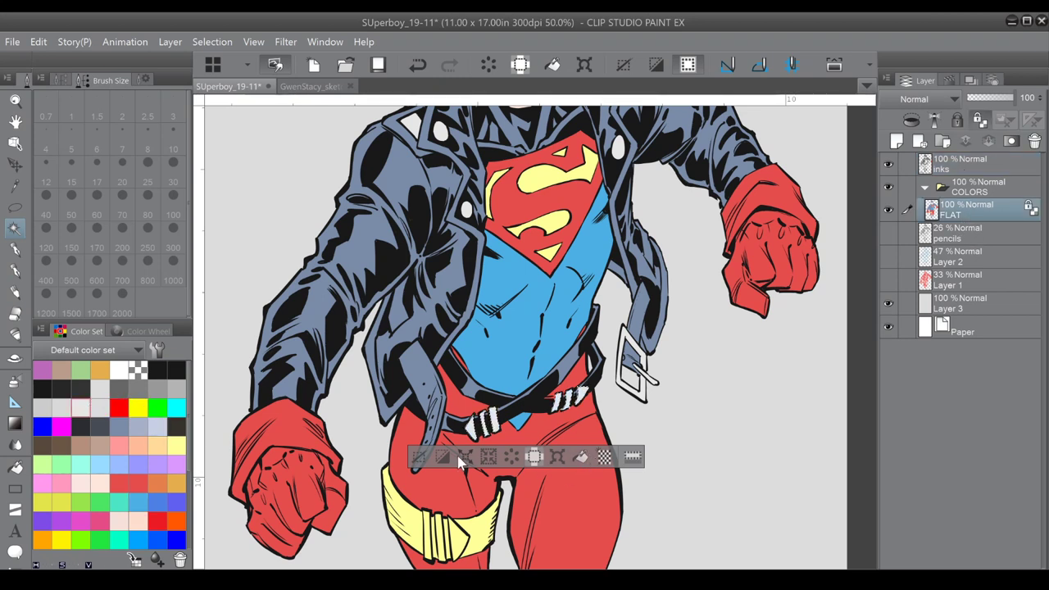
pyautogui.click(419, 456)
pyautogui.scroll(3, 574, 397)
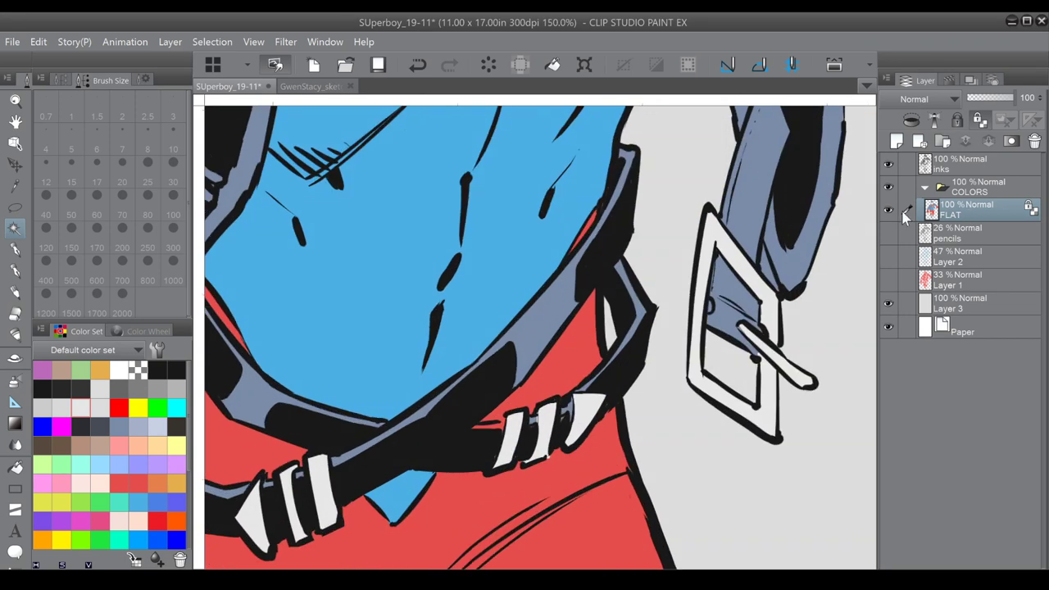
pyautogui.press('p')
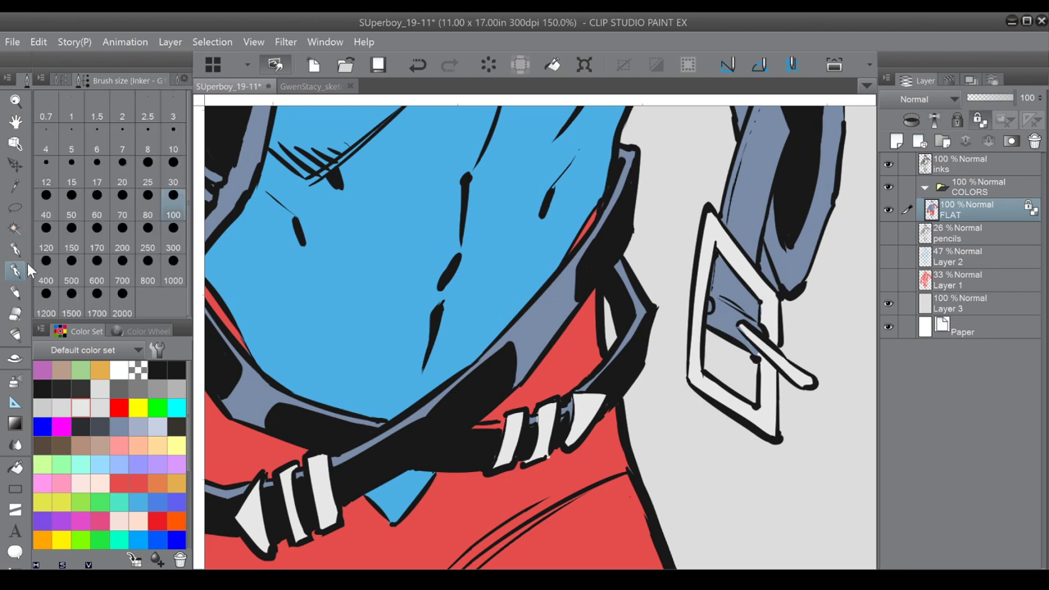
pyautogui.press('^')
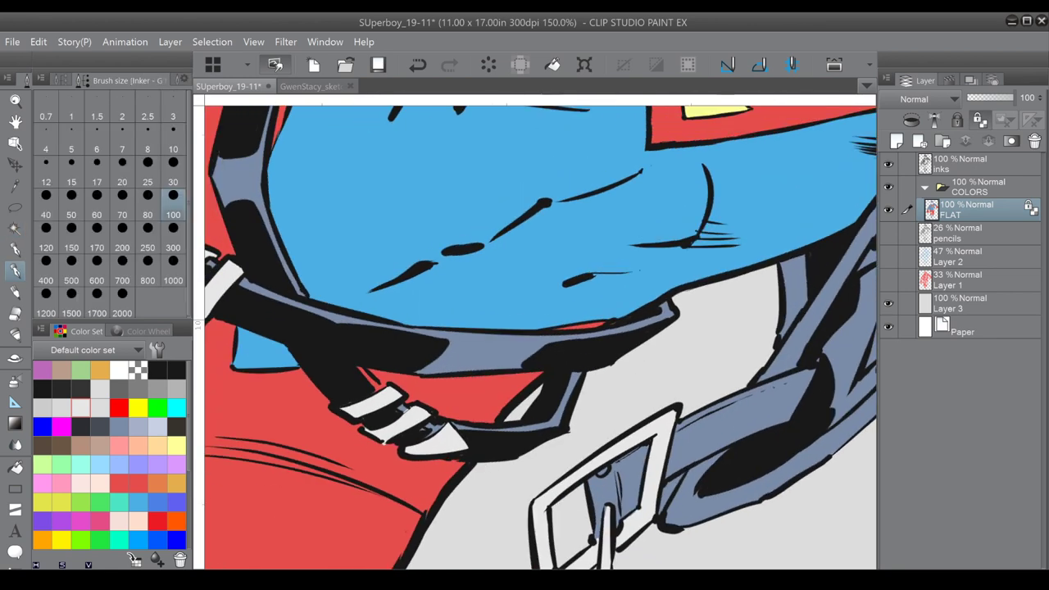
pyautogui.moveTo(370, 376); pyautogui.dragTo(376, 386)
pyautogui.moveTo(400, 407); pyautogui.dragTo(655, 305)
pyautogui.hotkey('ctrl', '-')
pyautogui.hotkey('ctrl', '-')
pyautogui.press('-')
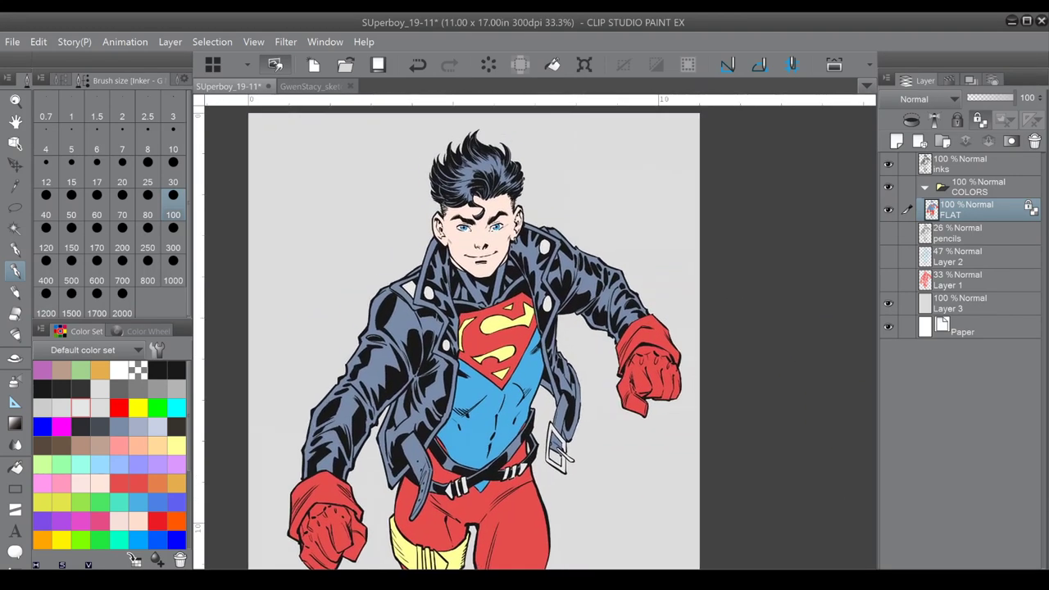
# On the inks layer, auto-select the dark shirt collar's areas around the neck, adding the small gaps on both sides.
pyautogui.moveTo(518, 298); pyautogui.dragTo(609, 368)
pyautogui.scroll(3, 609, 368)
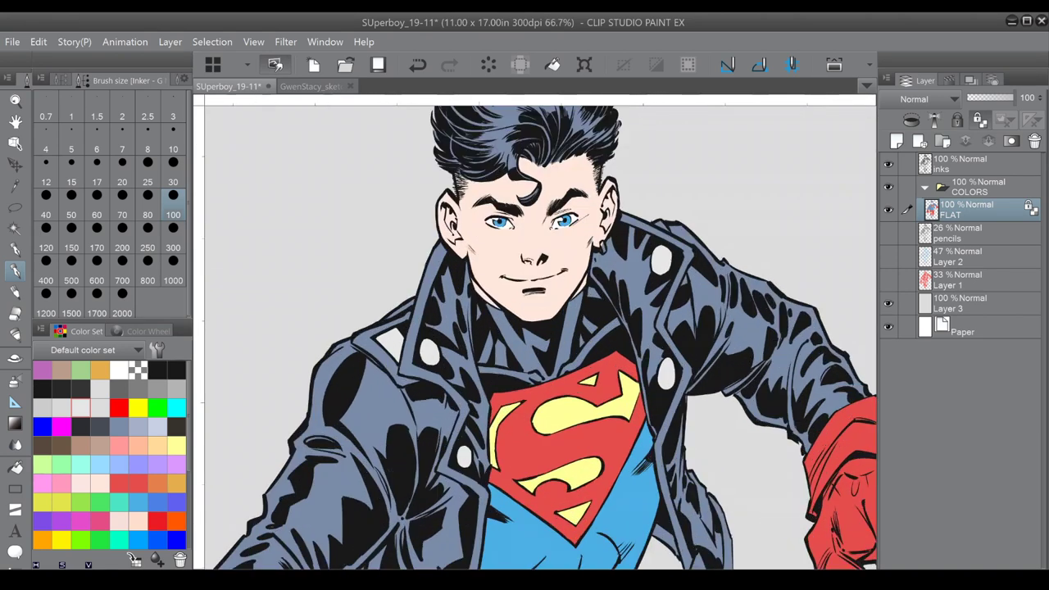
pyautogui.click(936, 167)
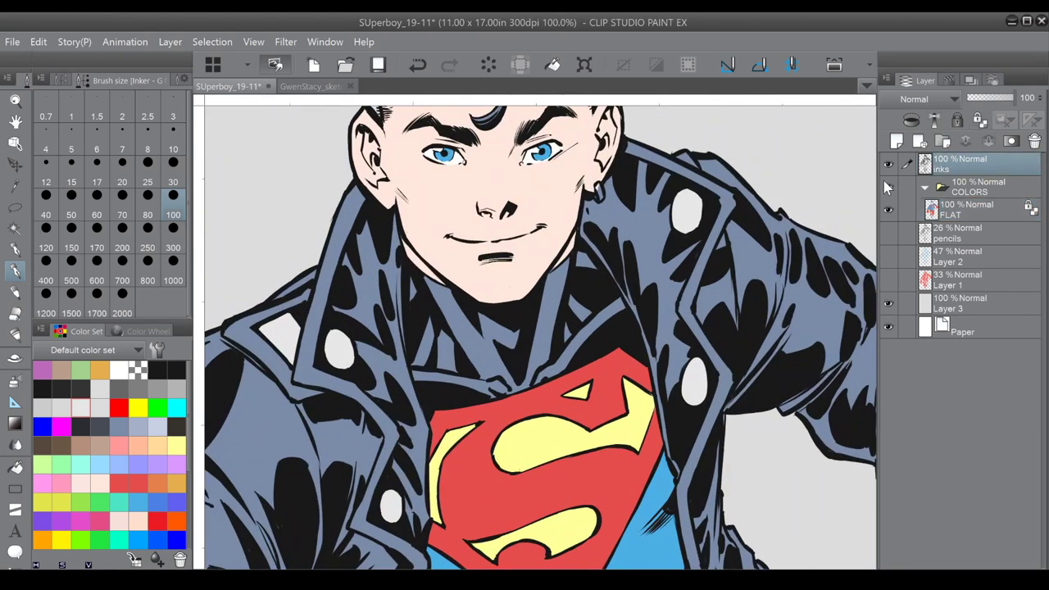
pyautogui.press('w')
pyautogui.click(431, 354)
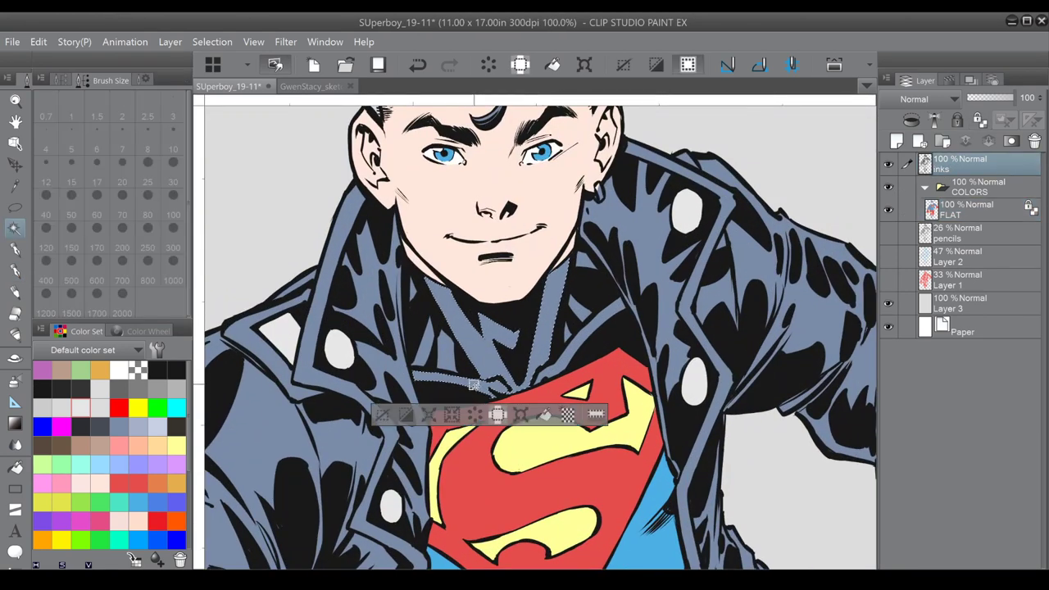
pyautogui.keyDown('shift'); pyautogui.click(428, 354); pyautogui.keyUp('shift')
pyautogui.keyDown('shift'); pyautogui.click(447, 355); pyautogui.keyUp('shift')
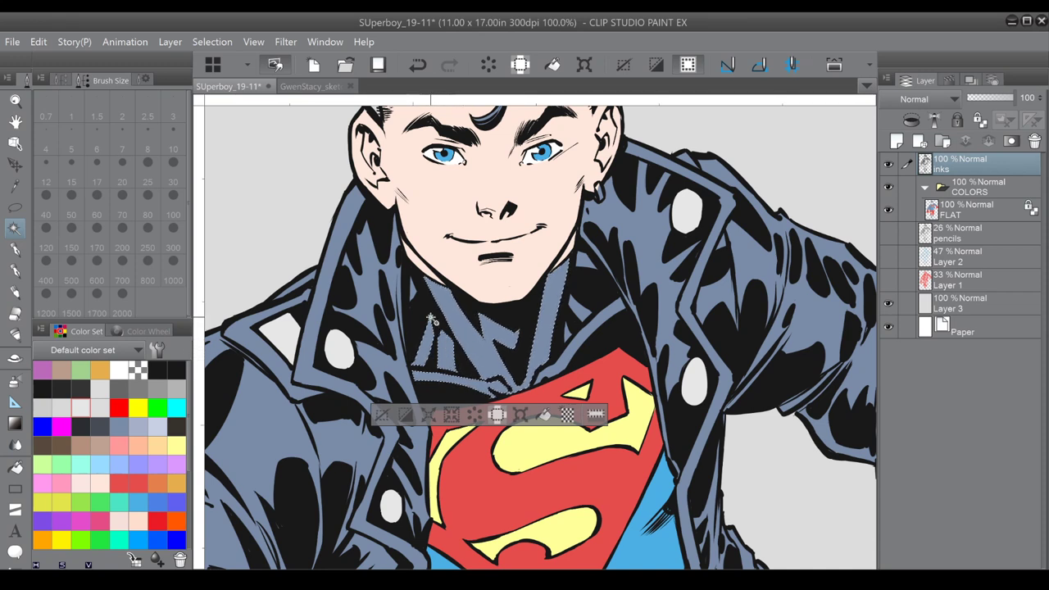
pyautogui.keyDown('shift'); pyautogui.click(577, 321); pyautogui.keyUp('shift')
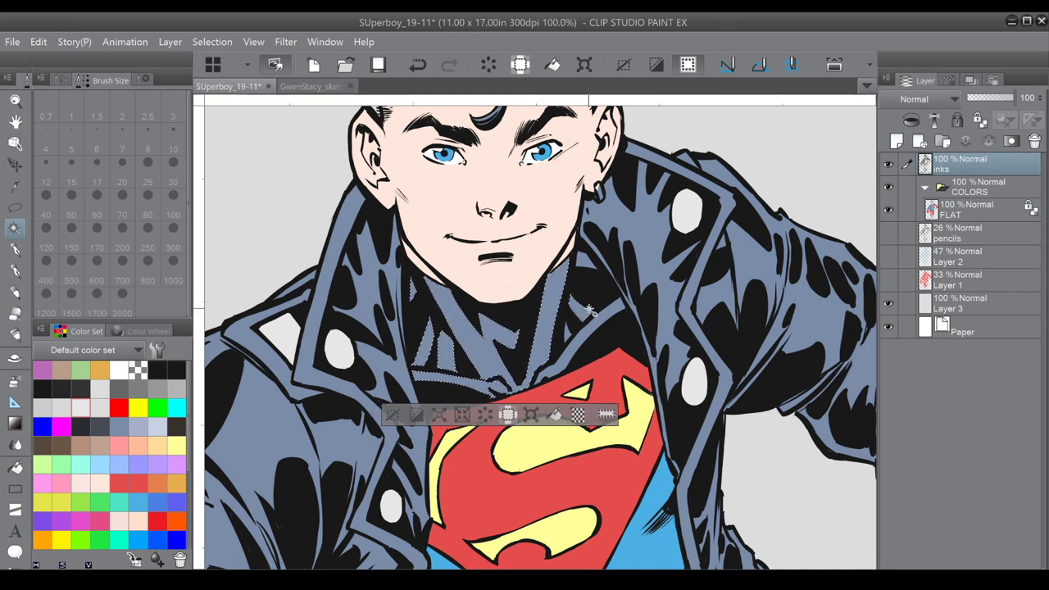
pyautogui.keyDown('shift'); pyautogui.click(590, 292); pyautogui.keyUp('shift')
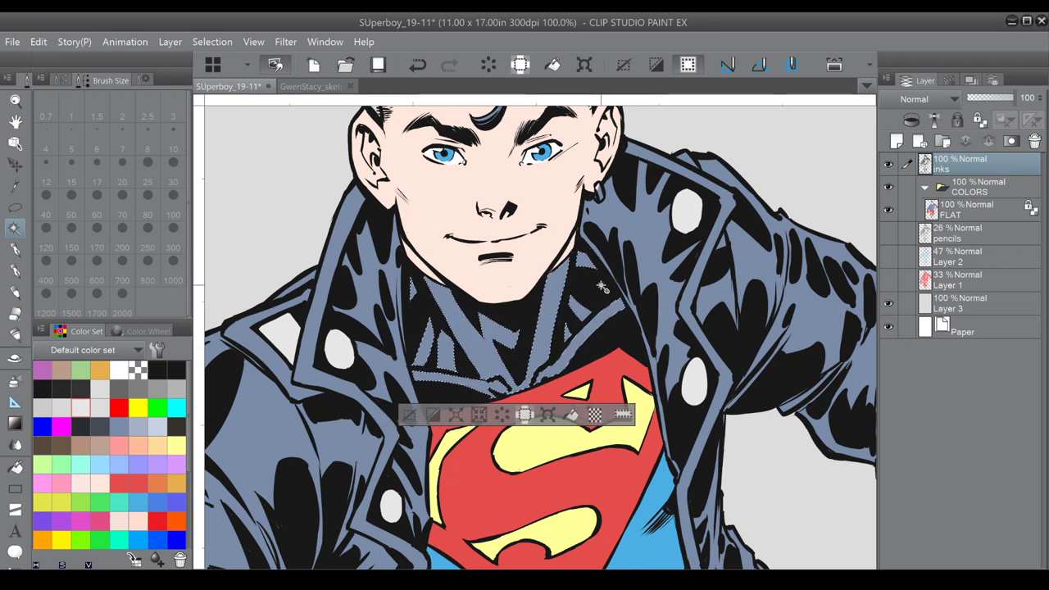
# Fill the selected collar with dark slate grey on the FLAT layer and clear the selection.
pyautogui.click(100, 426)
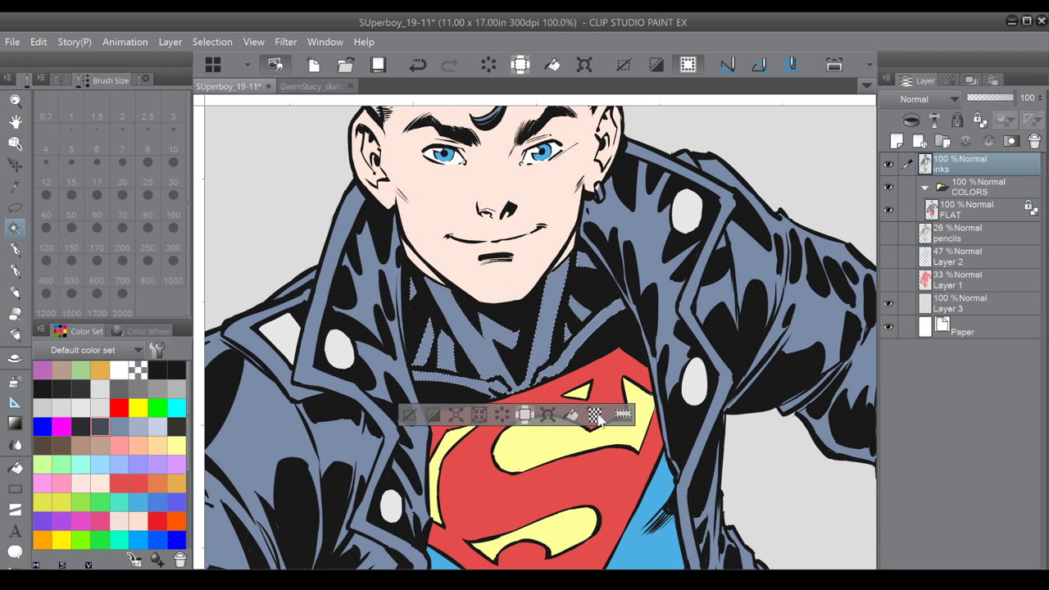
pyautogui.click(984, 212)
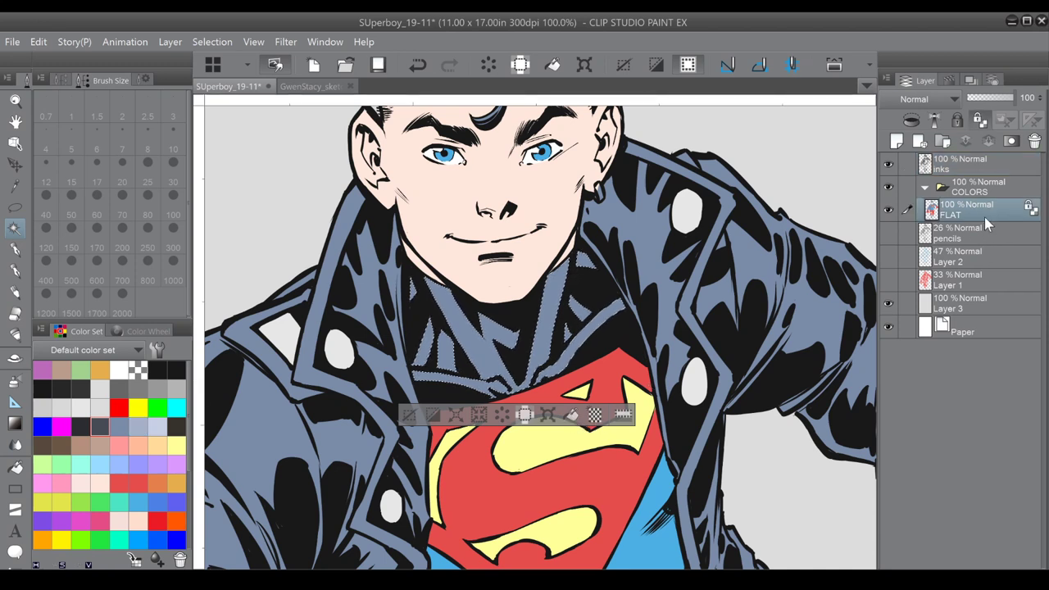
pyautogui.click(571, 416)
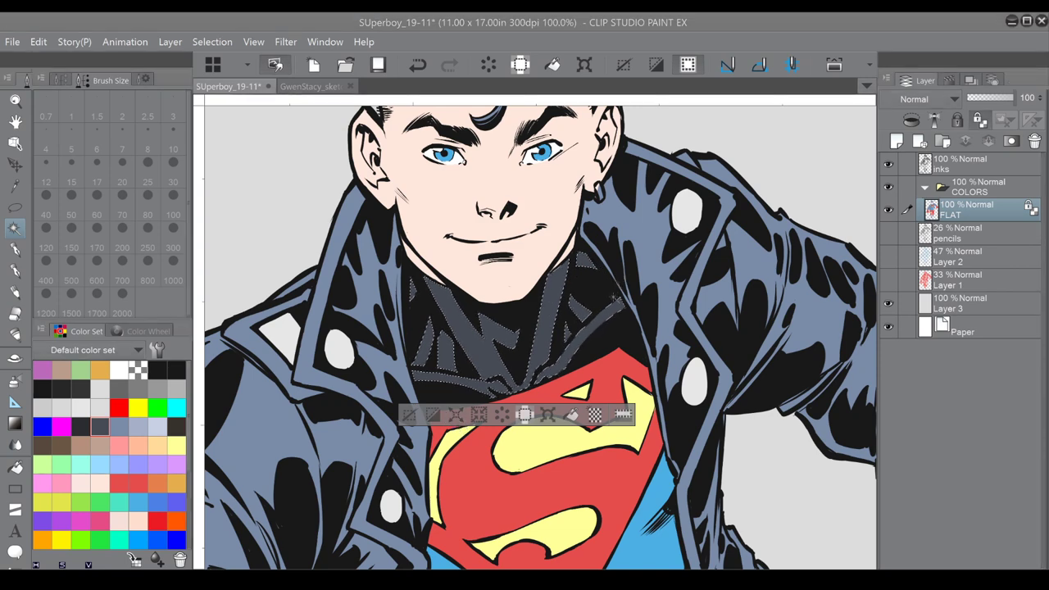
pyautogui.click(419, 414)
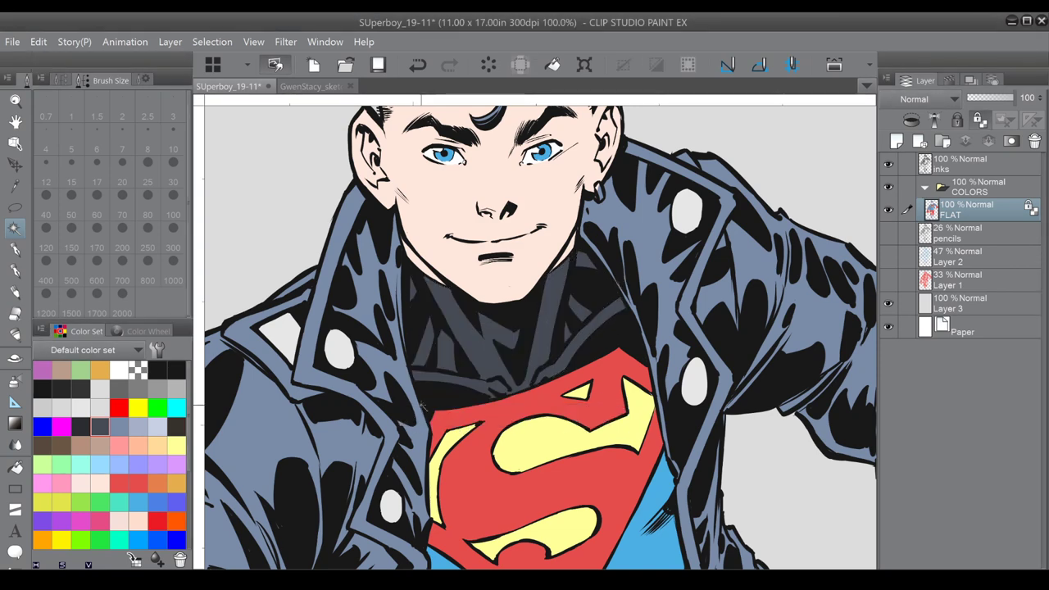
# On the inks layer, auto-select the small earring hanging below the ear.
pyautogui.hotkey('ctrl', '-')
pyautogui.hotkey('ctrl', '-')
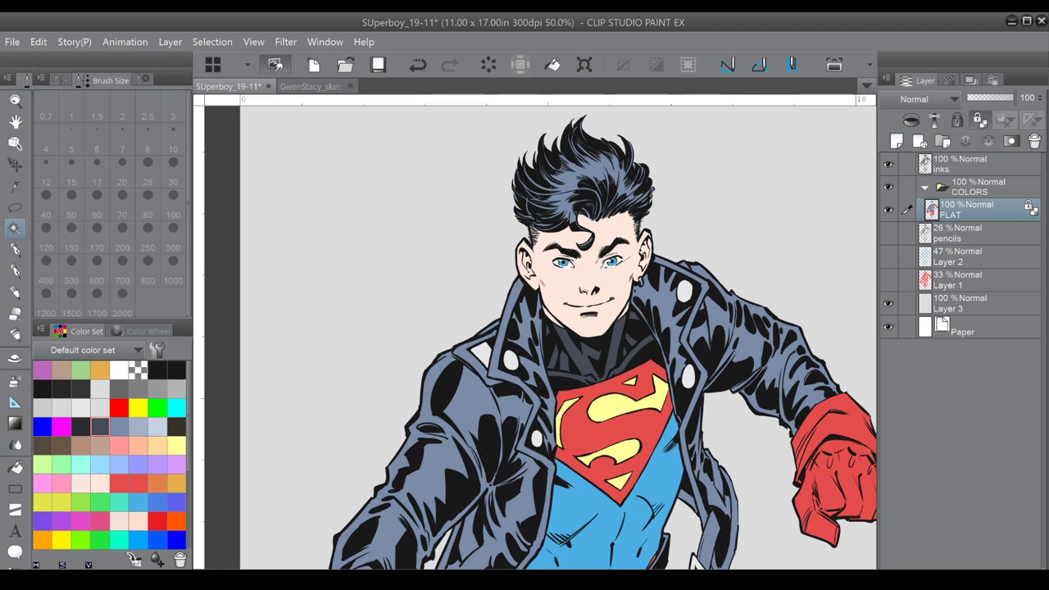
pyautogui.moveTo(535, 385); pyautogui.dragTo(540, 206)
pyautogui.scroll(5, 540, 336)
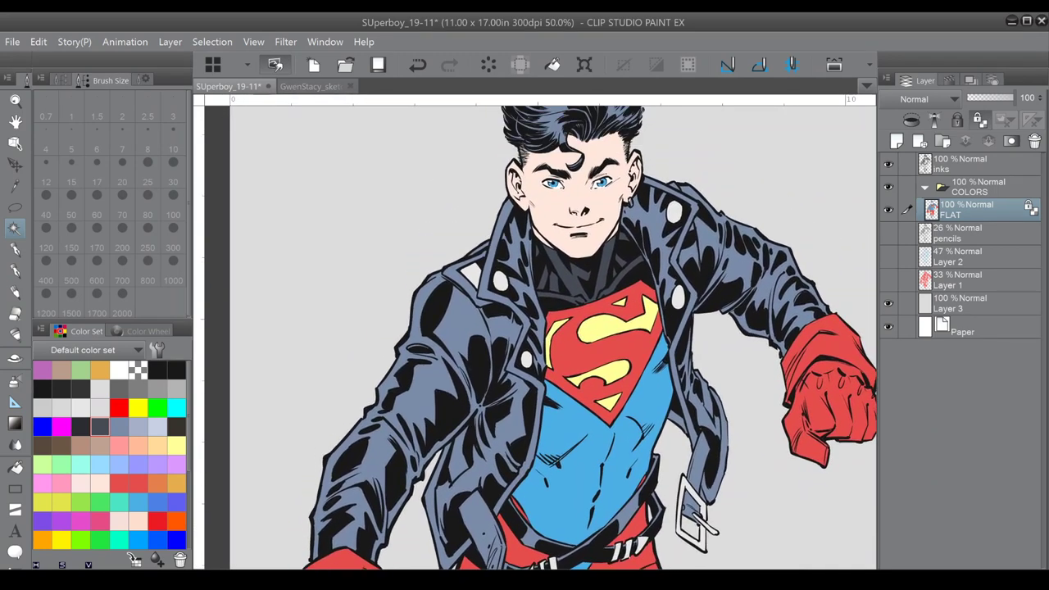
pyautogui.moveTo(642, 280); pyautogui.dragTo(649, 380)
pyautogui.scroll(4, 649, 381)
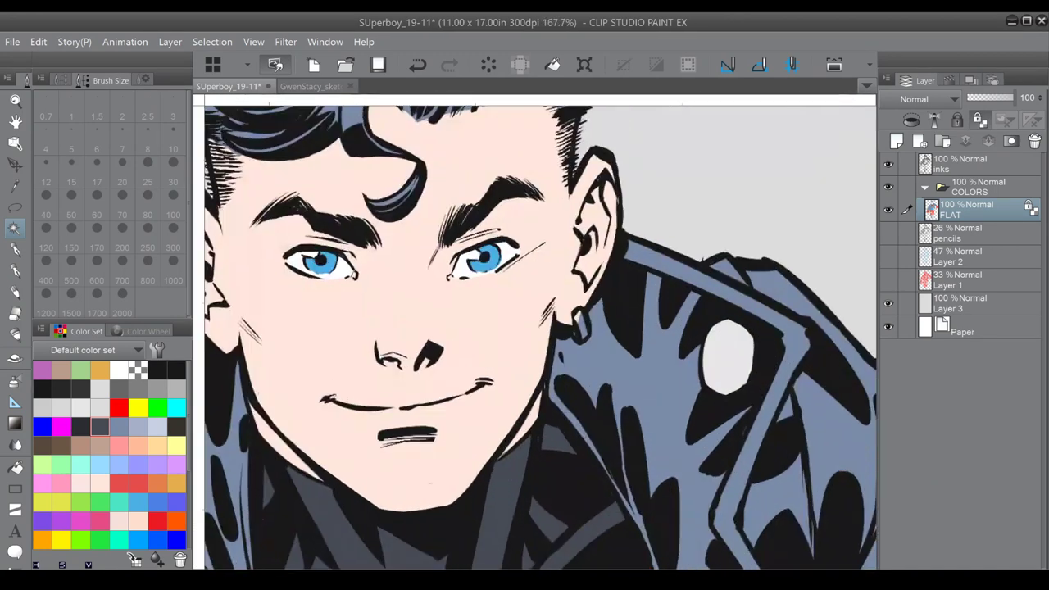
pyautogui.click(955, 164)
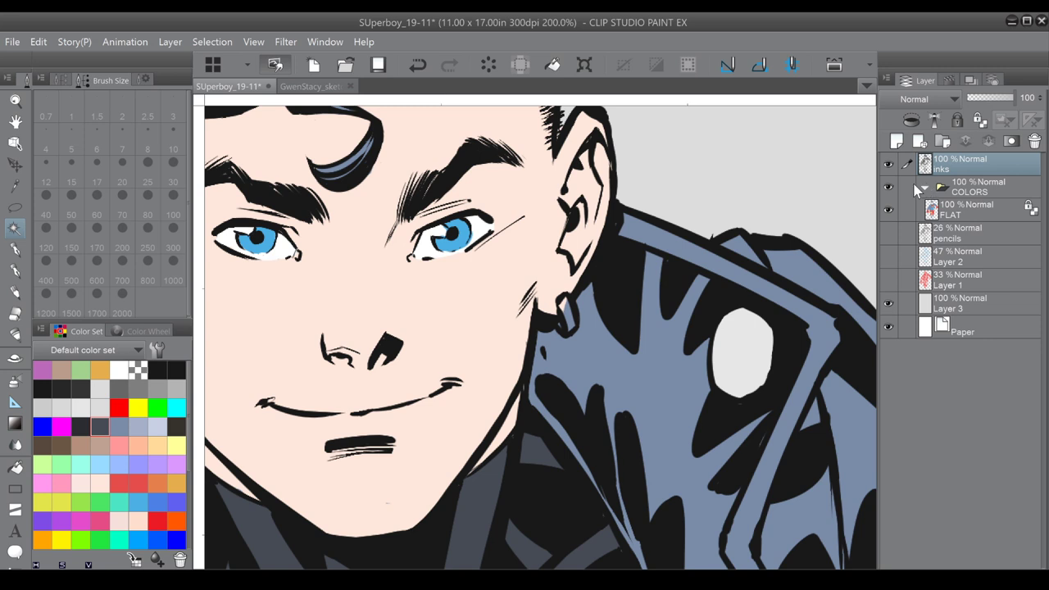
pyautogui.click(570, 312)
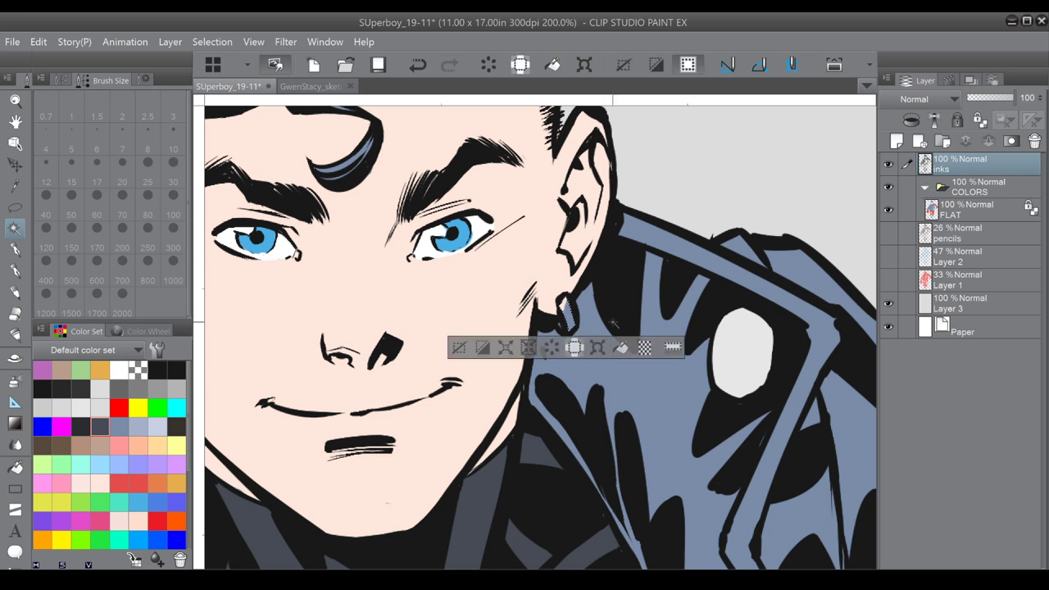
# Fill the selected earring with pale yellow on the FLAT layer, closing the accidental transform first, and clear the selection.
pyautogui.click(969, 211)
pyautogui.click(598, 349)
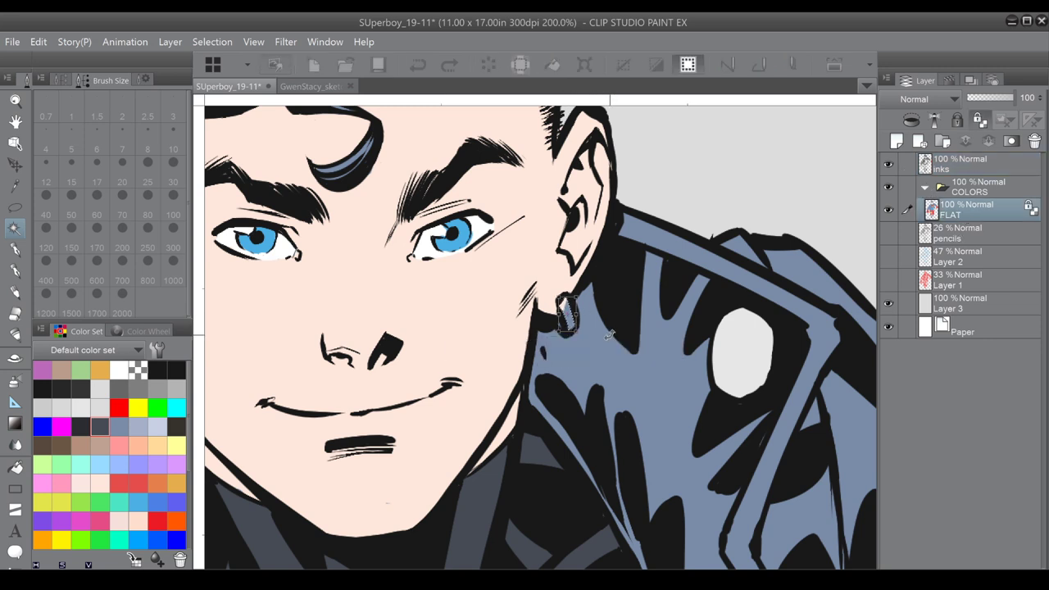
pyautogui.press('Return')
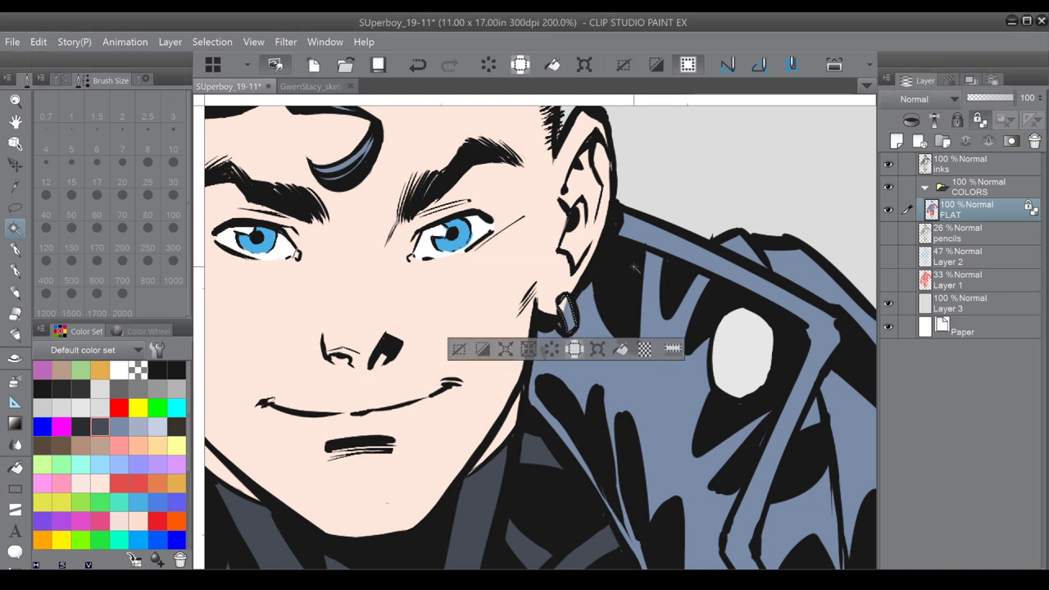
pyautogui.click(176, 444)
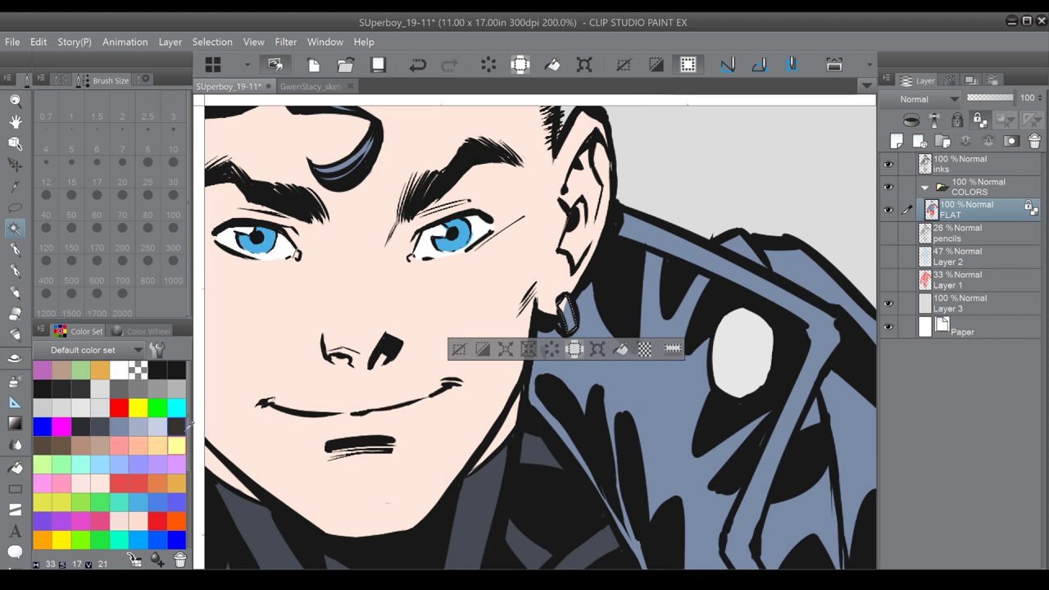
pyautogui.click(623, 349)
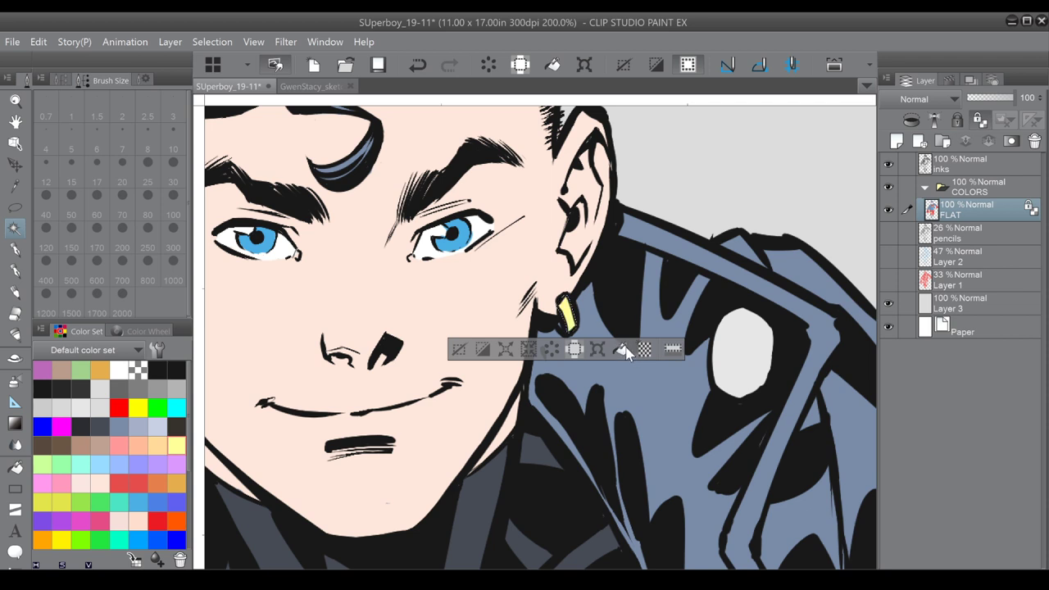
pyautogui.click(468, 352)
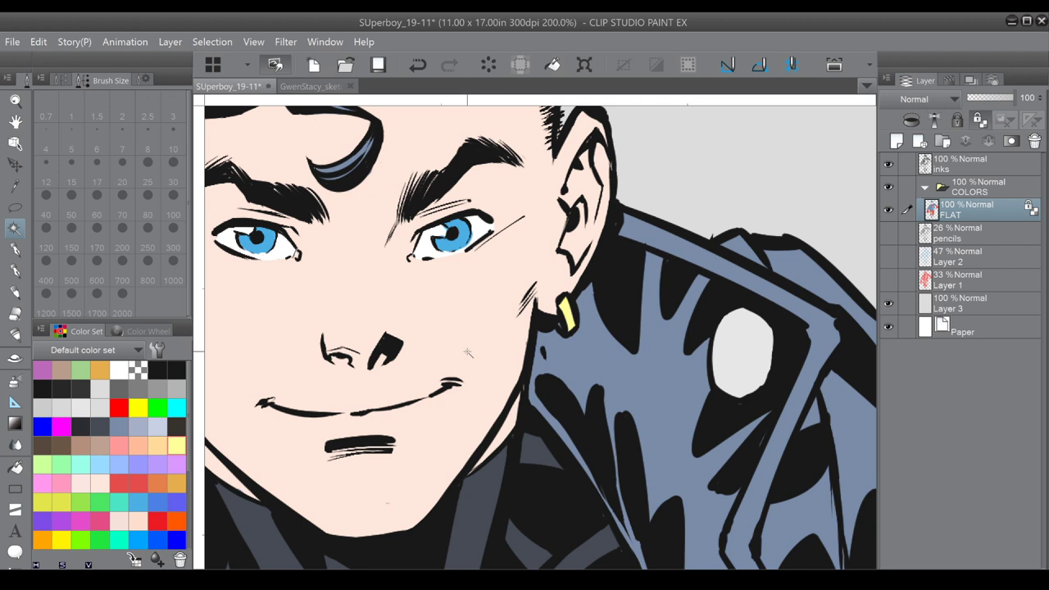
# Add a new raster layer above FLAT in the COLORS folder and choose salmon pink as the drawing colour.
pyautogui.moveTo(467, 351); pyautogui.dragTo(565, 459)
pyautogui.hotkey('ctrl', '-')
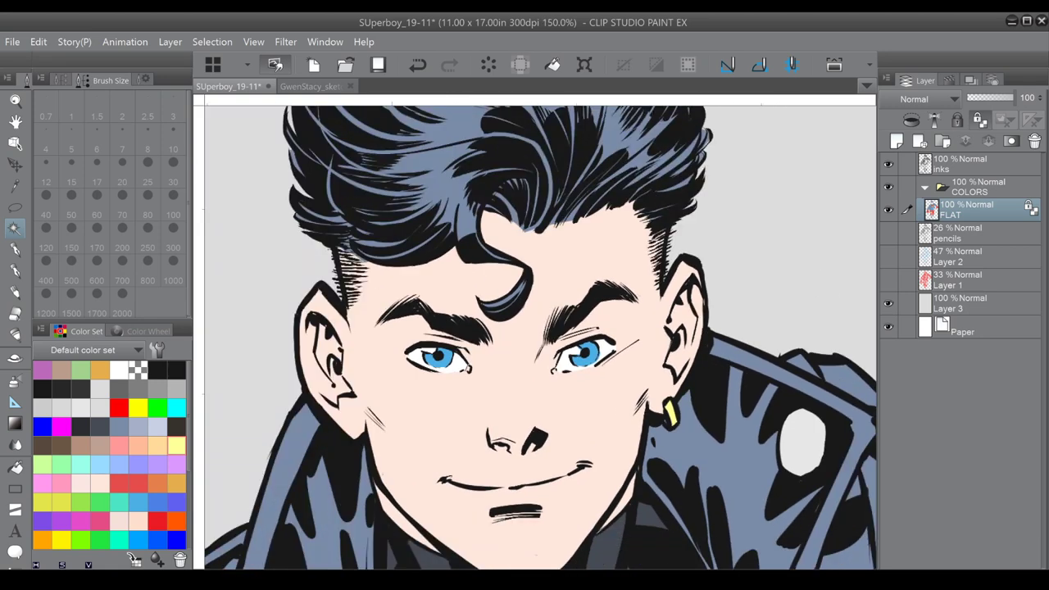
pyautogui.moveTo(541, 336); pyautogui.dragTo(581, 255)
pyautogui.scroll(-3, 582, 346)
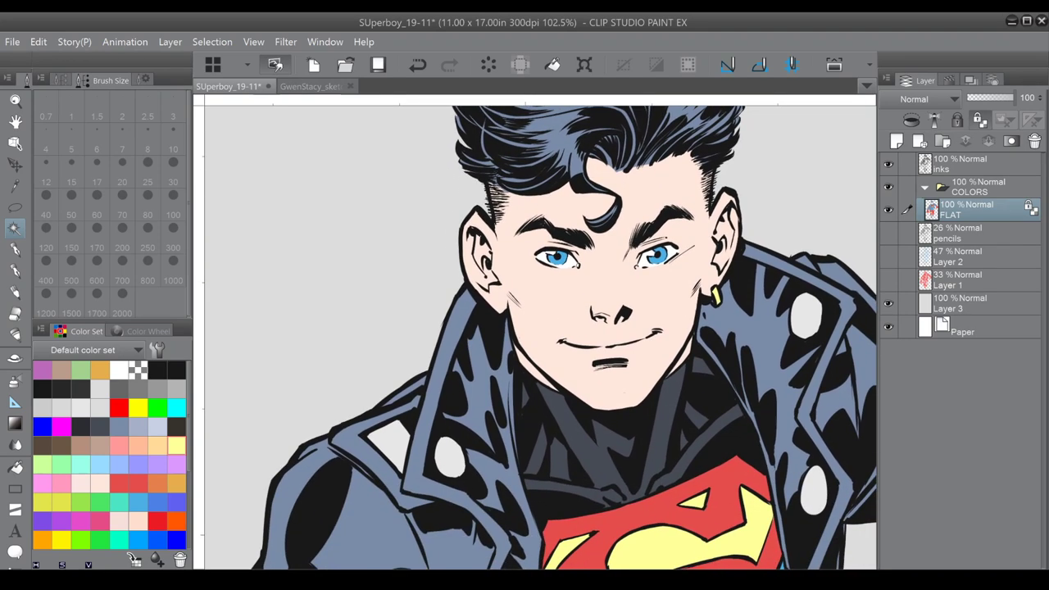
pyautogui.moveTo(581, 328); pyautogui.dragTo(524, 305)
pyautogui.moveTo(573, 344); pyautogui.dragTo(524, 333)
pyautogui.scroll(-2, 697, 389)
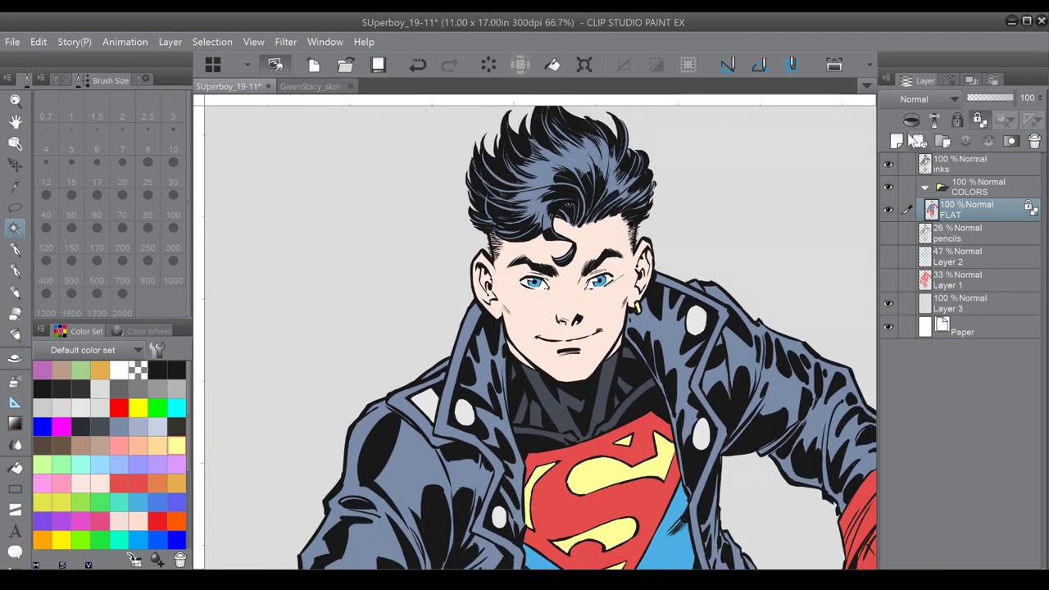
pyautogui.click(896, 142)
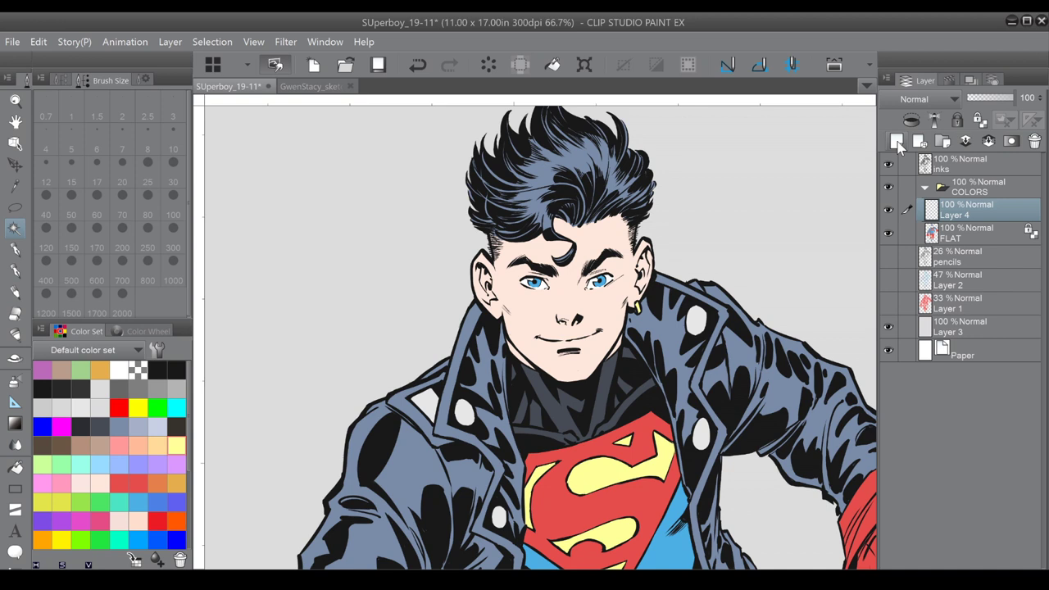
pyautogui.click(80, 482)
pyautogui.click(81, 443)
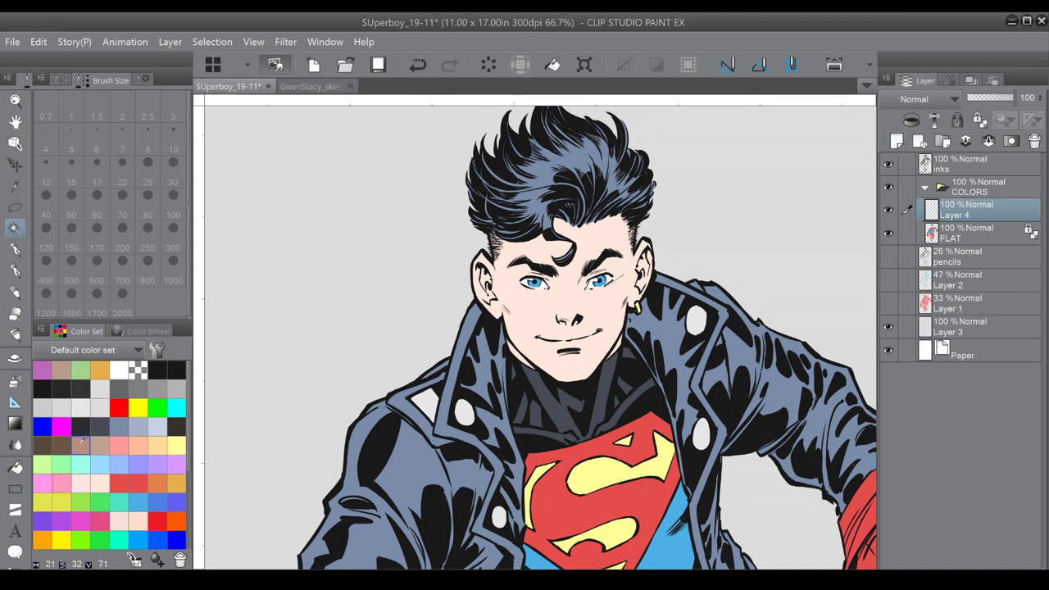
pyautogui.click(125, 501)
# Paint the nose salmon pink on the new layer with the pencil at brush size 20.
pyautogui.scroll(3, 600, 326)
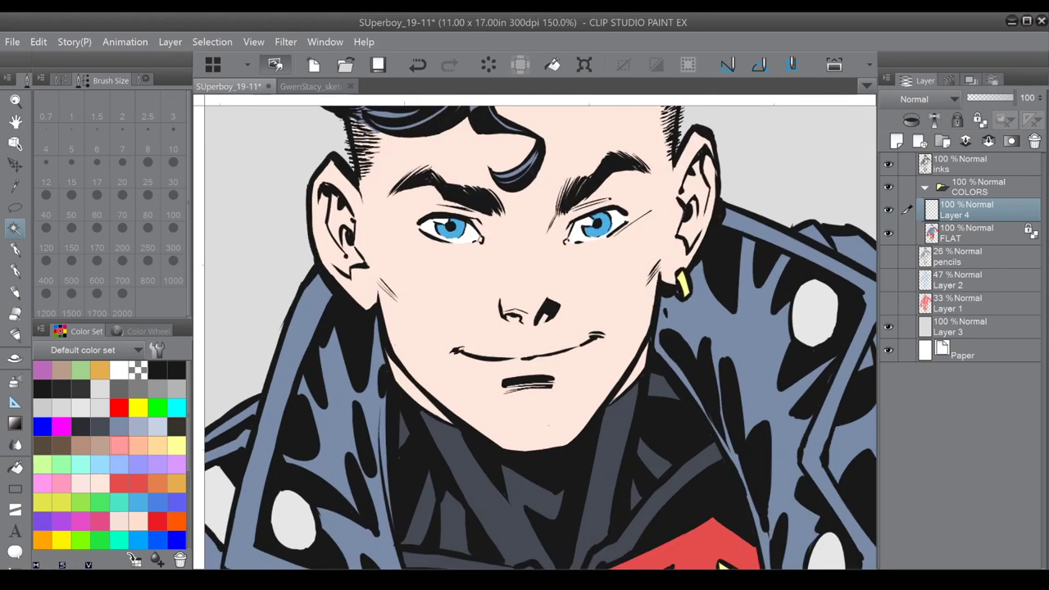
pyautogui.click(16, 250)
pyautogui.click(173, 153)
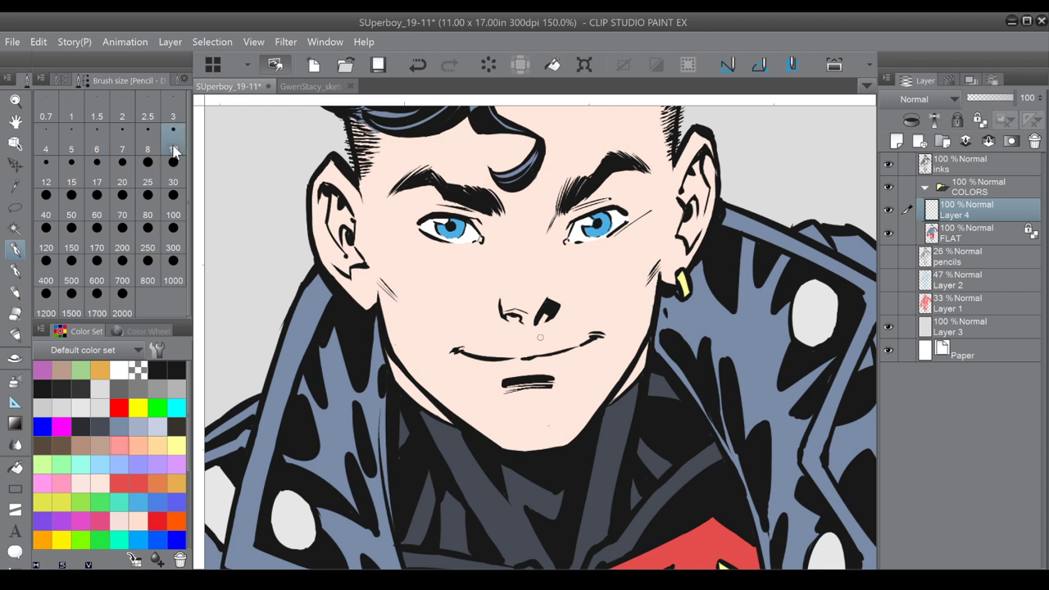
pyautogui.click(123, 178)
pyautogui.moveTo(517, 305)
pyautogui.mouseDown()
pyautogui.moveTo(531, 282)
pyautogui.moveTo(530, 312)
pyautogui.moveTo(520, 290)
pyautogui.moveTo(531, 254)
pyautogui.moveTo(557, 298)
pyautogui.moveTo(522, 299)
pyautogui.moveTo(525, 273)
pyautogui.moveTo(507, 305)
pyautogui.moveTo(525, 257)
pyautogui.moveTo(547, 302)
pyautogui.moveTo(542, 286)
pyautogui.moveTo(508, 309)
pyautogui.moveTo(536, 307)
pyautogui.mouseUp()
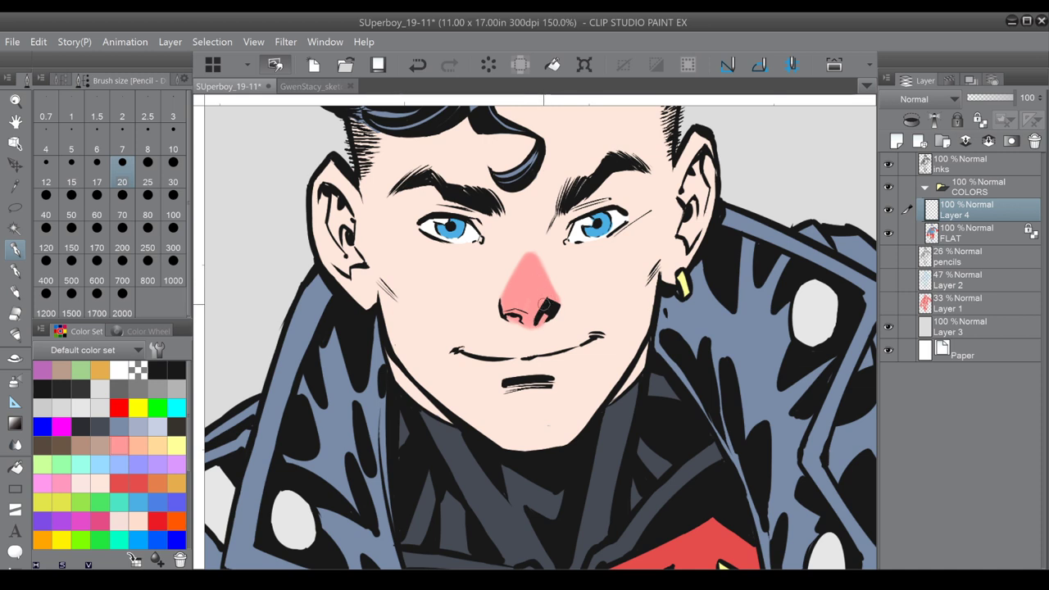
# Soften the pink on the nose with the Blur tool, first at brush size 50 and finally at 100.
pyautogui.click(16, 447)
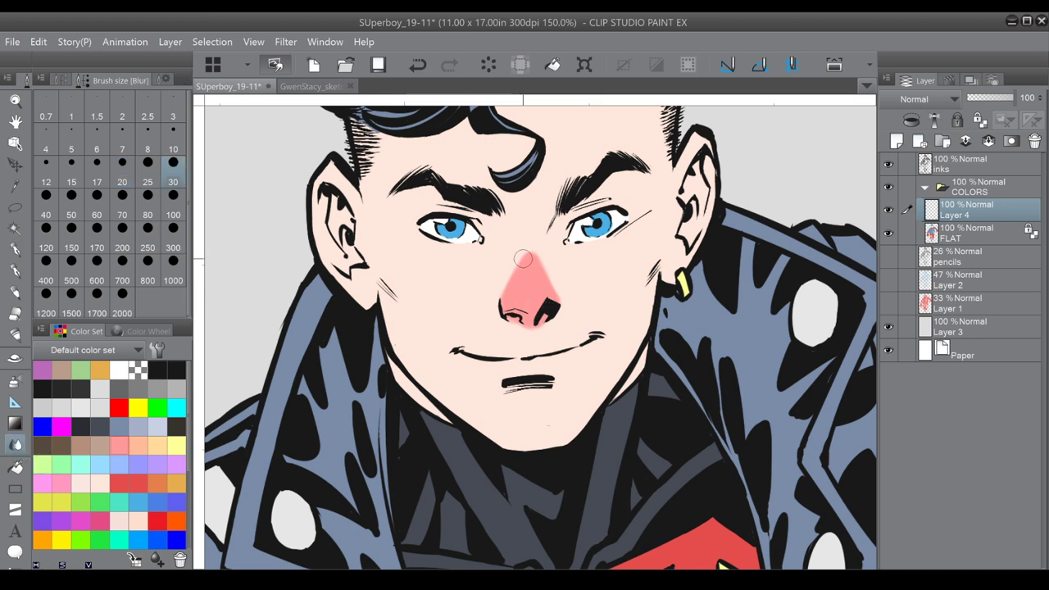
pyautogui.click(71, 204)
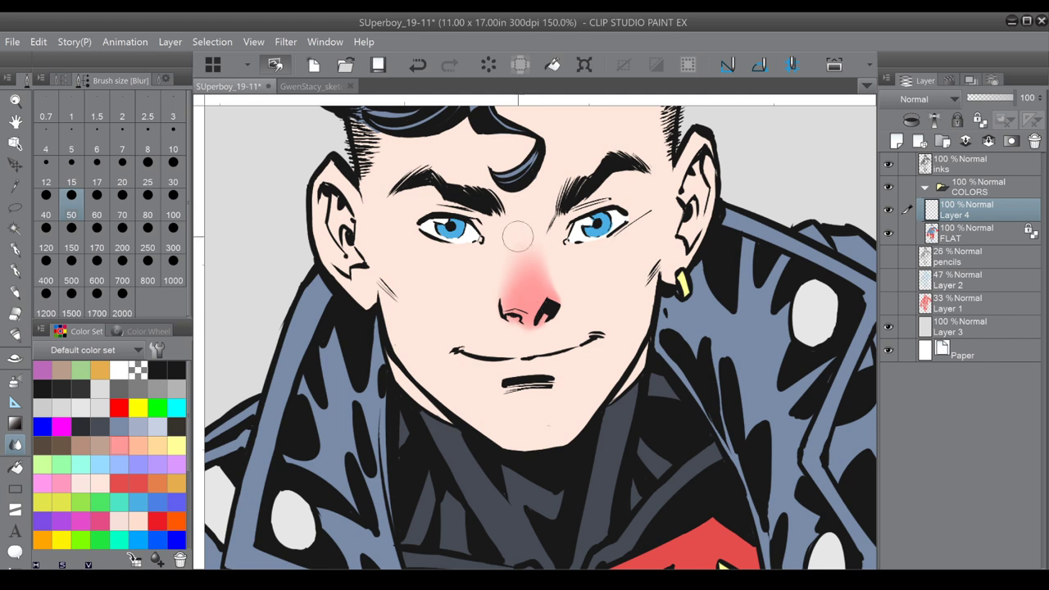
pyautogui.click(173, 201)
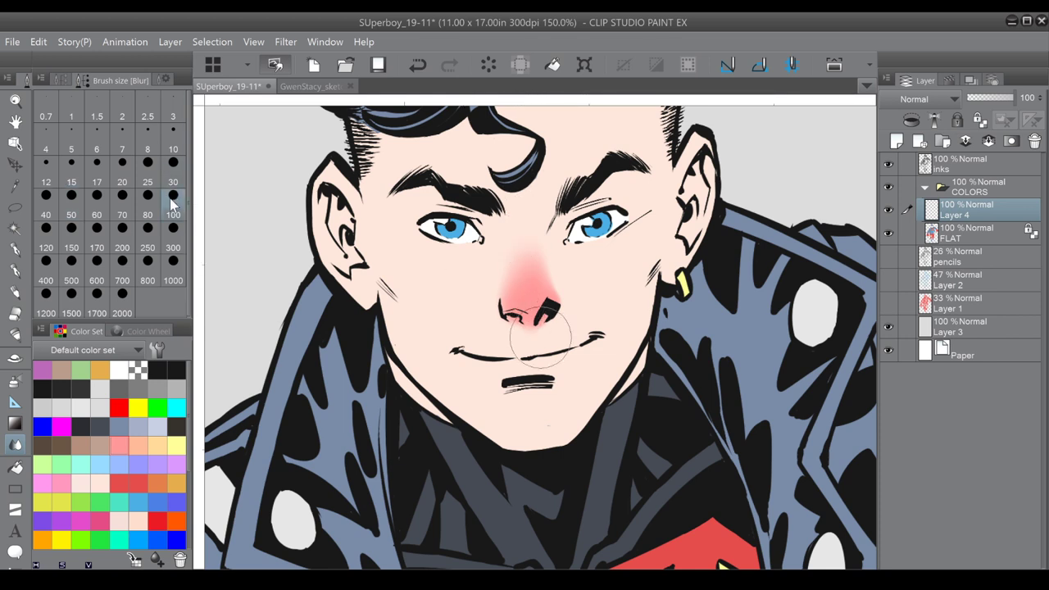
pyautogui.moveTo(528, 314)
pyautogui.mouseDown()
pyautogui.moveTo(526, 230)
pyautogui.moveTo(538, 332)
pyautogui.moveTo(527, 230)
pyautogui.moveTo(548, 318)
pyautogui.moveTo(519, 322)
pyautogui.moveTo(506, 291)
pyautogui.moveTo(522, 301)
pyautogui.moveTo(522, 227)
pyautogui.mouseUp()
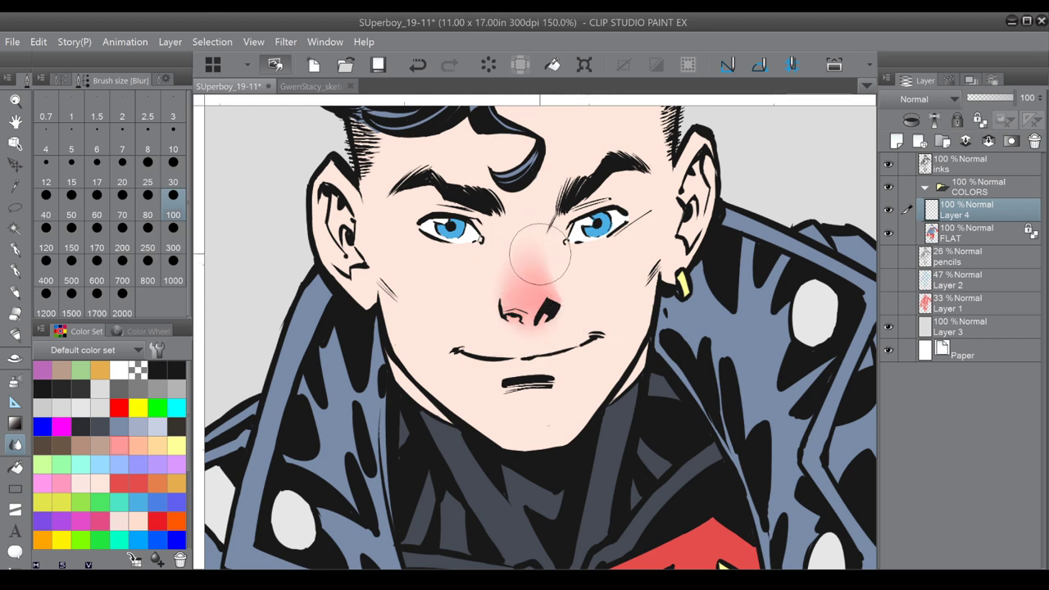
pyautogui.moveTo(531, 279)
pyautogui.mouseDown()
pyautogui.moveTo(522, 255)
pyautogui.moveTo(531, 319)
pyautogui.mouseUp()
# Return to the pencil and clip the nose colour layer to the FLAT layer below.
pyautogui.scroll(-5, 530, 317)
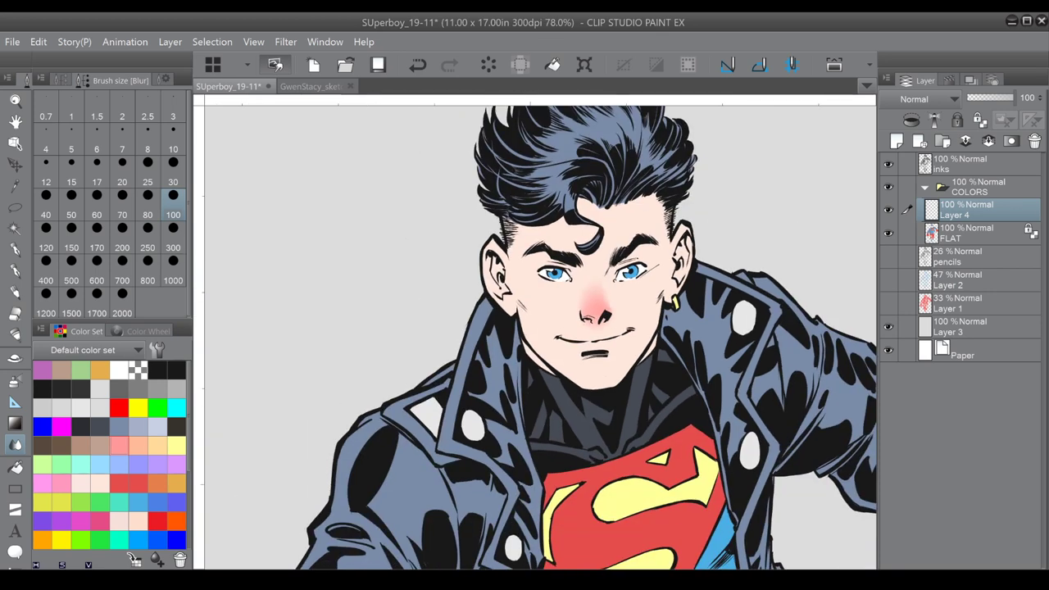
pyautogui.scroll(-1, 531, 316)
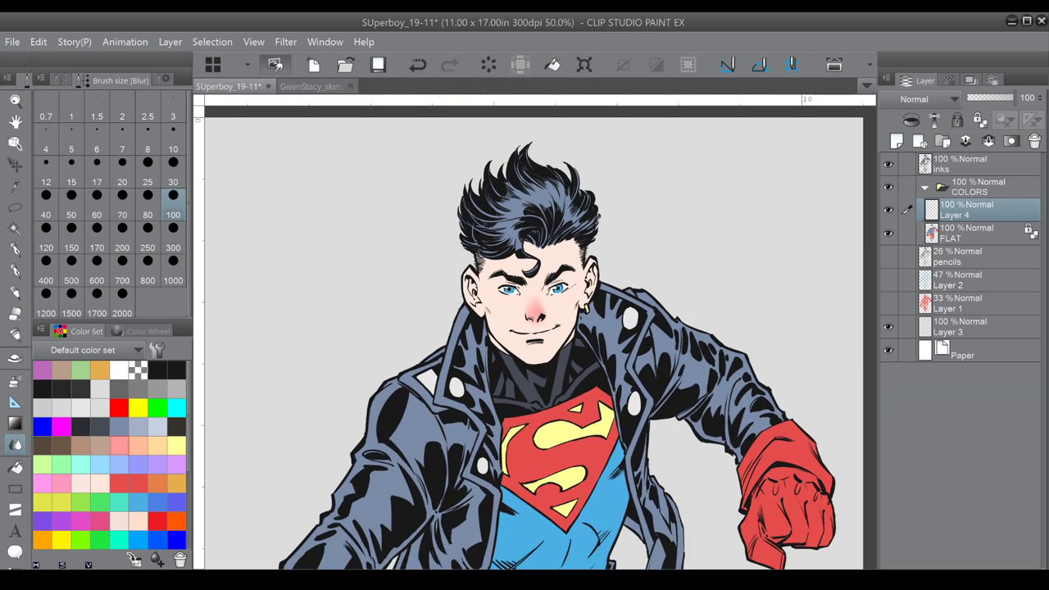
pyautogui.click(16, 249)
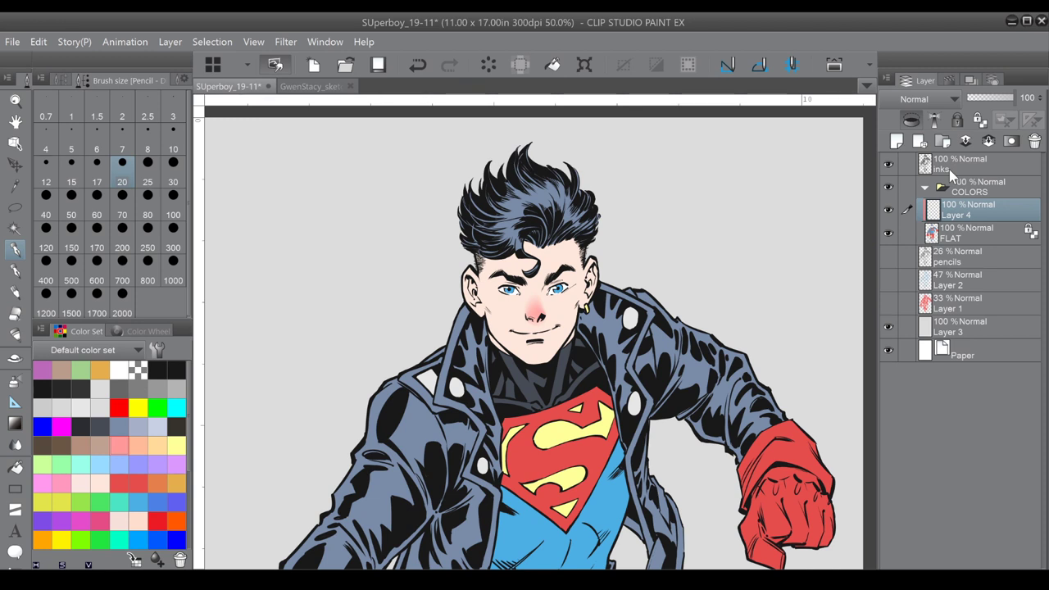
# Rename the pink tint layer as rosy and ready the Soft airbrush at brush size 80.
pyautogui.write('rosy')
pyautogui.press('Return')
pyautogui.click(16, 383)
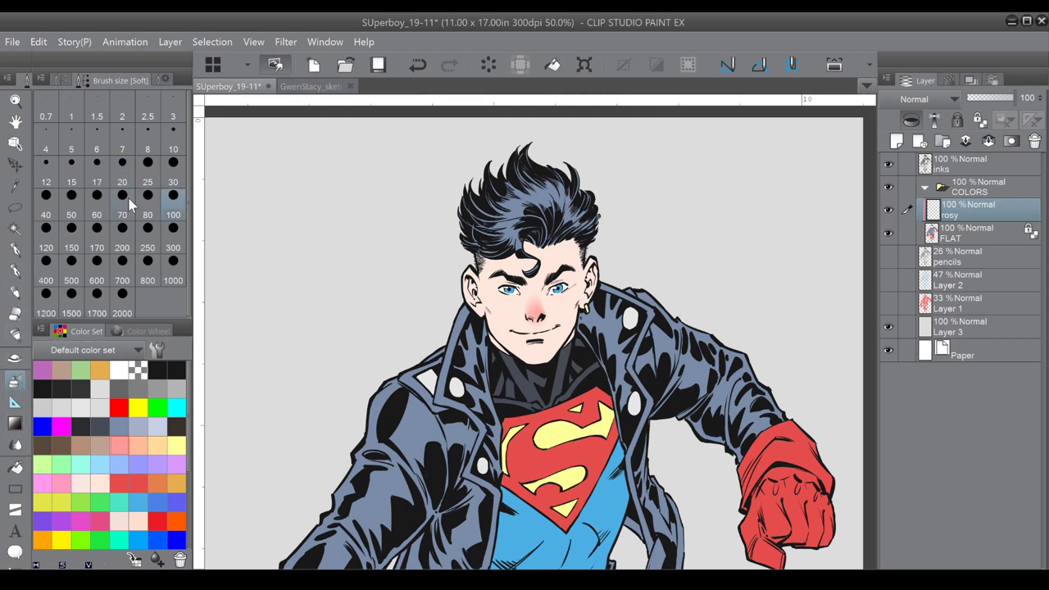
pyautogui.click(80, 209)
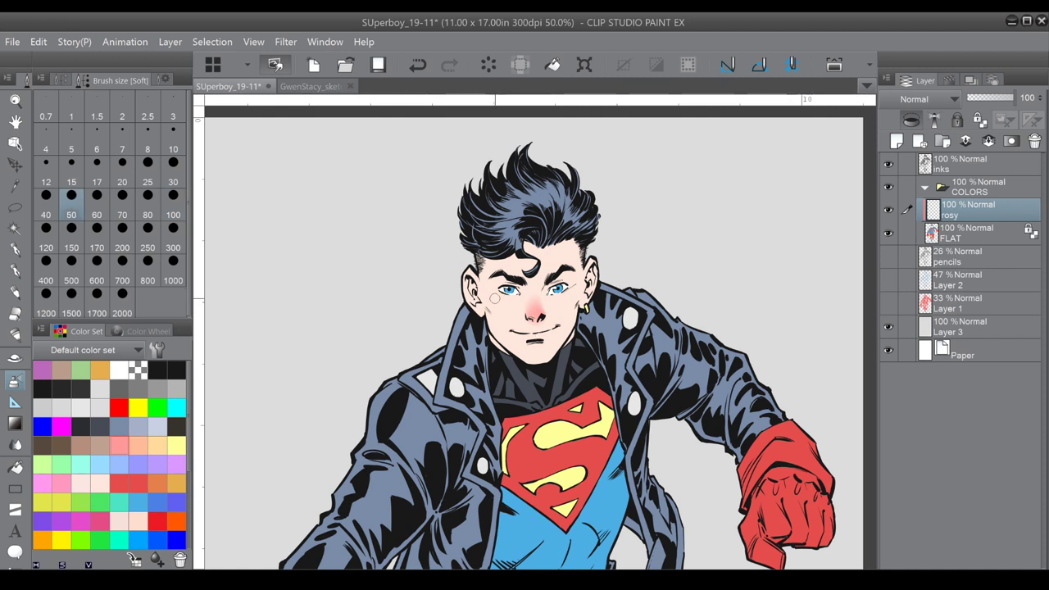
pyautogui.click(147, 205)
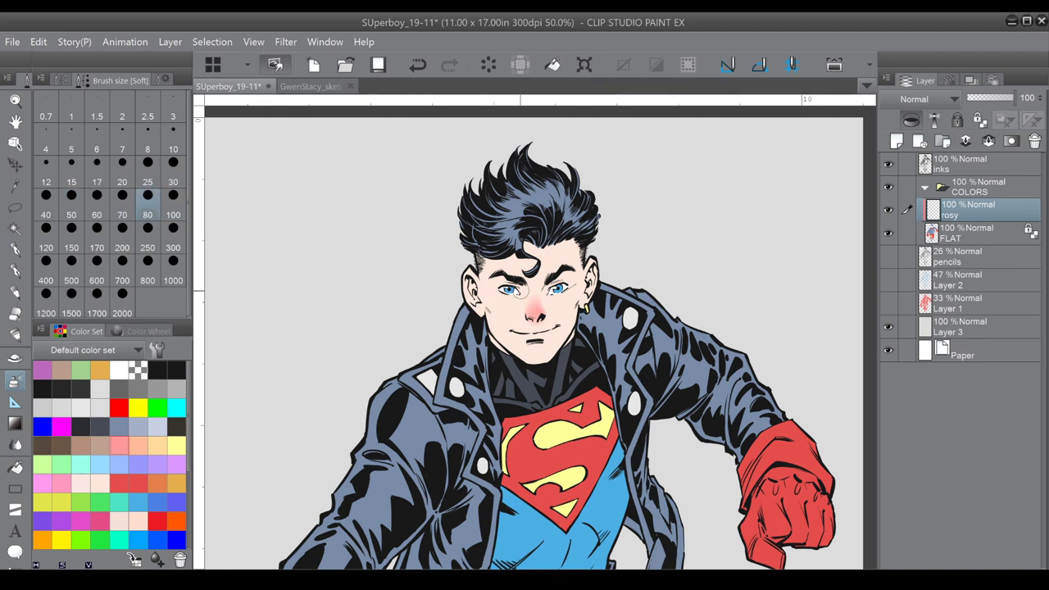
pyautogui.moveTo(491, 293); pyautogui.dragTo(506, 307)
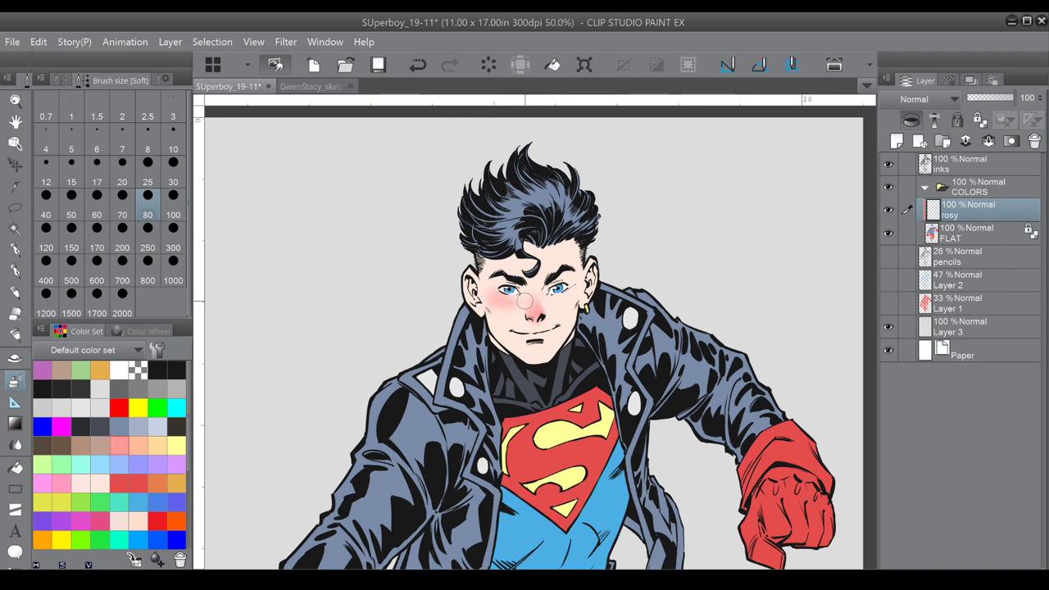
pyautogui.click(980, 234)
pyautogui.hotkey('ctrl', 'z')
pyautogui.hotkey('ctrl', 'z')
# Select the face's skin area from the FLAT layer with the auto-select wand, then make the rosy layer active.
pyautogui.press('w')
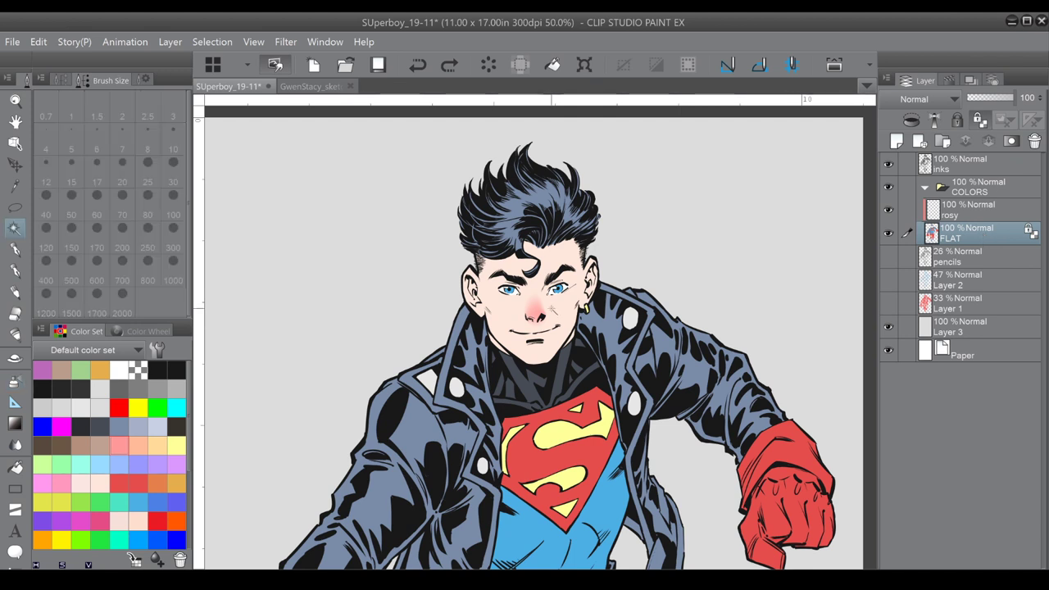
pyautogui.hotkey('ctrl', 'a')
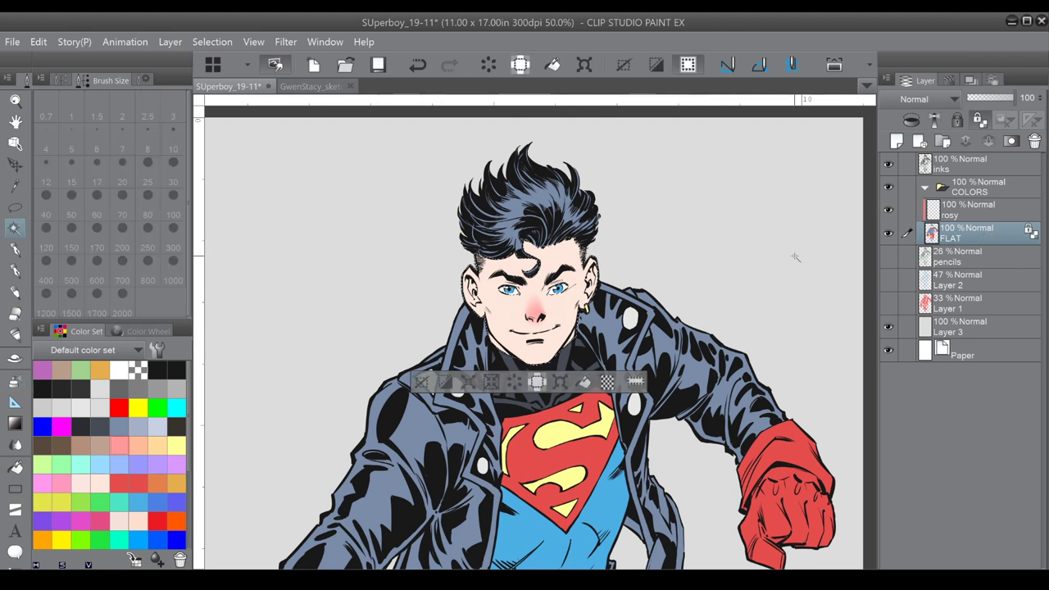
pyautogui.click(978, 211)
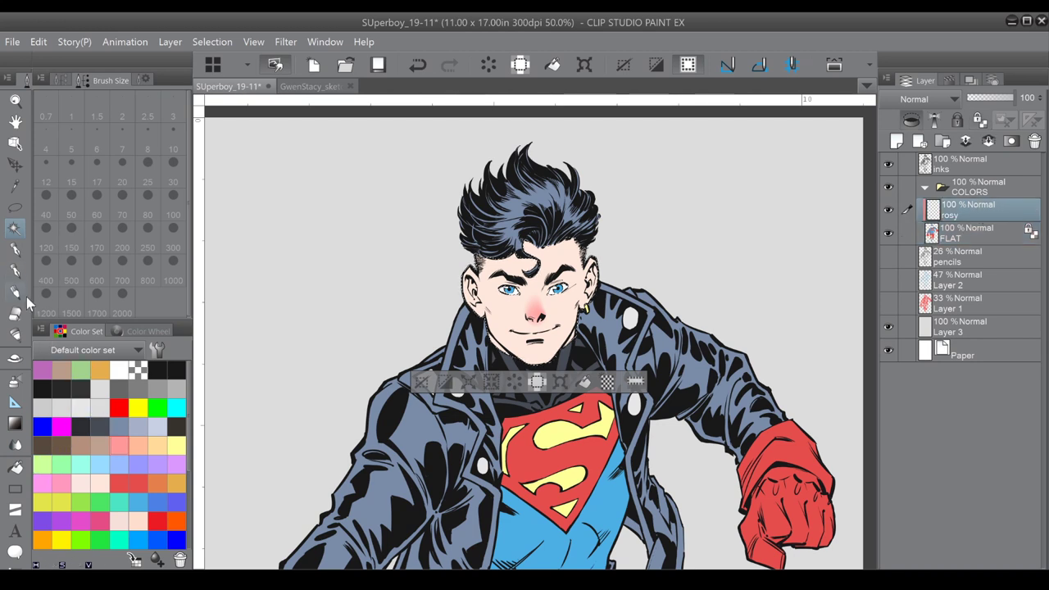
# Airbrush soft pink blush across both cheeks, the nose and the chin with the Soft airbrush at size 80.
pyautogui.click(16, 382)
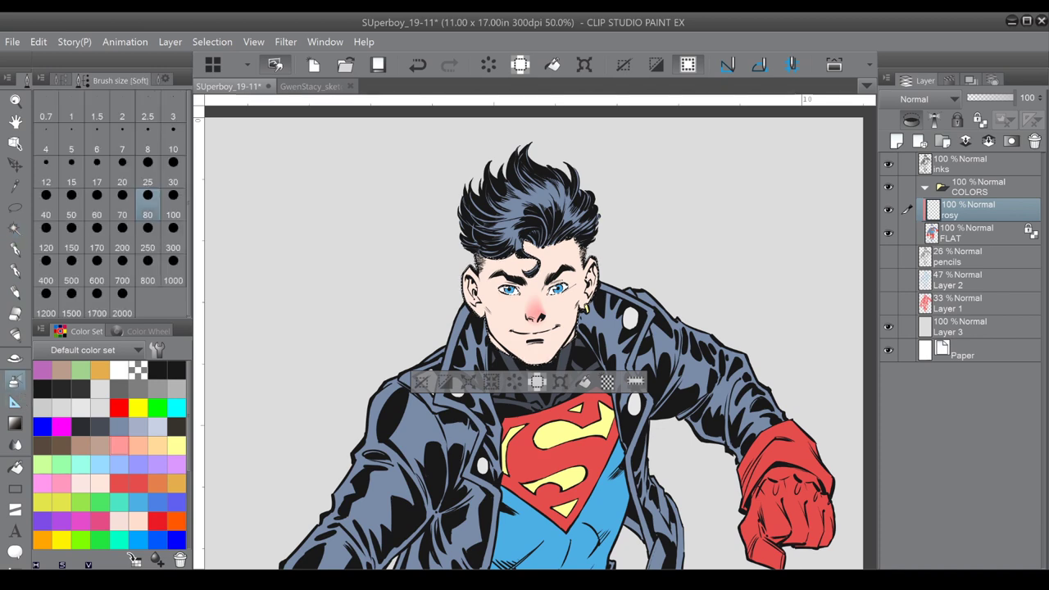
pyautogui.scroll(2, 560, 292)
pyautogui.moveTo(433, 286)
pyautogui.mouseDown()
pyautogui.moveTo(404, 287)
pyautogui.moveTo(410, 316)
pyautogui.mouseUp()
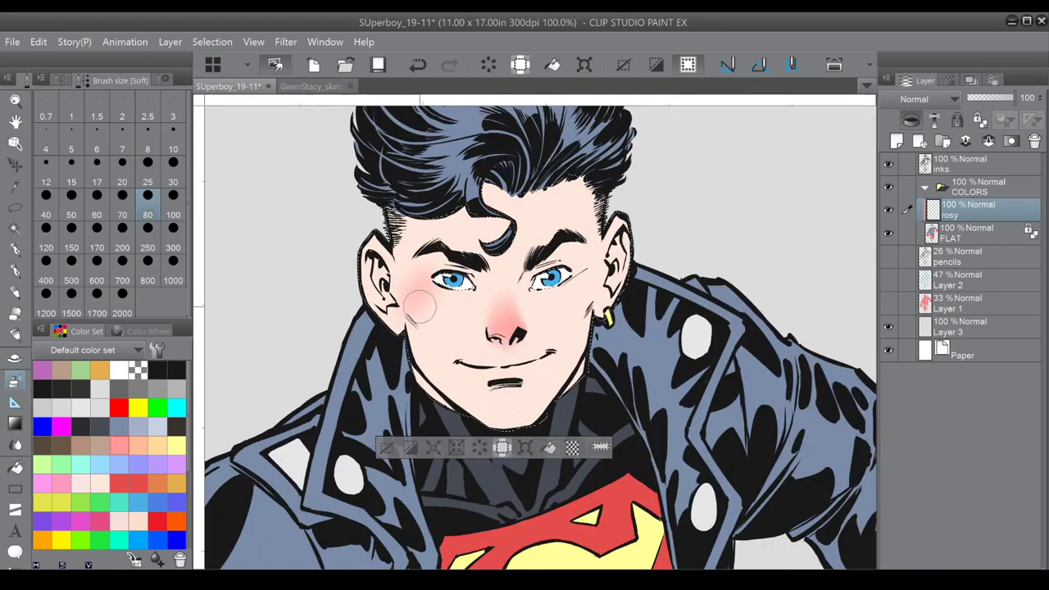
pyautogui.moveTo(469, 288)
pyautogui.mouseDown()
pyautogui.moveTo(507, 267)
pyautogui.moveTo(546, 281)
pyautogui.moveTo(515, 298)
pyautogui.moveTo(589, 266)
pyautogui.moveTo(581, 304)
pyautogui.moveTo(584, 290)
pyautogui.moveTo(468, 302)
pyautogui.moveTo(602, 280)
pyautogui.moveTo(545, 307)
pyautogui.moveTo(567, 311)
pyautogui.moveTo(532, 294)
pyautogui.moveTo(524, 297)
pyautogui.moveTo(553, 304)
pyautogui.moveTo(435, 307)
pyautogui.moveTo(479, 308)
pyautogui.mouseUp()
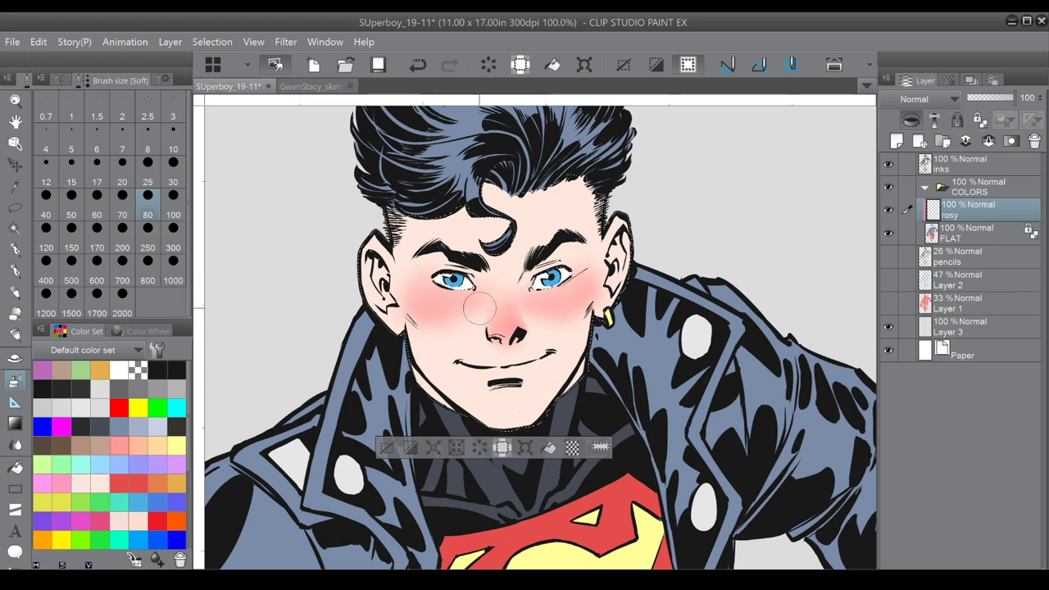
pyautogui.hotkey('ctrl', '-')
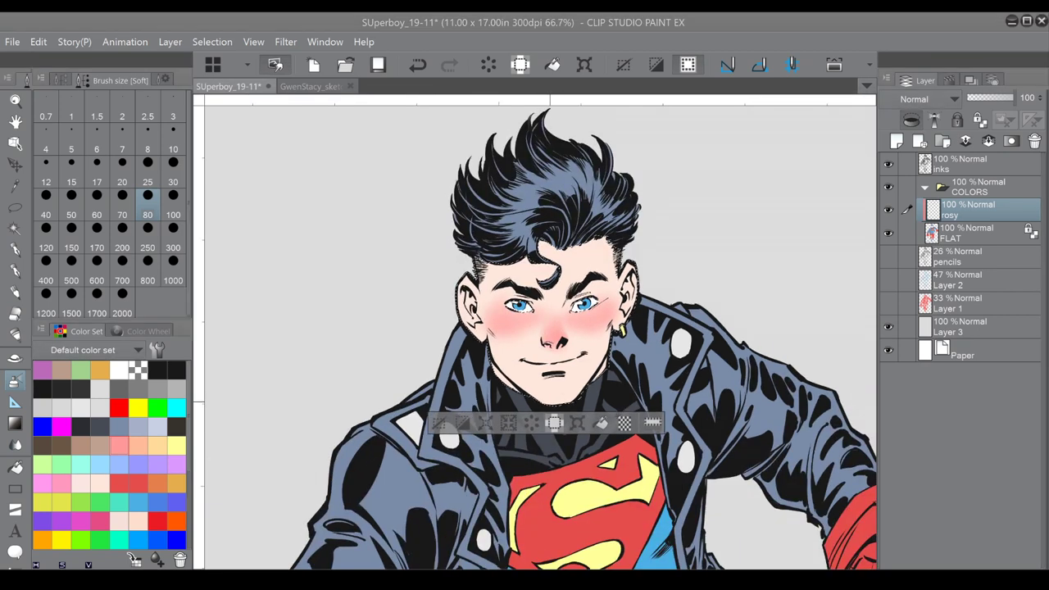
pyautogui.moveTo(572, 393)
pyautogui.mouseDown()
pyautogui.moveTo(554, 371)
pyautogui.moveTo(571, 358)
pyautogui.mouseUp()
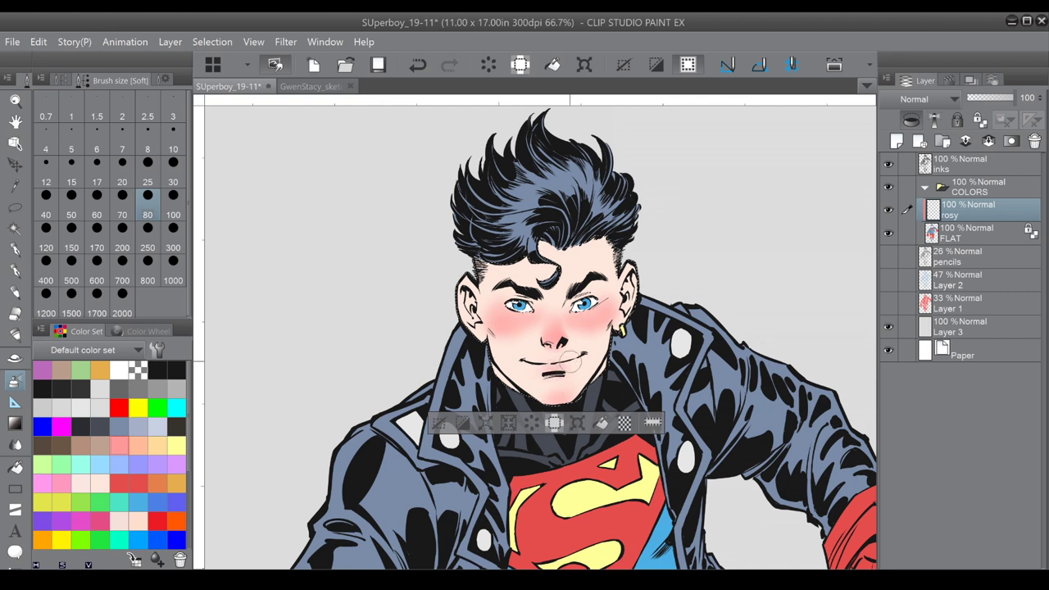
pyautogui.moveTo(588, 338)
pyautogui.mouseDown()
pyautogui.moveTo(521, 335)
pyautogui.moveTo(516, 324)
pyautogui.moveTo(601, 328)
pyautogui.moveTo(521, 325)
pyautogui.moveTo(597, 311)
pyautogui.mouseUp()
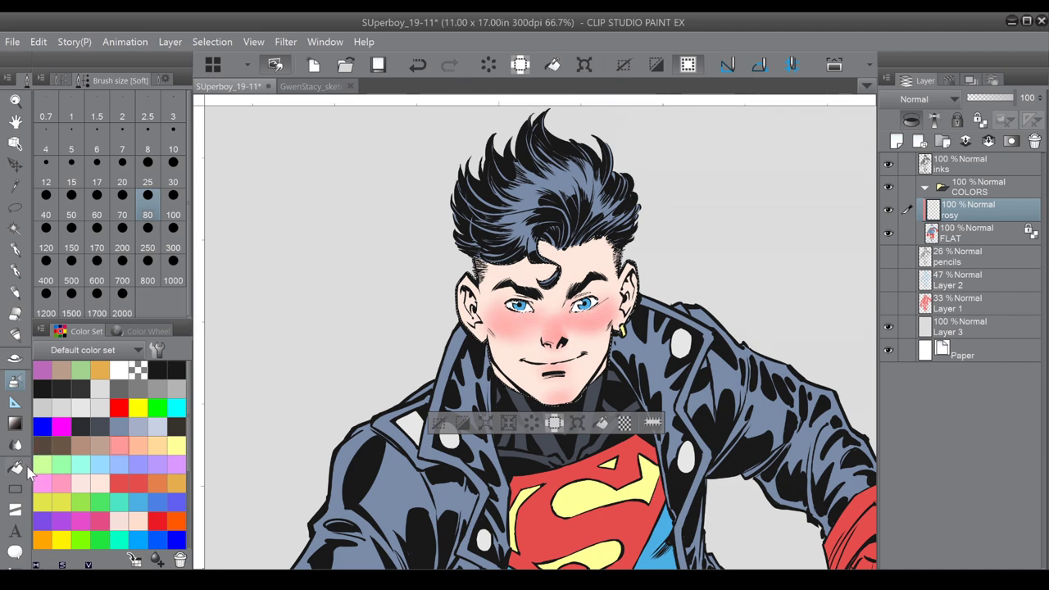
# Blend the pink blush across the cheeks and nose with the Blur tool at brush size 120, then clear the selection.
pyautogui.click(15, 443)
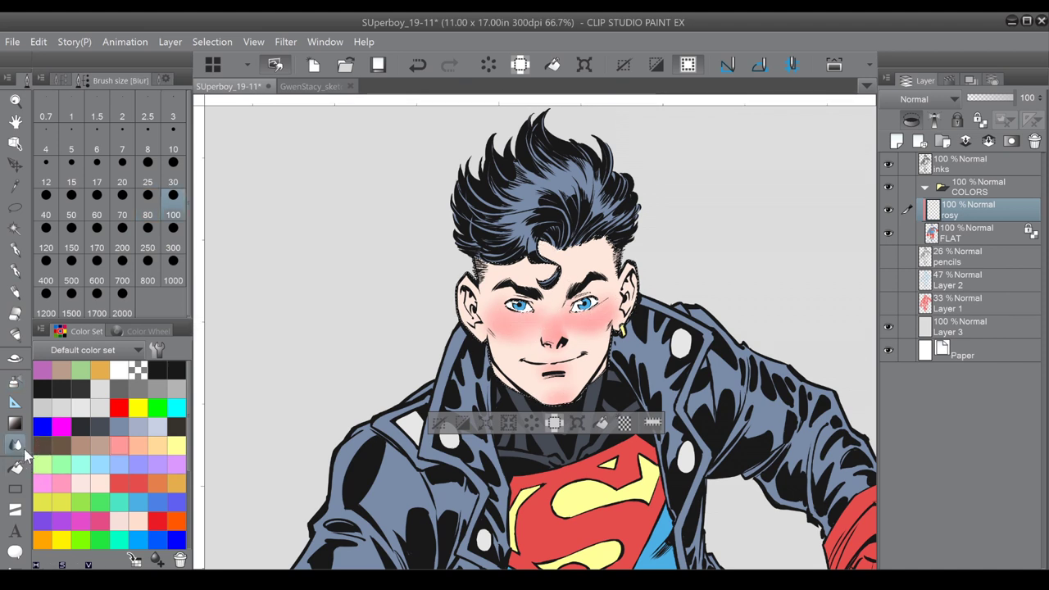
pyautogui.click(49, 239)
pyautogui.moveTo(505, 330)
pyautogui.mouseDown()
pyautogui.moveTo(551, 306)
pyautogui.moveTo(491, 347)
pyautogui.moveTo(514, 290)
pyautogui.moveTo(513, 325)
pyautogui.moveTo(497, 339)
pyautogui.moveTo(517, 307)
pyautogui.moveTo(501, 326)
pyautogui.moveTo(517, 348)
pyautogui.moveTo(577, 307)
pyautogui.moveTo(570, 331)
pyautogui.moveTo(580, 332)
pyautogui.moveTo(617, 296)
pyautogui.moveTo(594, 343)
pyautogui.moveTo(599, 302)
pyautogui.moveTo(591, 319)
pyautogui.moveTo(563, 310)
pyautogui.moveTo(566, 319)
pyautogui.moveTo(562, 306)
pyautogui.moveTo(571, 302)
pyautogui.moveTo(595, 343)
pyautogui.moveTo(595, 317)
pyautogui.moveTo(581, 340)
pyautogui.moveTo(587, 370)
pyautogui.moveTo(524, 322)
pyautogui.moveTo(529, 313)
pyautogui.moveTo(505, 347)
pyautogui.moveTo(527, 315)
pyautogui.moveTo(524, 347)
pyautogui.moveTo(522, 331)
pyautogui.moveTo(518, 346)
pyautogui.moveTo(549, 314)
pyautogui.moveTo(529, 326)
pyautogui.moveTo(545, 316)
pyautogui.moveTo(533, 316)
pyautogui.moveTo(537, 305)
pyautogui.moveTo(524, 340)
pyautogui.moveTo(597, 320)
pyautogui.moveTo(587, 355)
pyautogui.moveTo(578, 332)
pyautogui.mouseUp()
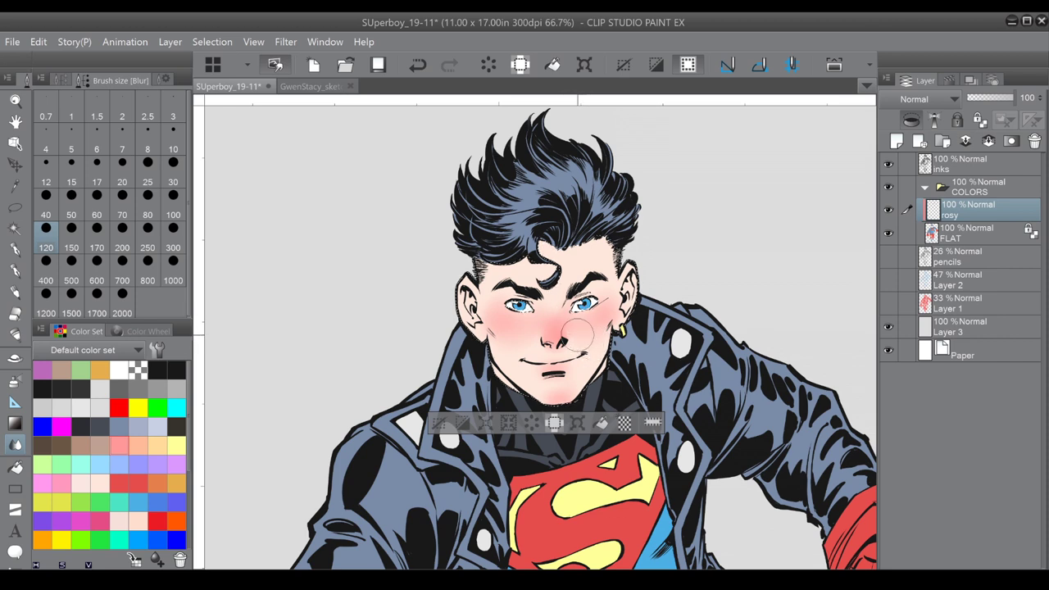
pyautogui.moveTo(521, 335)
pyautogui.mouseDown()
pyautogui.moveTo(574, 320)
pyautogui.moveTo(596, 345)
pyautogui.mouseUp()
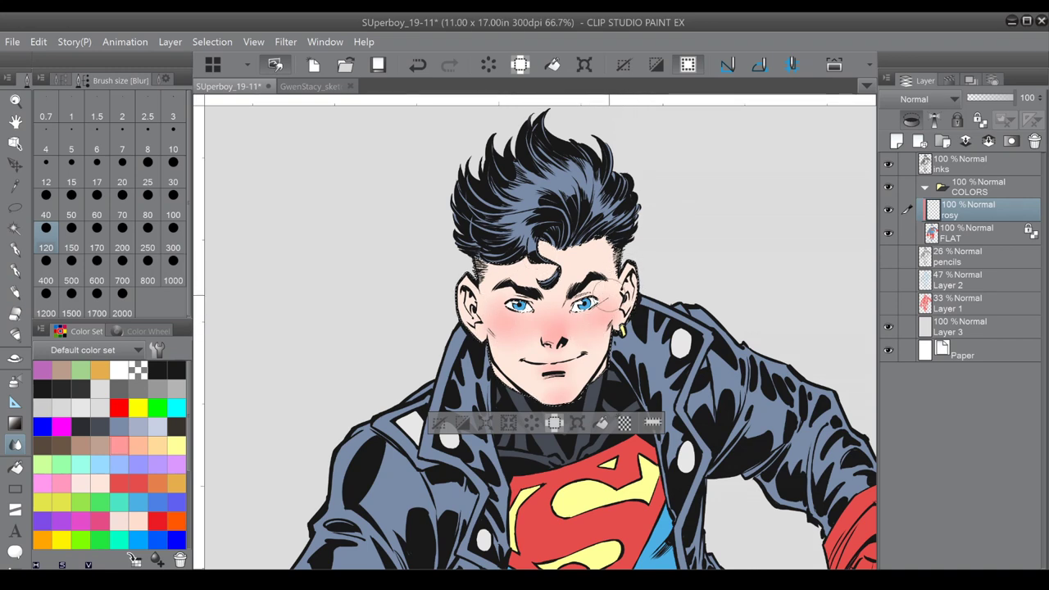
pyautogui.scroll(-1, 705, 336)
pyautogui.scroll(-1, 592, 283)
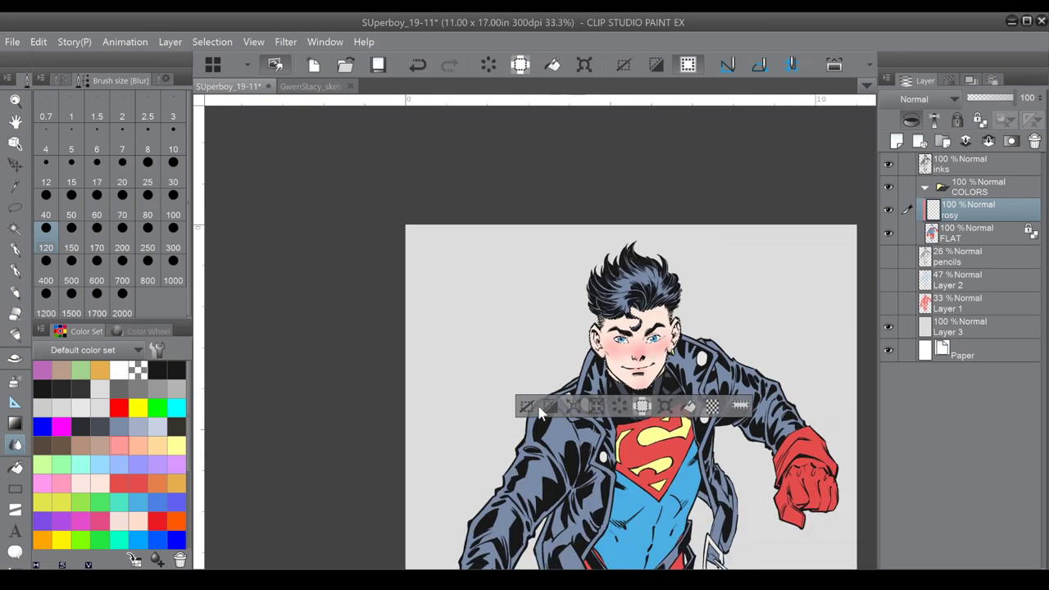
pyautogui.hotkey('ctrl', 'd')
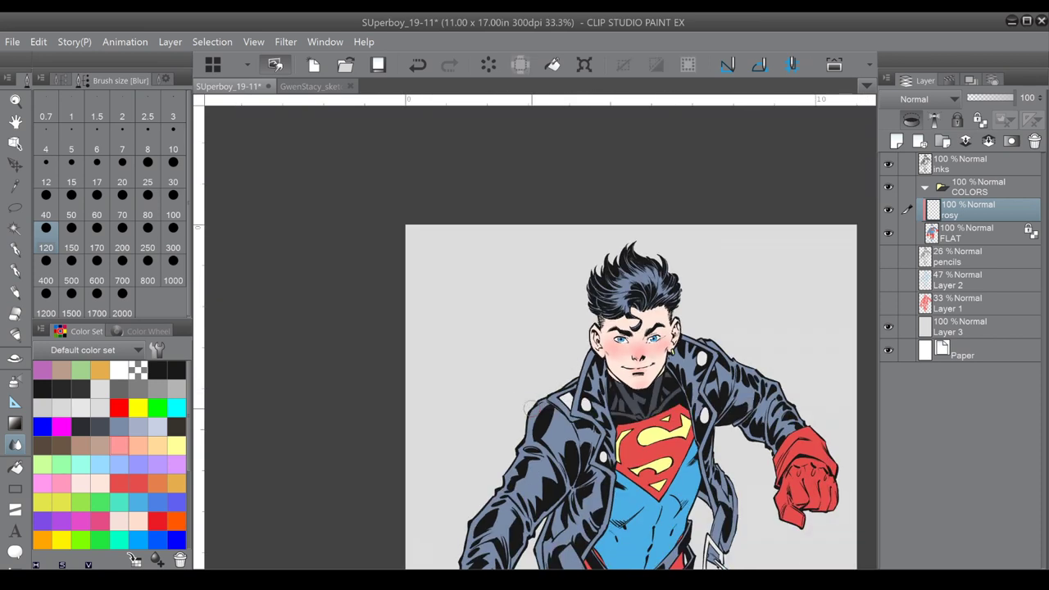
# Add a clipped layer named SHADOW above rosy in Multiply mode at 39% opacity, with purple as the drawing colour.
pyautogui.moveTo(530, 408); pyautogui.dragTo(385, 345)
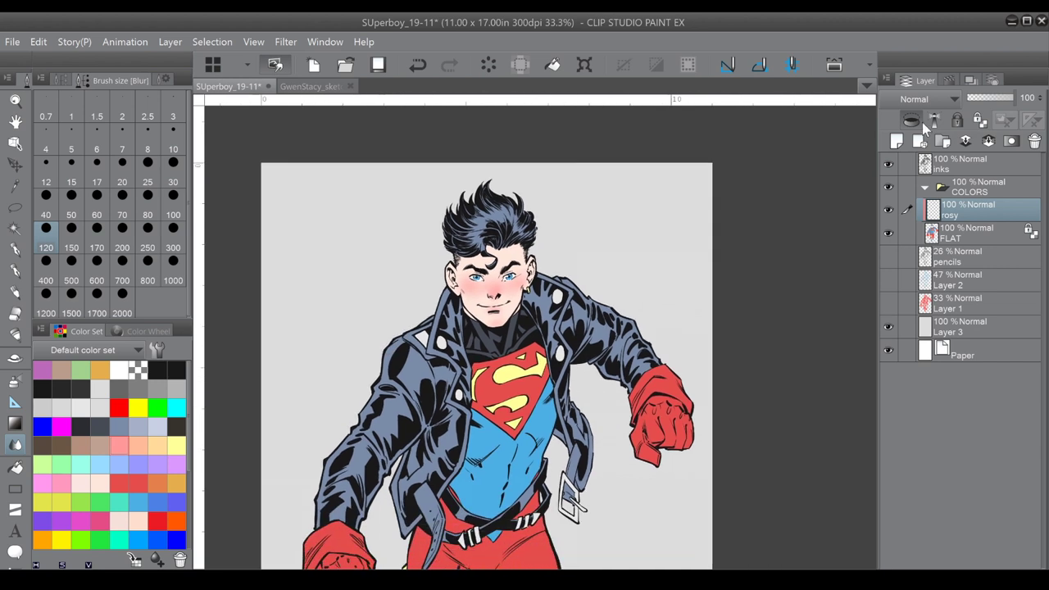
pyautogui.click(902, 141)
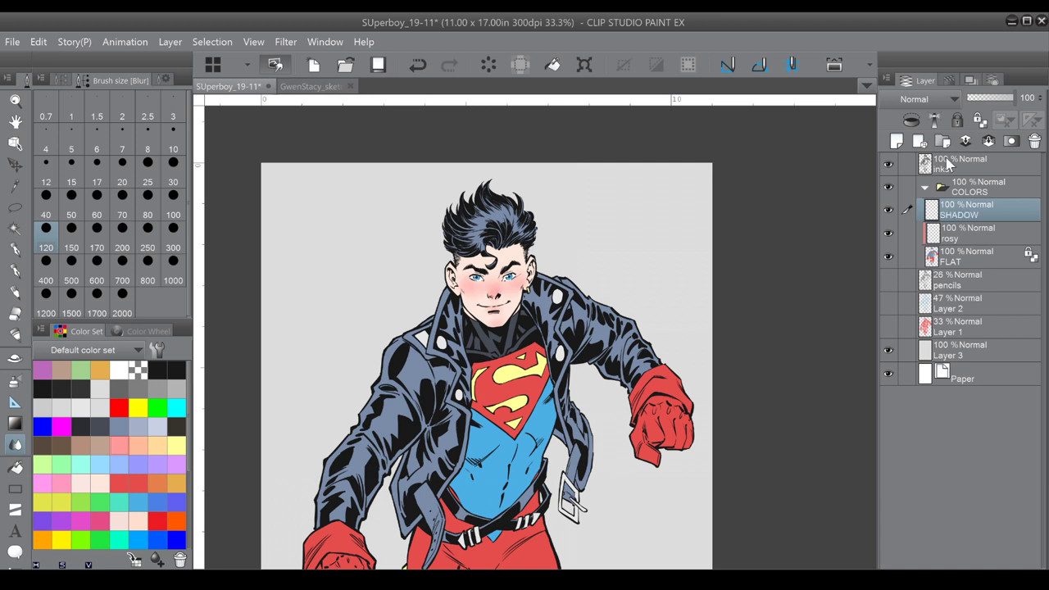
pyautogui.click(913, 121)
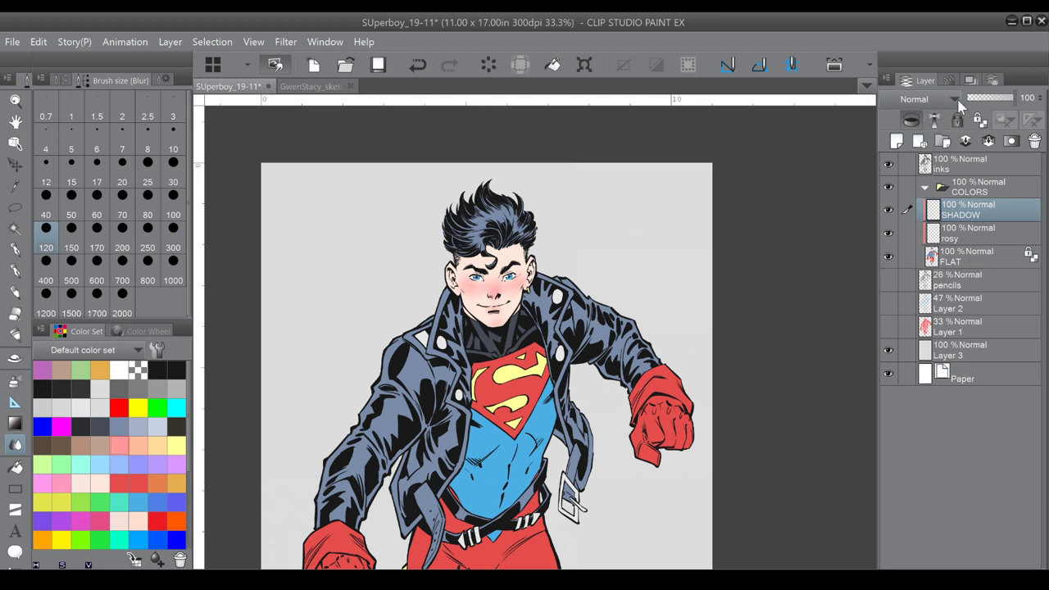
pyautogui.click(923, 149)
pyautogui.click(983, 99)
pyautogui.click(990, 97)
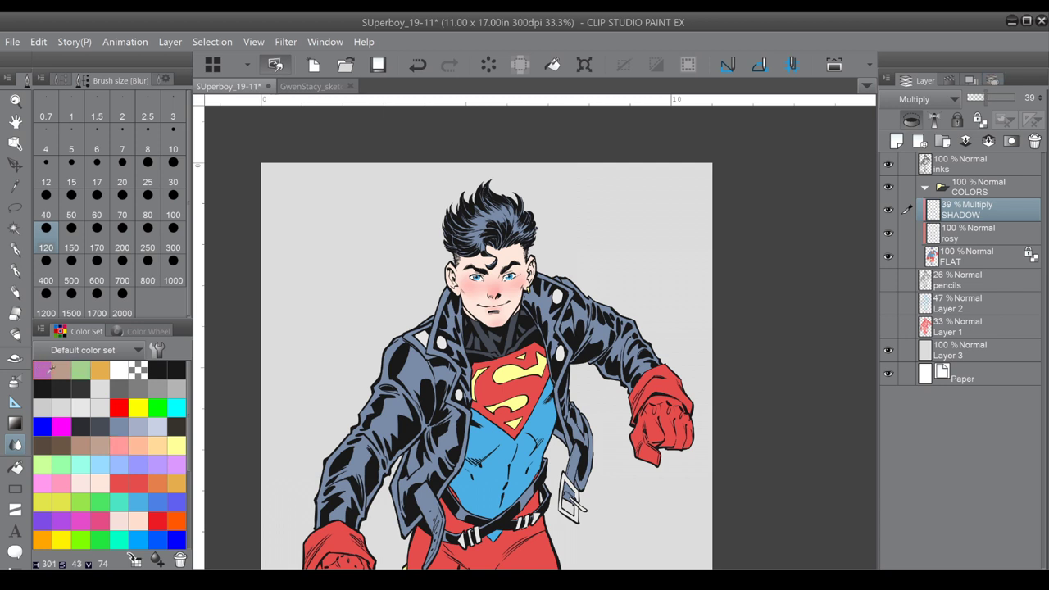
# Switch to the Inker - Leaky Rough Opaque pen and set its brush size to 50.
pyautogui.click(15, 251)
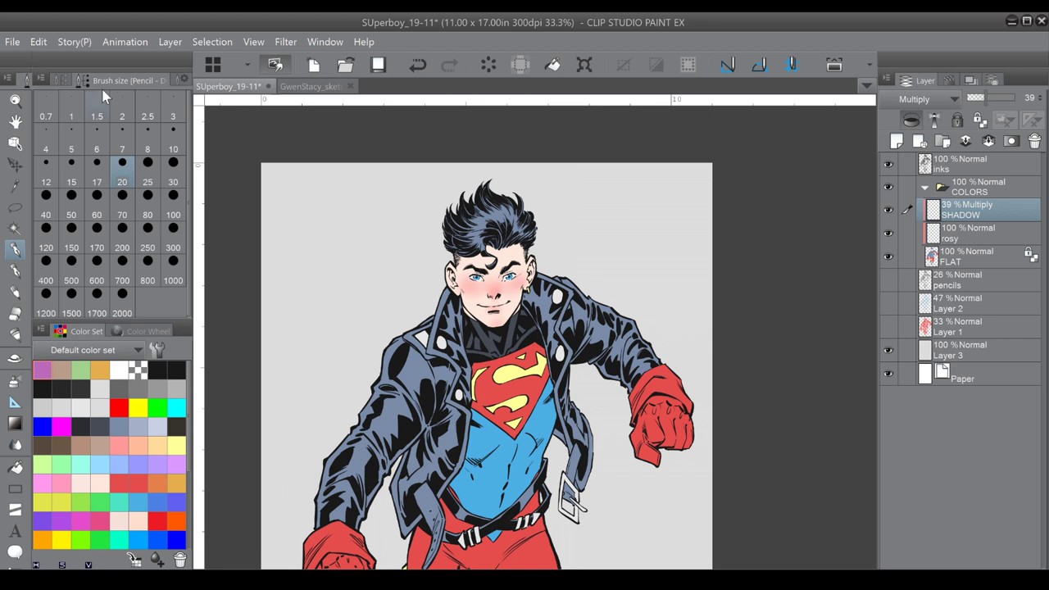
pyautogui.click(12, 275)
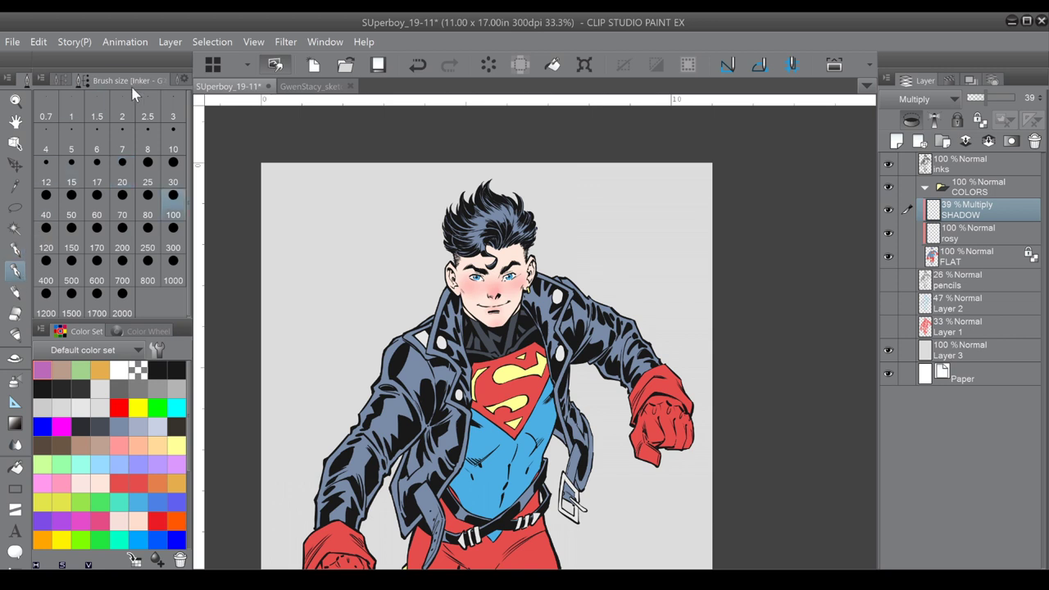
pyautogui.click(64, 82)
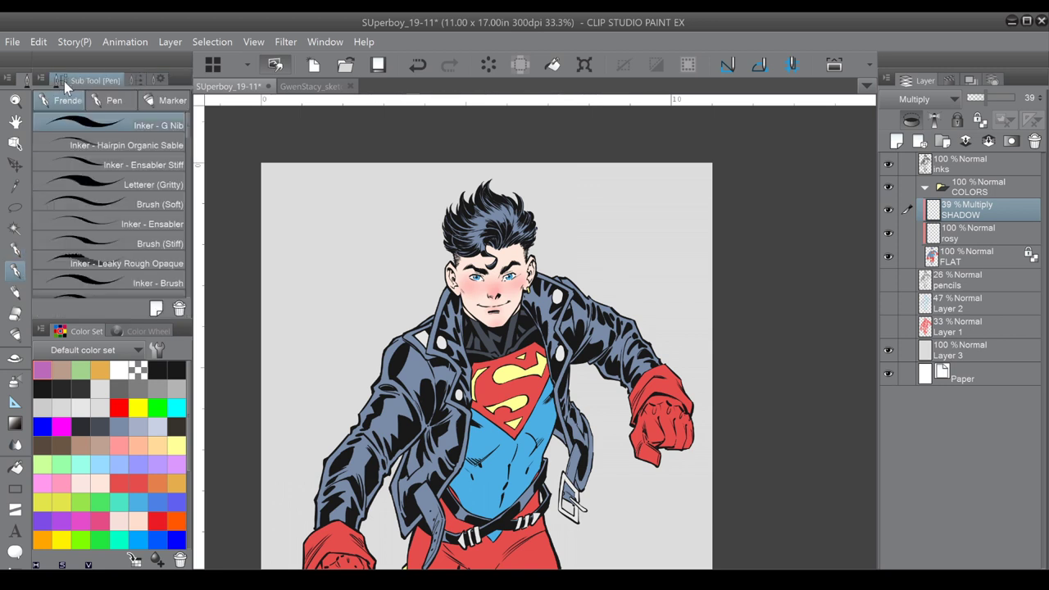
pyautogui.click(167, 261)
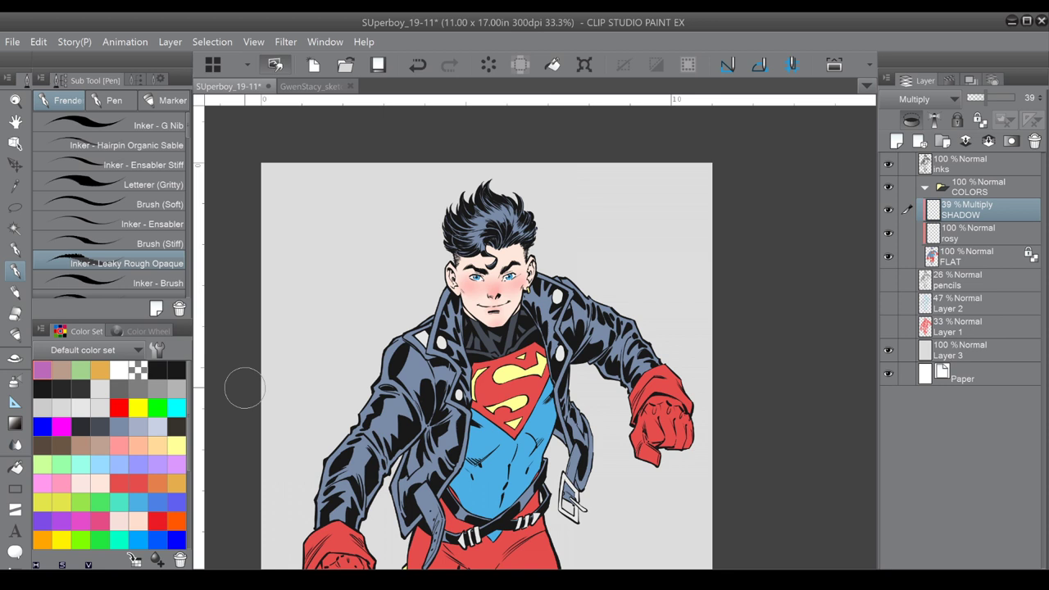
pyautogui.click(131, 80)
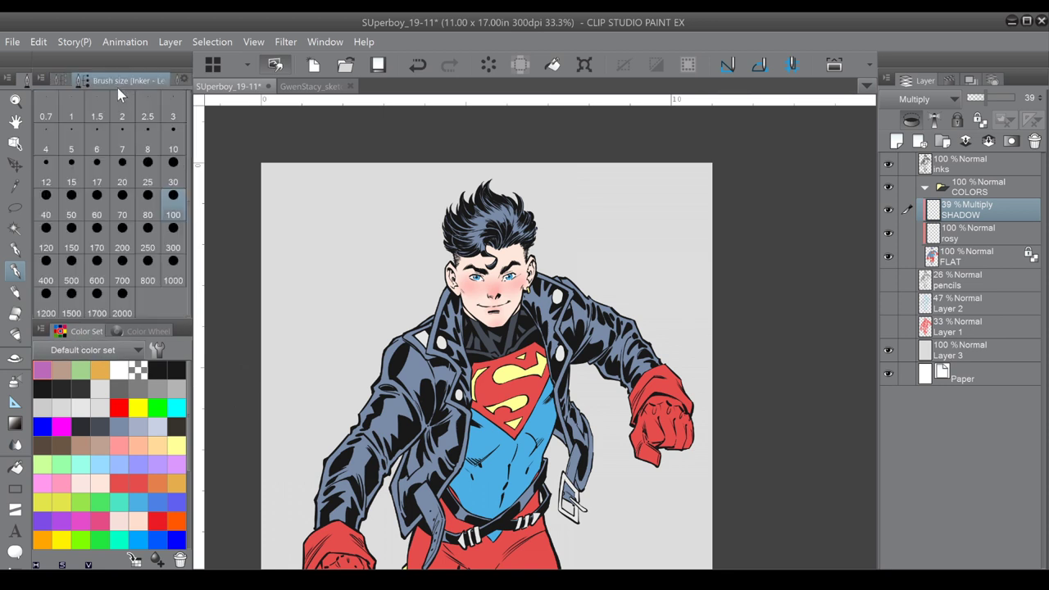
pyautogui.click(72, 209)
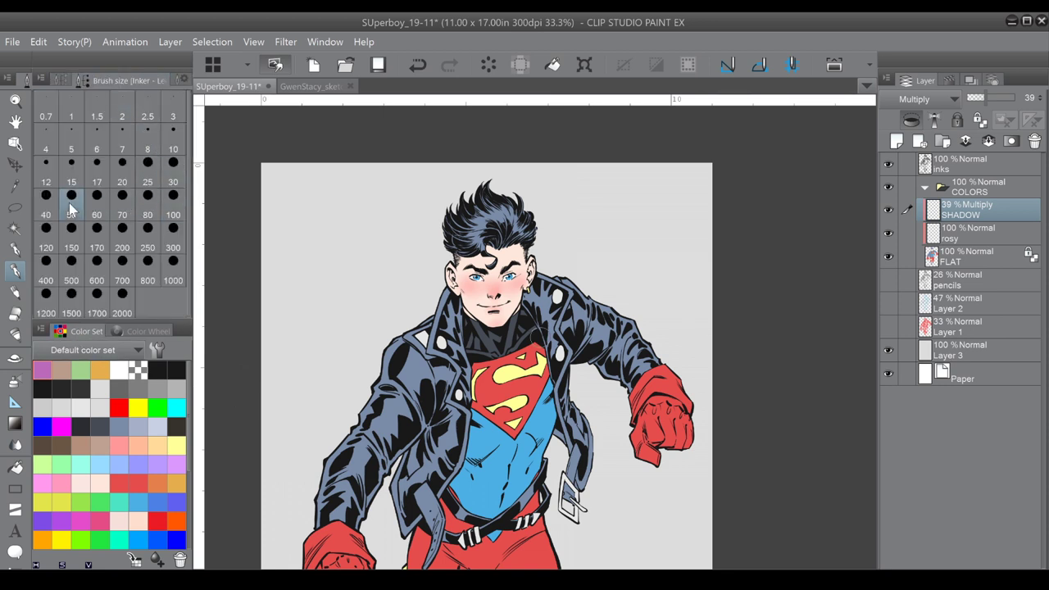
# Paint a first purple shadow on the forehead inside the hair curl and set the SHADOW layer's opacity to 35%.
pyautogui.scroll(4, 554, 277)
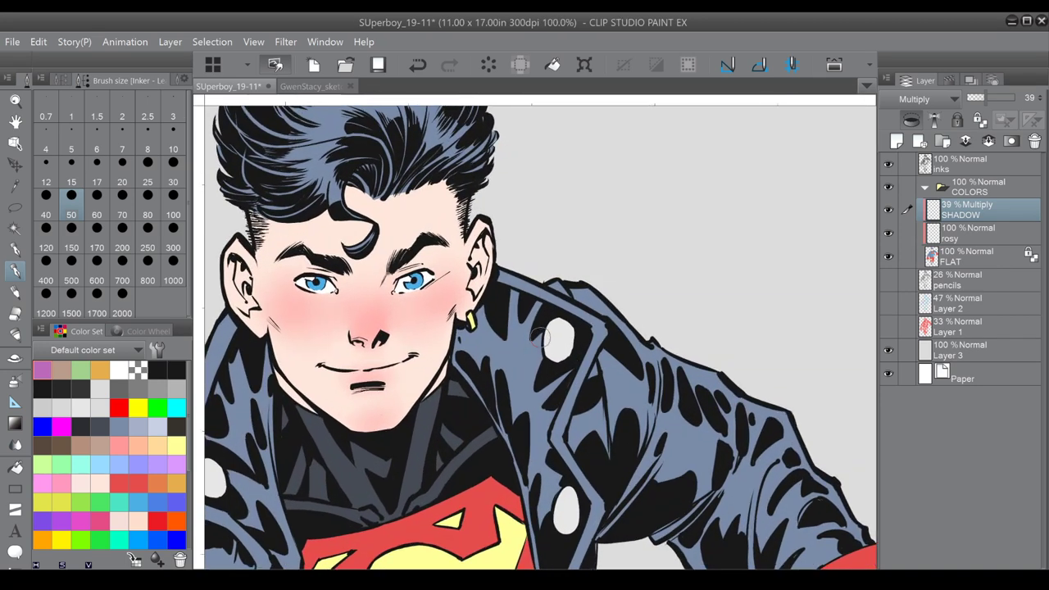
pyautogui.moveTo(554, 277); pyautogui.dragTo(639, 337)
pyautogui.scroll(1, 524, 362)
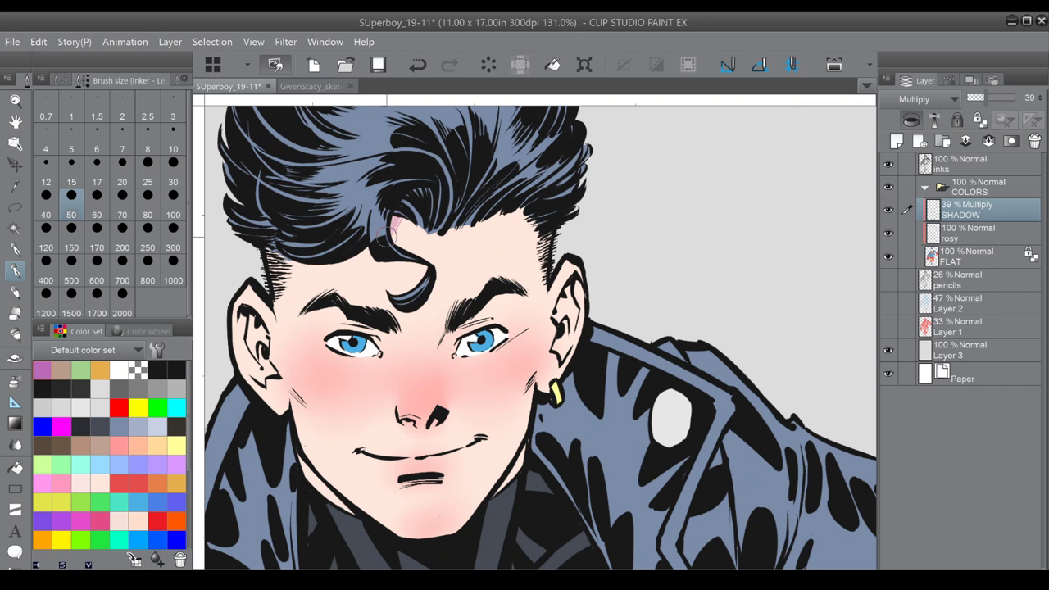
pyautogui.click(983, 97)
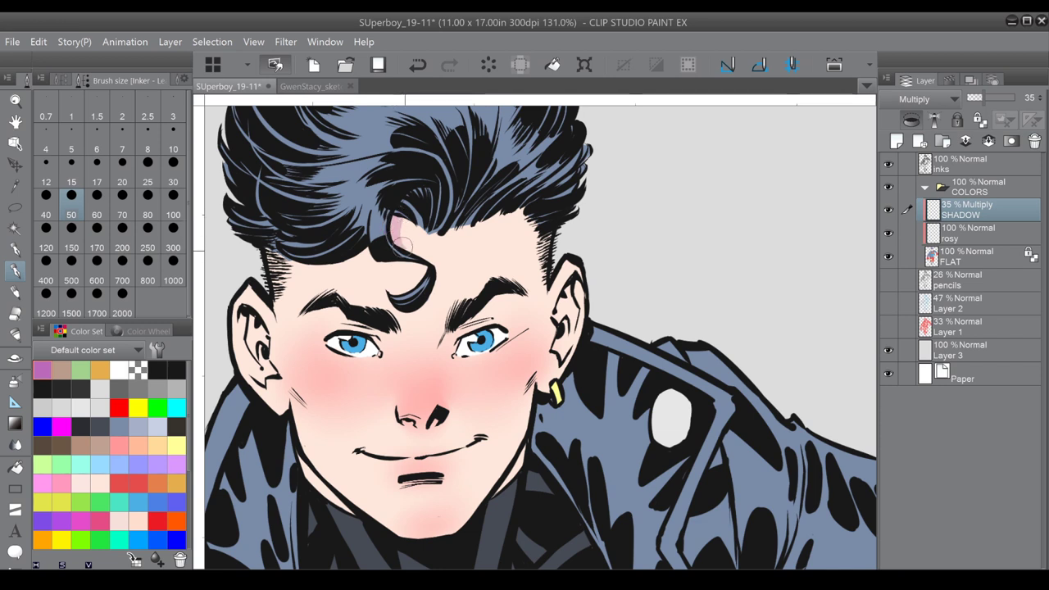
# Extend the purple forehead shadow inside the curl, along the hairline and beneath the hanging curl.
pyautogui.moveTo(406, 227); pyautogui.dragTo(414, 244)
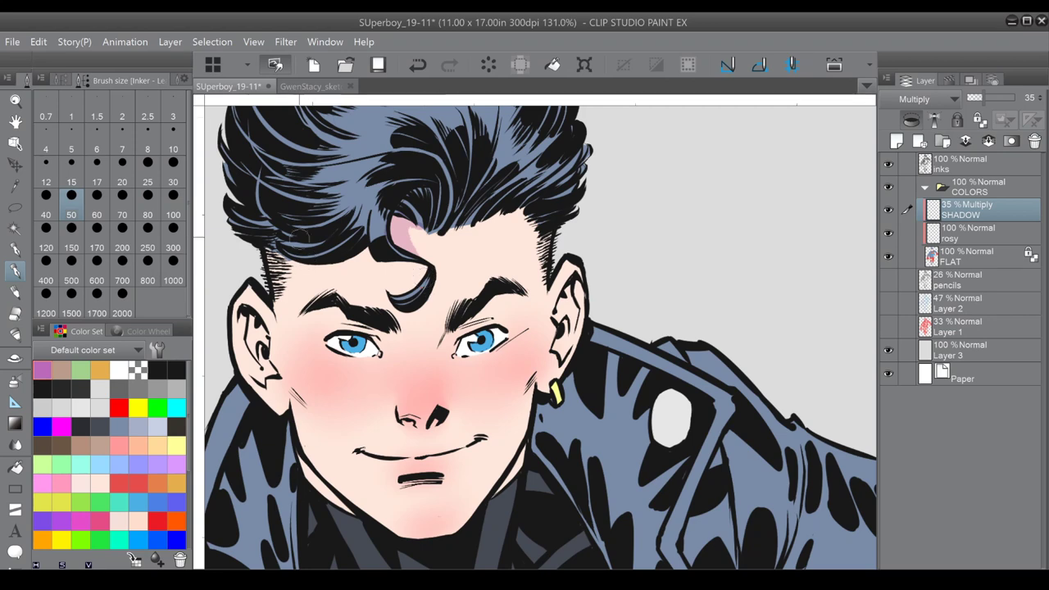
pyautogui.moveTo(344, 118); pyautogui.dragTo(457, 166)
pyautogui.moveTo(313, 185)
pyautogui.mouseDown()
pyautogui.moveTo(334, 230)
pyautogui.moveTo(309, 195)
pyautogui.moveTo(336, 183)
pyautogui.moveTo(362, 229)
pyautogui.moveTo(332, 235)
pyautogui.moveTo(318, 217)
pyautogui.moveTo(356, 243)
pyautogui.moveTo(342, 251)
pyautogui.moveTo(361, 302)
pyautogui.moveTo(349, 285)
pyautogui.moveTo(358, 270)
pyautogui.moveTo(359, 305)
pyautogui.moveTo(313, 298)
pyautogui.moveTo(318, 320)
pyautogui.moveTo(316, 288)
pyautogui.moveTo(349, 303)
pyautogui.moveTo(355, 324)
pyautogui.moveTo(317, 326)
pyautogui.mouseUp()
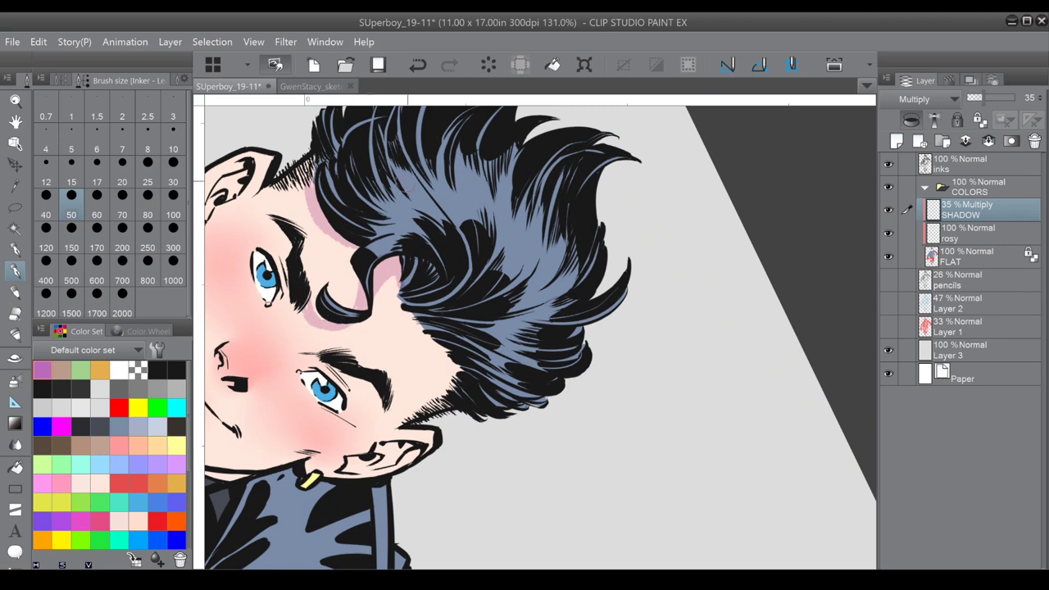
# Paint purple shadow down the side of the nose bridge and into the adjoining eye socket under the brow.
pyautogui.moveTo(415, 177)
pyautogui.mouseDown()
pyautogui.moveTo(457, 310)
pyautogui.moveTo(421, 259)
pyautogui.mouseUp()
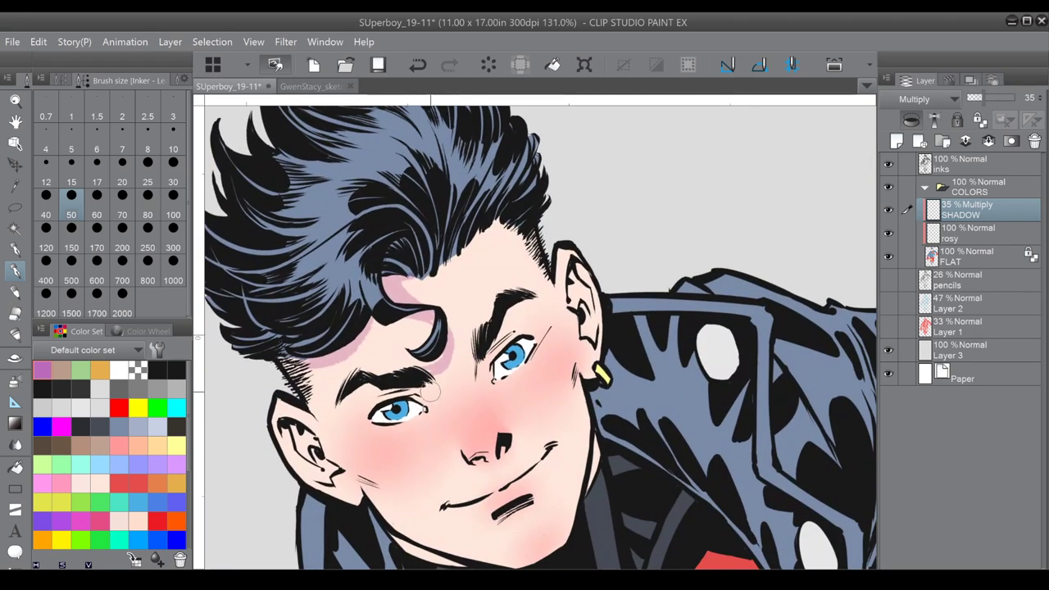
pyautogui.moveTo(492, 354)
pyautogui.mouseDown()
pyautogui.moveTo(477, 390)
pyautogui.moveTo(497, 426)
pyautogui.mouseUp()
pyautogui.moveTo(480, 375); pyautogui.dragTo(500, 430)
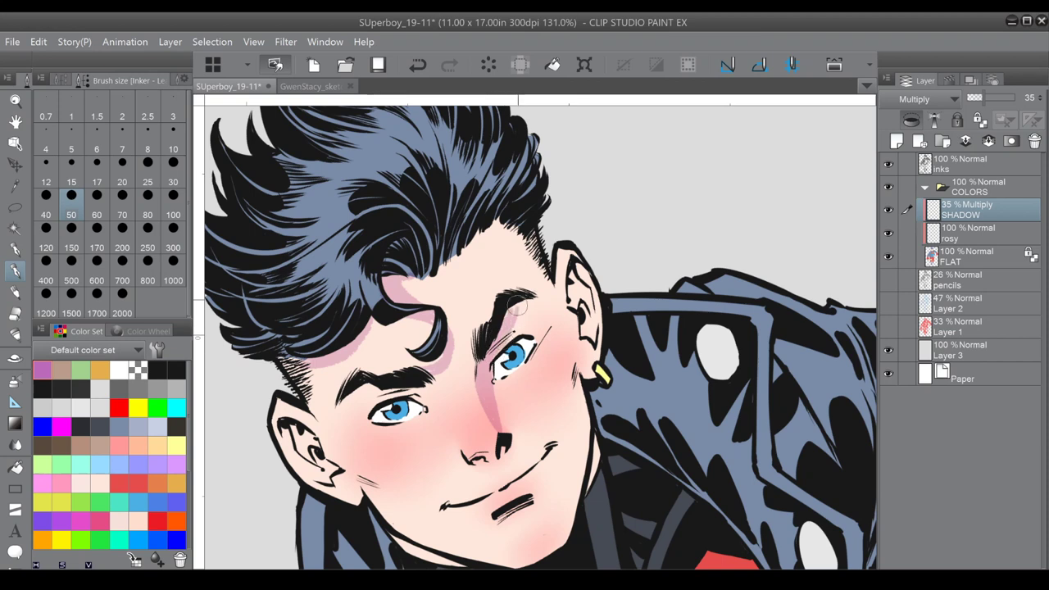
# Paint purple shadow over both upper eyelids, filling the eye sockets beneath the eyebrows.
pyautogui.moveTo(517, 302)
pyautogui.mouseDown()
pyautogui.moveTo(526, 324)
pyautogui.moveTo(539, 305)
pyautogui.moveTo(497, 346)
pyautogui.moveTo(533, 326)
pyautogui.mouseUp()
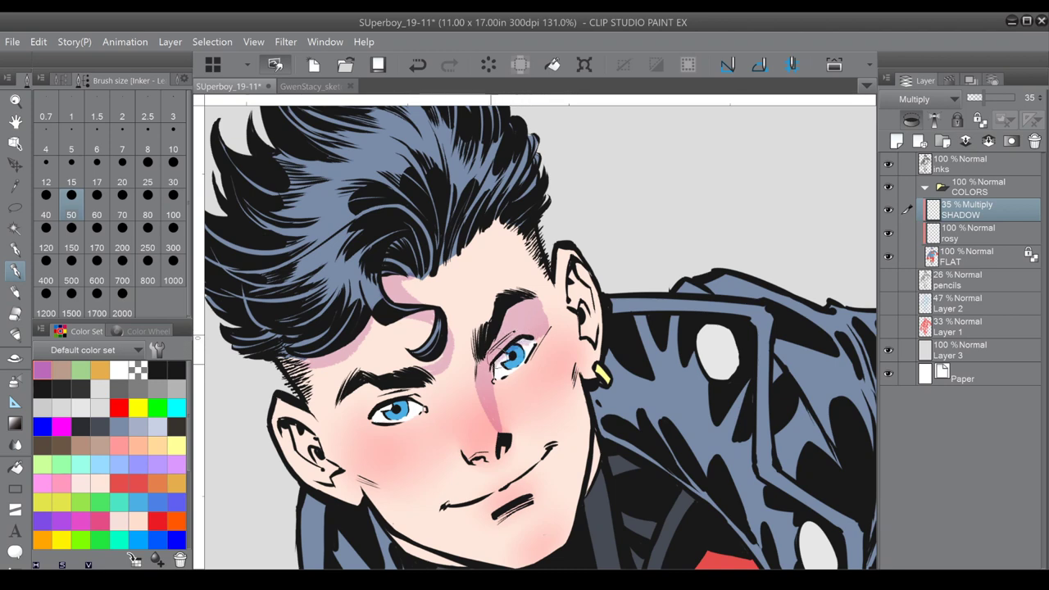
pyautogui.hotkey('ctrl', '@')
pyautogui.moveTo(381, 237)
pyautogui.mouseDown()
pyautogui.moveTo(398, 241)
pyautogui.moveTo(390, 231)
pyautogui.mouseUp()
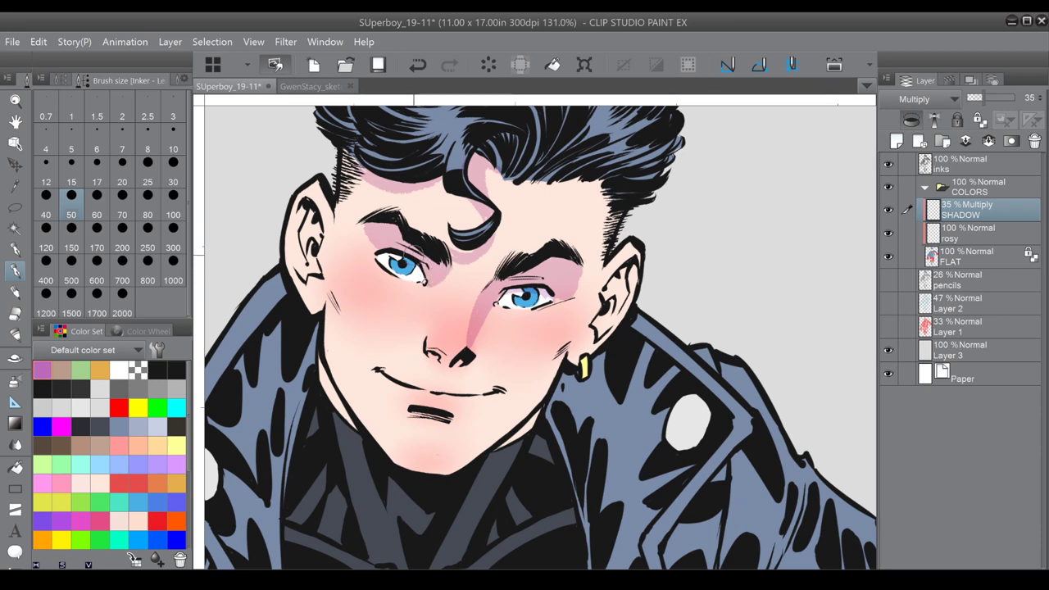
pyautogui.moveTo(414, 255); pyautogui.dragTo(418, 358)
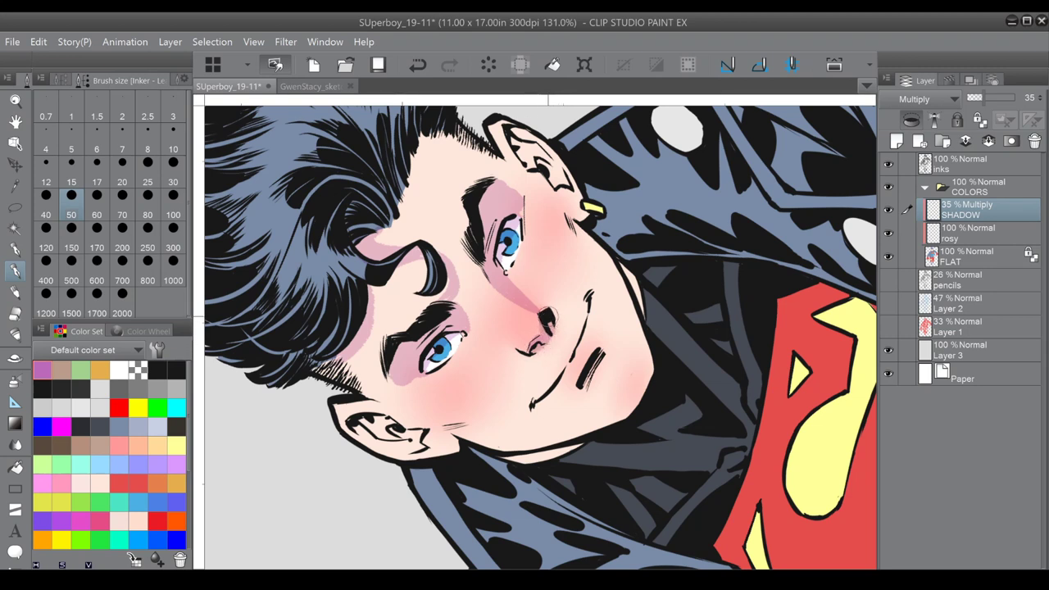
# Refine the purple shadow along the side of the nose and around the nostrils.
pyautogui.click(531, 304)
pyautogui.moveTo(540, 345); pyautogui.dragTo(483, 522)
pyautogui.press('^')
pyautogui.press('^')
pyautogui.moveTo(442, 379); pyautogui.dragTo(551, 331)
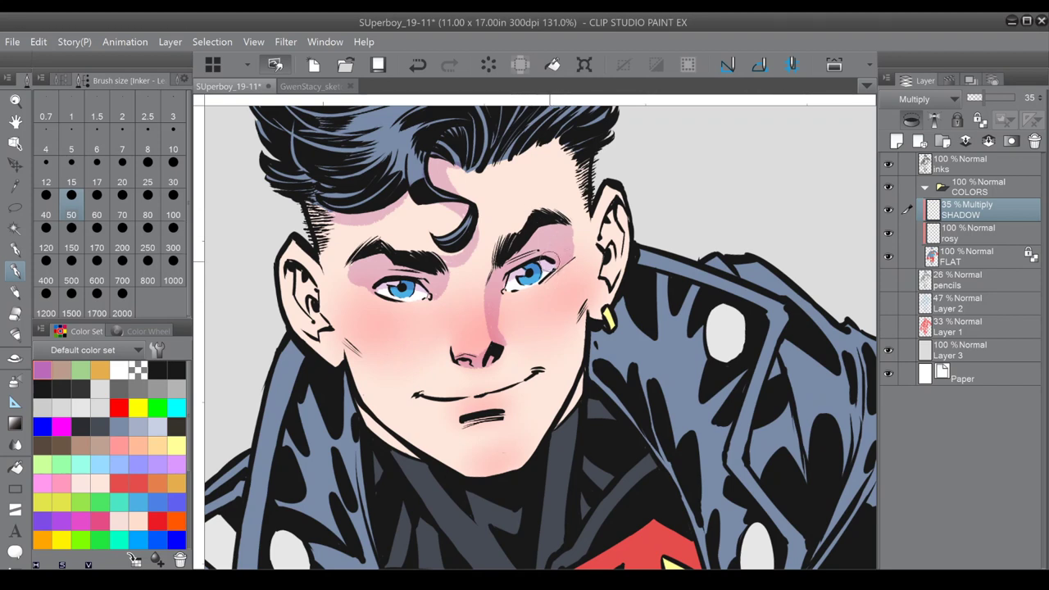
# Paint purple shadow inside the inner folds of both ears.
pyautogui.moveTo(298, 272)
pyautogui.mouseDown()
pyautogui.moveTo(288, 284)
pyautogui.moveTo(304, 279)
pyautogui.moveTo(310, 313)
pyautogui.moveTo(285, 300)
pyautogui.mouseUp()
pyautogui.moveTo(615, 213)
pyautogui.mouseDown()
pyautogui.moveTo(601, 247)
pyautogui.moveTo(611, 282)
pyautogui.mouseUp()
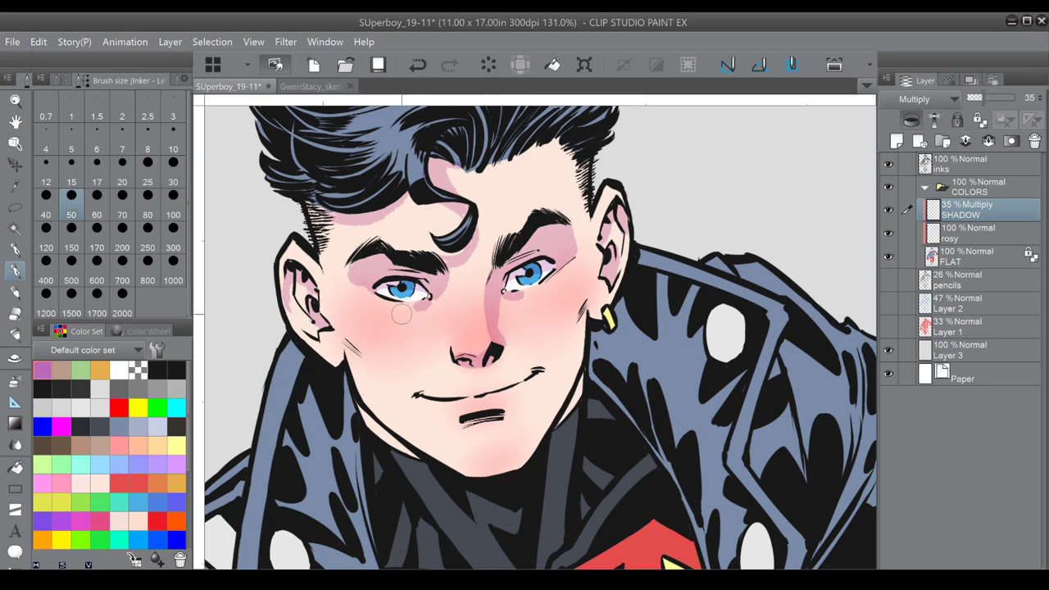
# Paint purple shadow around the inner eye corners and in a narrow strip beneath the nose toward the mouth.
pyautogui.moveTo(367, 182); pyautogui.dragTo(572, 106)
pyautogui.press('^')
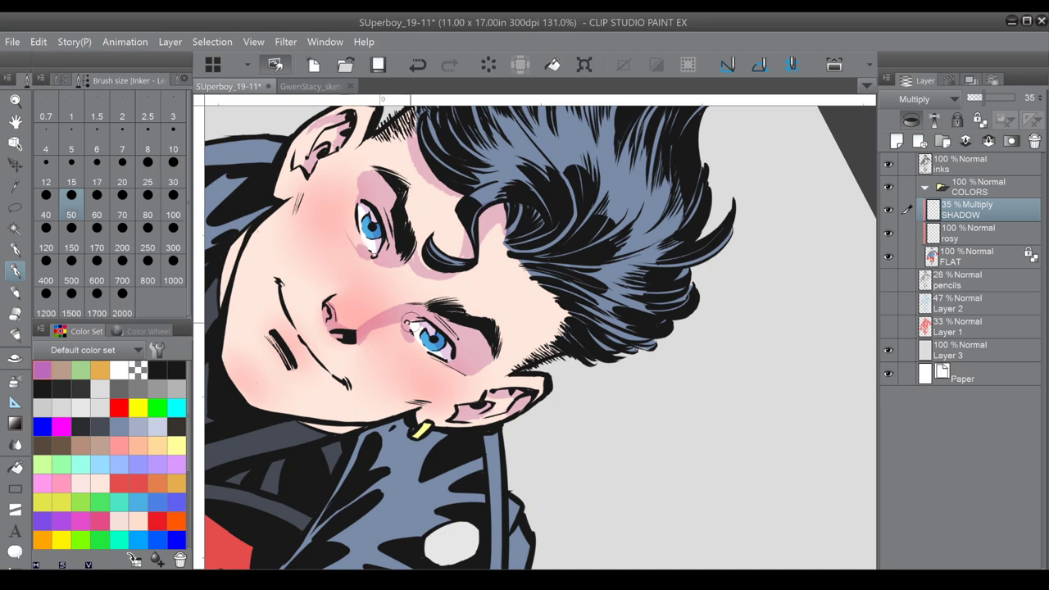
pyautogui.press('-')
pyautogui.press('-')
pyautogui.press('-')
pyautogui.press('-')
pyautogui.press('-')
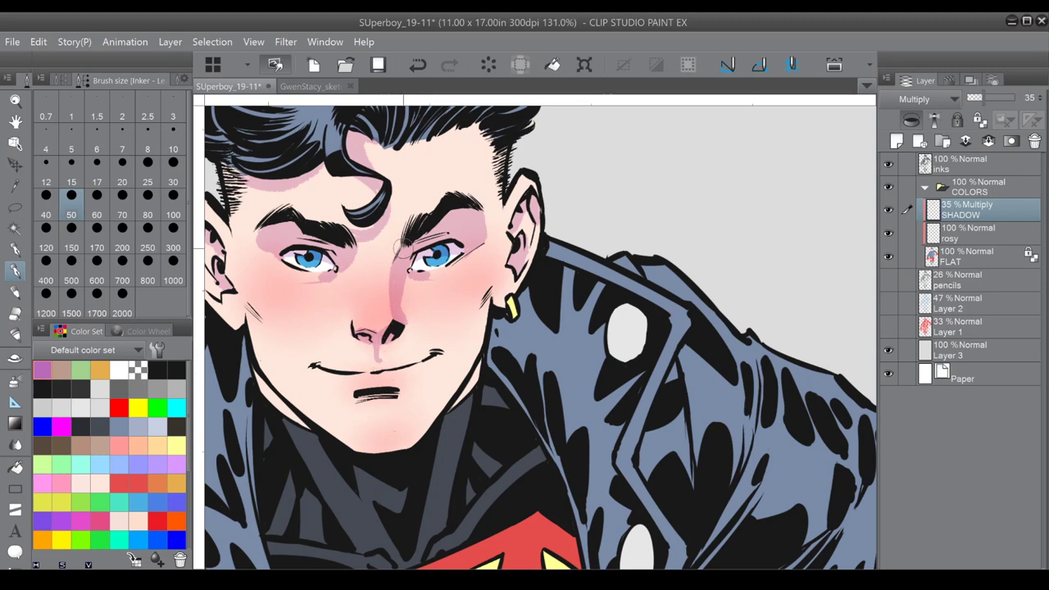
pyautogui.moveTo(407, 262)
pyautogui.mouseDown()
pyautogui.moveTo(428, 299)
pyautogui.moveTo(481, 241)
pyautogui.mouseUp()
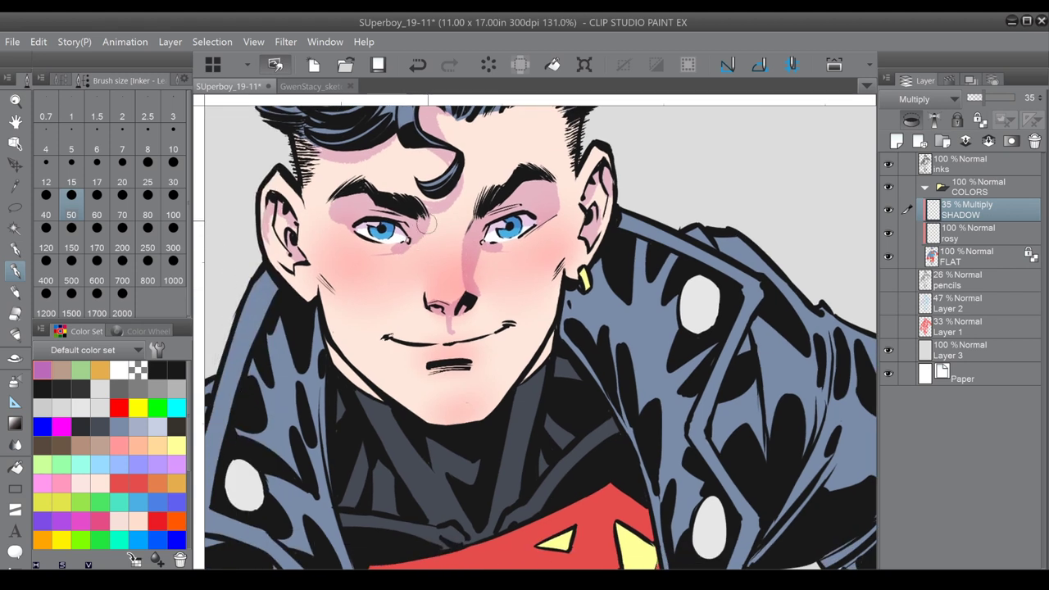
# Paint shadow along the cheek and jawline below the earring on the SHADOW layer.
pyautogui.moveTo(558, 270)
pyautogui.mouseDown()
pyautogui.moveTo(543, 295)
pyautogui.moveTo(559, 270)
pyautogui.moveTo(543, 287)
pyautogui.moveTo(538, 261)
pyautogui.mouseUp()
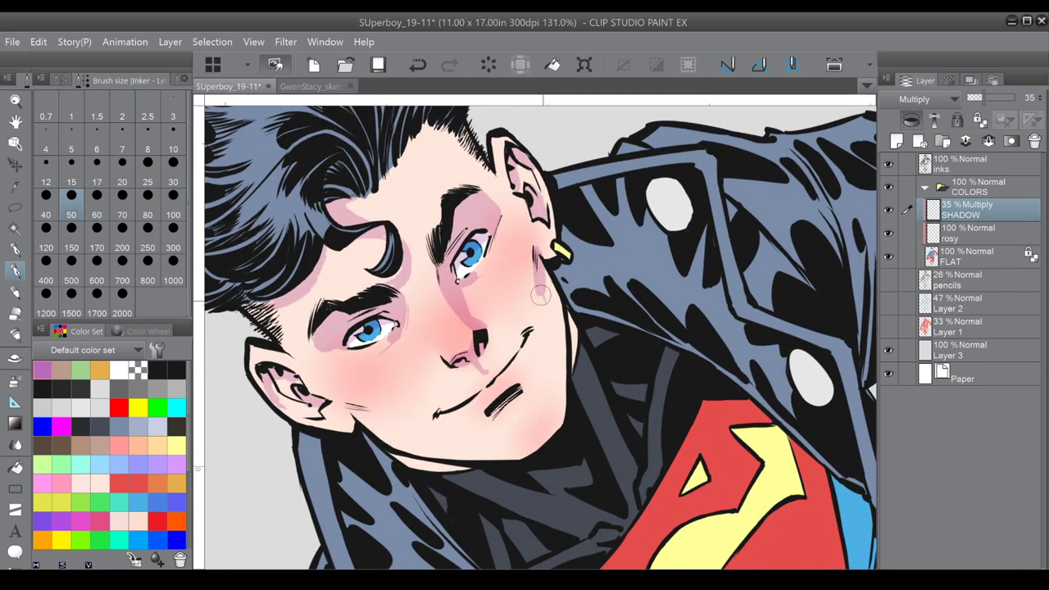
pyautogui.moveTo(546, 312); pyautogui.dragTo(563, 369)
pyautogui.moveTo(536, 273); pyautogui.dragTo(563, 361)
pyautogui.moveTo(557, 295)
pyautogui.mouseDown()
pyautogui.moveTo(566, 349)
pyautogui.moveTo(574, 343)
pyautogui.mouseUp()
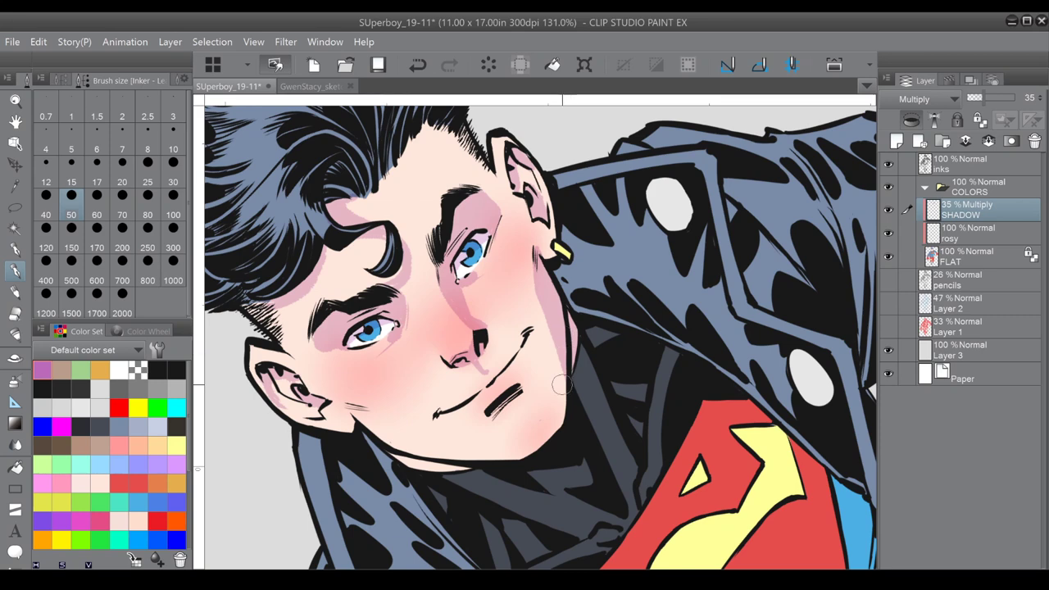
pyautogui.moveTo(562, 385)
pyautogui.mouseDown()
pyautogui.moveTo(573, 312)
pyautogui.moveTo(598, 360)
pyautogui.moveTo(605, 239)
pyautogui.mouseUp()
# Shade the chin, the area around the lower lip and mouth corner, and the crease on the opposite cheek.
pyautogui.moveTo(479, 316); pyautogui.dragTo(519, 295)
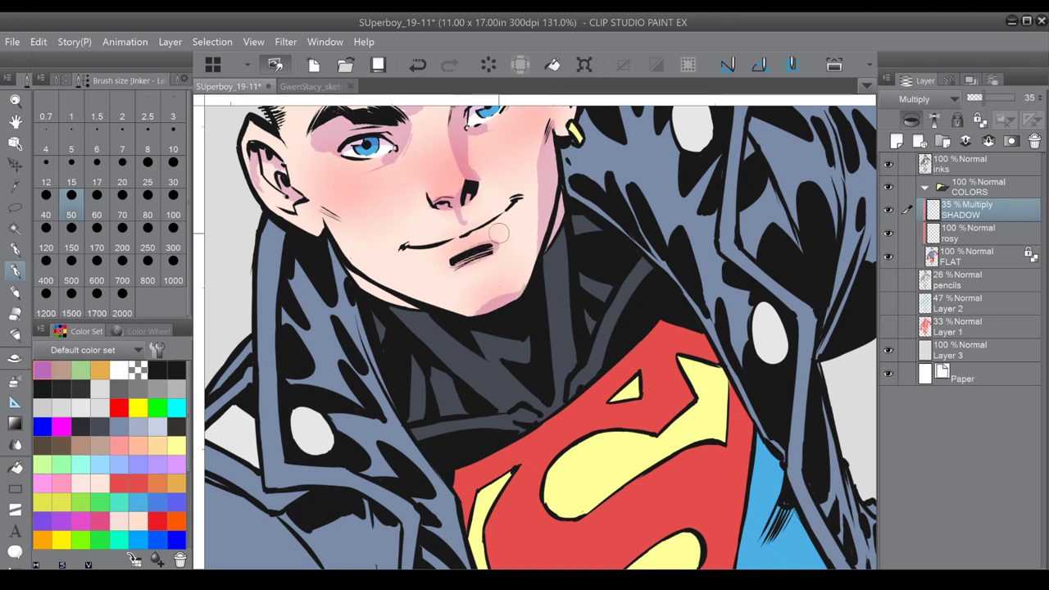
pyautogui.moveTo(482, 235)
pyautogui.mouseDown()
pyautogui.moveTo(445, 335)
pyautogui.moveTo(463, 281)
pyautogui.moveTo(532, 222)
pyautogui.moveTo(476, 216)
pyautogui.mouseUp()
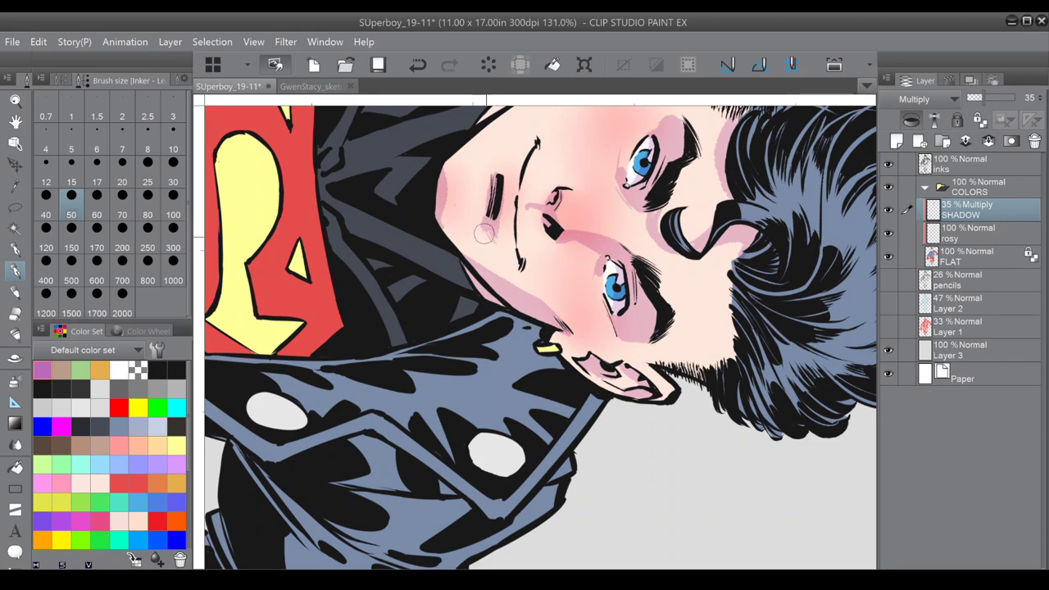
pyautogui.moveTo(494, 254)
pyautogui.mouseDown()
pyautogui.moveTo(380, 264)
pyautogui.moveTo(461, 394)
pyautogui.mouseUp()
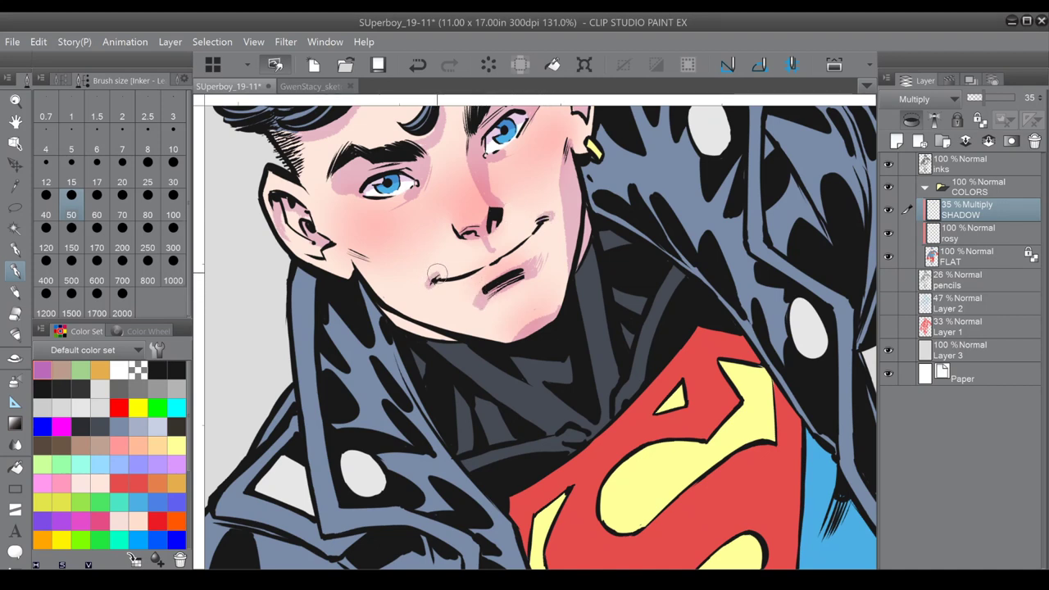
pyautogui.moveTo(359, 256); pyautogui.dragTo(351, 260)
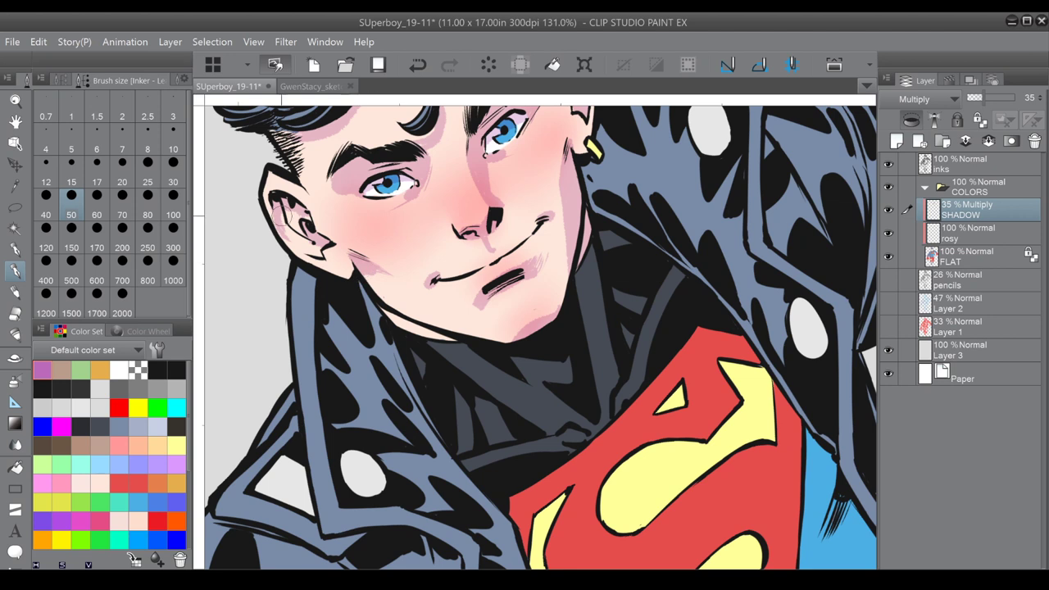
# Add shadows to the nose and to the folds of the dark turtleneck under the chin.
pyautogui.moveTo(287, 230)
pyautogui.mouseDown()
pyautogui.moveTo(296, 241)
pyautogui.moveTo(291, 378)
pyautogui.mouseUp()
pyautogui.moveTo(553, 184)
pyautogui.mouseDown()
pyautogui.moveTo(561, 210)
pyautogui.moveTo(548, 171)
pyautogui.moveTo(540, 196)
pyautogui.mouseUp()
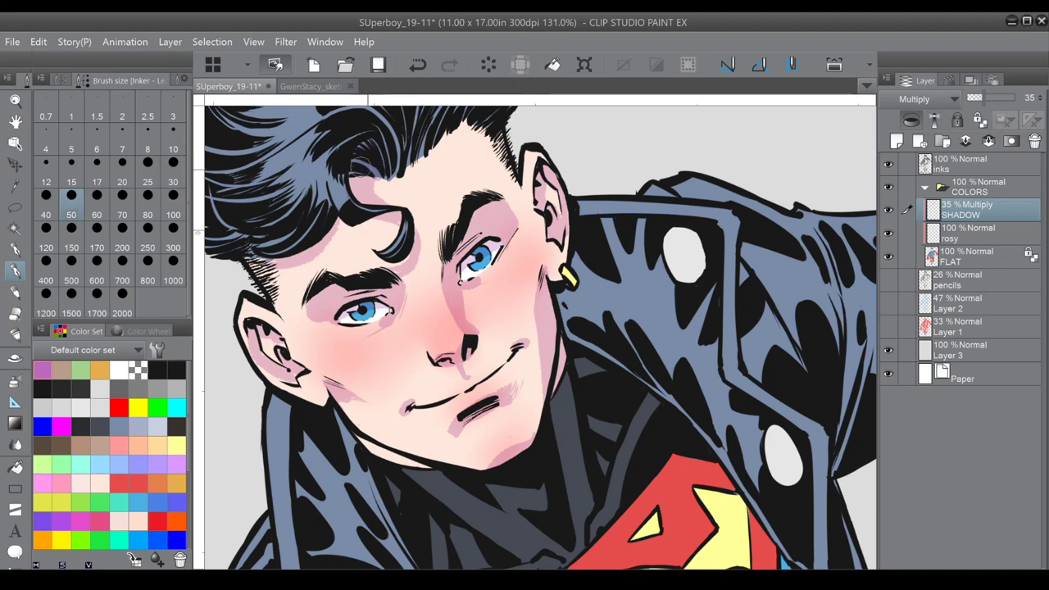
pyautogui.moveTo(390, 221); pyautogui.dragTo(381, 131)
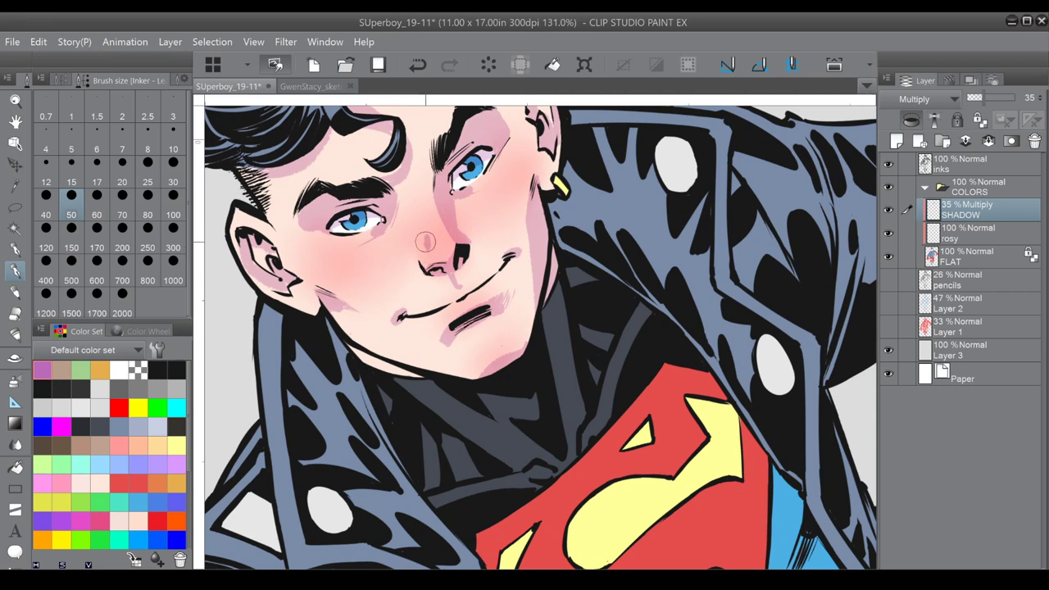
pyautogui.hotkey('ctrl', '-')
pyautogui.moveTo(428, 246)
pyautogui.mouseDown()
pyautogui.moveTo(395, 194)
pyautogui.moveTo(390, 208)
pyautogui.mouseUp()
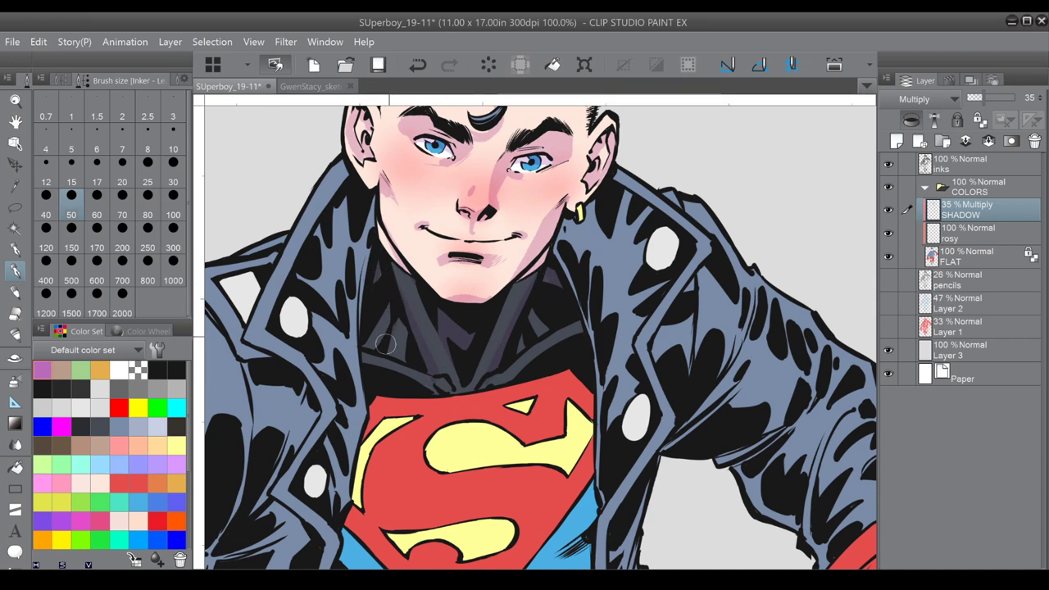
# Examine how the face and neck shadows read against the whole figure.
pyautogui.hotkey('ctrl', '-')
pyautogui.hotkey('ctrl', '-')
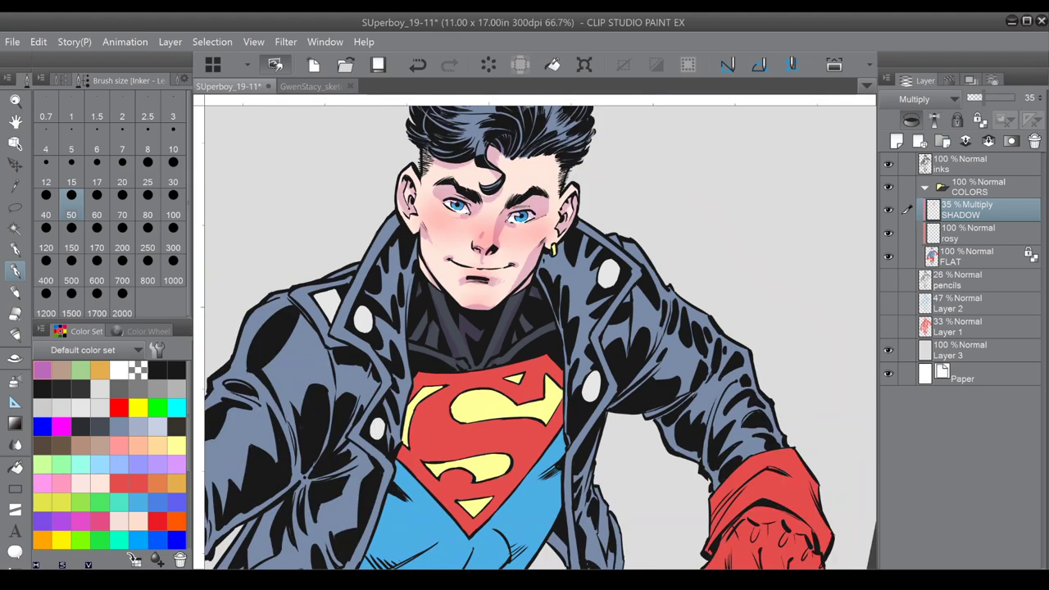
pyautogui.hotkey('ctrl', '-')
pyautogui.press('-')
pyautogui.press('-')
pyautogui.press('-')
pyautogui.press('-')
pyautogui.press('-')
pyautogui.hotkey('ctrl', '@')
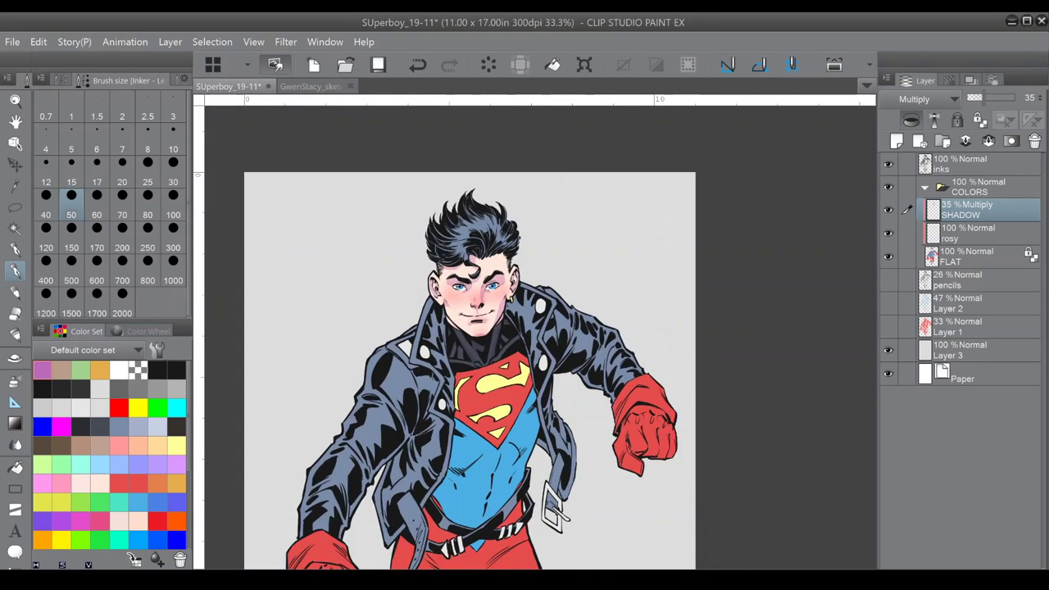
pyautogui.scroll(5, 492, 287)
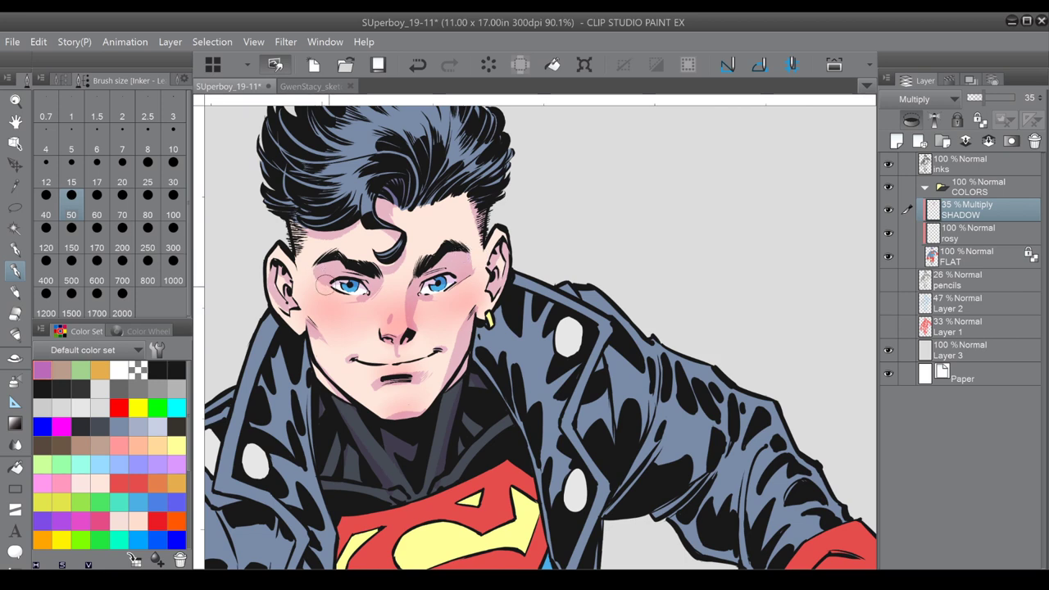
# Set the SHADOW layer's opacity to 38%.
pyautogui.moveTo(330, 287); pyautogui.dragTo(357, 203)
pyautogui.hotkey('ctrl', '-')
pyautogui.hotkey('ctrl', '-')
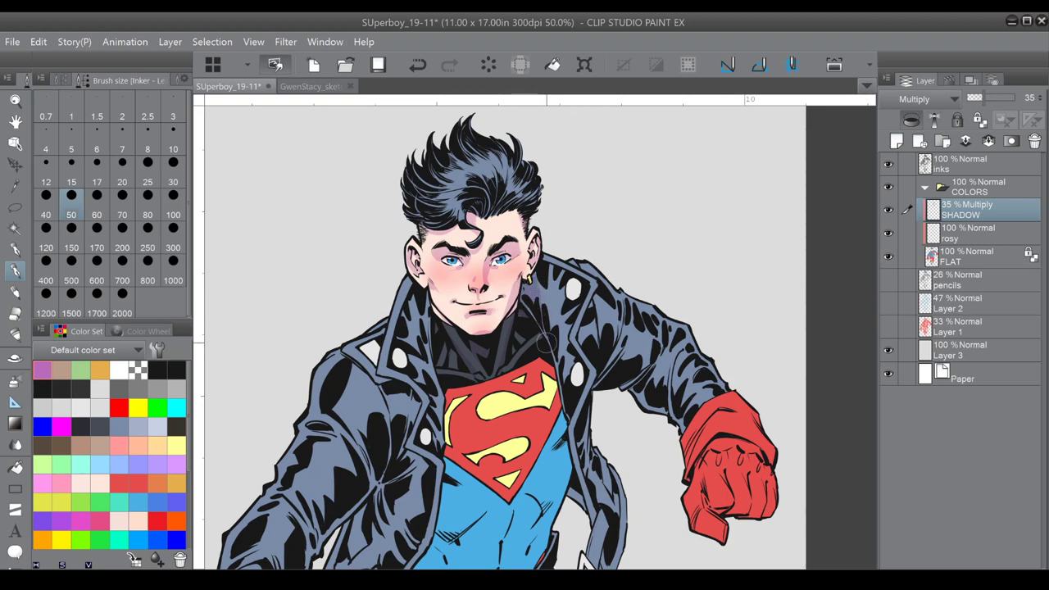
pyautogui.click(1043, 96)
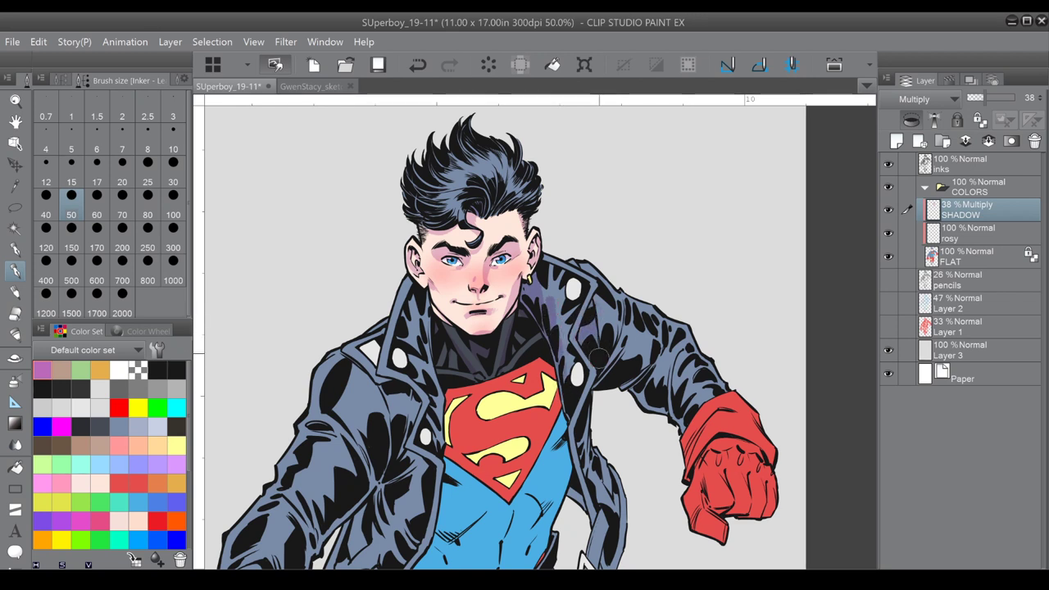
# Shade the jacket sleeve of the raised arm and the red glove's cuff and fingers.
pyautogui.moveTo(596, 356)
pyautogui.mouseDown()
pyautogui.moveTo(603, 348)
pyautogui.moveTo(611, 378)
pyautogui.moveTo(646, 353)
pyautogui.moveTo(631, 367)
pyautogui.moveTo(558, 342)
pyautogui.moveTo(512, 309)
pyautogui.mouseUp()
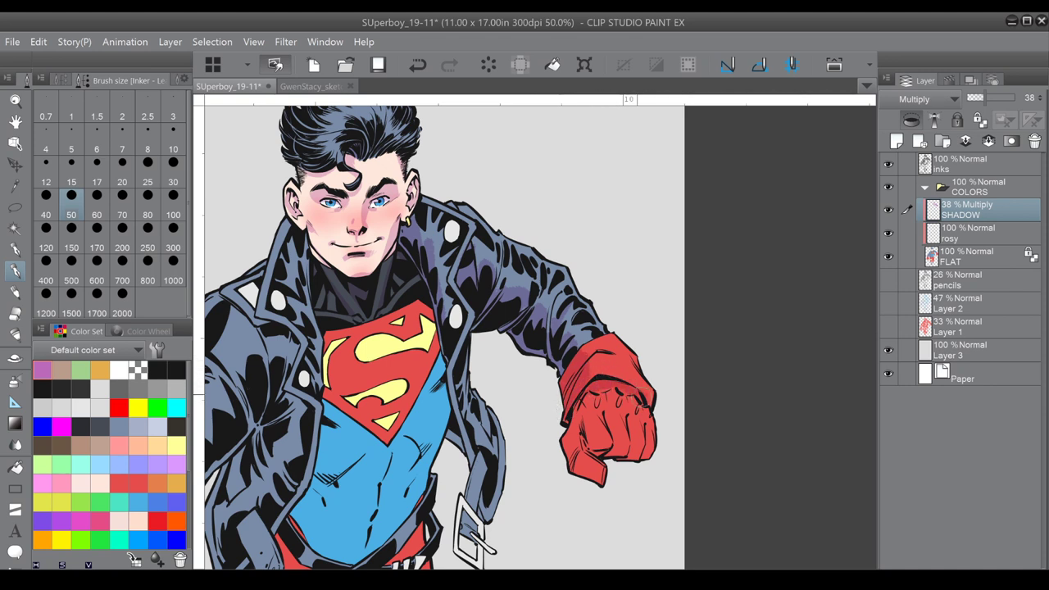
pyautogui.moveTo(586, 436); pyautogui.dragTo(591, 443)
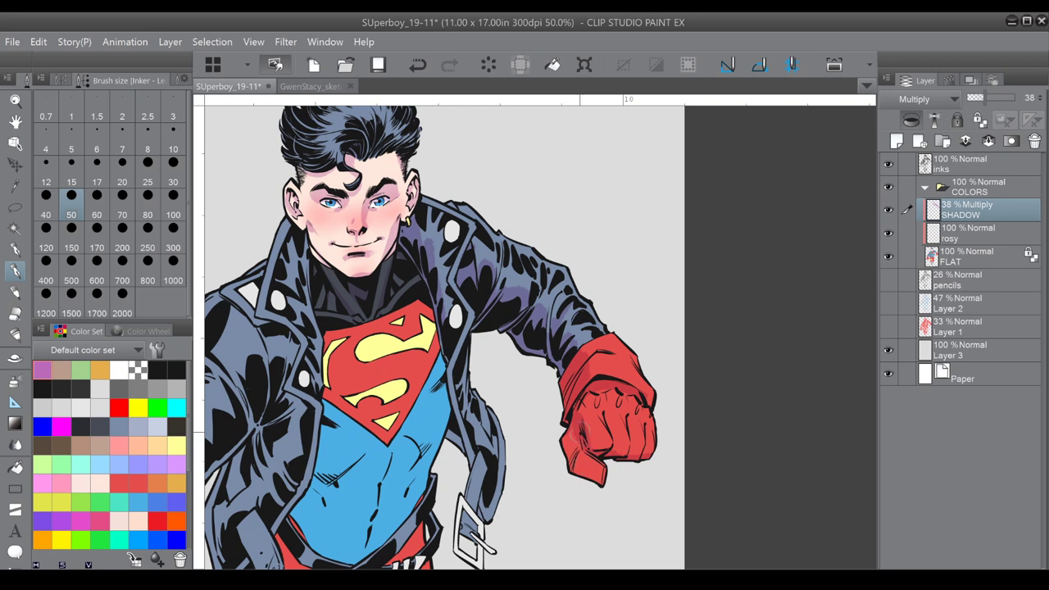
pyautogui.moveTo(579, 463)
pyautogui.mouseDown()
pyautogui.moveTo(577, 473)
pyautogui.moveTo(600, 484)
pyautogui.mouseUp()
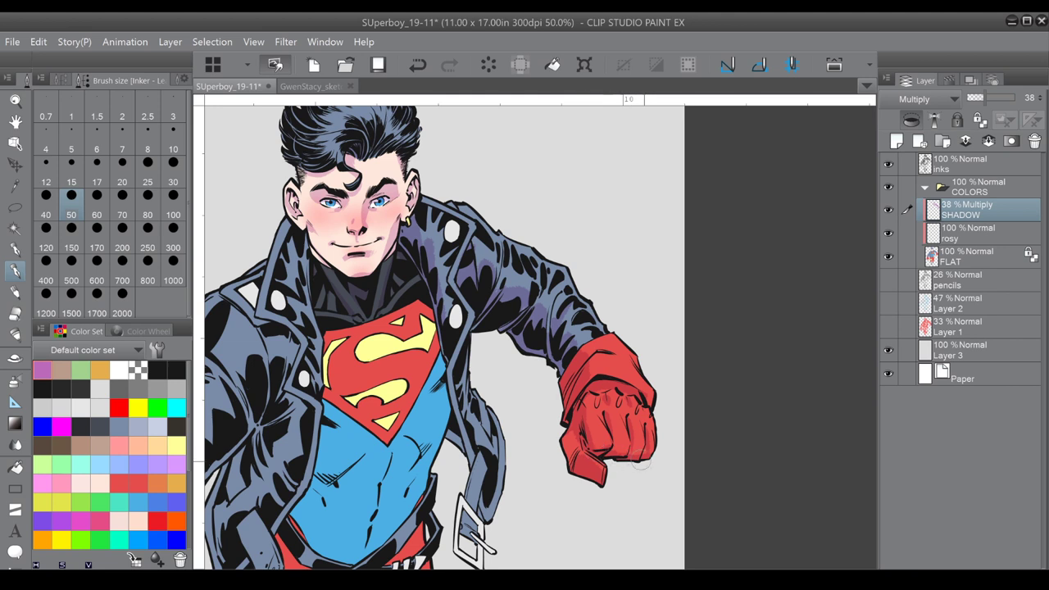
# Shade the hanging jacket flap and buckle, the chest emblem and the blue shirt beneath it.
pyautogui.moveTo(626, 464); pyautogui.dragTo(720, 413)
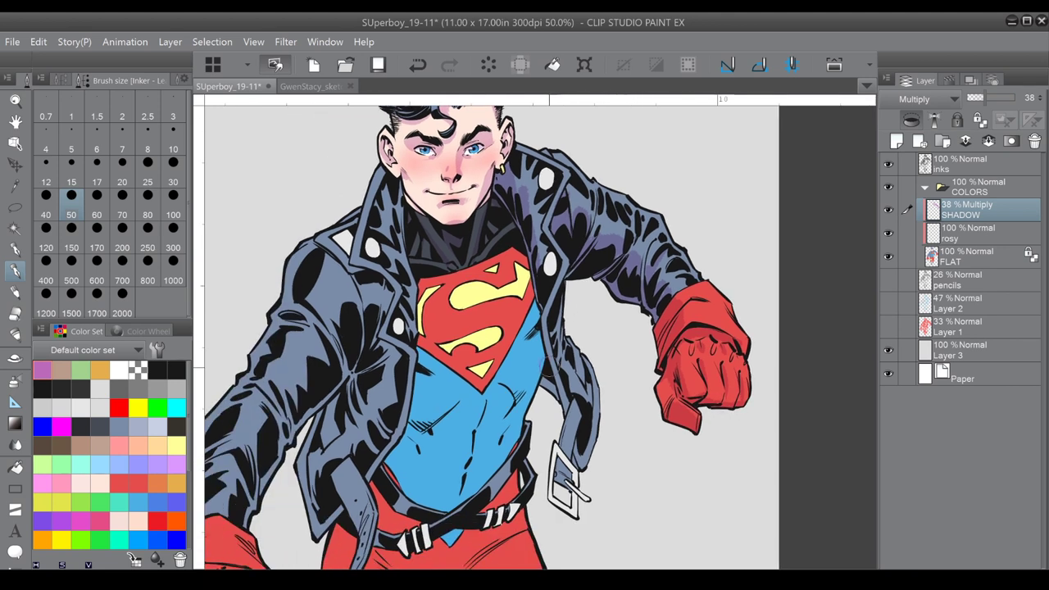
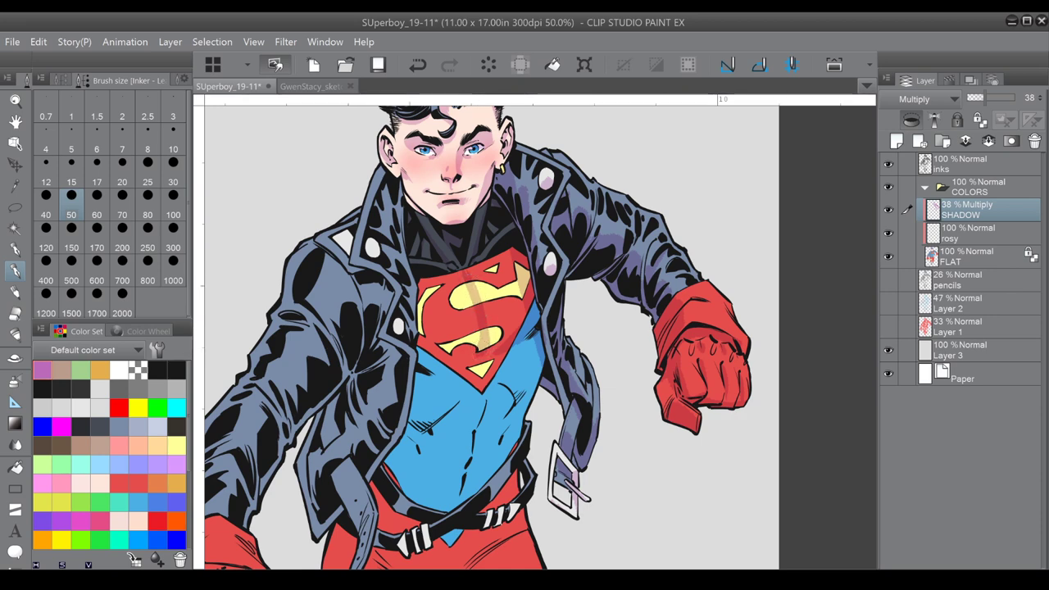
pyautogui.hotkey('shift', 'space')
pyautogui.press('space')
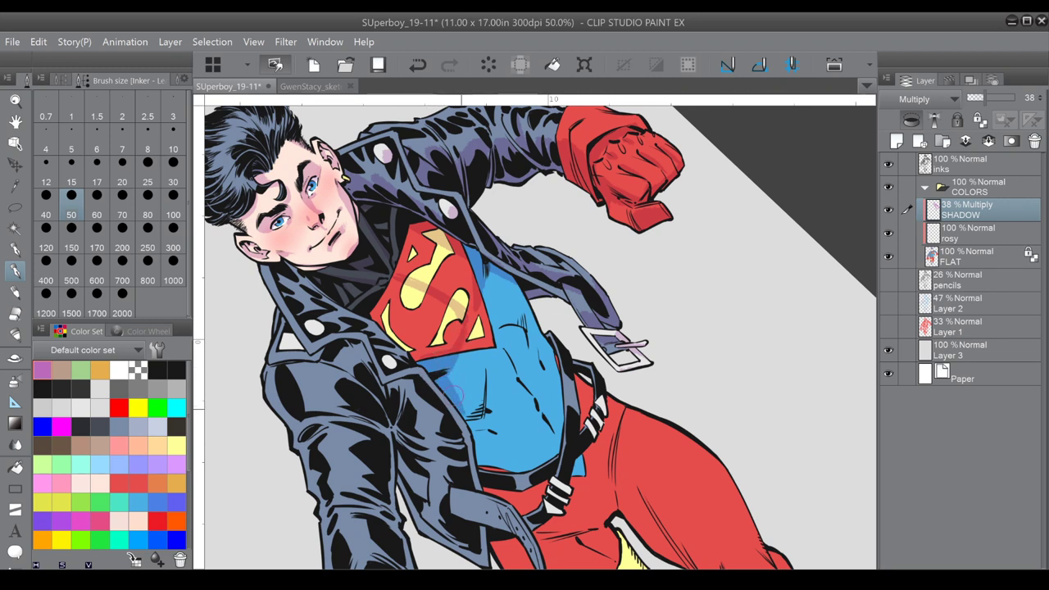
pyautogui.moveTo(449, 374); pyautogui.dragTo(483, 460)
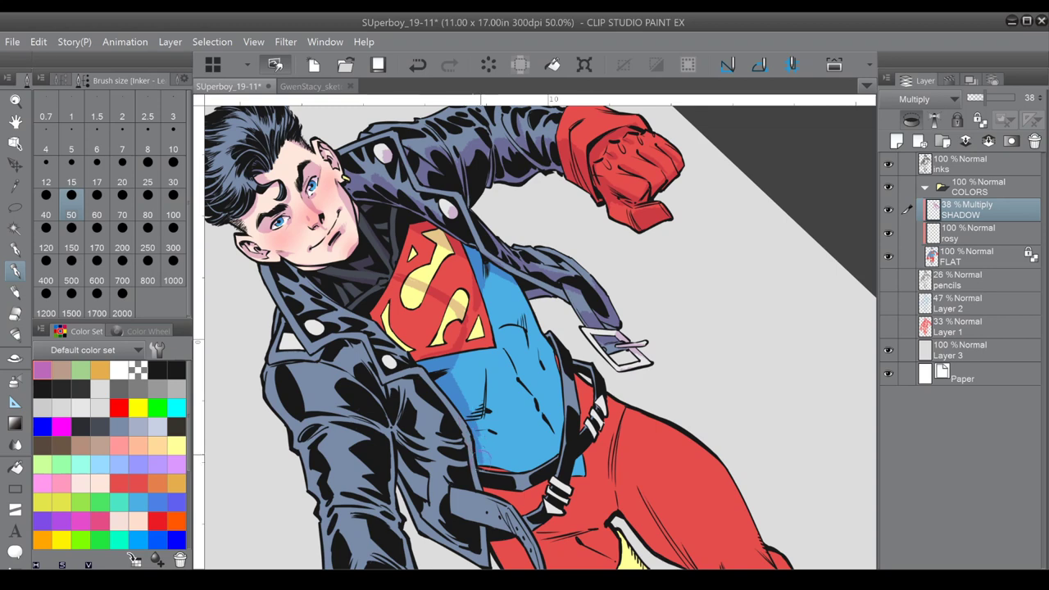
pyautogui.moveTo(599, 235); pyautogui.dragTo(647, 291)
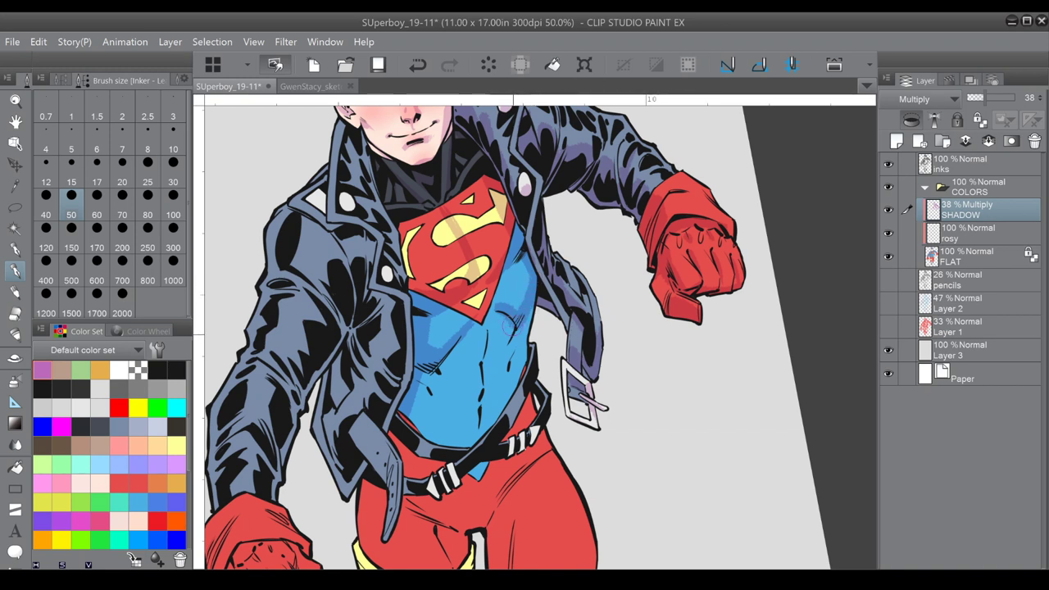
# Paint shadows around the abdominal muscles on the blue shirt.
pyautogui.moveTo(495, 332); pyautogui.dragTo(476, 422)
pyautogui.moveTo(514, 343); pyautogui.dragTo(502, 385)
pyautogui.moveTo(514, 357); pyautogui.dragTo(502, 385)
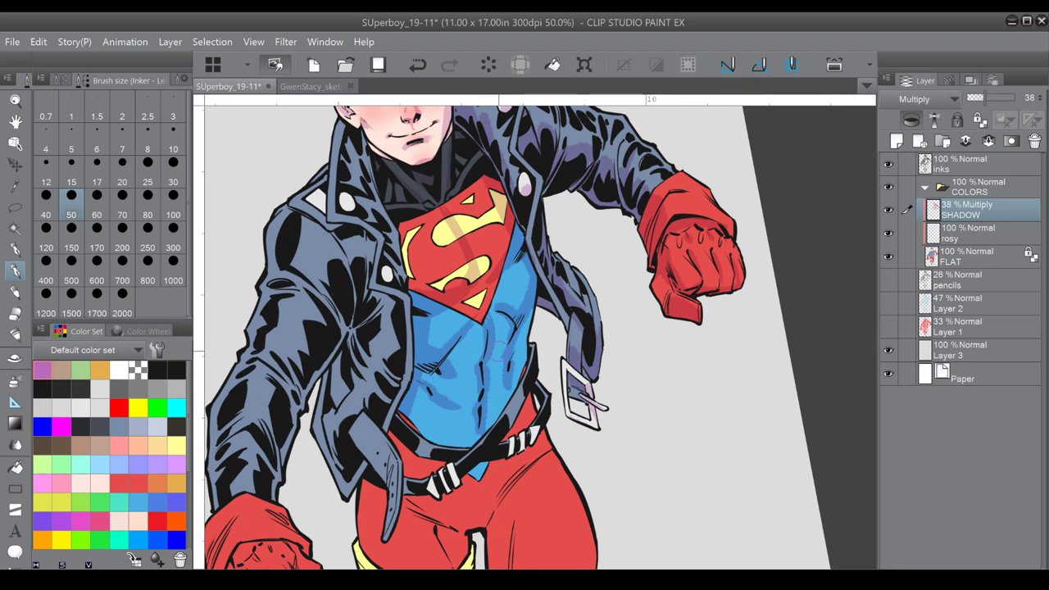
pyautogui.moveTo(505, 348); pyautogui.dragTo(496, 364)
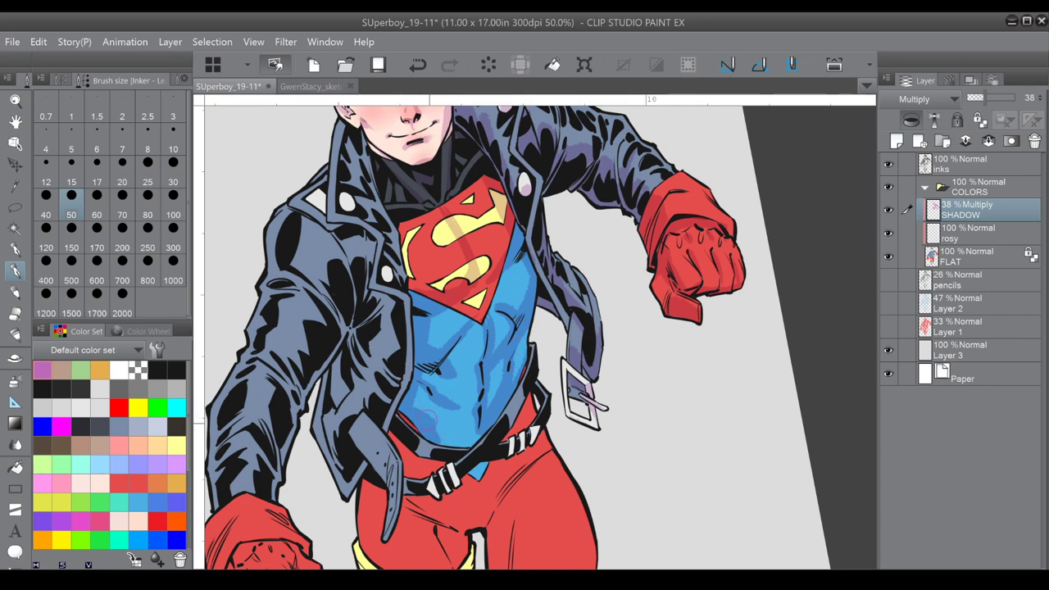
# Shade the red trousers across the hips and down the thigh and knee of the leg without the yellow band.
pyautogui.moveTo(449, 443); pyautogui.dragTo(425, 316)
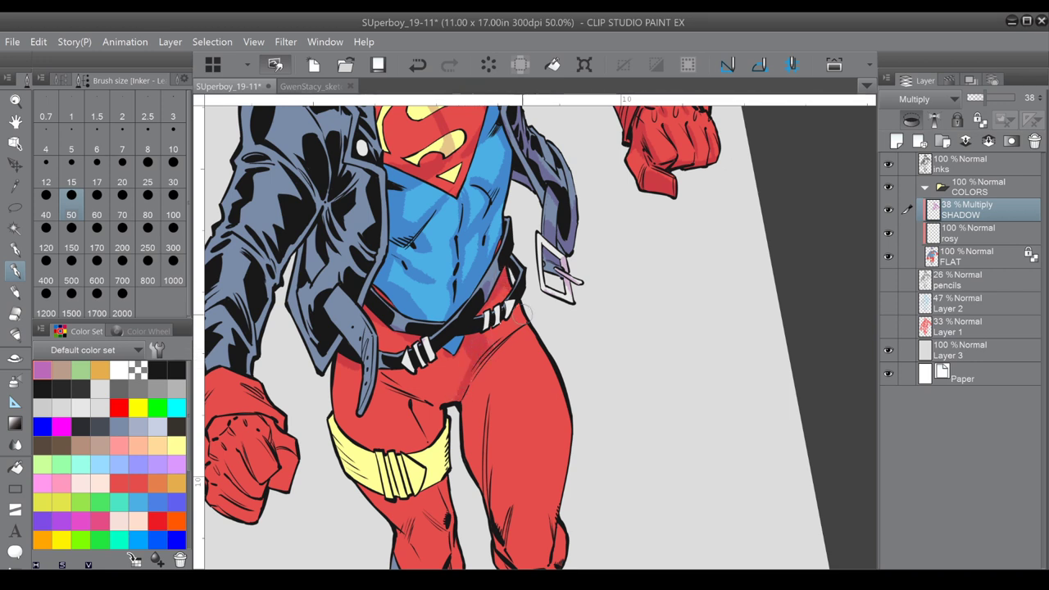
pyautogui.moveTo(529, 316); pyautogui.dragTo(544, 221)
pyautogui.scroll(-2, 508, 283)
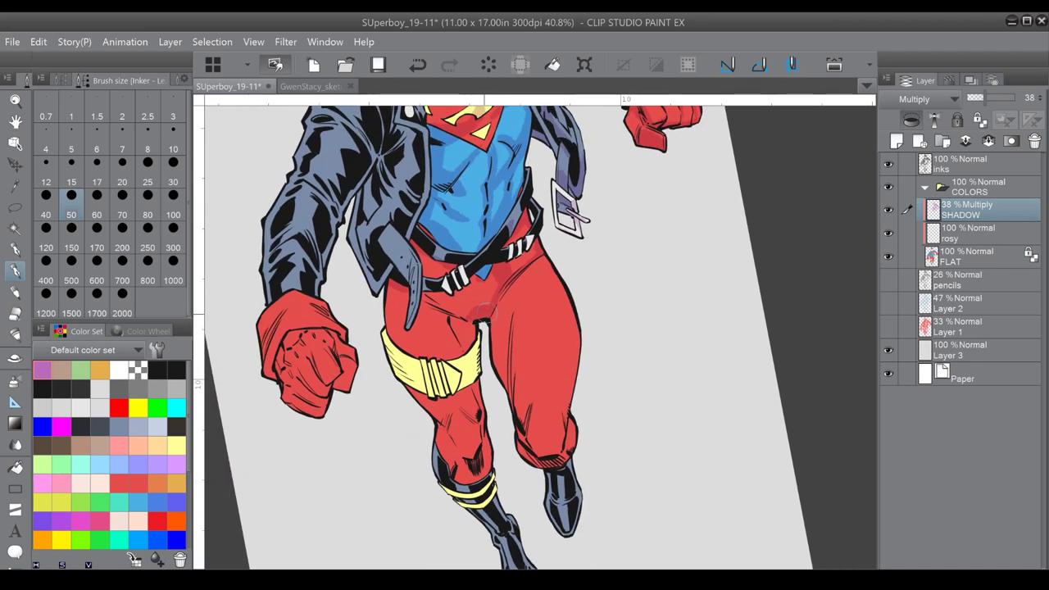
pyautogui.moveTo(467, 314); pyautogui.dragTo(442, 305)
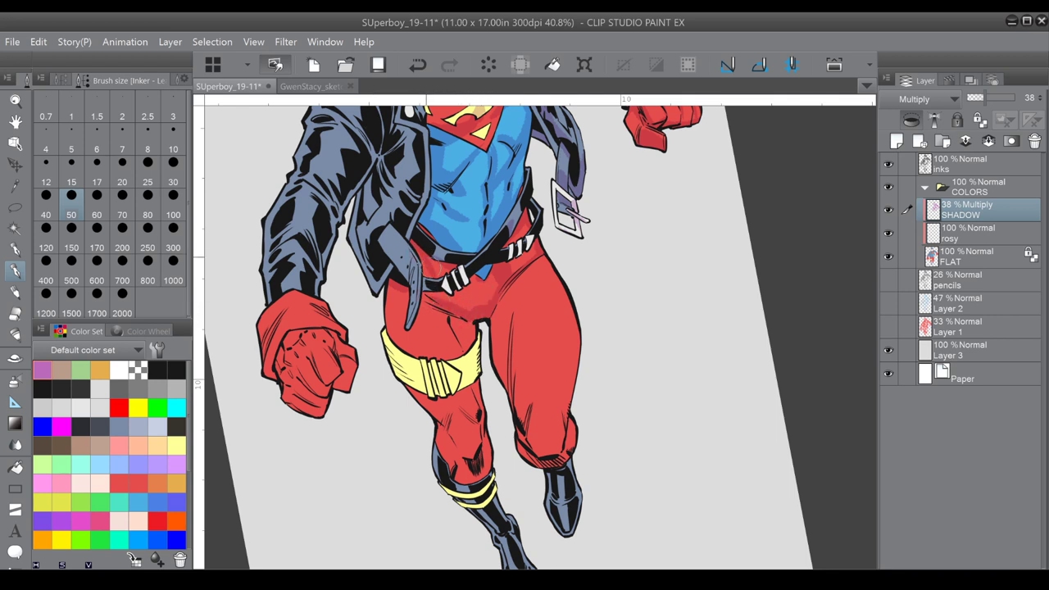
pyautogui.moveTo(521, 297)
pyautogui.mouseDown()
pyautogui.moveTo(519, 404)
pyautogui.moveTo(515, 373)
pyautogui.moveTo(526, 410)
pyautogui.mouseUp()
pyautogui.moveTo(510, 303); pyautogui.dragTo(502, 380)
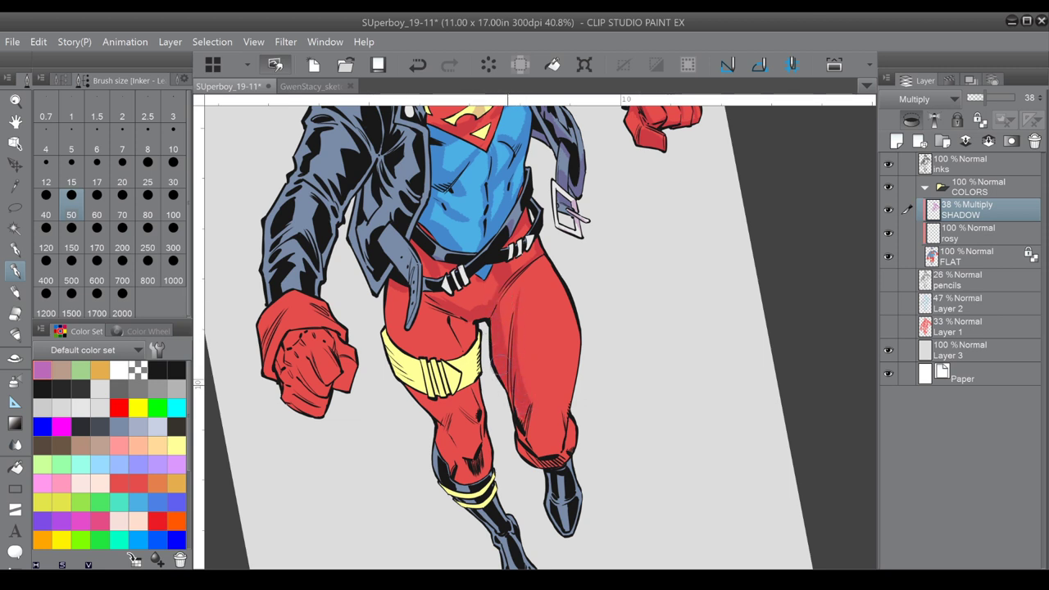
pyautogui.moveTo(551, 257)
pyautogui.mouseDown()
pyautogui.moveTo(570, 338)
pyautogui.moveTo(573, 314)
pyautogui.mouseUp()
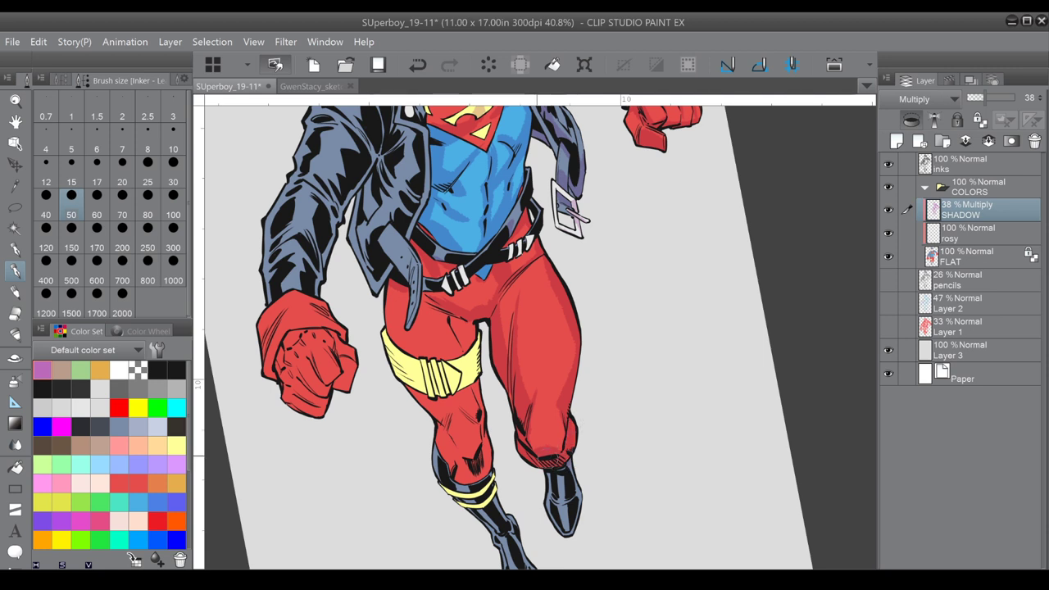
pyautogui.moveTo(538, 521); pyautogui.dragTo(546, 428)
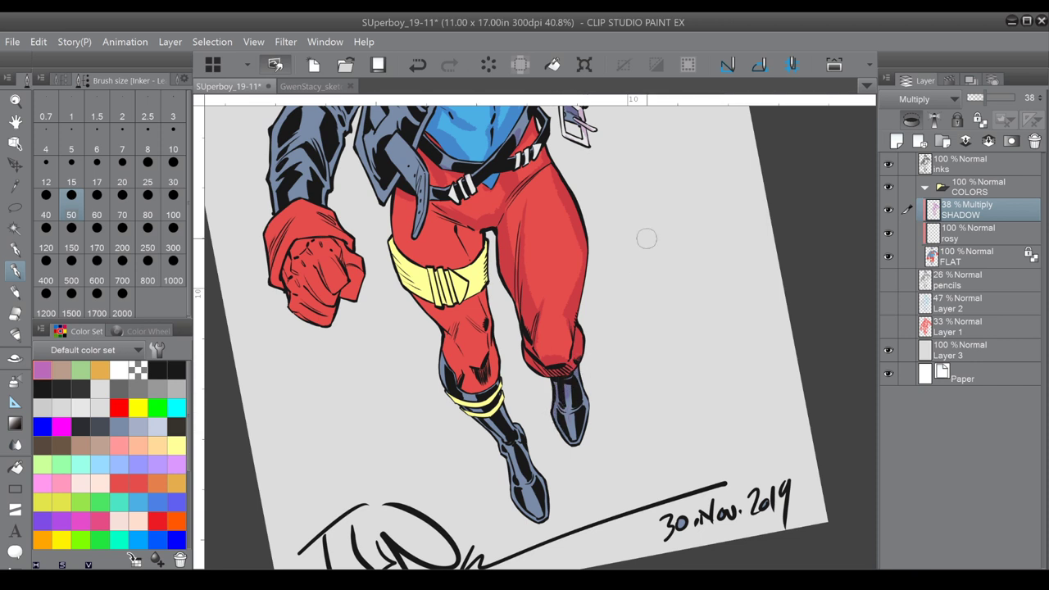
# Shade the jacket front, its buttons and the sleeve folds of the lowered arm.
pyautogui.moveTo(647, 238); pyautogui.dragTo(650, 333)
pyautogui.scroll(6, 500, 328)
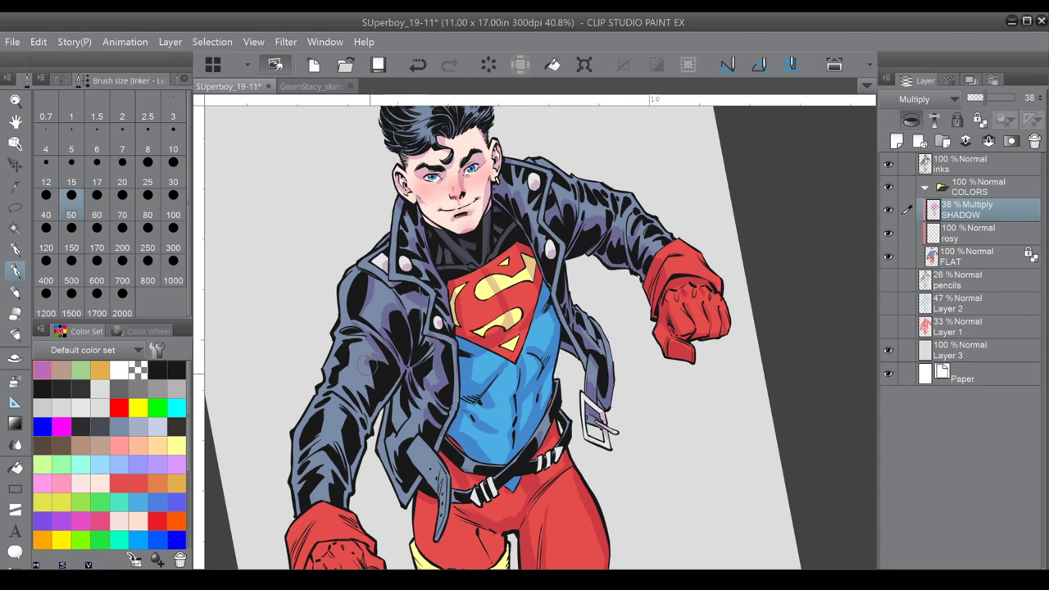
pyautogui.moveTo(503, 209); pyautogui.dragTo(544, 112)
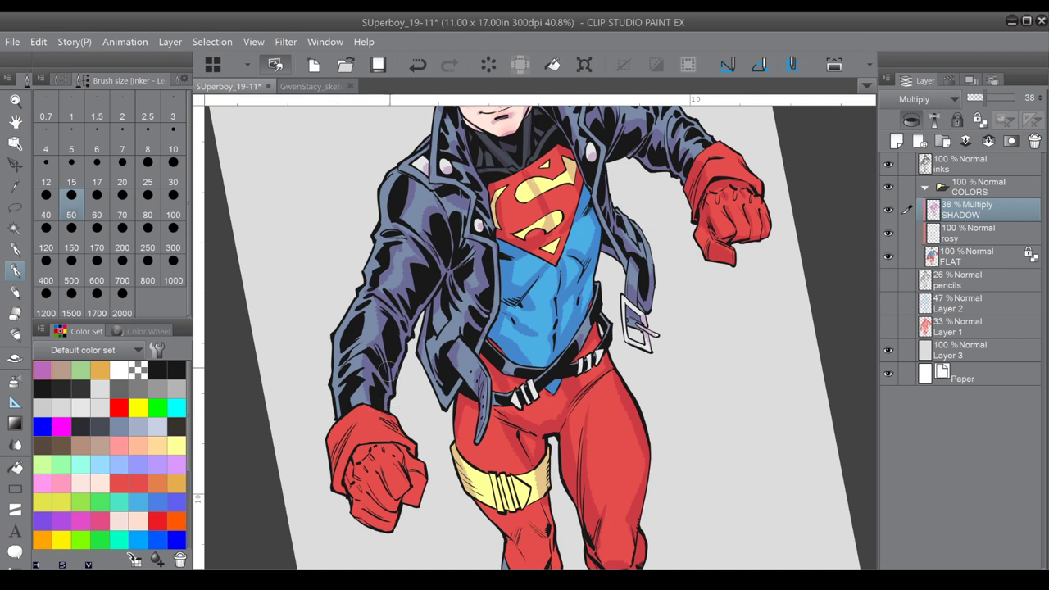
# Shade the cuff and fingers of the lowered arm's red glove.
pyautogui.moveTo(423, 313); pyautogui.dragTo(458, 272)
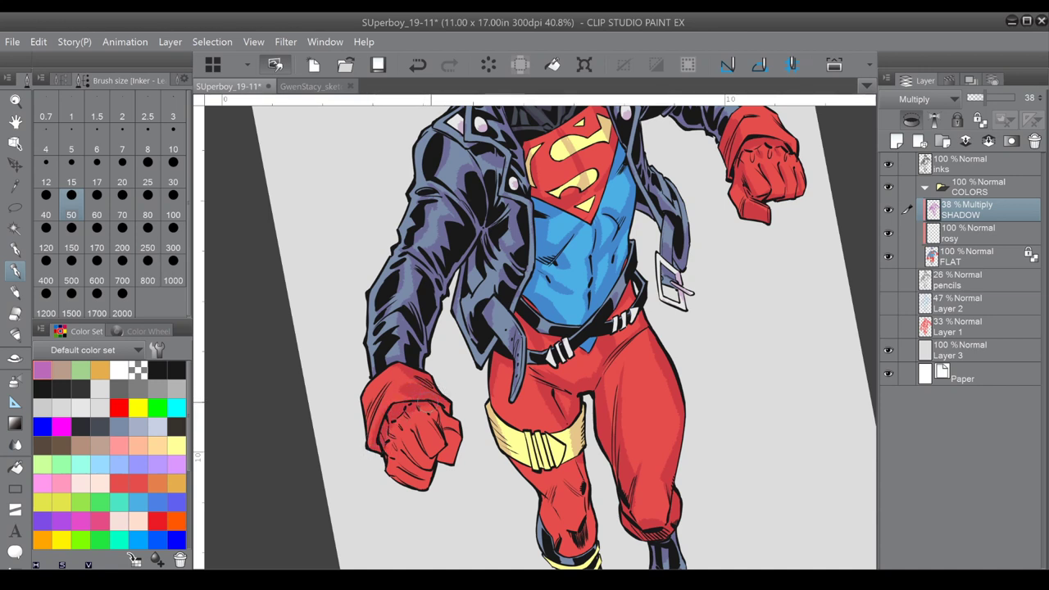
pyautogui.moveTo(454, 434); pyautogui.dragTo(445, 463)
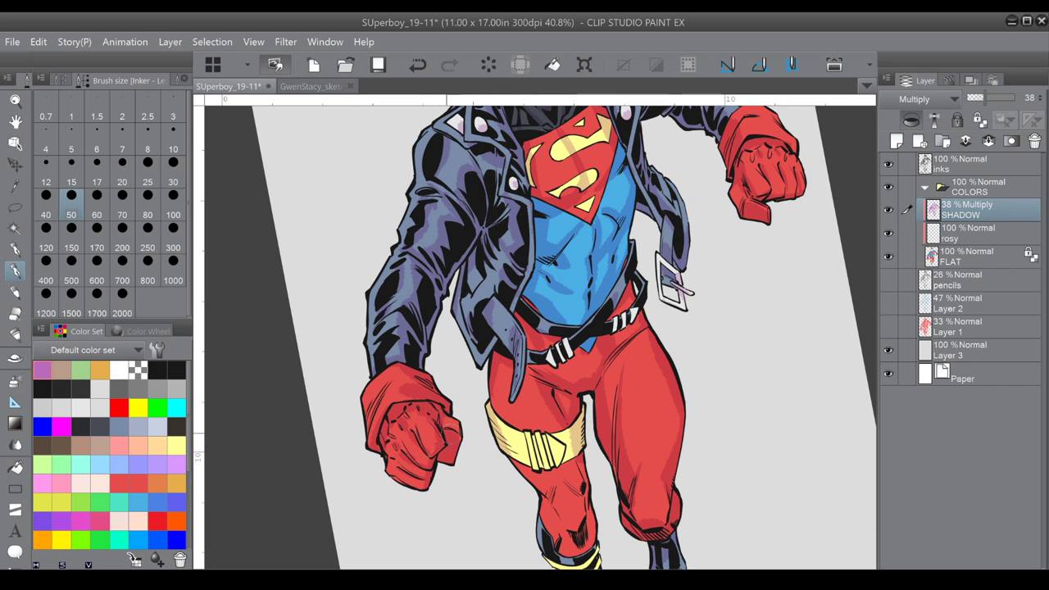
pyautogui.moveTo(451, 440)
pyautogui.mouseDown()
pyautogui.moveTo(362, 337)
pyautogui.moveTo(315, 301)
pyautogui.mouseUp()
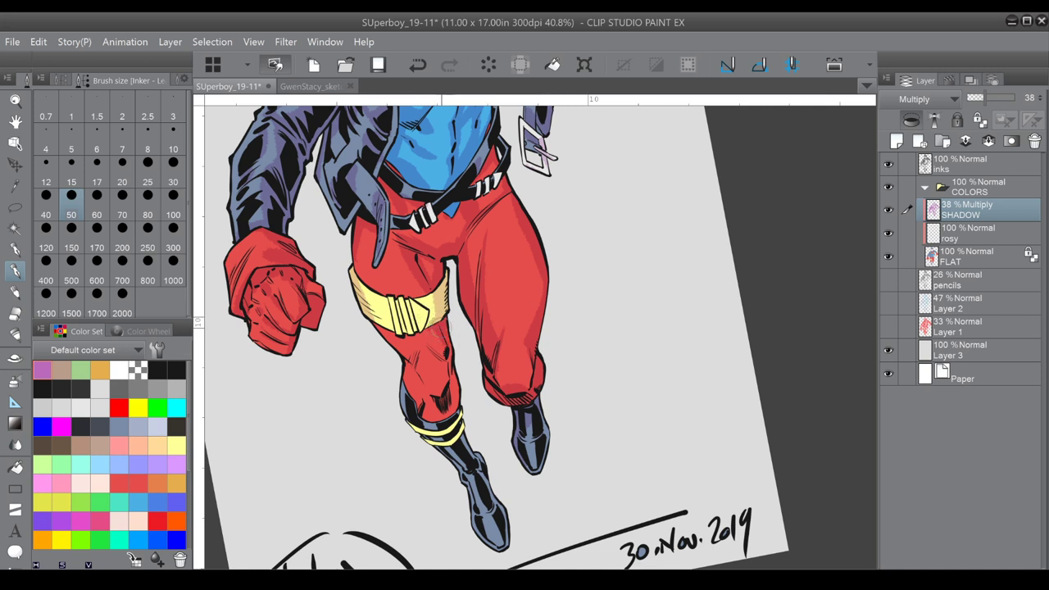
# Shade the red trouser leg below the yellow thigh band and the yellow bands around the top of its boot.
pyautogui.moveTo(441, 377)
pyautogui.mouseDown()
pyautogui.moveTo(434, 395)
pyautogui.moveTo(455, 406)
pyautogui.moveTo(422, 421)
pyautogui.moveTo(421, 402)
pyautogui.mouseUp()
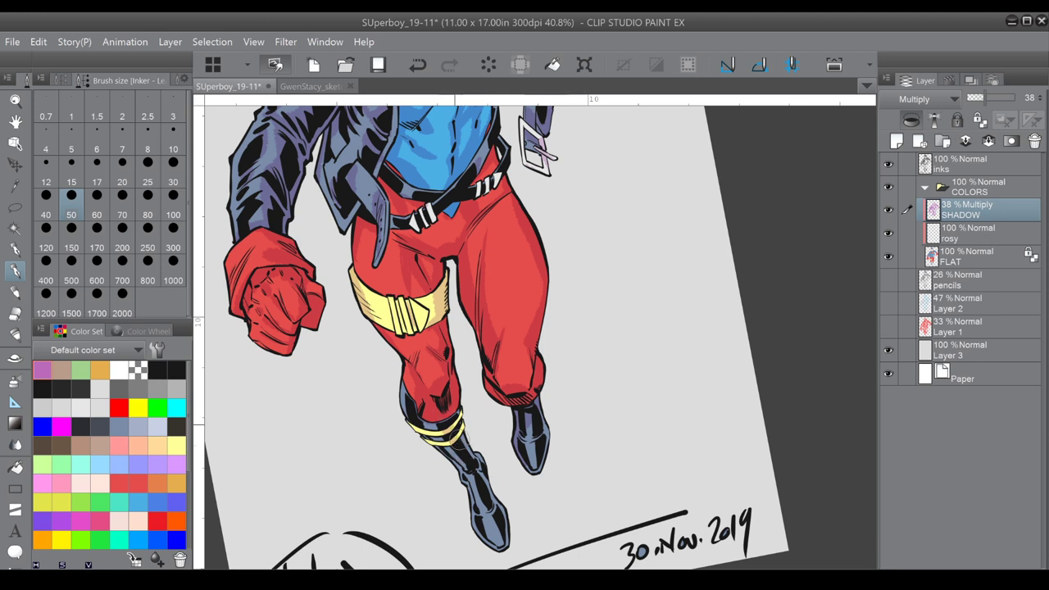
pyautogui.moveTo(463, 414); pyautogui.dragTo(462, 424)
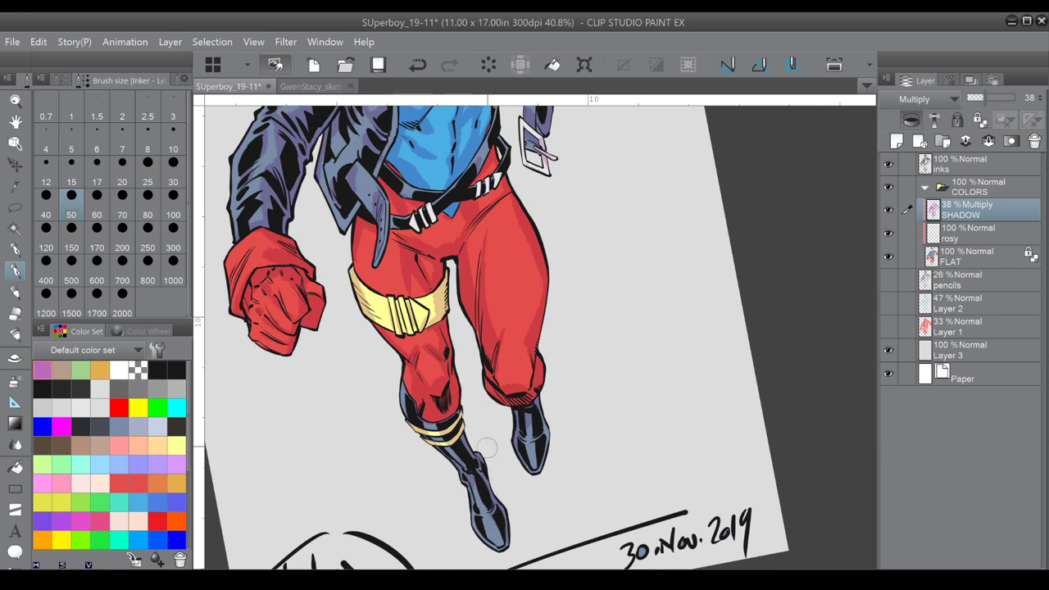
# Examine the finished shading over the whole figure, from the legs and jacket up to the face and hair.
pyautogui.scroll(3, 487, 448)
pyautogui.hotkey('ctrl', '-')
pyautogui.scroll(2, 512, 402)
pyautogui.hotkey('ctrl', '@')
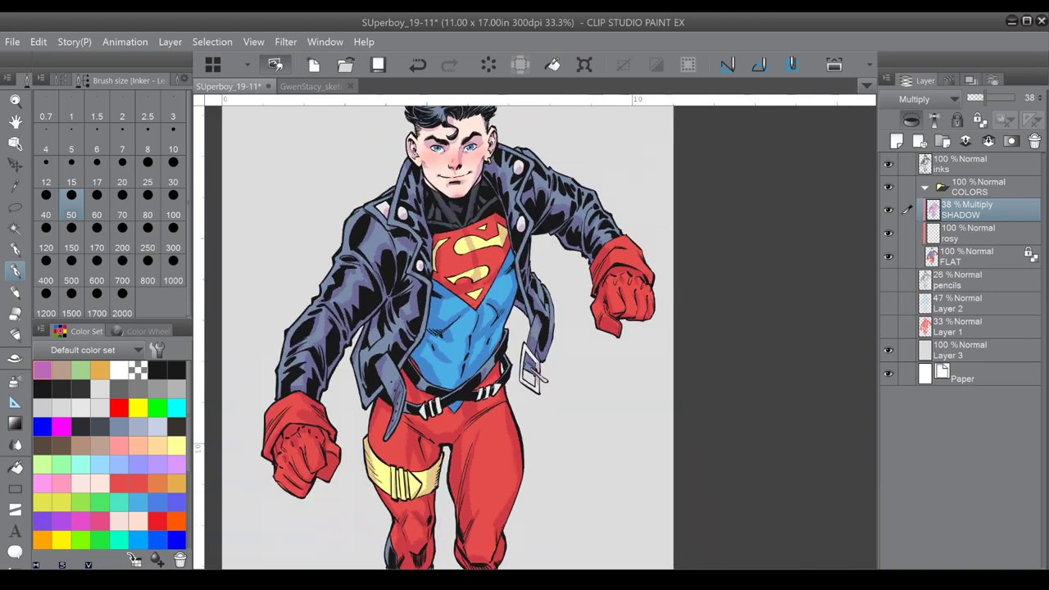
pyautogui.scroll(2, 513, 402)
pyautogui.scroll(1, 487, 332)
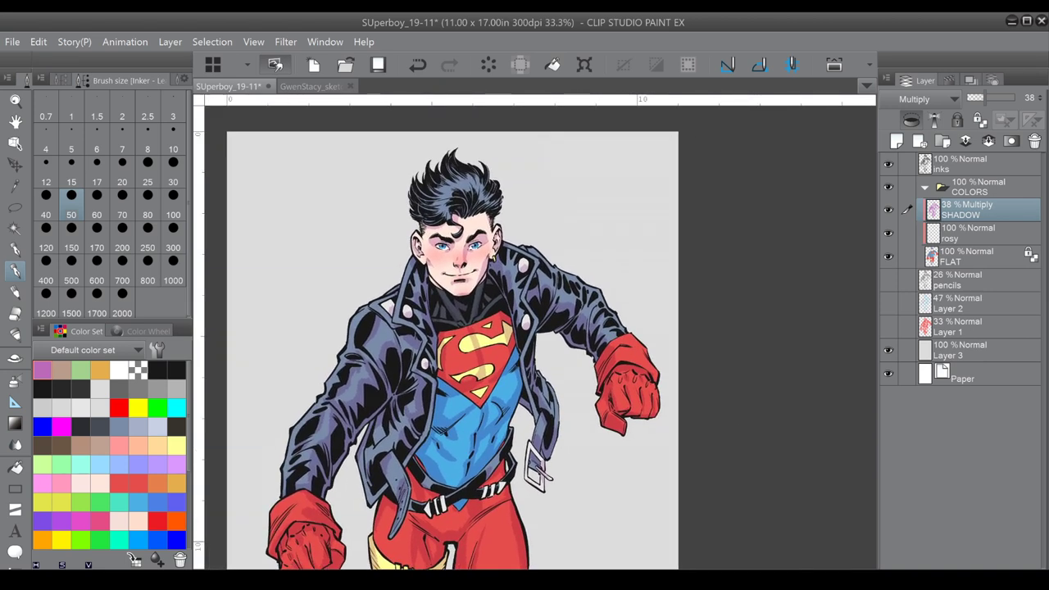
pyautogui.scroll(1, 487, 331)
pyautogui.scroll(3, 434, 199)
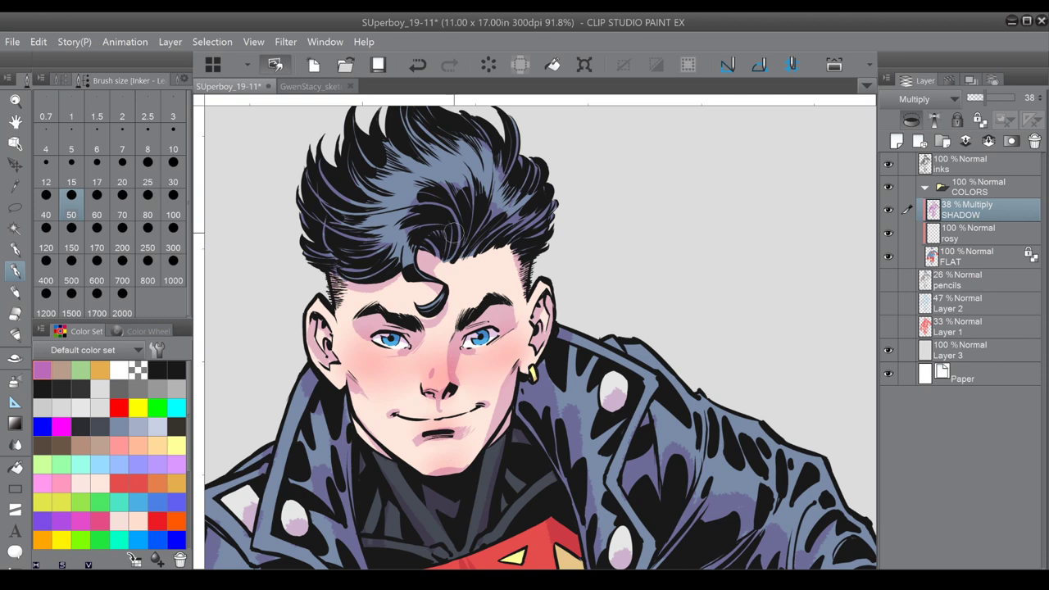
pyautogui.scroll(-5, 537, 332)
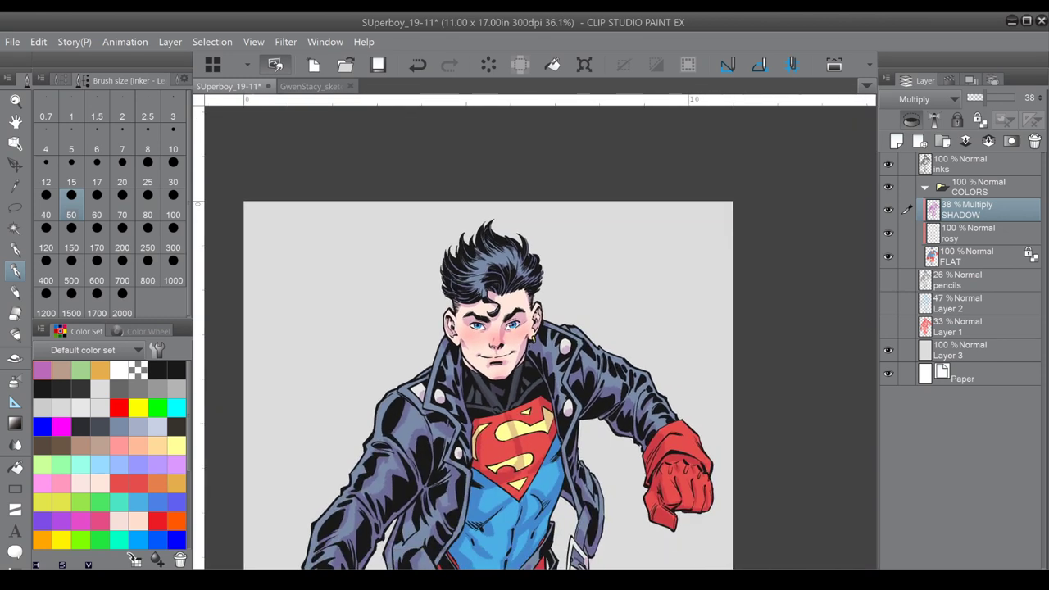
# Activate the FLAT layer and choose a darker, more saturated blue (RGB 81, 107, 148) based on the blue-grey swatch.
pyautogui.click(970, 258)
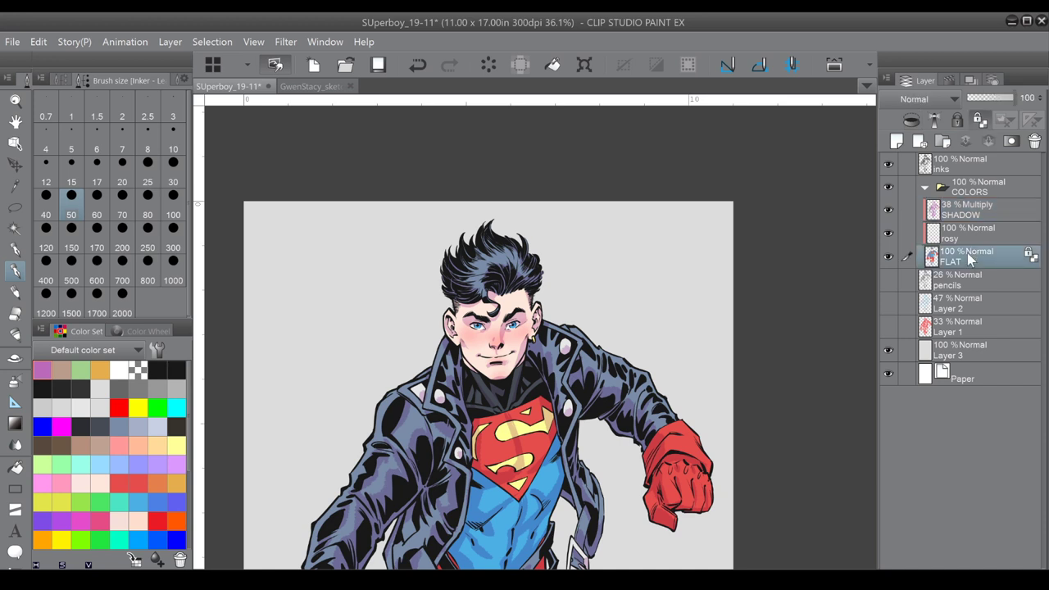
pyautogui.click(119, 427)
pyautogui.click(139, 332)
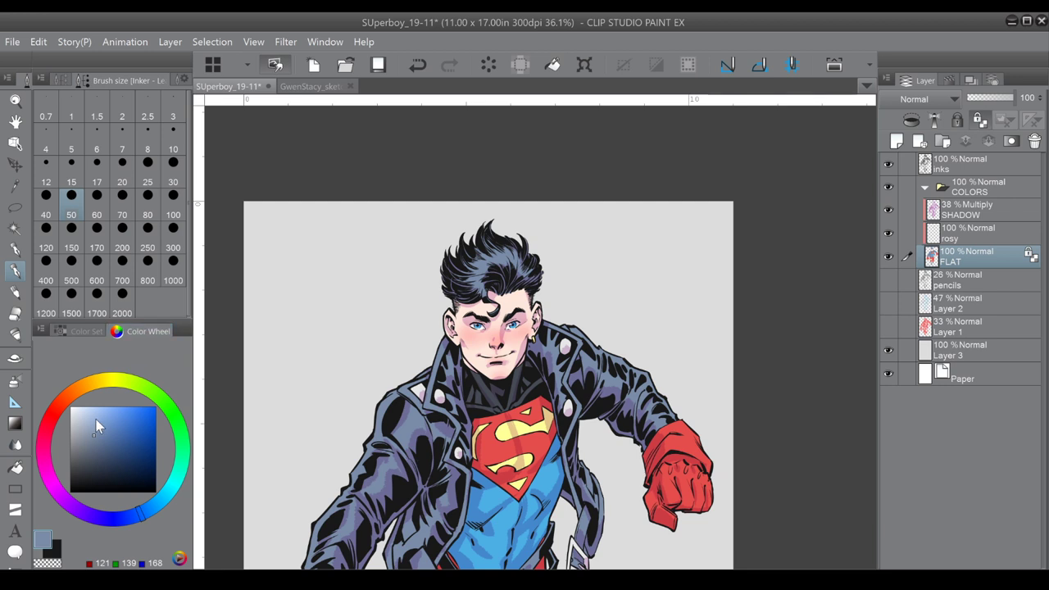
pyautogui.click(97, 442)
pyautogui.click(107, 443)
# Try to repaint the hair by hand in the darker blue with the Inker - G Nib brush, and undo it.
pyautogui.click(19, 250)
pyautogui.click(15, 270)
pyautogui.click(58, 80)
pyautogui.click(163, 128)
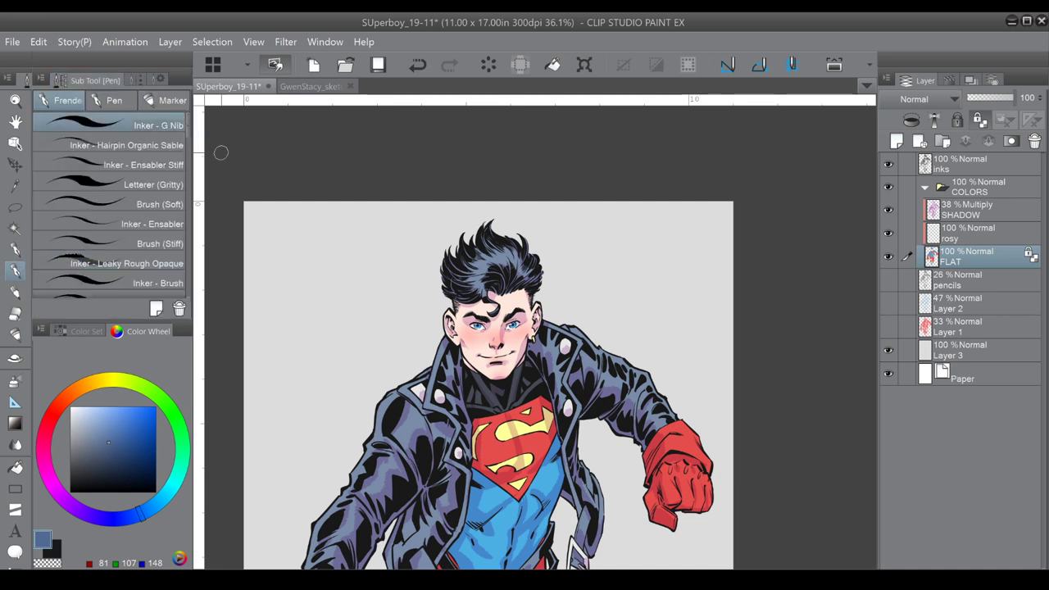
pyautogui.click(149, 81)
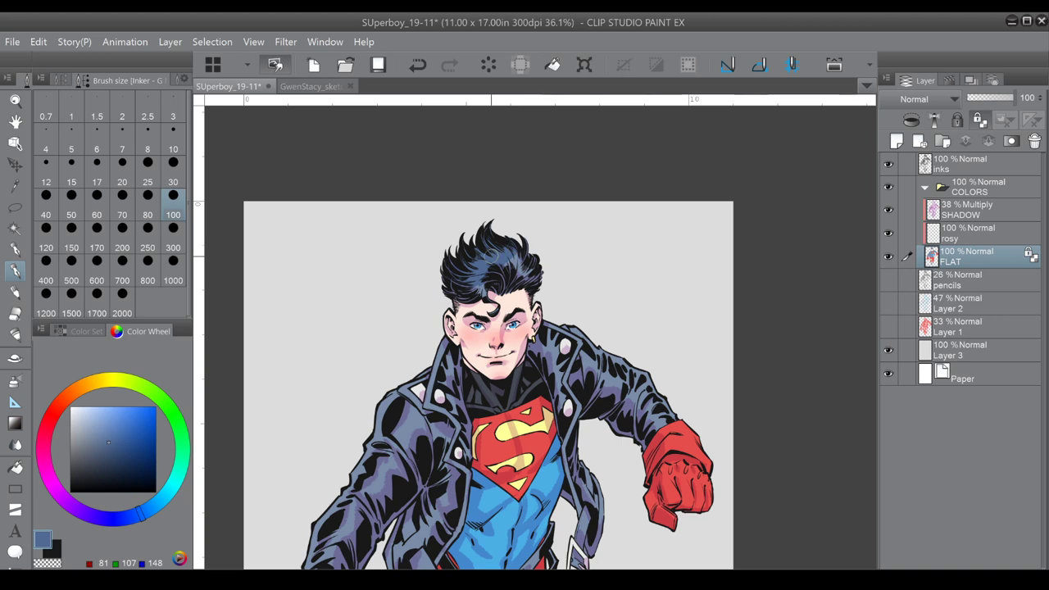
pyautogui.scroll(5, 540, 253)
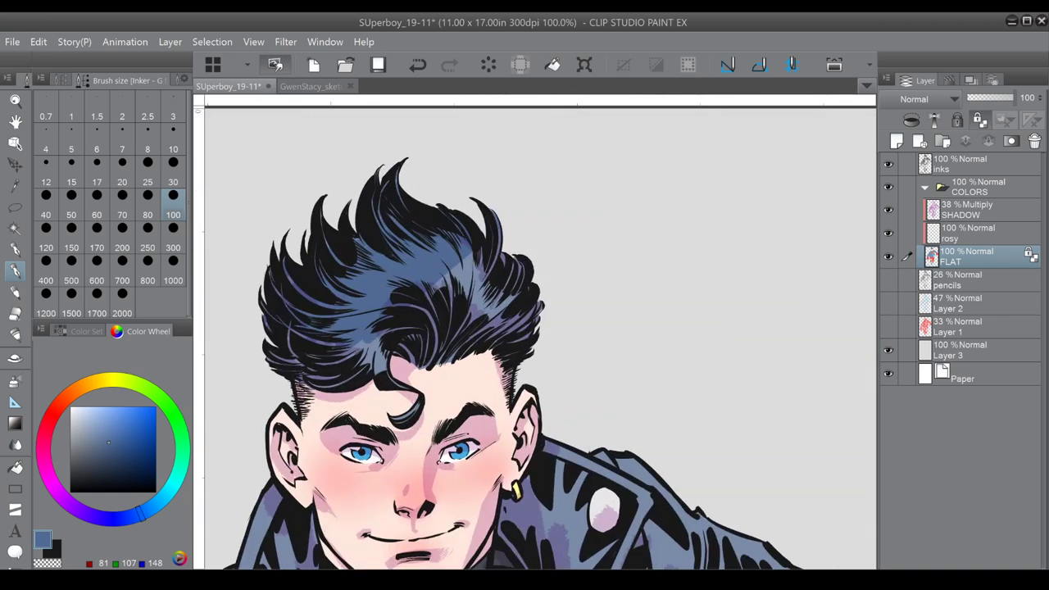
pyautogui.hotkey('ctrl', 'z')
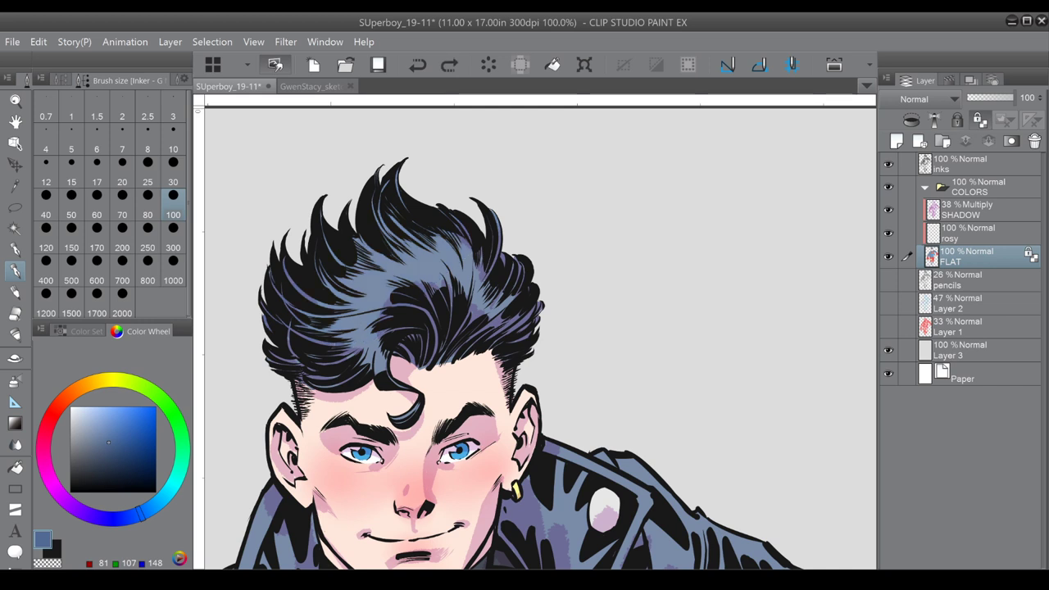
# Select the hair and forehead curl by color area on the FLAT layer, fill them with the darker blue, and clear the selection.
pyautogui.press('w')
pyautogui.click(427, 264)
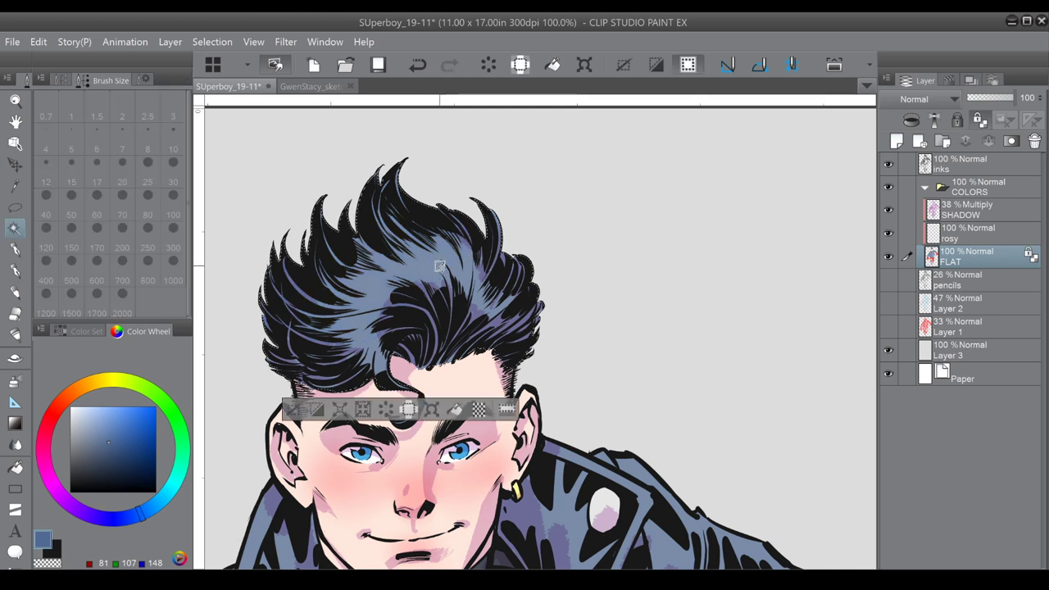
pyautogui.click(454, 410)
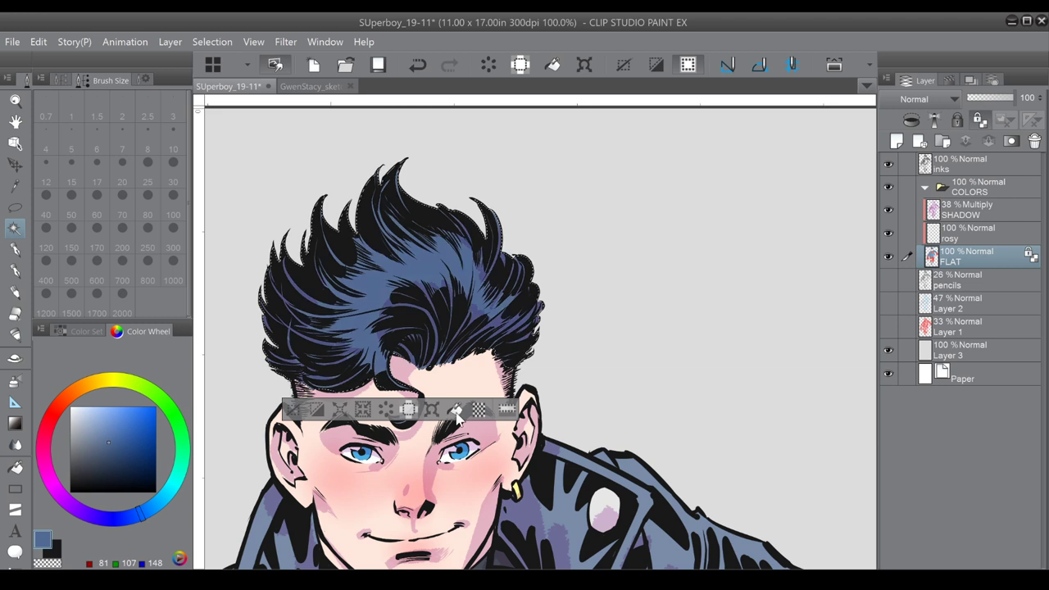
pyautogui.click(292, 409)
pyautogui.click(410, 418)
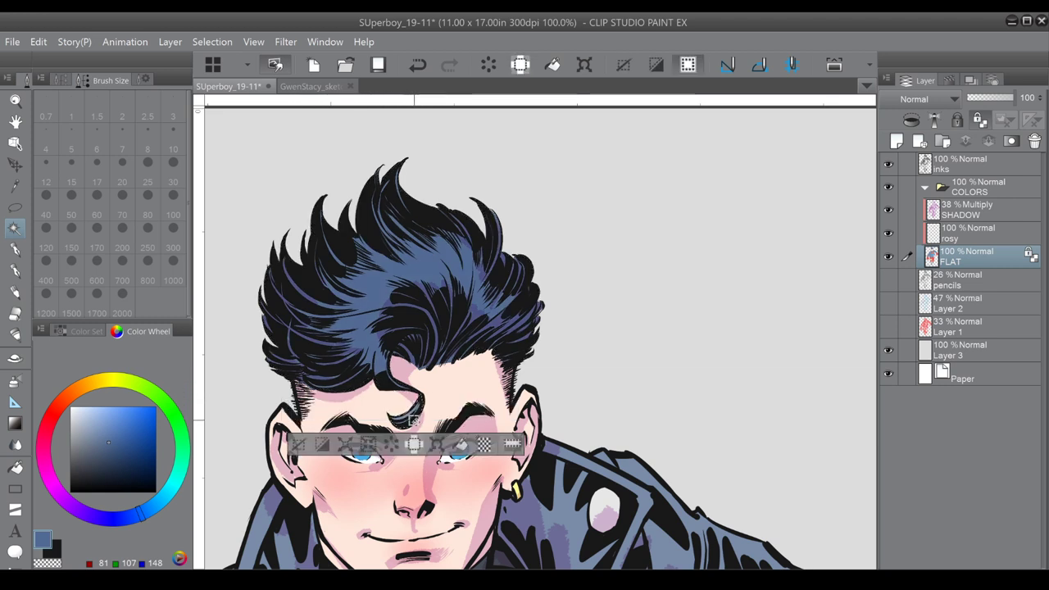
pyautogui.click(299, 444)
# Add a new layer named HIGHLIGHT above the SHADOW layer and set its blending mode to Color dodge.
pyautogui.hotkey('ctrl', '-')
pyautogui.hotkey('ctrl', '-')
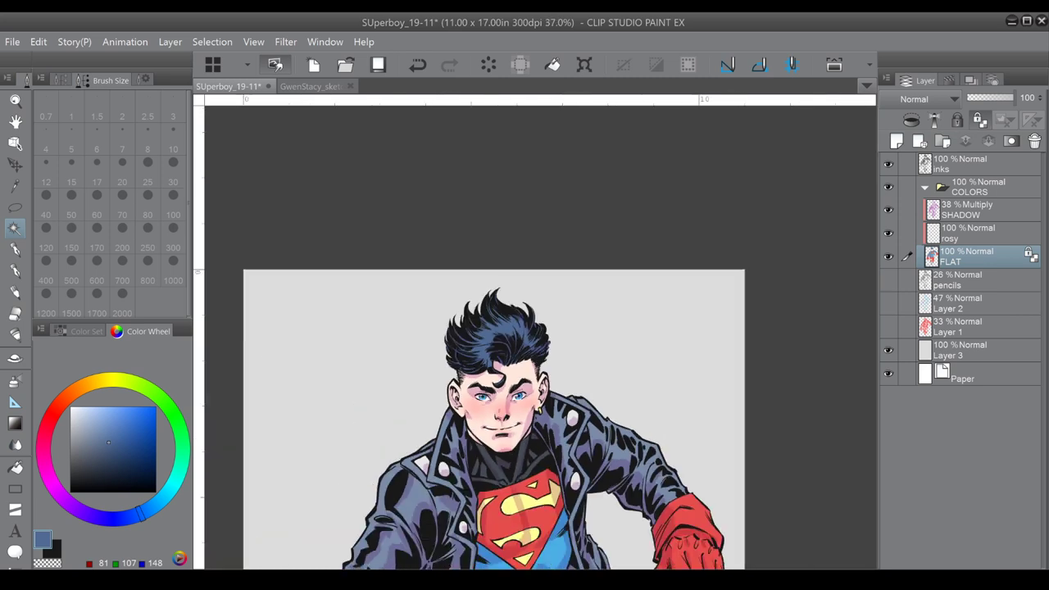
pyautogui.scroll(-2, 475, 336)
pyautogui.scroll(1, 476, 336)
pyautogui.hotkey('ctrl', '-')
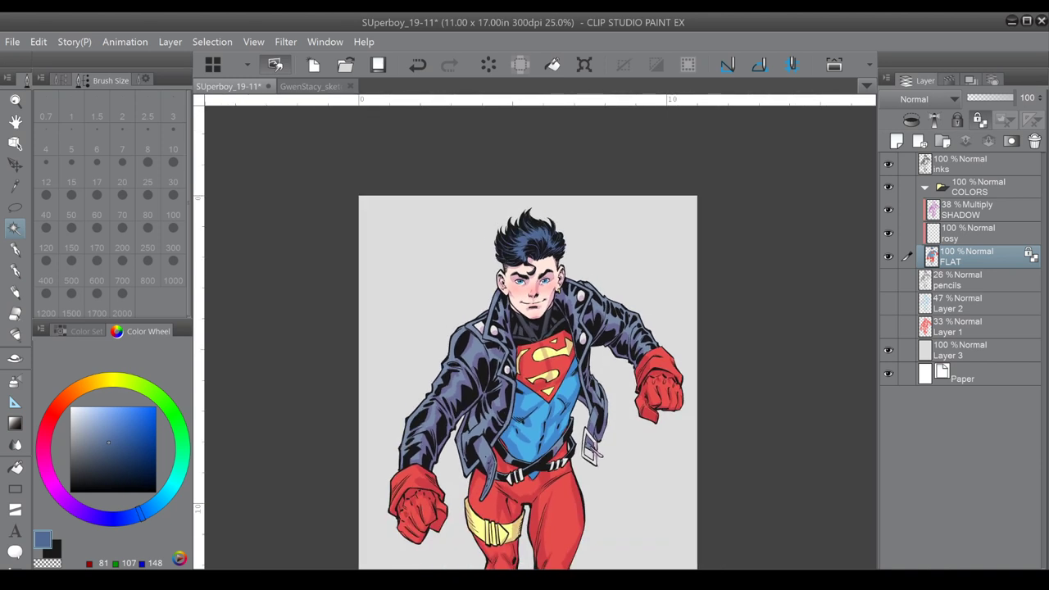
pyautogui.moveTo(527, 382); pyautogui.dragTo(481, 379)
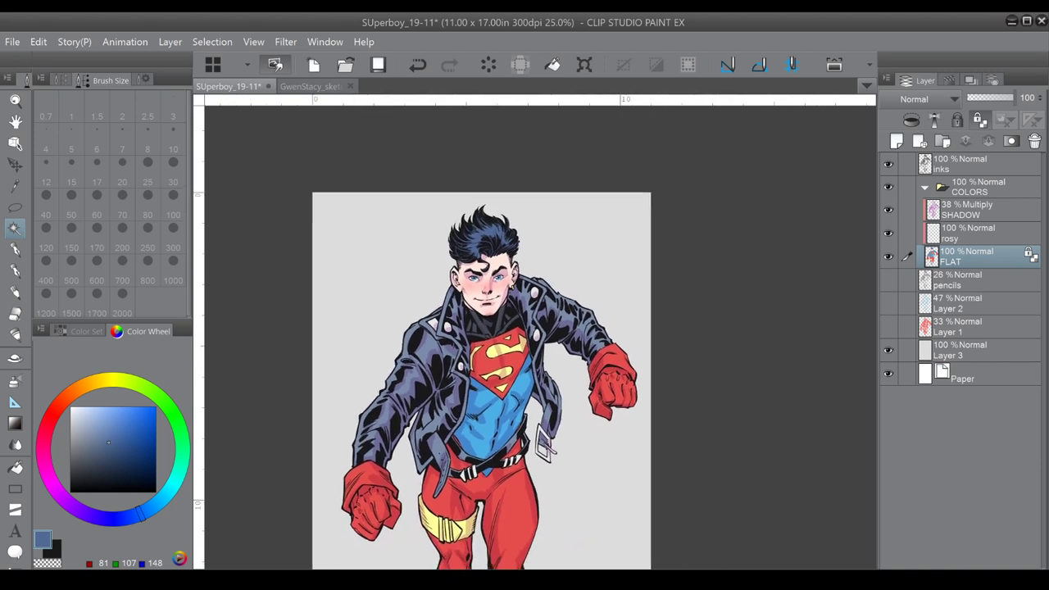
pyautogui.click(969, 213)
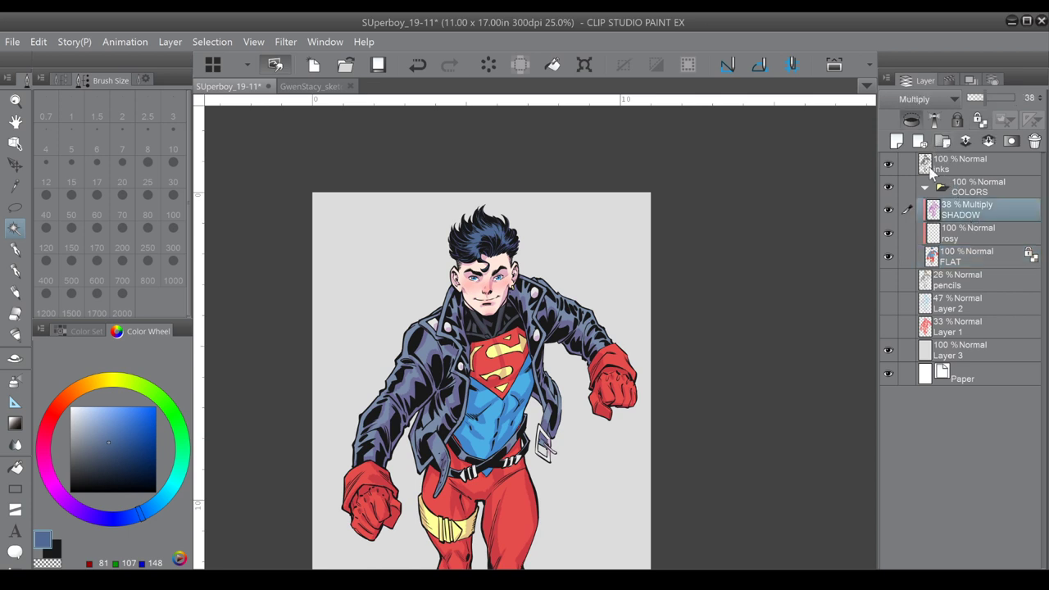
pyautogui.click(901, 142)
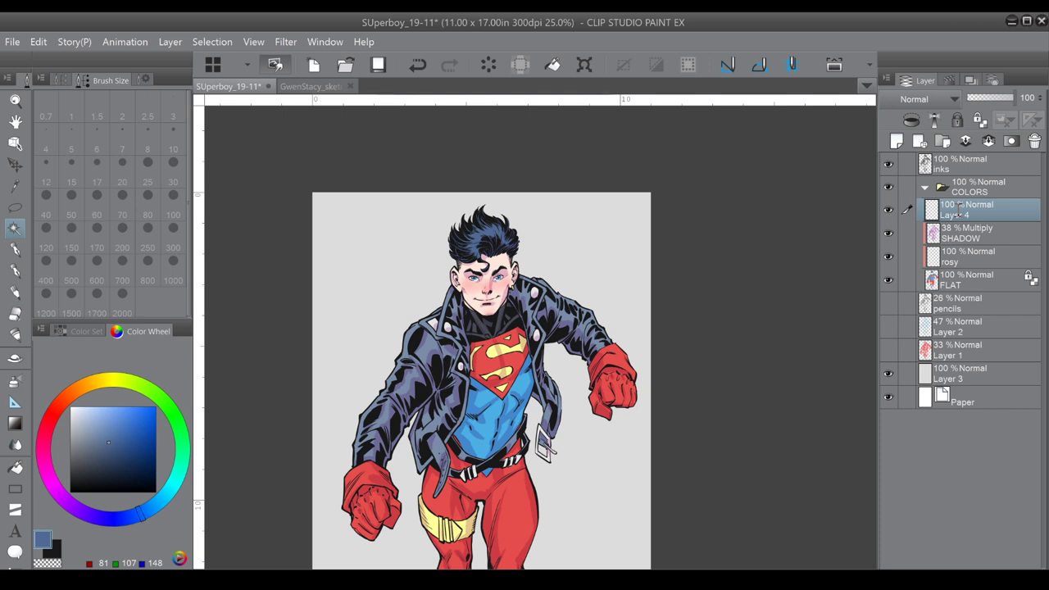
pyautogui.doubleClick(959, 212)
pyautogui.write('HIGHLIGHT')
pyautogui.press('Return')
pyautogui.click(928, 99)
pyautogui.click(887, 334)
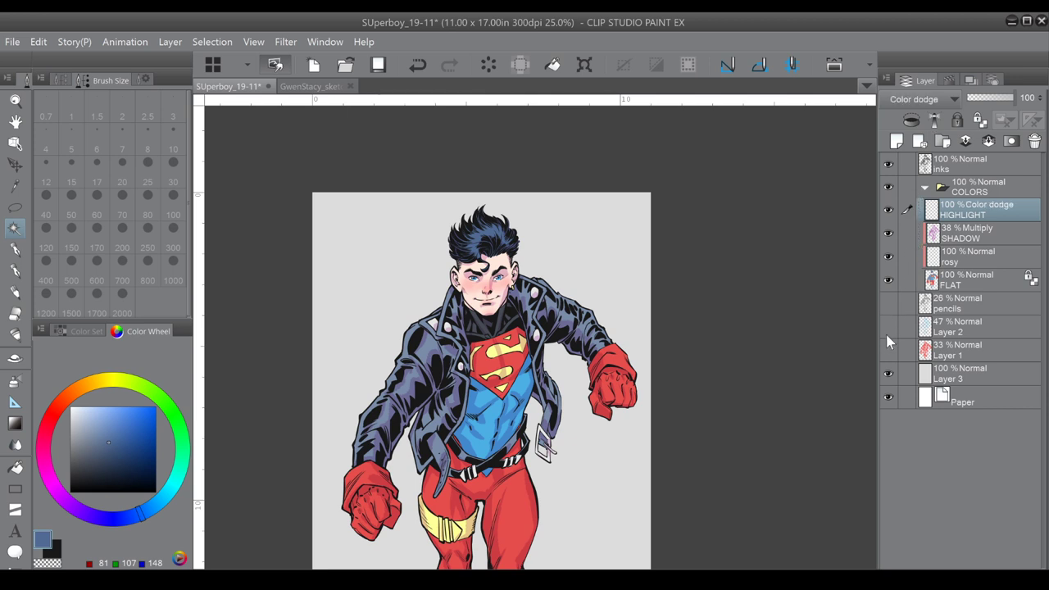
# Paint a curved band of grey highlights across the hair on the HIGHLIGHT layer with the Inker - Leaky Rough Opaque brush.
pyautogui.click(54, 78)
pyautogui.click(17, 249)
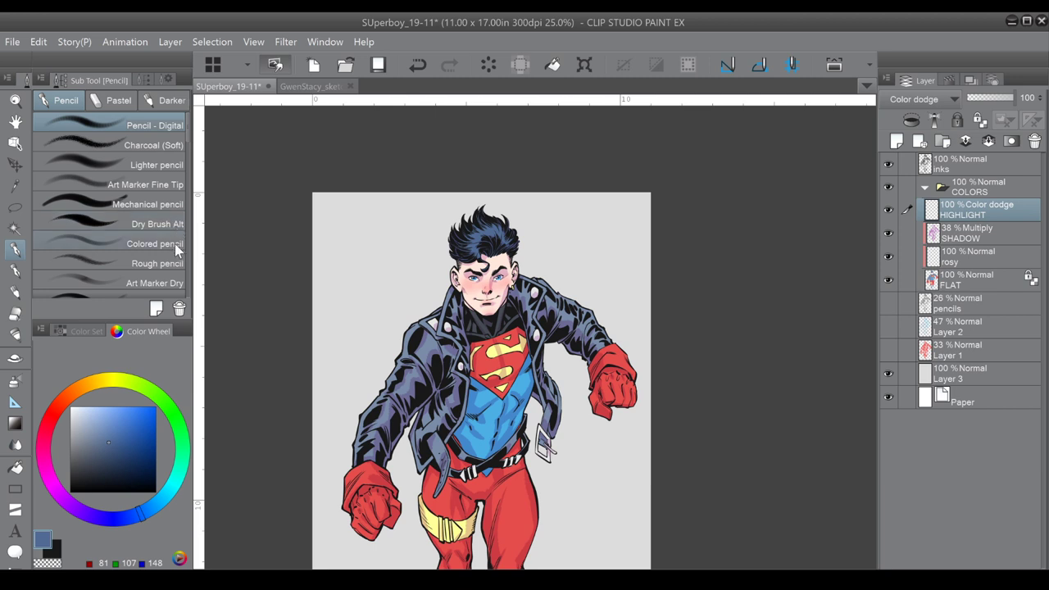
pyautogui.scroll(-5, 185, 205)
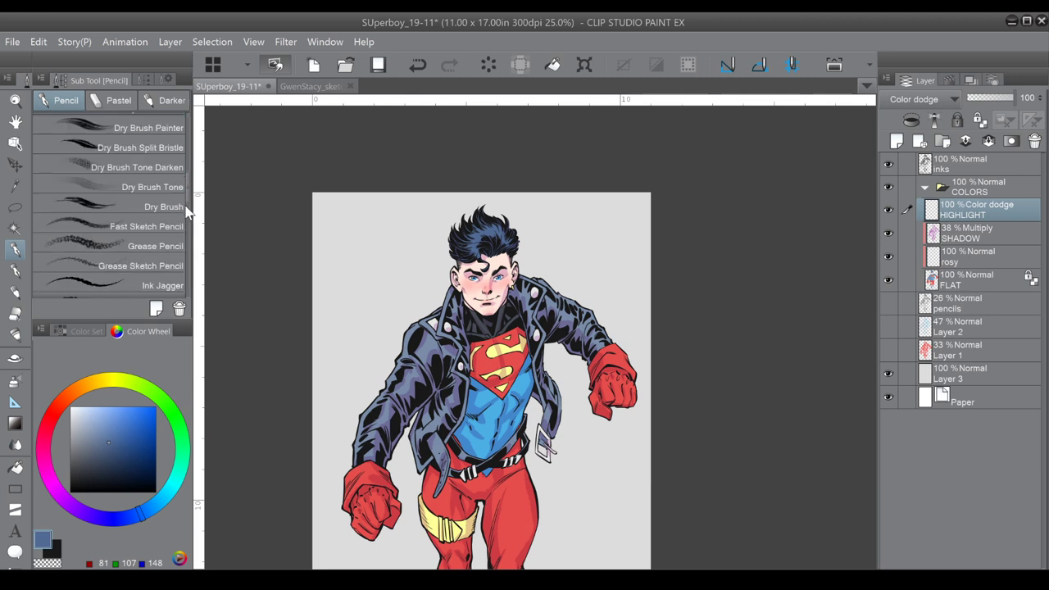
pyautogui.click(24, 264)
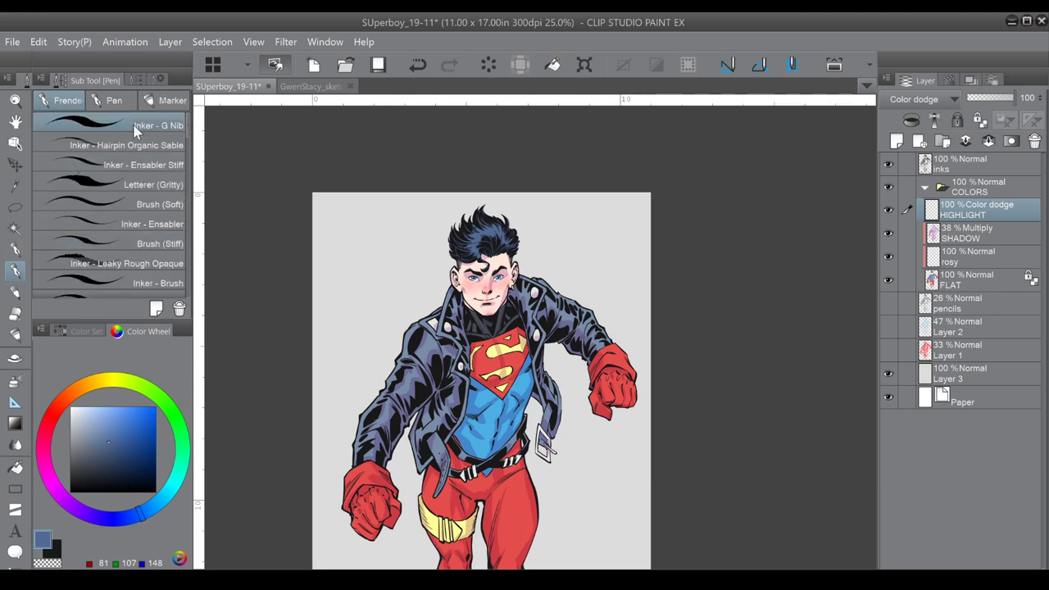
pyautogui.click(168, 259)
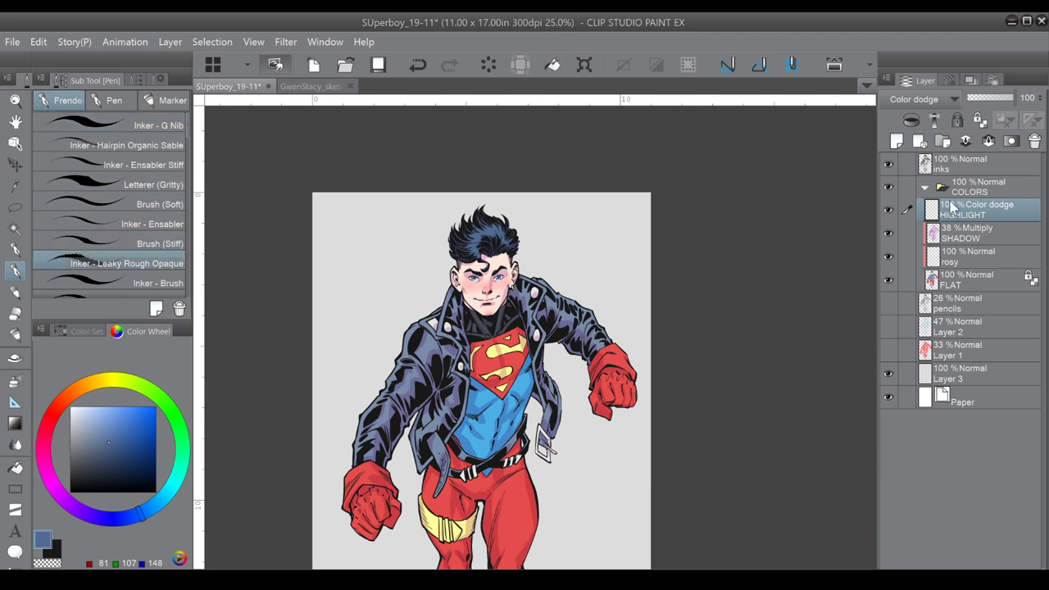
pyautogui.scroll(2, 524, 255)
pyautogui.moveTo(524, 255); pyautogui.dragTo(576, 320)
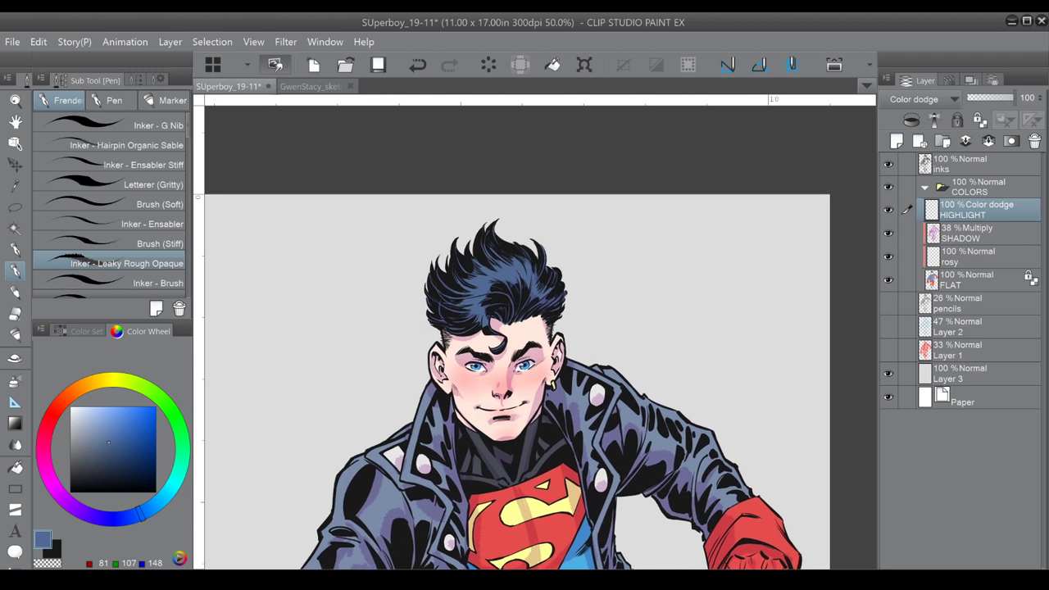
pyautogui.scroll(1, 538, 343)
pyautogui.click(82, 331)
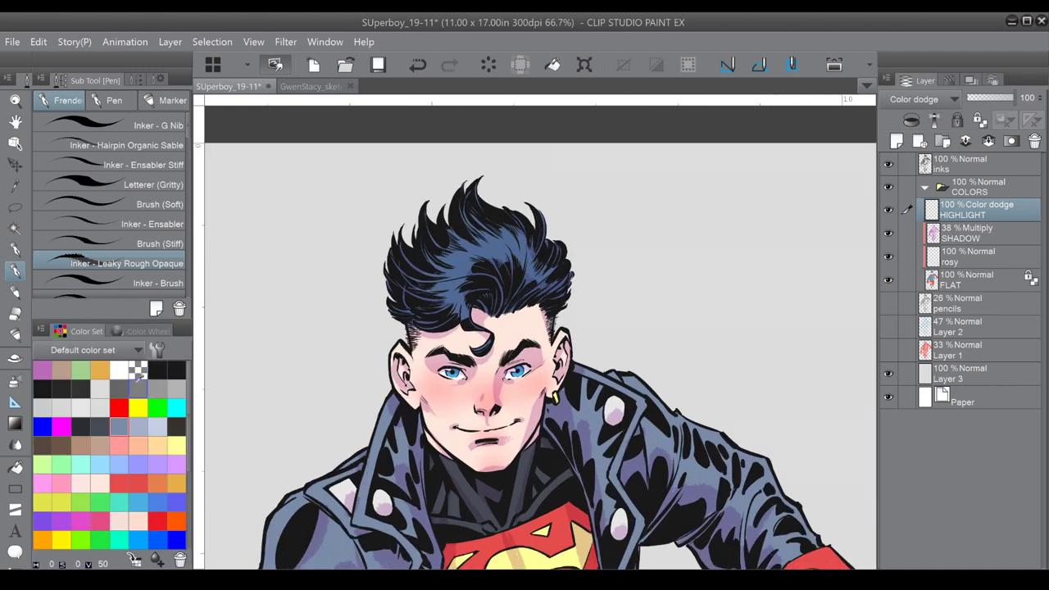
pyautogui.click(138, 387)
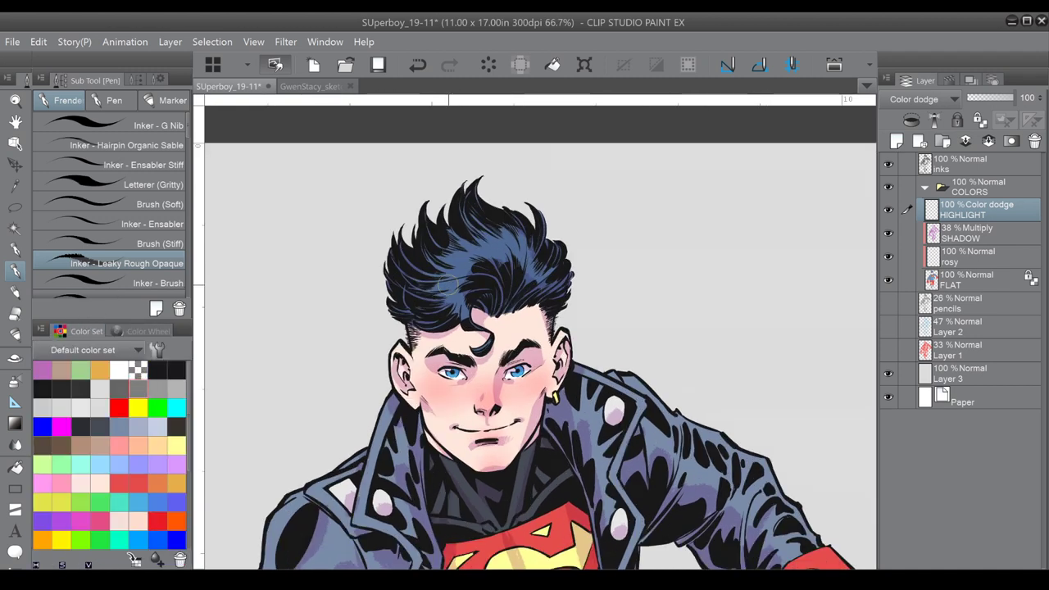
pyautogui.moveTo(463, 310)
pyautogui.mouseDown()
pyautogui.moveTo(447, 286)
pyautogui.moveTo(475, 244)
pyautogui.moveTo(522, 242)
pyautogui.moveTo(525, 251)
pyautogui.mouseUp()
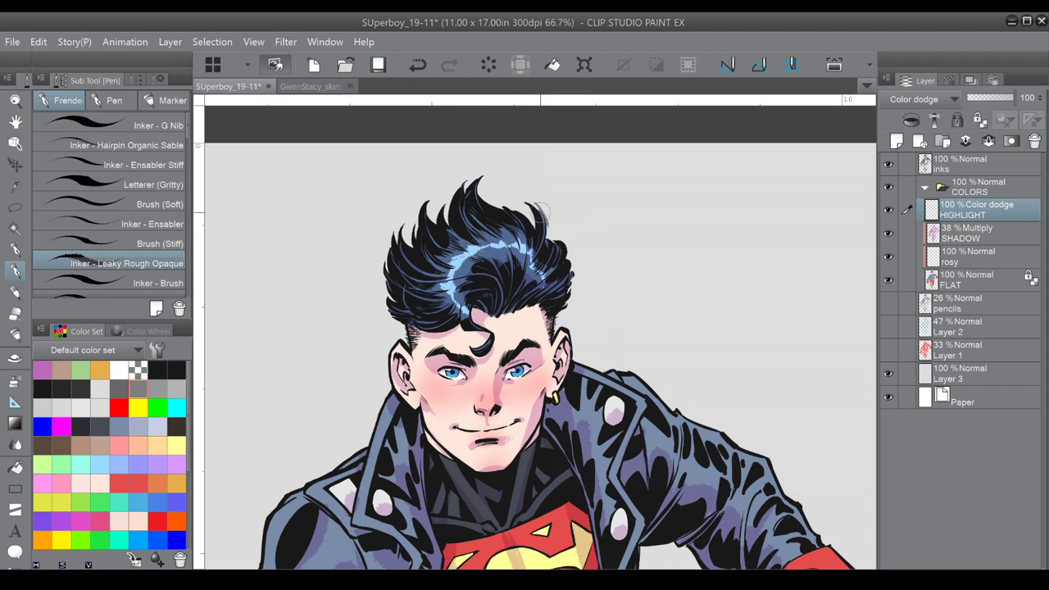
# Undo the last stray stroke and clip the HIGHLIGHT layer to the layer below.
pyautogui.click(415, 66)
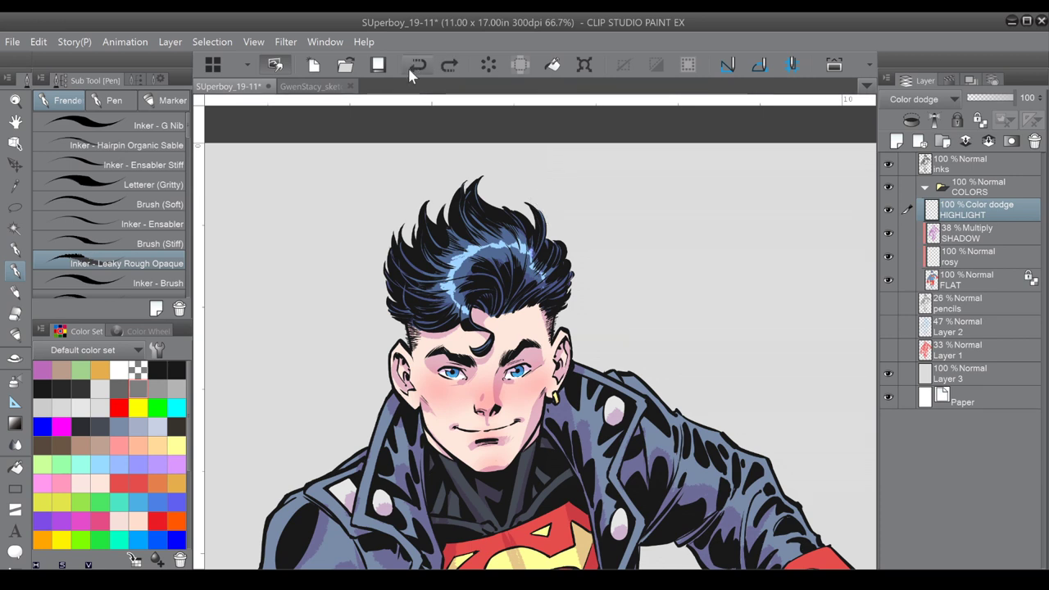
pyautogui.click(911, 121)
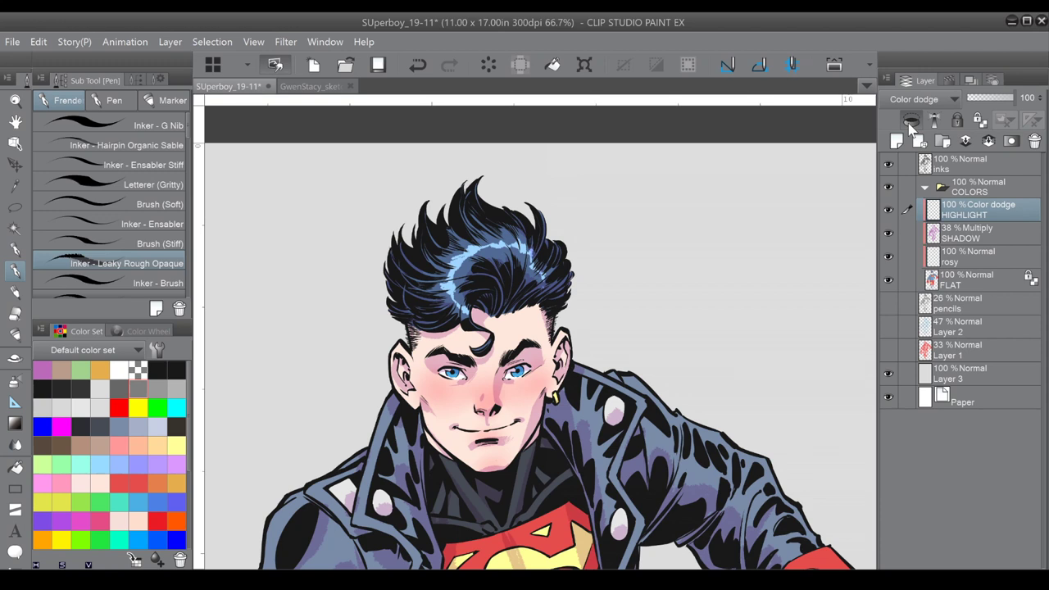
pyautogui.hotkey('ctrl', 'z')
# Scribble grey test strokes on the inks layer, starting on the background beside the hair, and undo them.
pyautogui.click(958, 169)
pyautogui.moveTo(587, 193); pyautogui.dragTo(639, 246)
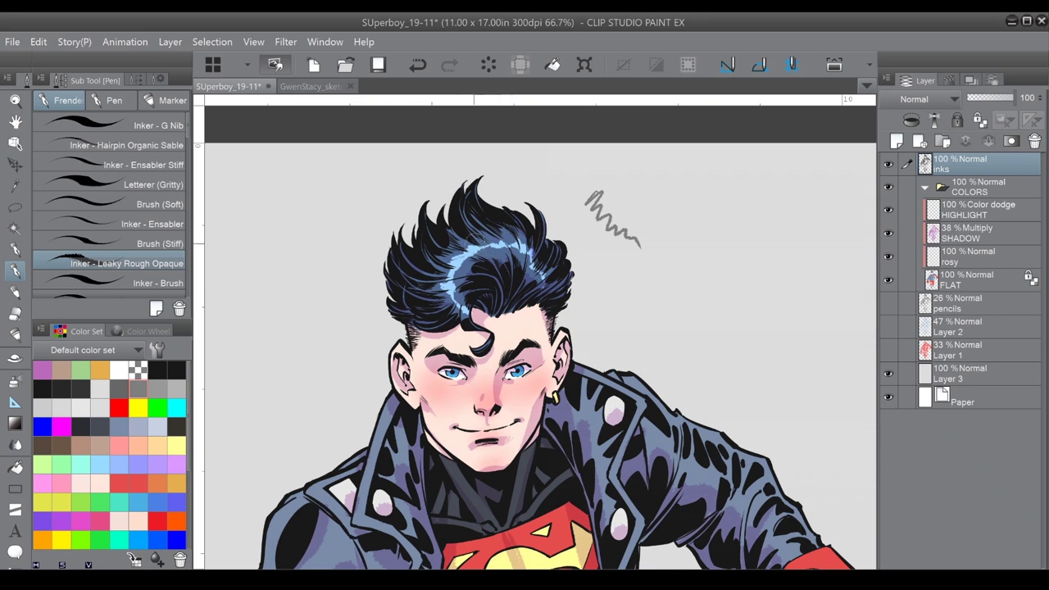
pyautogui.moveTo(529, 323); pyautogui.dragTo(539, 367)
pyautogui.hotkey('ctrl', 'z')
pyautogui.click(417, 65)
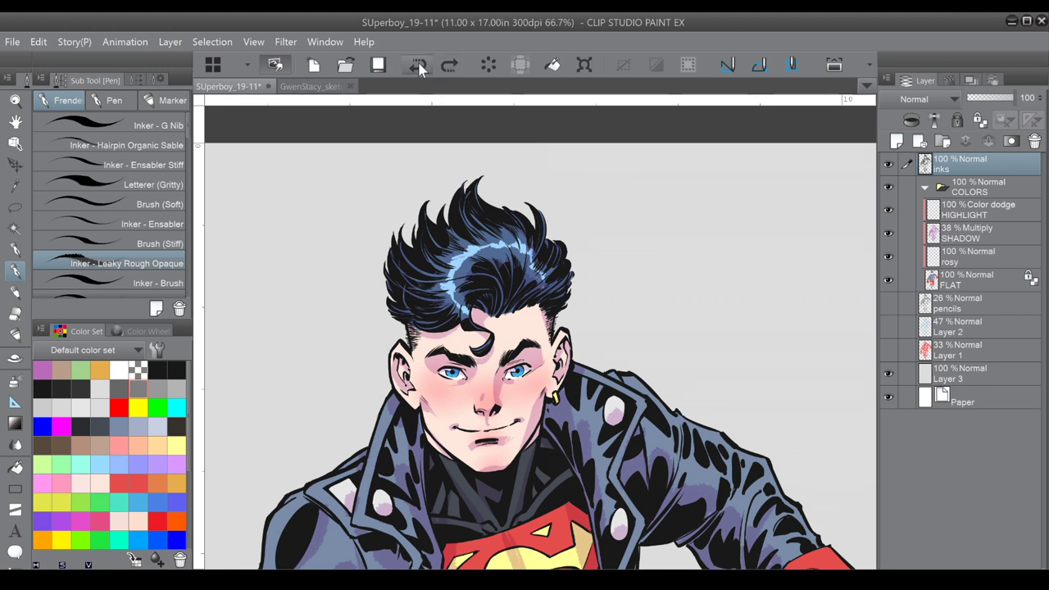
# Scribble test strokes on the unclipped HIGHLIGHT layer over the background, forehead and jacket, undo them, and clip the layer again.
pyautogui.click(987, 215)
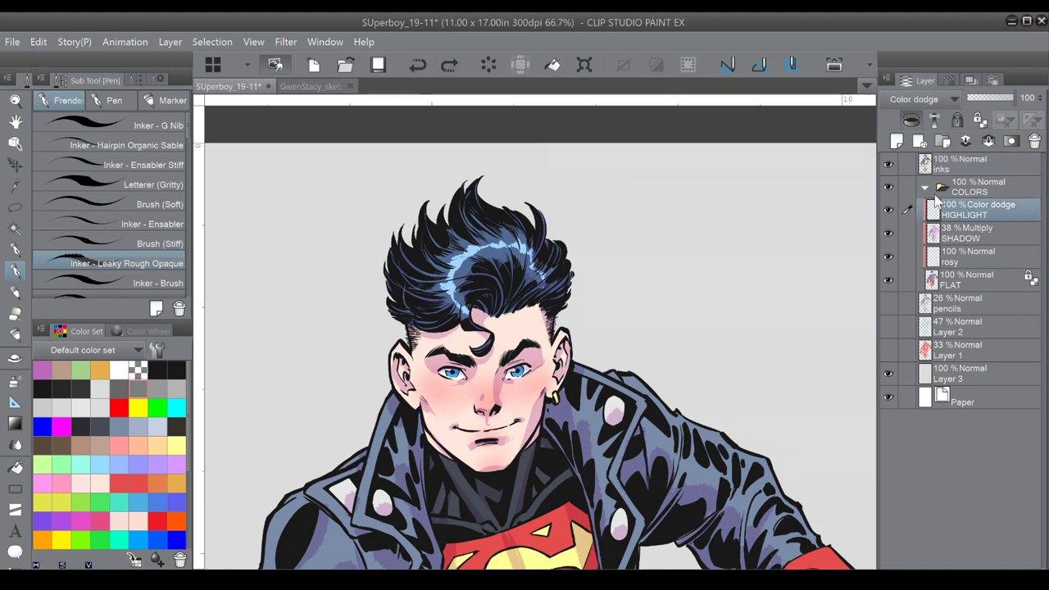
pyautogui.moveTo(583, 198); pyautogui.dragTo(596, 236)
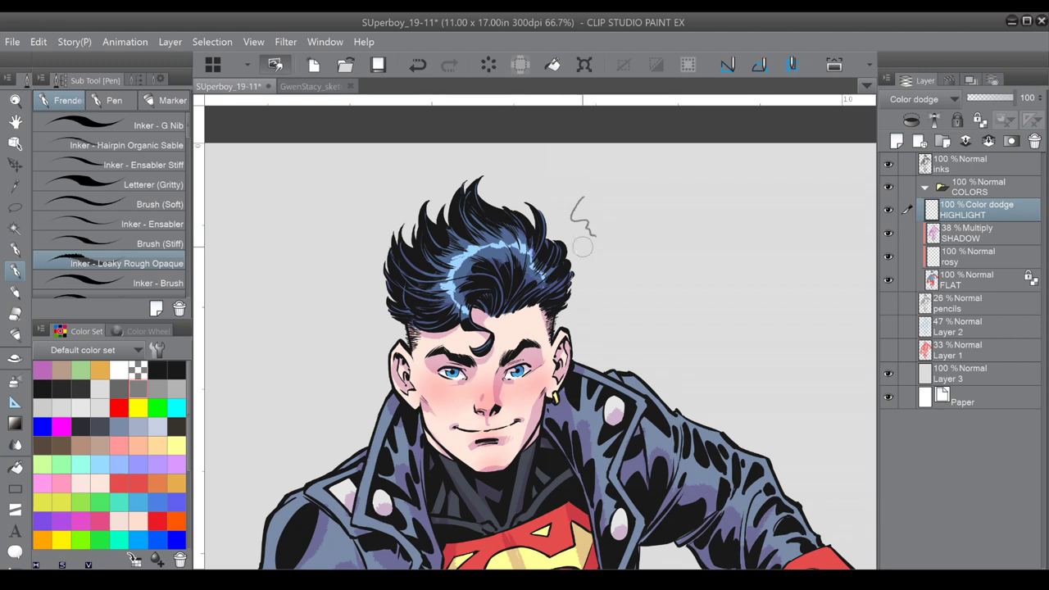
pyautogui.moveTo(526, 319); pyautogui.dragTo(549, 336)
pyautogui.moveTo(582, 386); pyautogui.dragTo(602, 422)
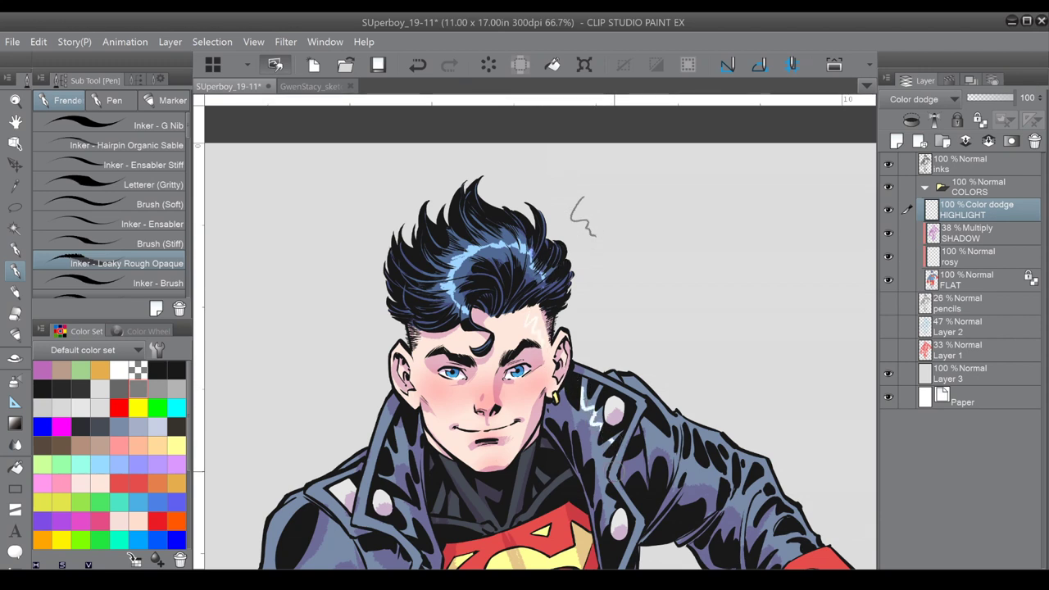
pyautogui.click(419, 66)
pyautogui.click(420, 66)
pyautogui.click(419, 66)
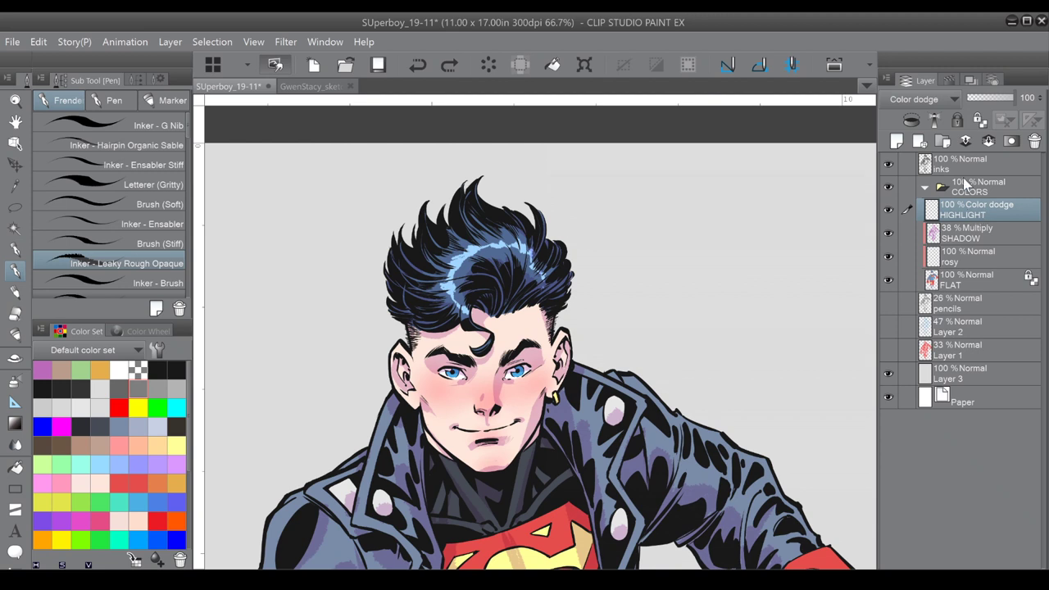
pyautogui.click(912, 121)
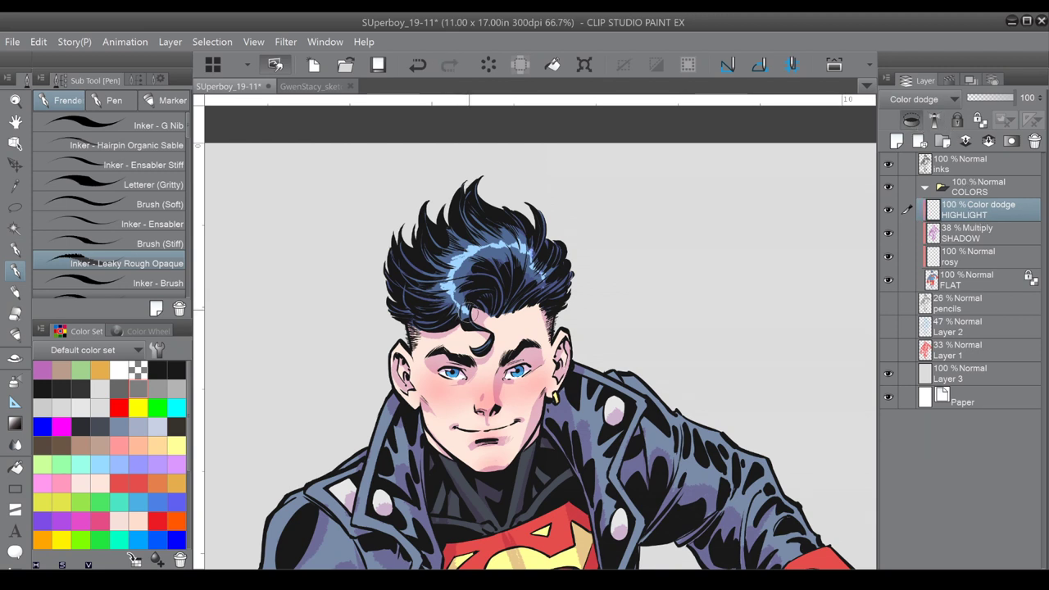
pyautogui.moveTo(460, 293); pyautogui.dragTo(460, 356)
pyautogui.moveTo(591, 356); pyautogui.dragTo(592, 349)
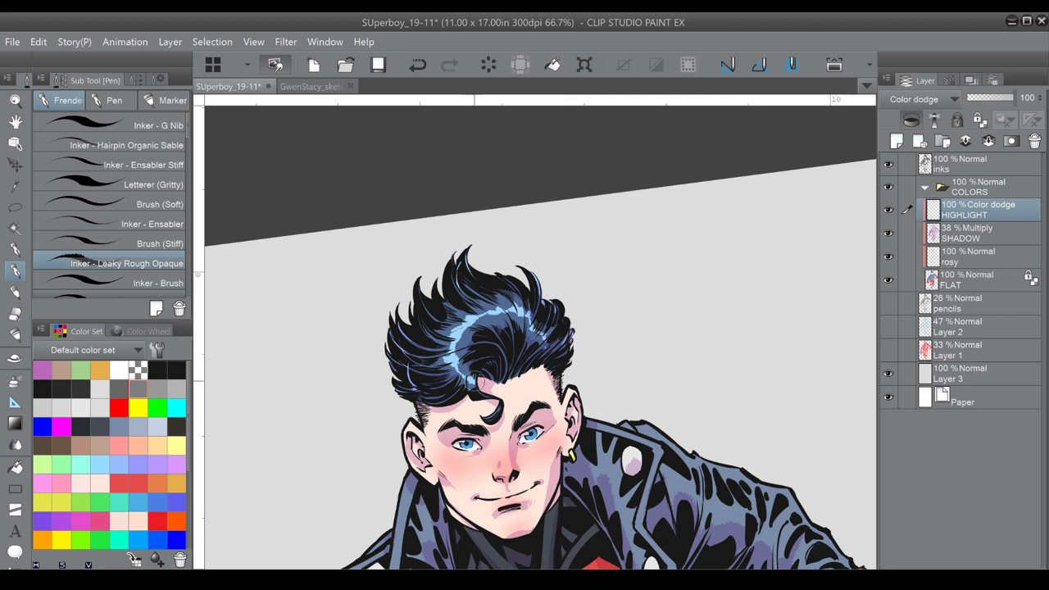
pyautogui.moveTo(465, 369); pyautogui.dragTo(434, 223)
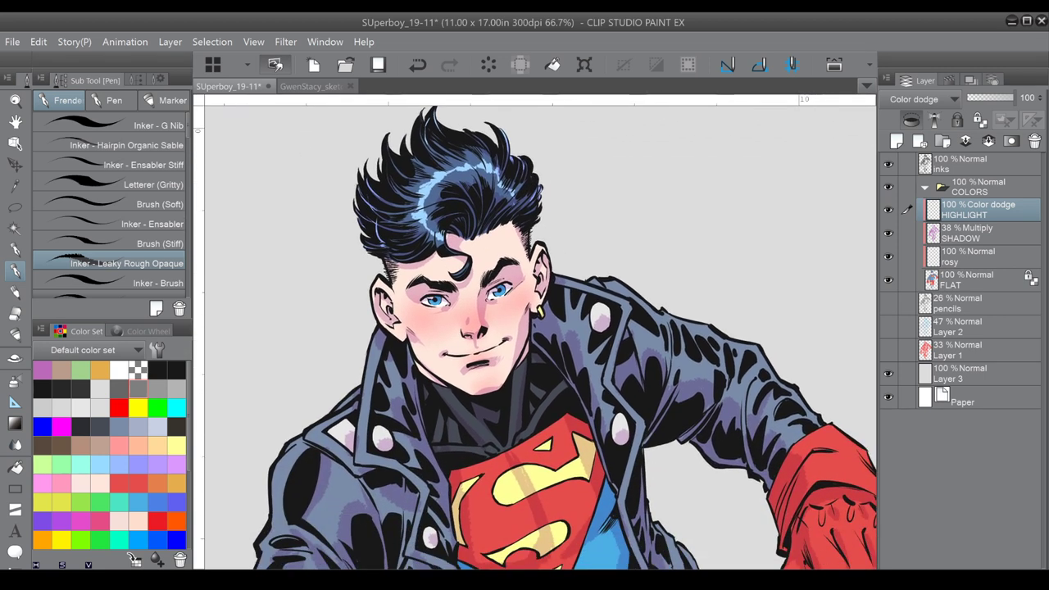
pyautogui.click(119, 389)
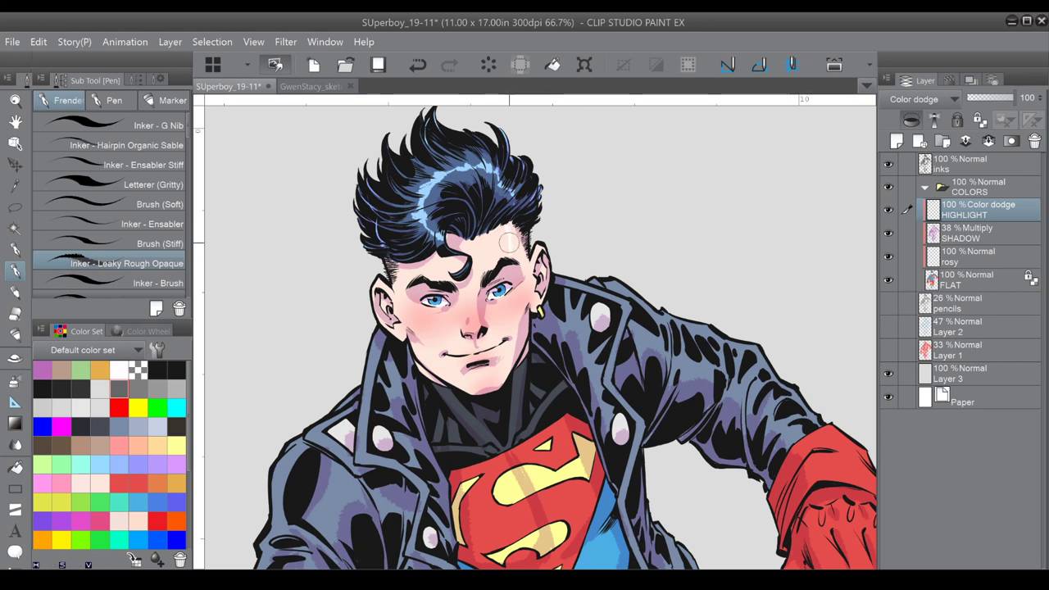
pyautogui.click(419, 66)
# Erase the shadow from both eyes' catchlights on the SHADOW layer with a size 10 Inker - G Nib, and touch up the whites on FLAT.
pyautogui.click(964, 231)
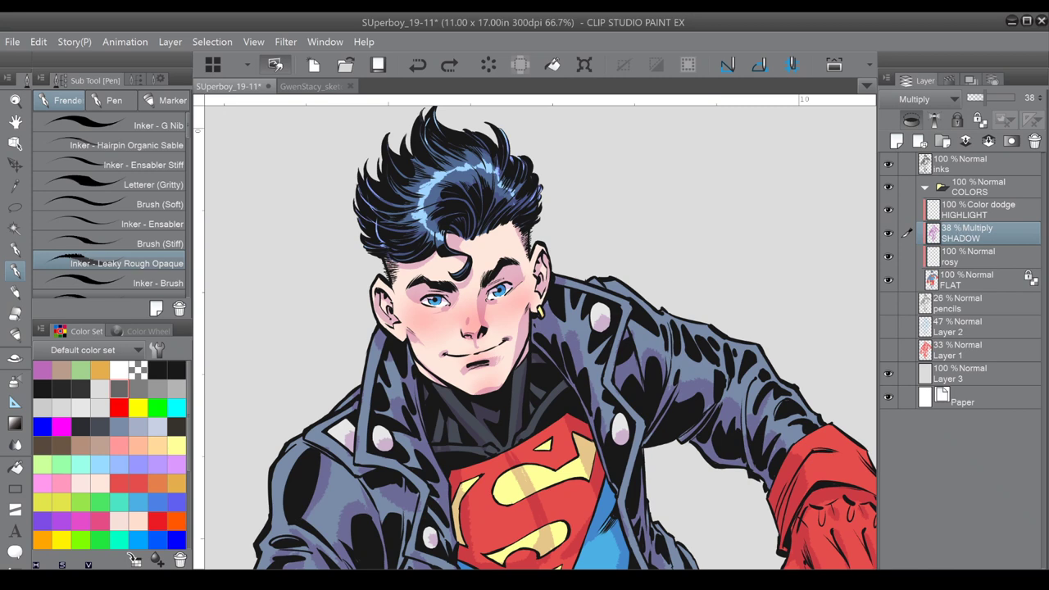
pyautogui.scroll(6, 477, 274)
pyautogui.moveTo(477, 274); pyautogui.dragTo(546, 224)
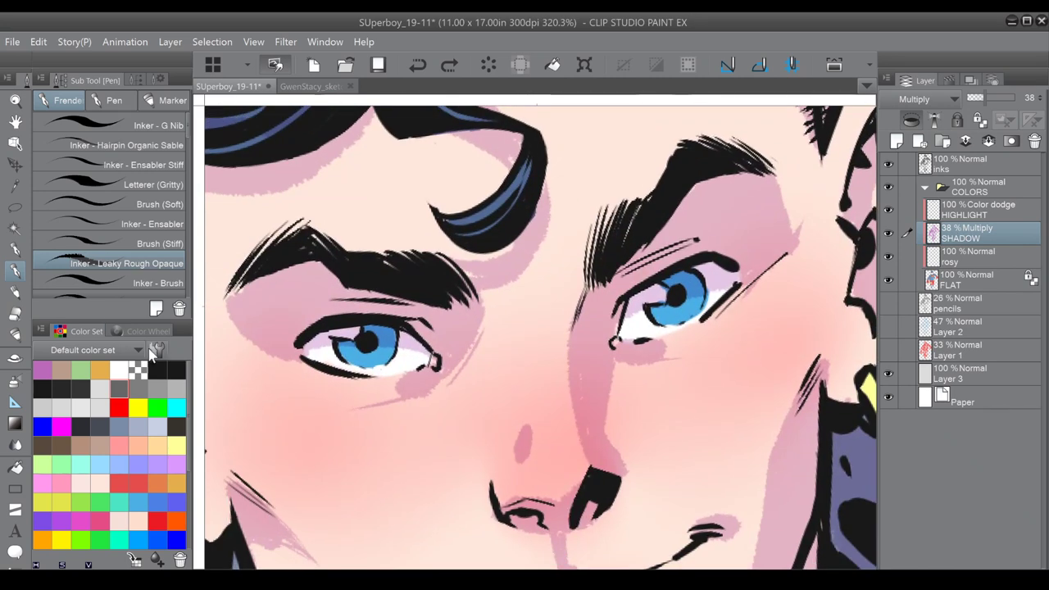
pyautogui.click(108, 121)
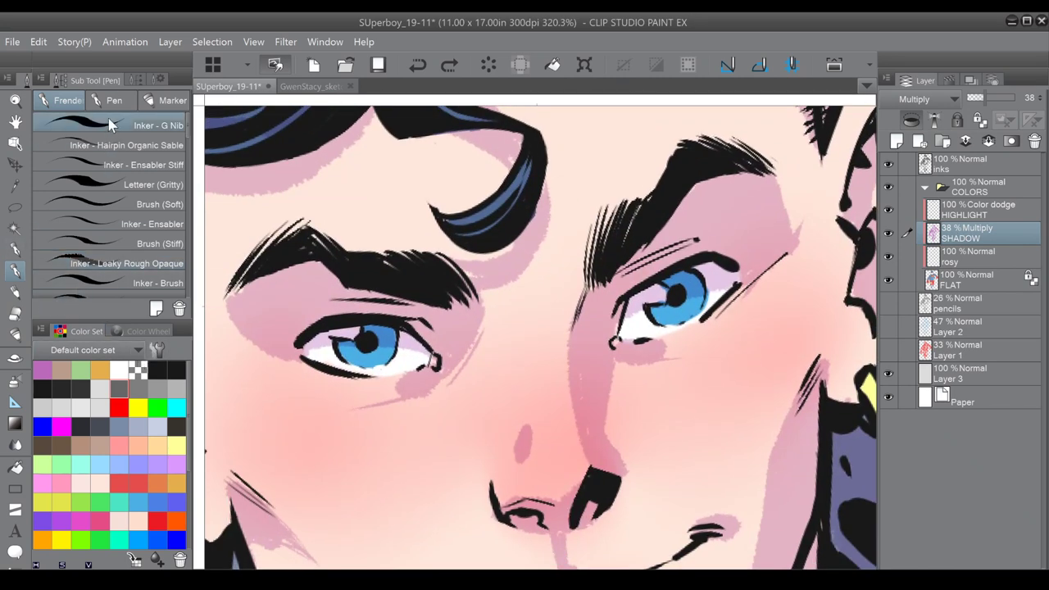
pyautogui.click(142, 371)
pyautogui.click(136, 79)
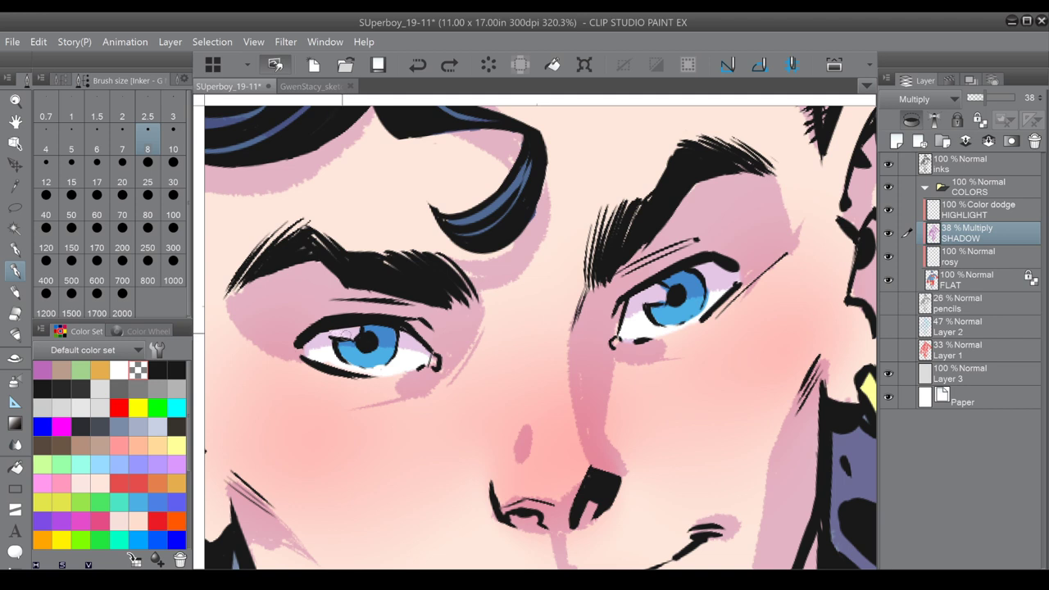
pyautogui.moveTo(353, 334); pyautogui.dragTo(359, 335)
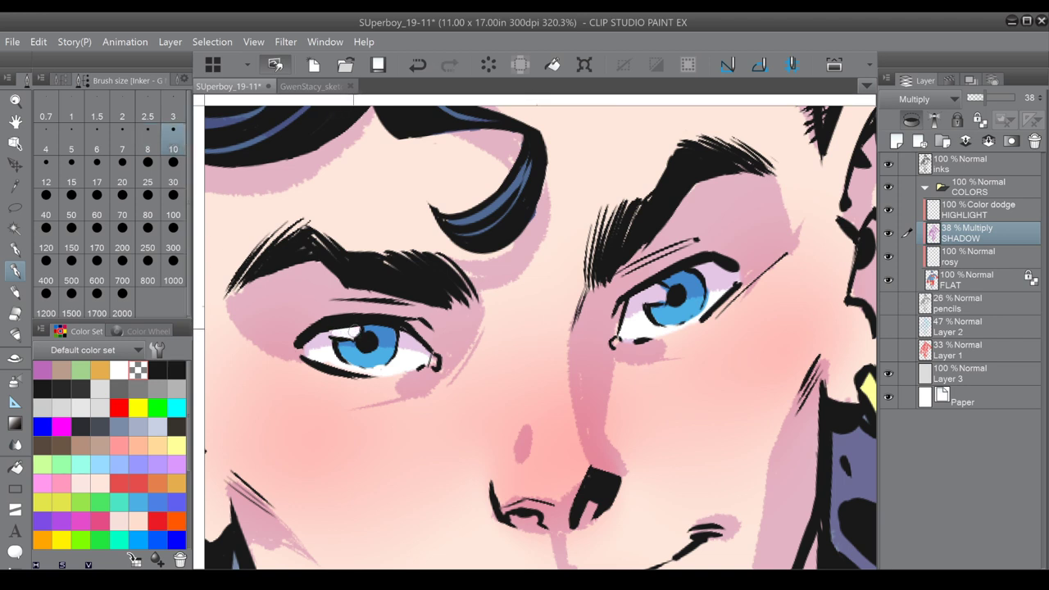
pyautogui.hscroll(4, 489, 257)
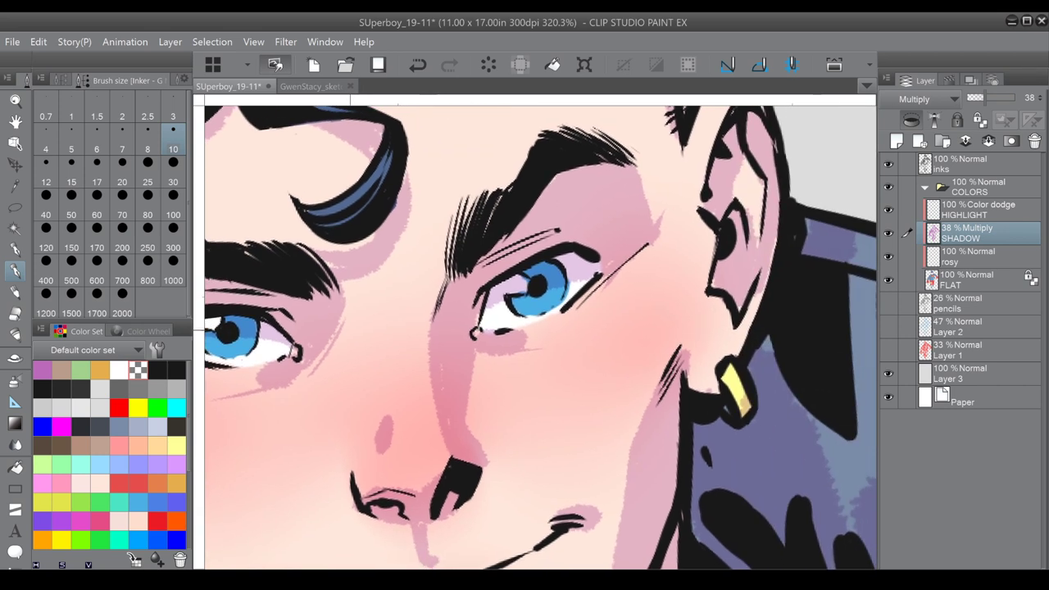
pyautogui.moveTo(497, 288); pyautogui.dragTo(499, 283)
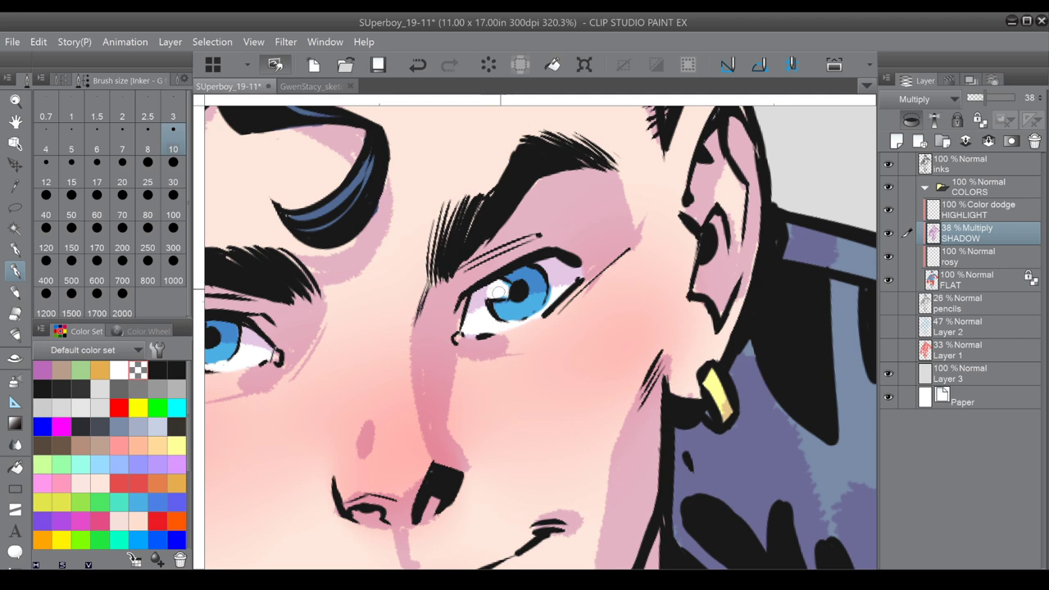
pyautogui.click(981, 279)
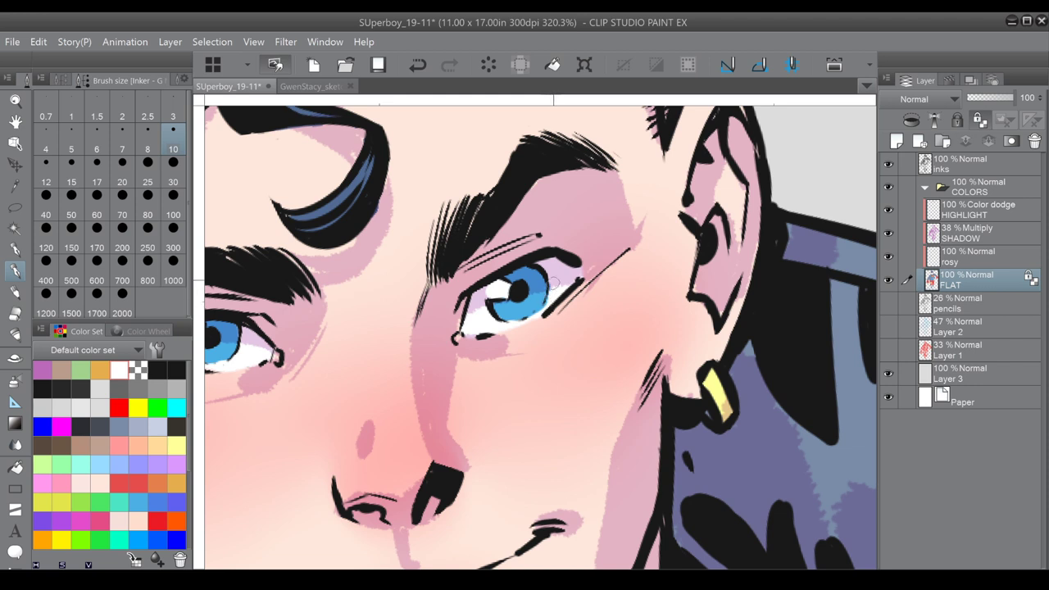
pyautogui.moveTo(550, 296); pyautogui.dragTo(707, 249)
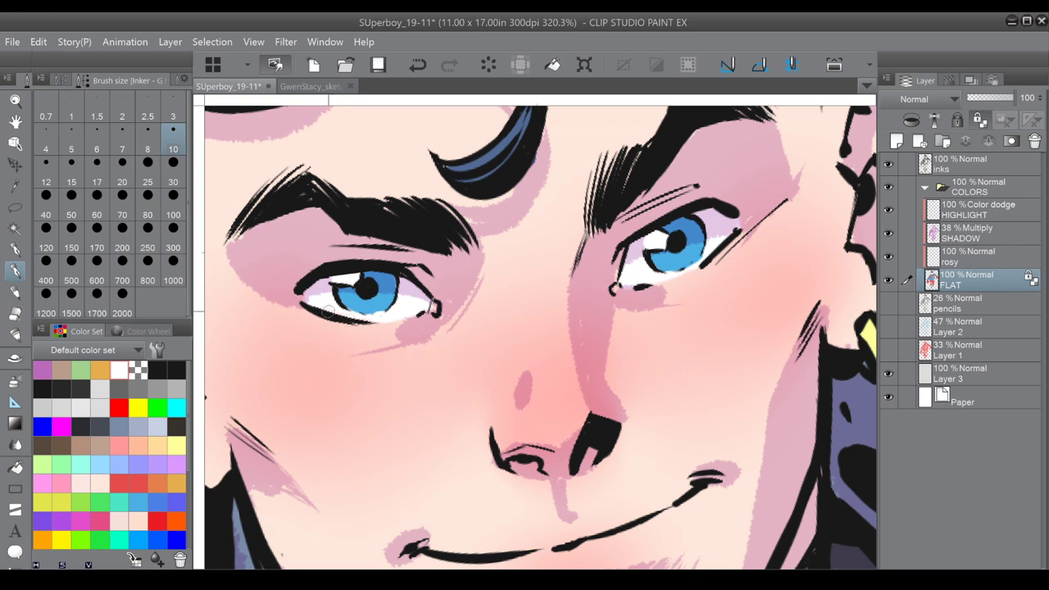
# Paint a dark grey highlight on the nose tip and bridge on the HIGHLIGHT layer with Inker - Leaky Rough Opaque at size 50.
pyautogui.click(973, 211)
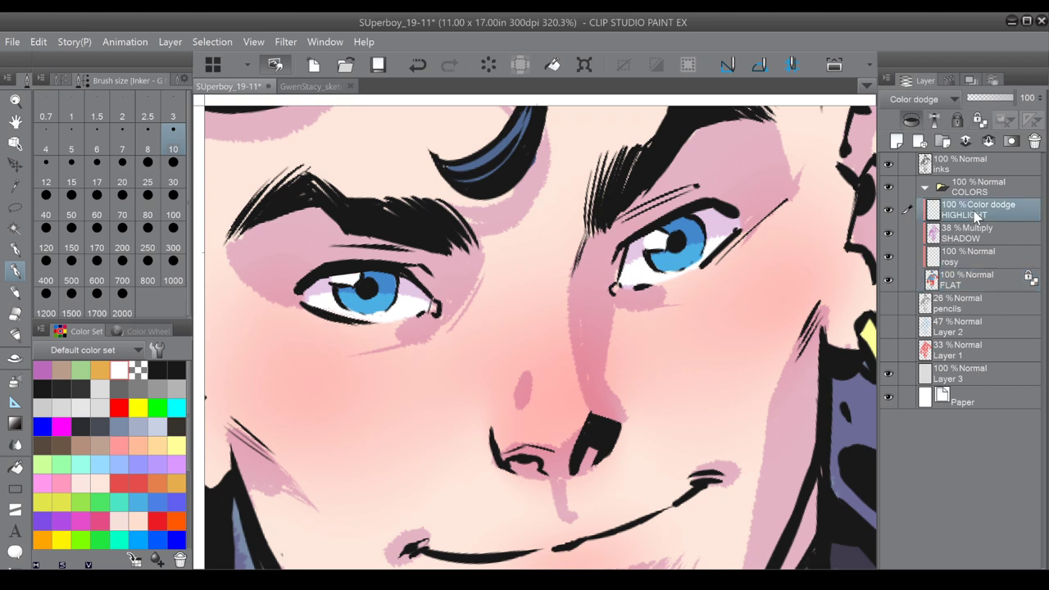
pyautogui.click(83, 389)
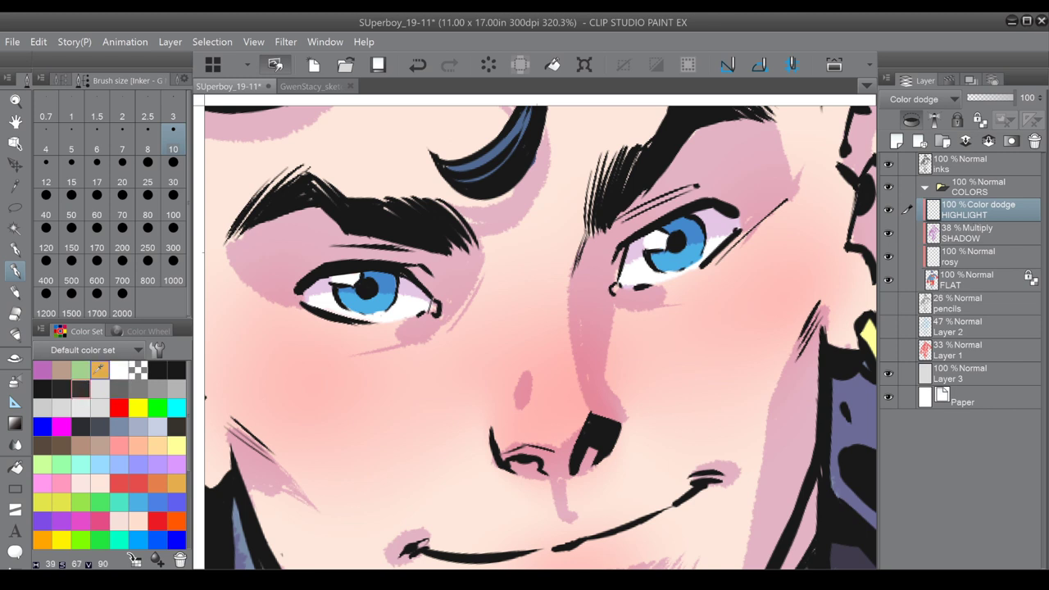
pyautogui.click(65, 76)
pyautogui.click(167, 265)
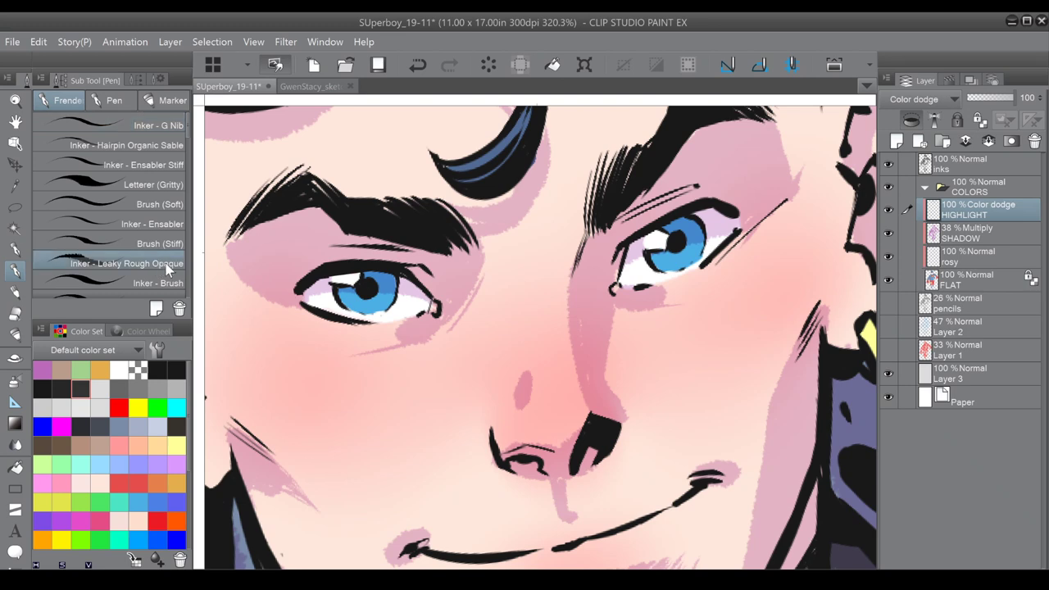
pyautogui.scroll(-3, 454, 316)
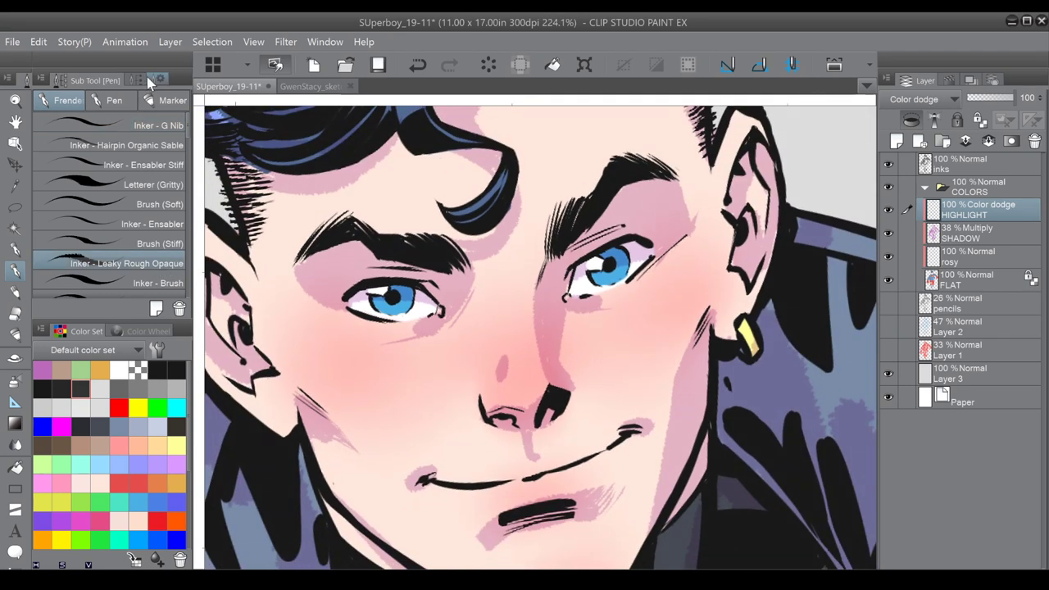
pyautogui.click(136, 80)
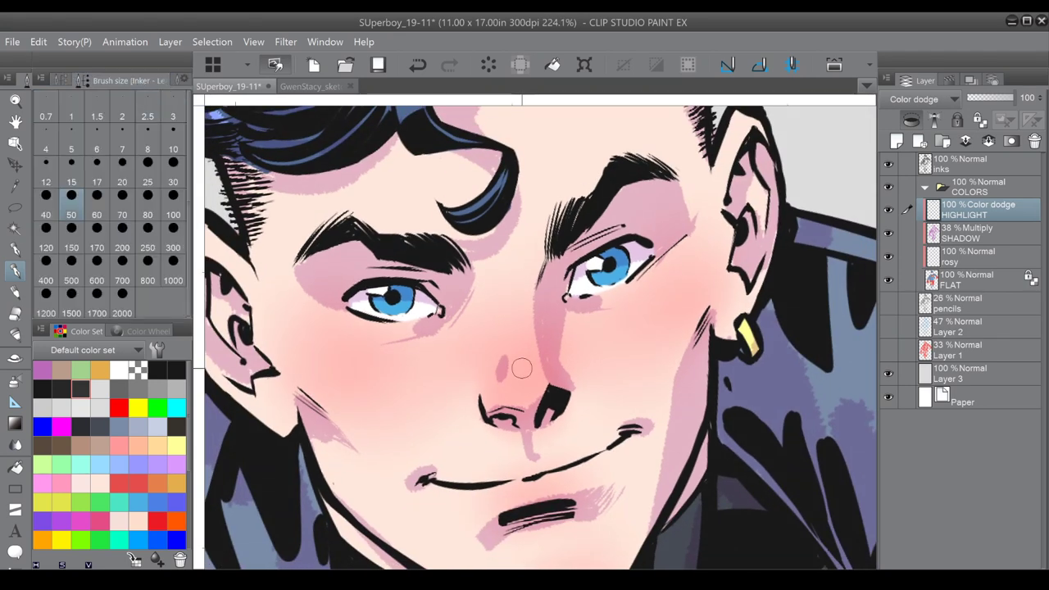
pyautogui.moveTo(528, 377); pyautogui.dragTo(526, 382)
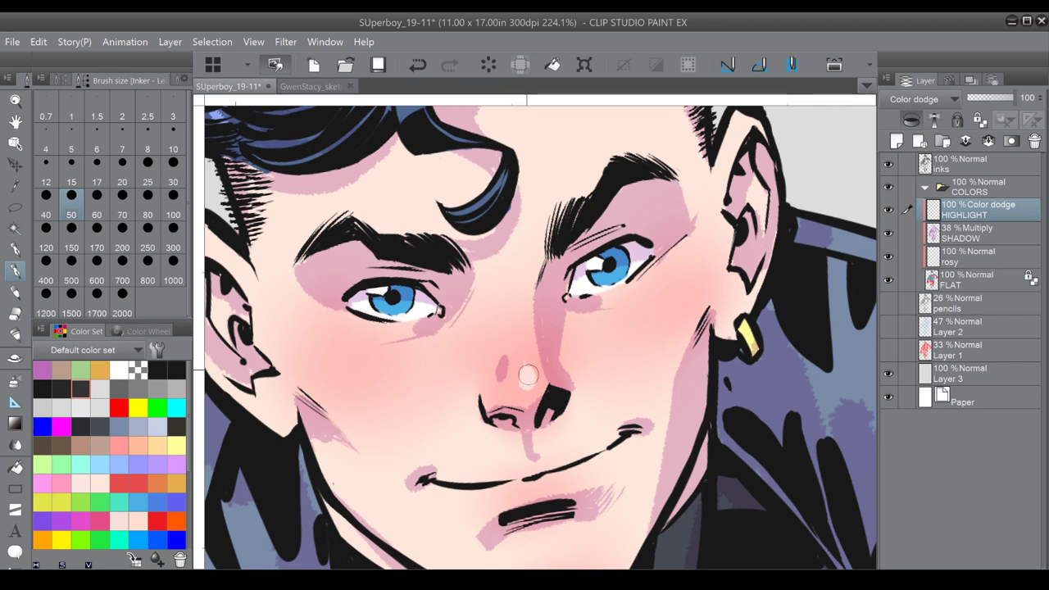
# Dab small oval highlights on both cheeks just below the outer corners of the eyes.
pyautogui.scroll(-1, 583, 271)
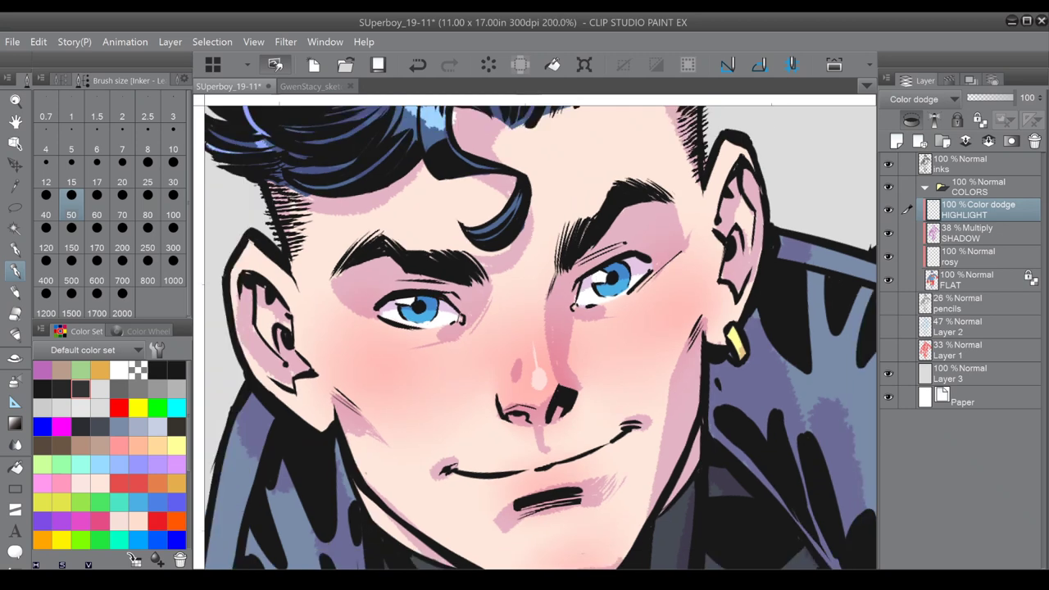
pyautogui.moveTo(583, 271); pyautogui.dragTo(484, 311)
pyautogui.moveTo(568, 303); pyautogui.dragTo(566, 305)
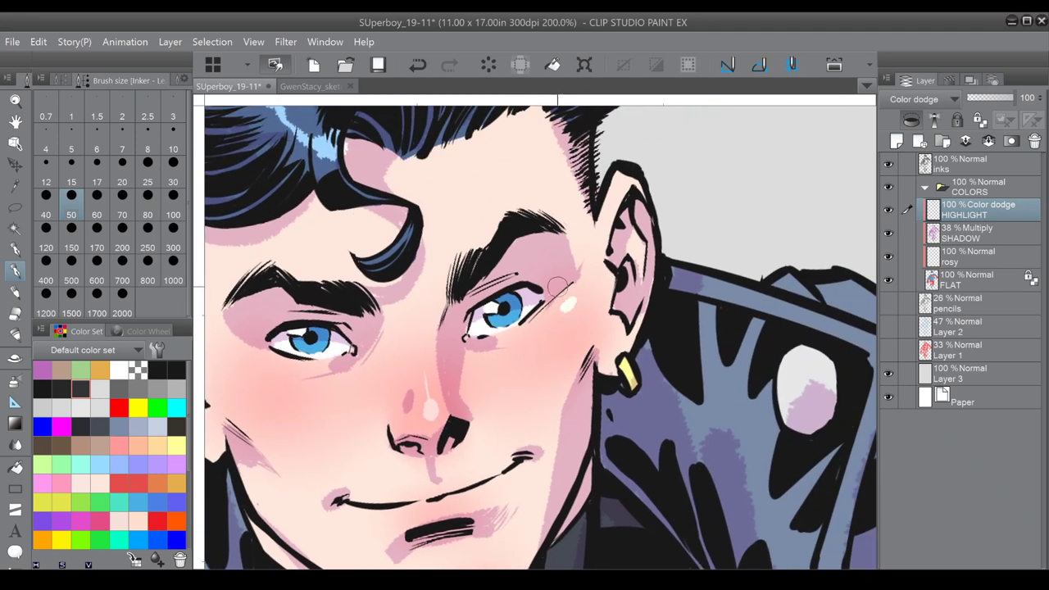
pyautogui.moveTo(229, 358); pyautogui.dragTo(231, 360)
pyautogui.scroll(-1, 471, 347)
pyautogui.moveTo(471, 347)
pyautogui.mouseDown()
pyautogui.moveTo(489, 278)
pyautogui.moveTo(474, 216)
pyautogui.moveTo(424, 253)
pyautogui.mouseUp()
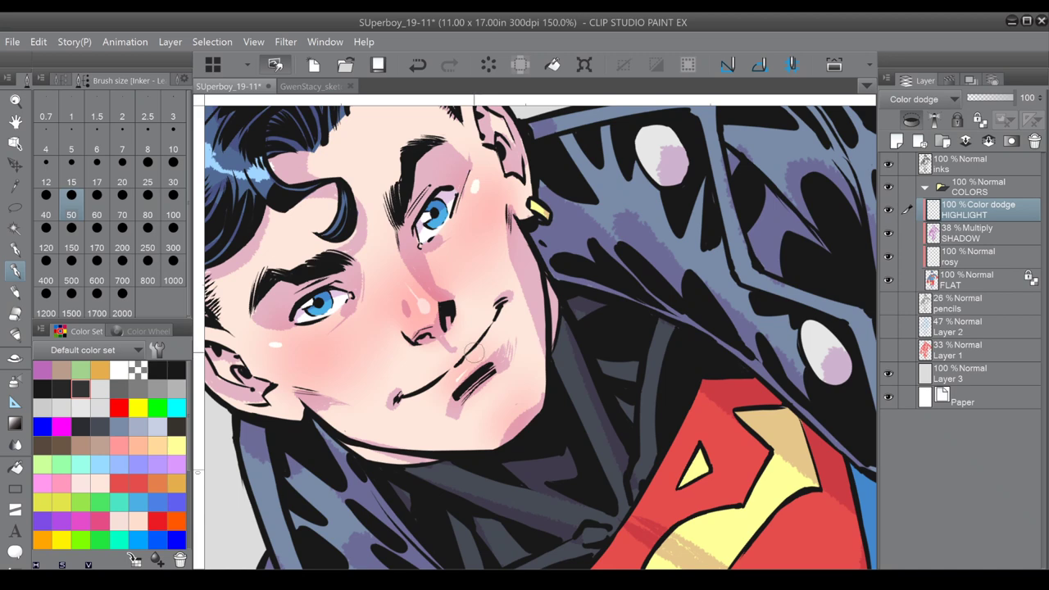
pyautogui.hotkey('ctrl', '-')
pyautogui.moveTo(473, 353); pyautogui.dragTo(489, 409)
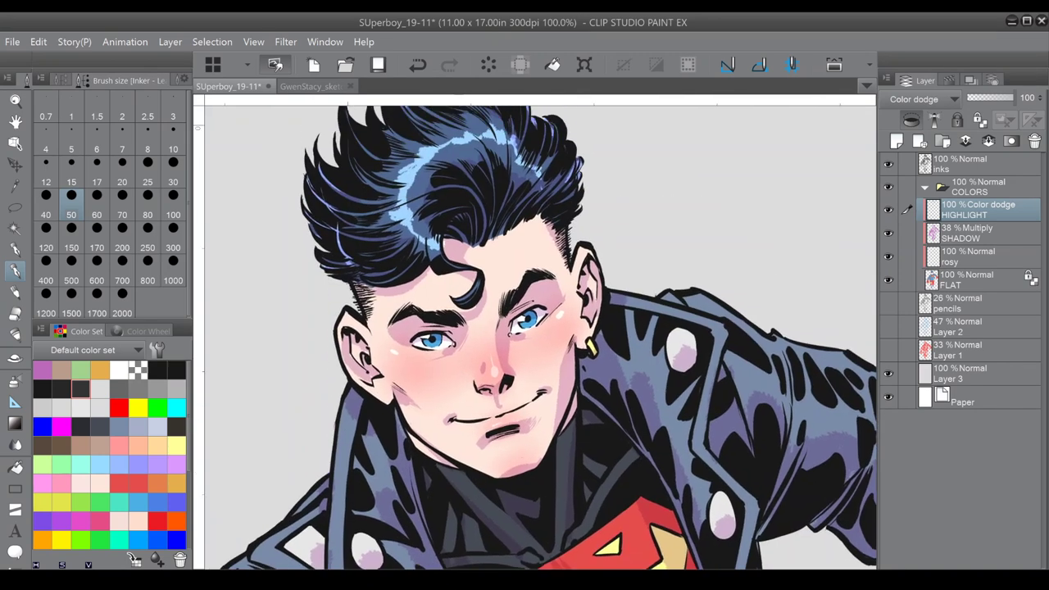
# Paint bright highlights in the lower part of both blue irises using a lighter grey.
pyautogui.scroll(5, 481, 351)
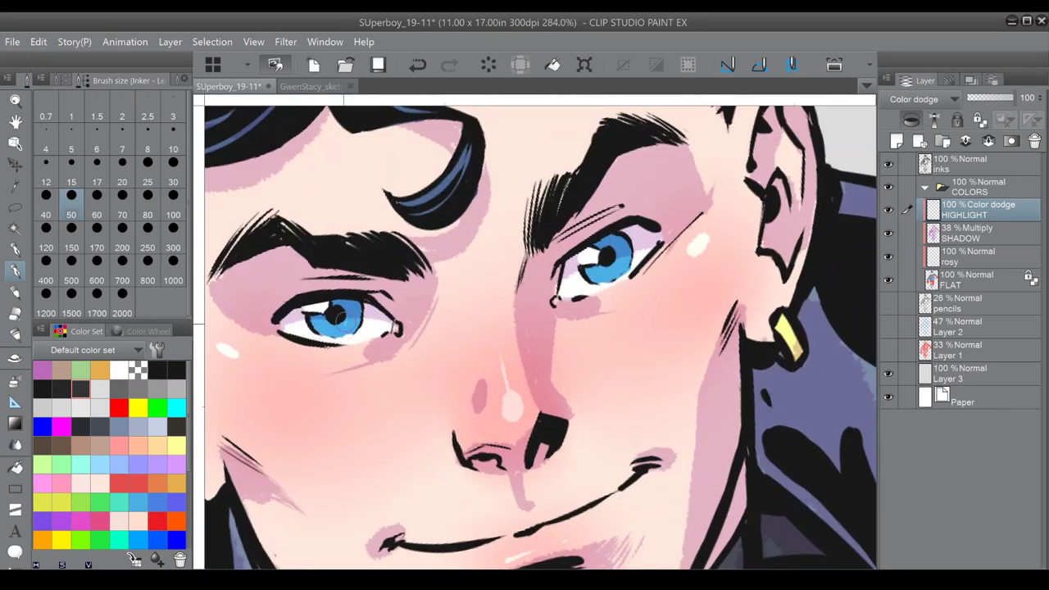
pyautogui.click(121, 388)
pyautogui.moveTo(341, 326); pyautogui.dragTo(345, 333)
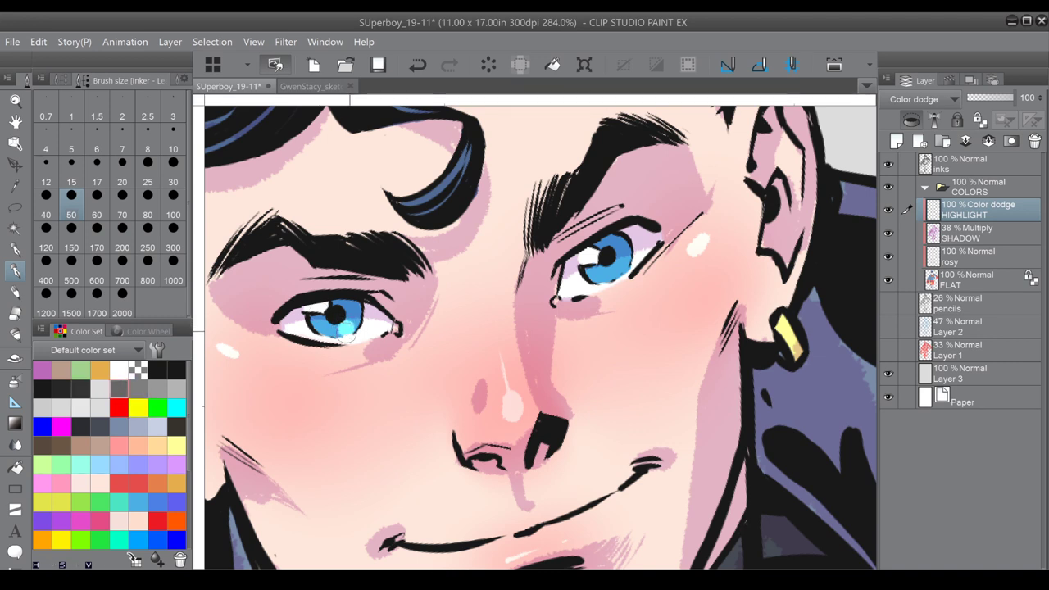
pyautogui.moveTo(618, 267); pyautogui.dragTo(614, 274)
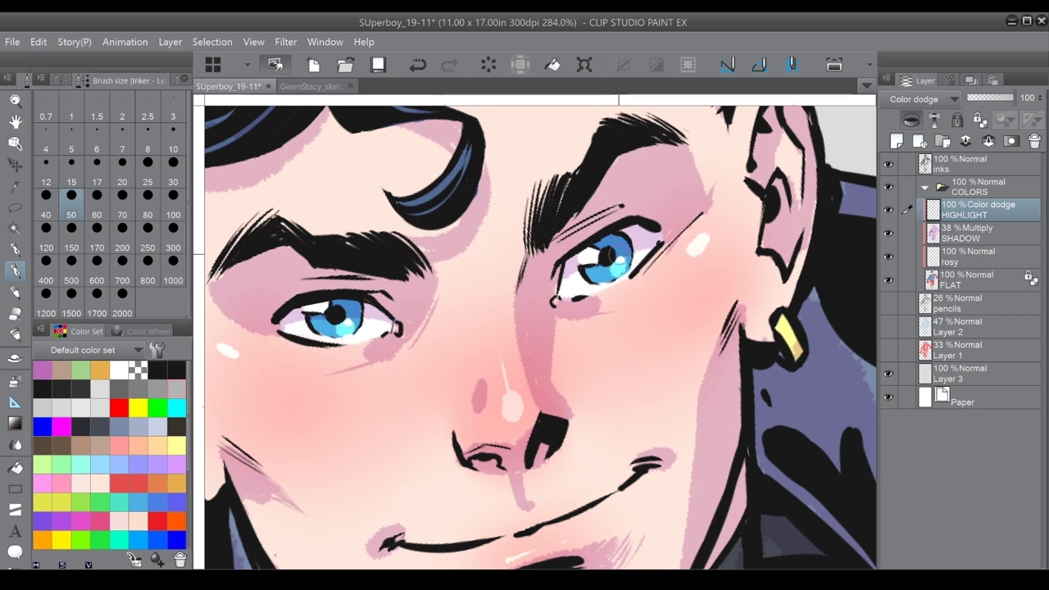
# Paint a grey Color dodge highlight on the gold earring.
pyautogui.scroll(-3, 607, 256)
pyautogui.scroll(-1, 538, 336)
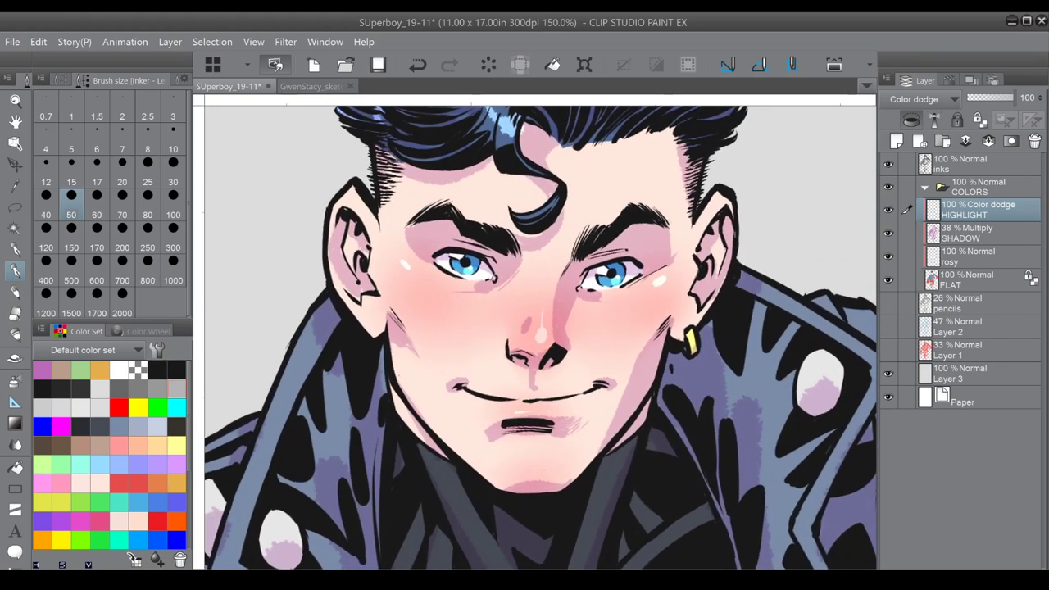
pyautogui.press('-')
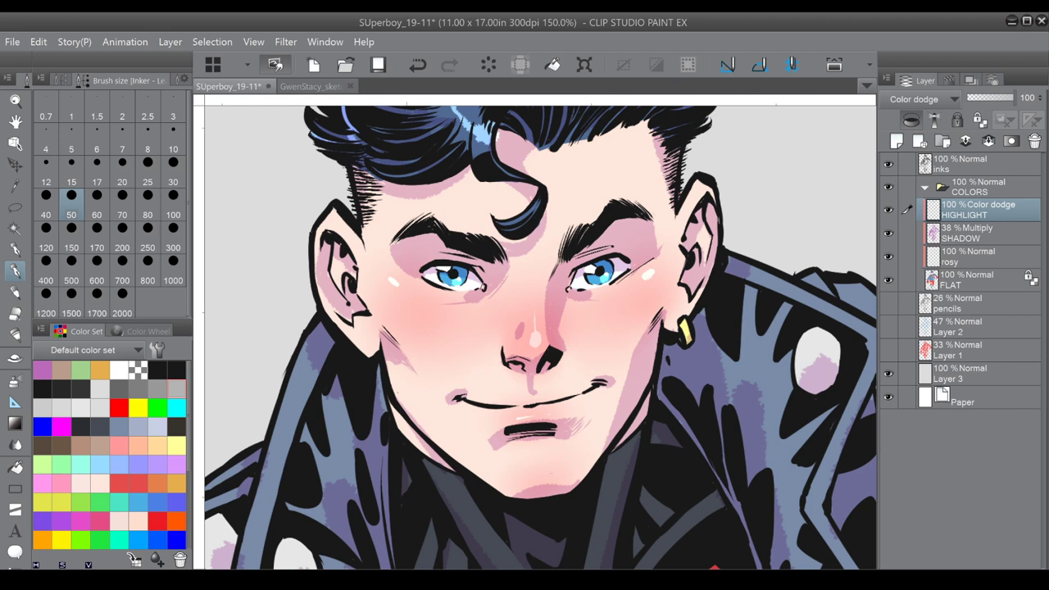
pyautogui.moveTo(541, 336); pyautogui.dragTo(477, 317)
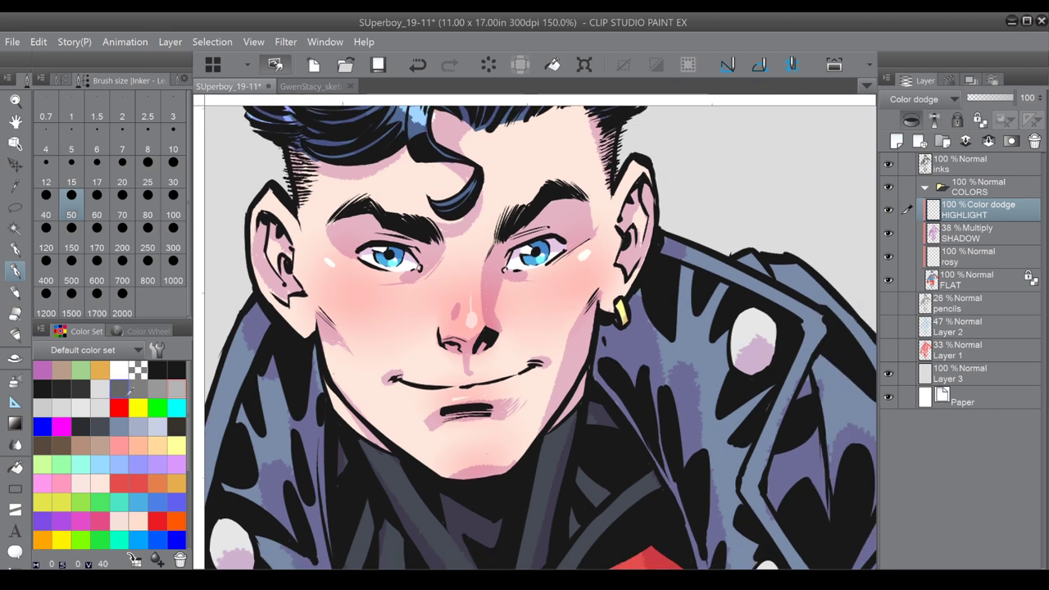
pyautogui.moveTo(618, 302); pyautogui.dragTo(623, 311)
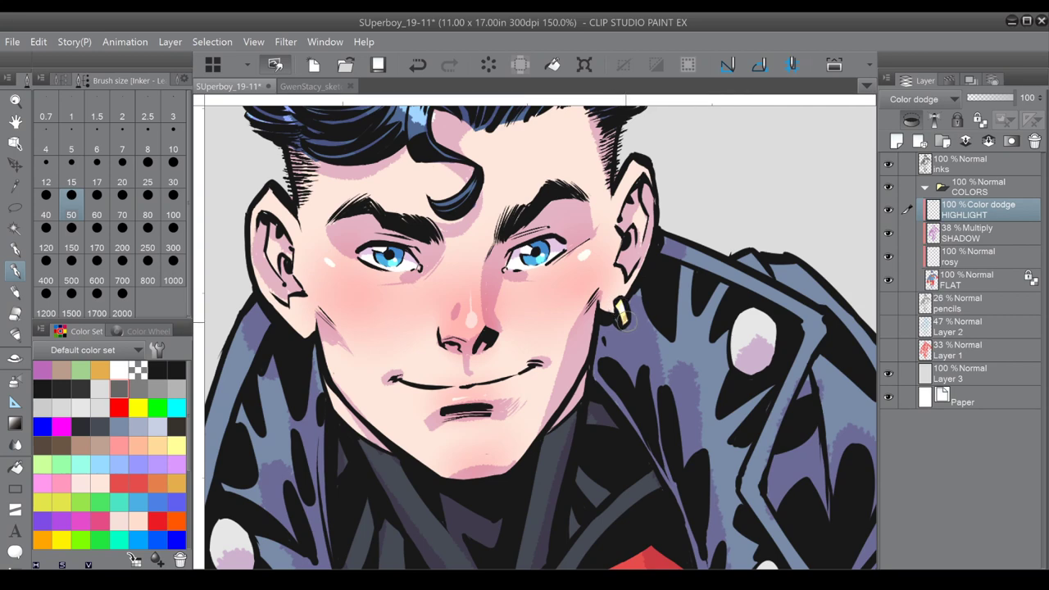
# Set the brush size to 60 and paint grey Color dodge highlights on the white studs of both jacket lapels.
pyautogui.scroll(-2, 622, 316)
pyautogui.moveTo(622, 316); pyautogui.dragTo(622, 226)
pyautogui.click(105, 210)
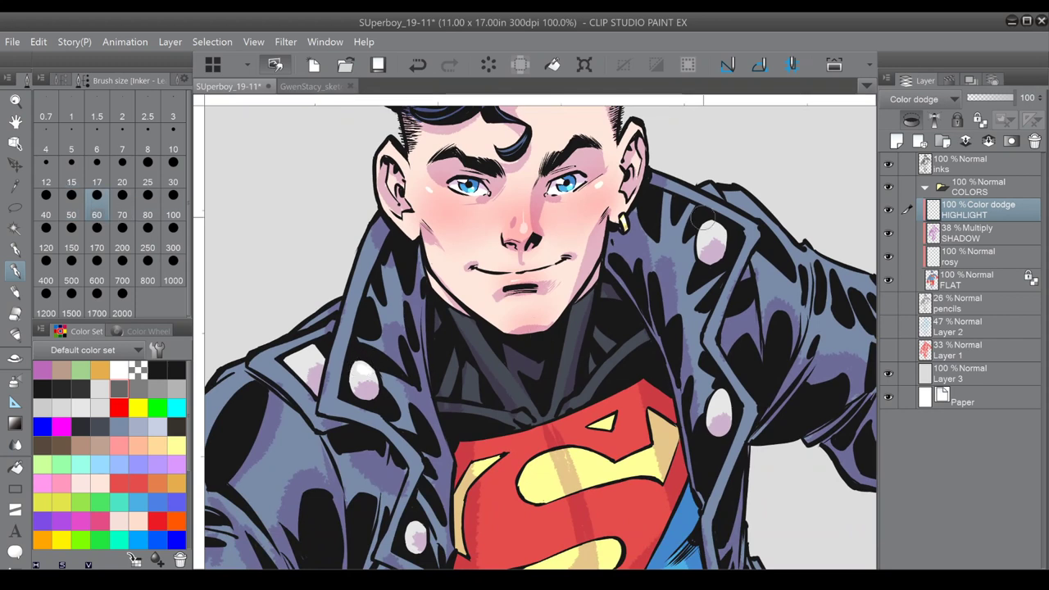
pyautogui.moveTo(711, 234); pyautogui.dragTo(671, 146)
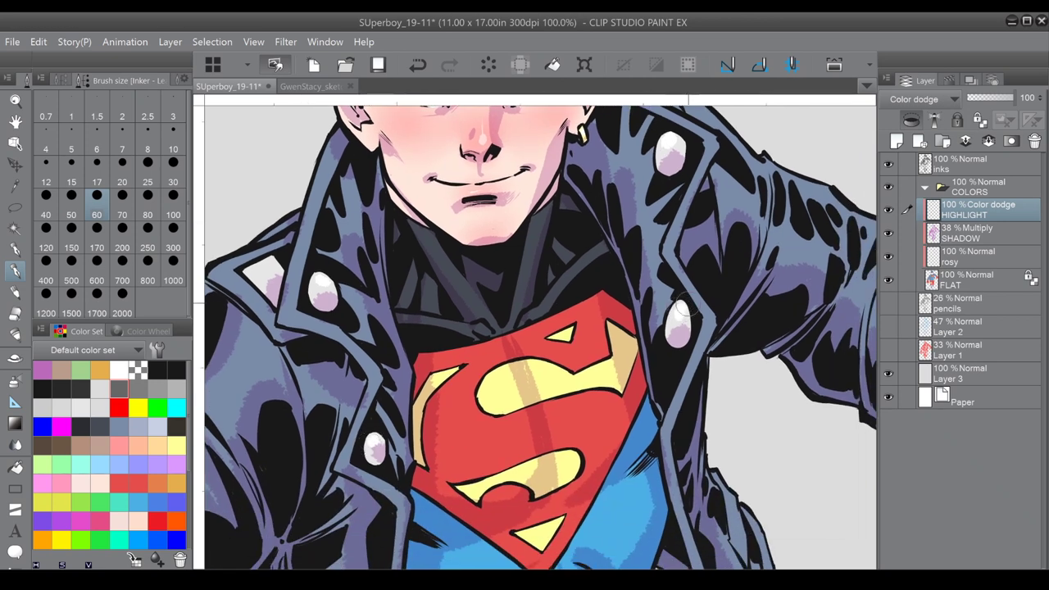
pyautogui.moveTo(693, 299); pyautogui.dragTo(768, 309)
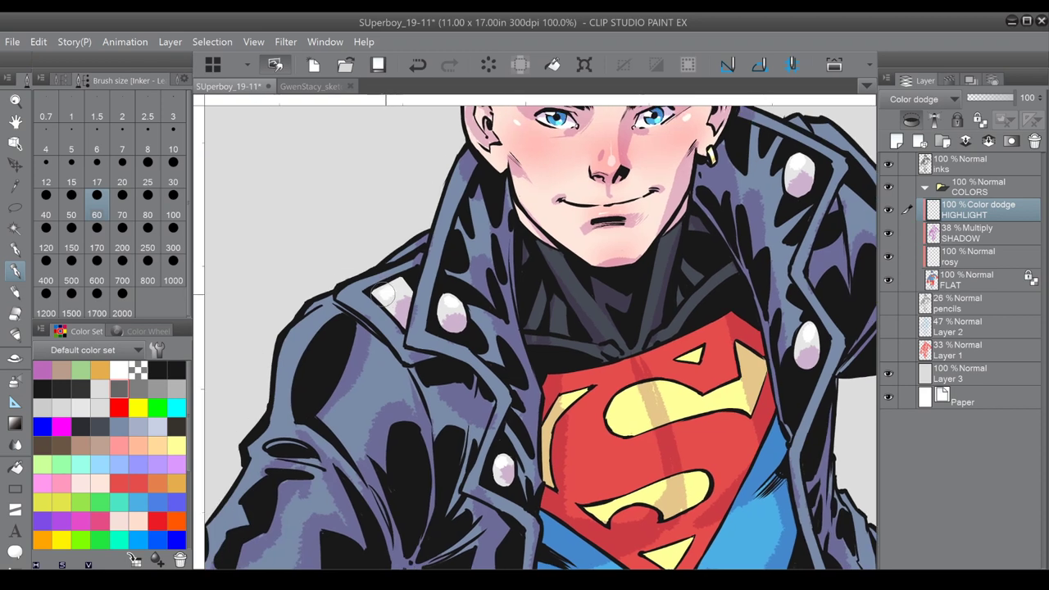
pyautogui.moveTo(384, 295); pyautogui.dragTo(414, 205)
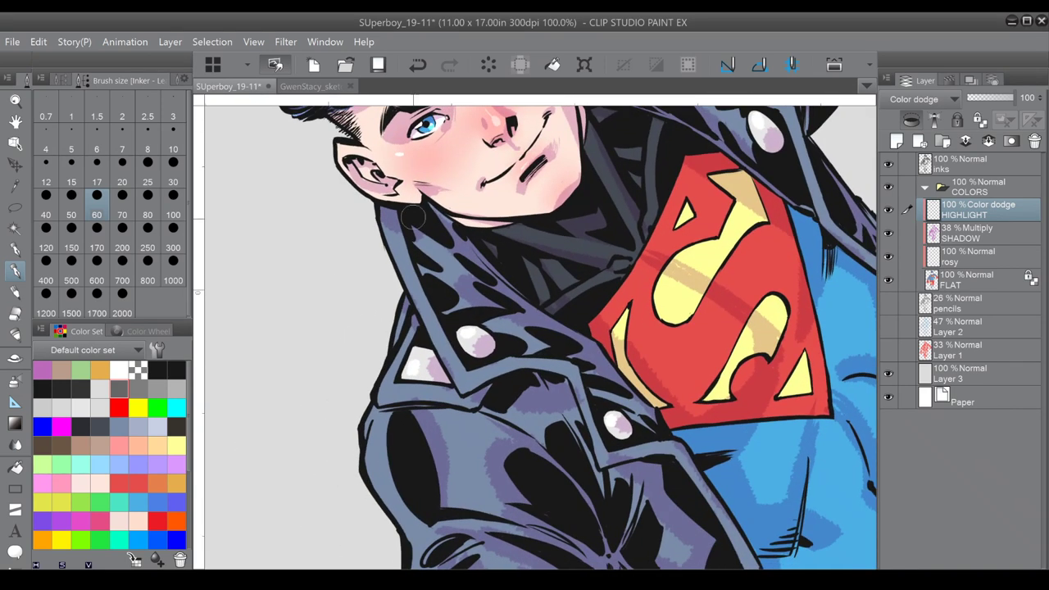
# Paint highlights along the edge and inside the folds of the lapel on the character's right side.
pyautogui.moveTo(407, 285)
pyautogui.mouseDown()
pyautogui.moveTo(464, 392)
pyautogui.moveTo(460, 289)
pyautogui.moveTo(463, 360)
pyautogui.mouseUp()
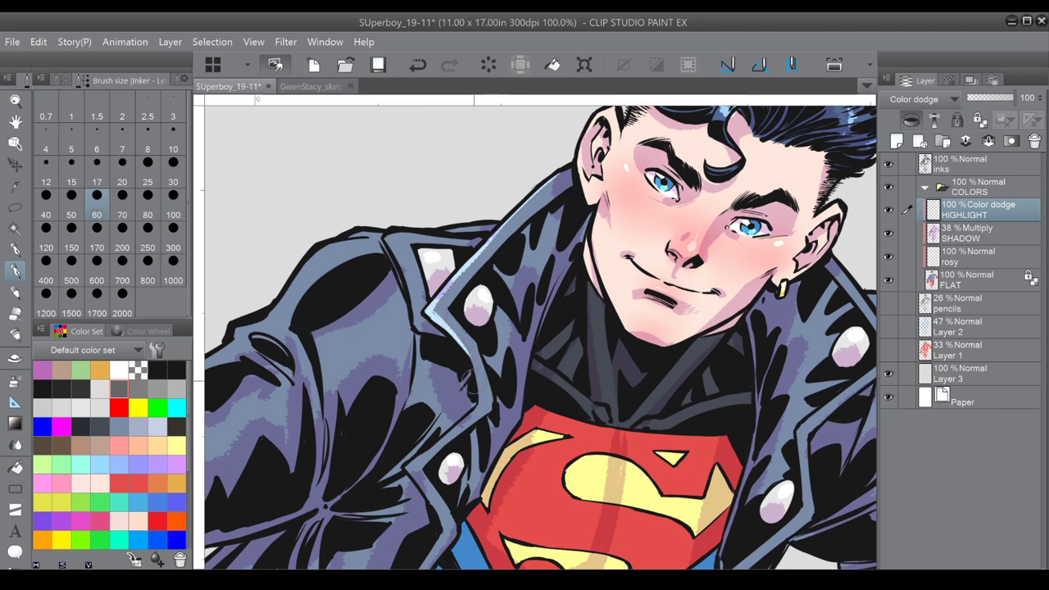
pyautogui.moveTo(510, 279)
pyautogui.mouseDown()
pyautogui.moveTo(523, 246)
pyautogui.moveTo(559, 223)
pyautogui.mouseUp()
pyautogui.moveTo(501, 316); pyautogui.dragTo(491, 348)
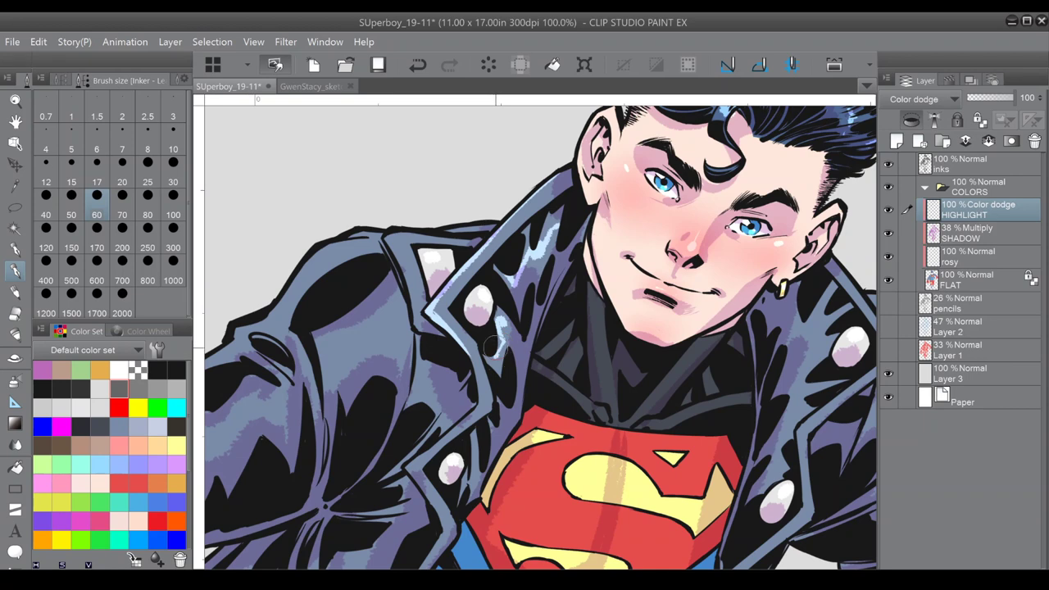
# Paint matching highlights along the edge and folds of the lapel on the character's left side.
pyautogui.moveTo(852, 210); pyautogui.dragTo(598, 247)
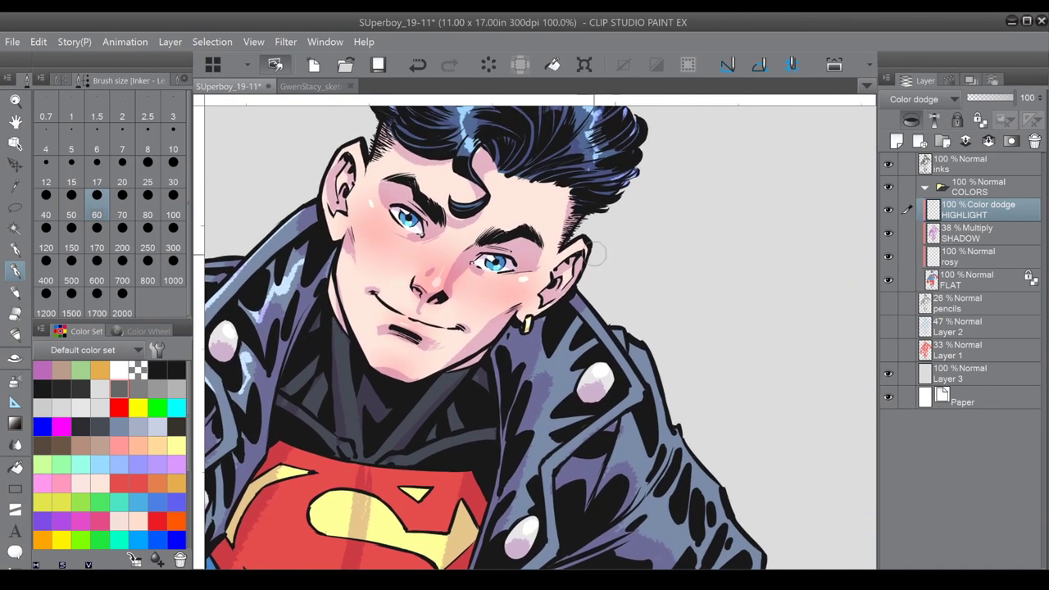
pyautogui.moveTo(577, 295); pyautogui.dragTo(644, 390)
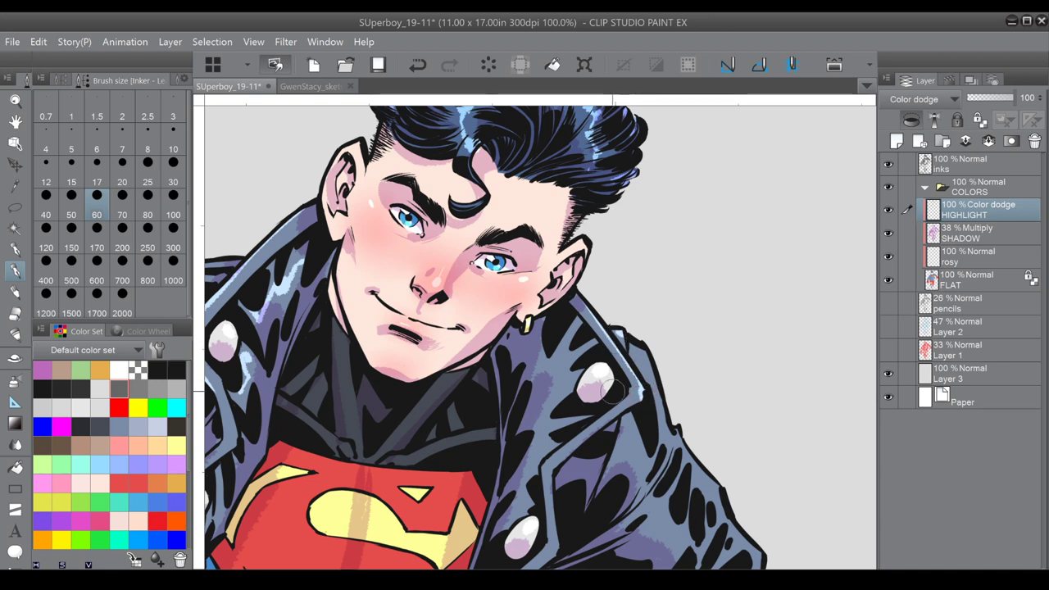
pyautogui.moveTo(615, 393)
pyautogui.mouseDown()
pyautogui.moveTo(550, 244)
pyautogui.moveTo(572, 247)
pyautogui.moveTo(485, 316)
pyautogui.mouseUp()
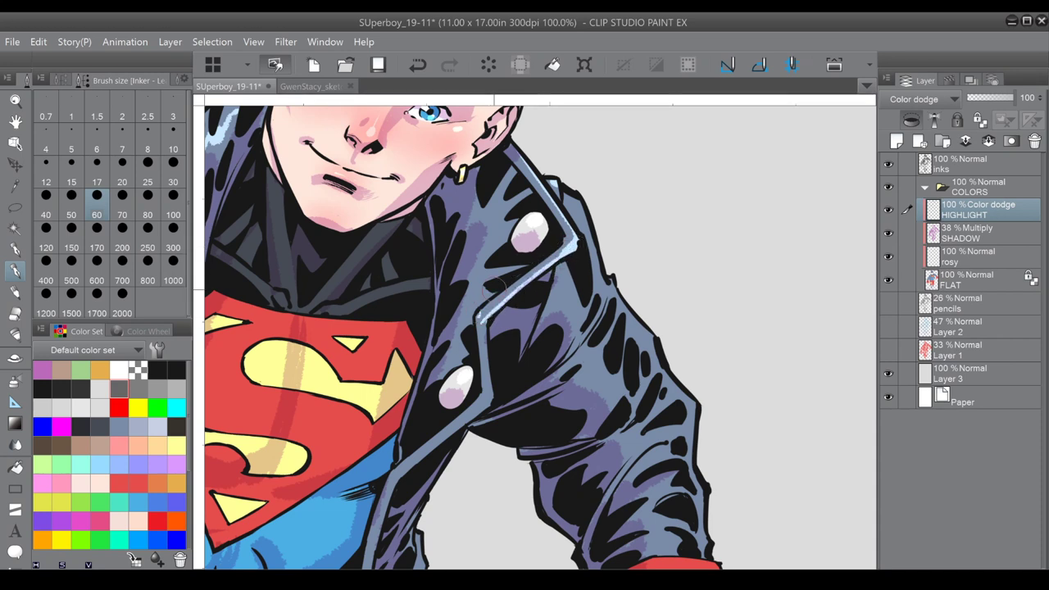
pyautogui.moveTo(508, 174); pyautogui.dragTo(502, 205)
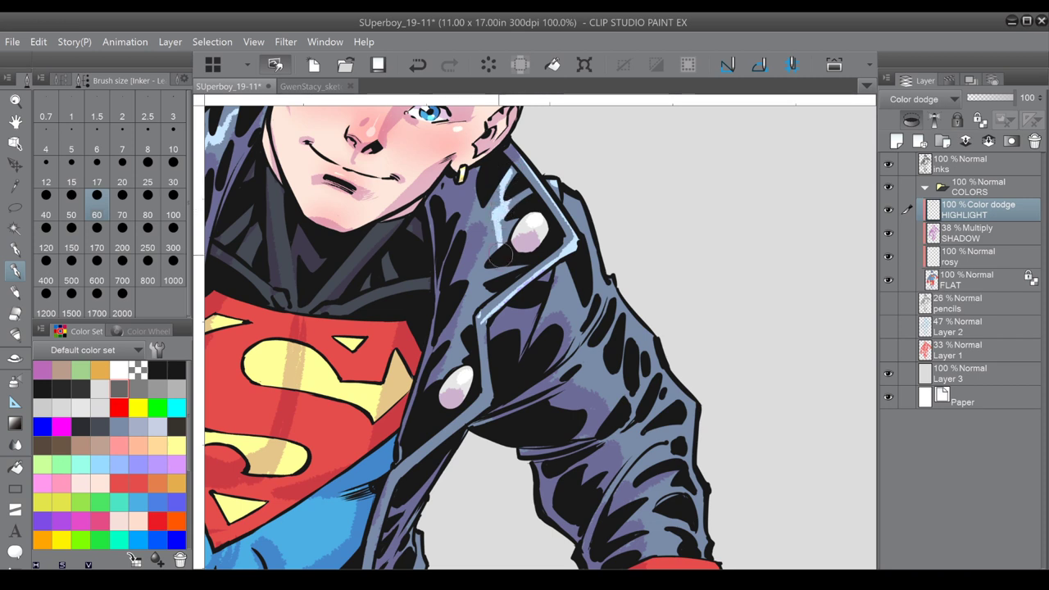
pyautogui.moveTo(487, 275)
pyautogui.mouseDown()
pyautogui.moveTo(463, 298)
pyautogui.moveTo(454, 347)
pyautogui.moveTo(452, 314)
pyautogui.moveTo(464, 377)
pyautogui.moveTo(488, 361)
pyautogui.moveTo(478, 359)
pyautogui.moveTo(496, 324)
pyautogui.moveTo(485, 339)
pyautogui.moveTo(487, 400)
pyautogui.mouseUp()
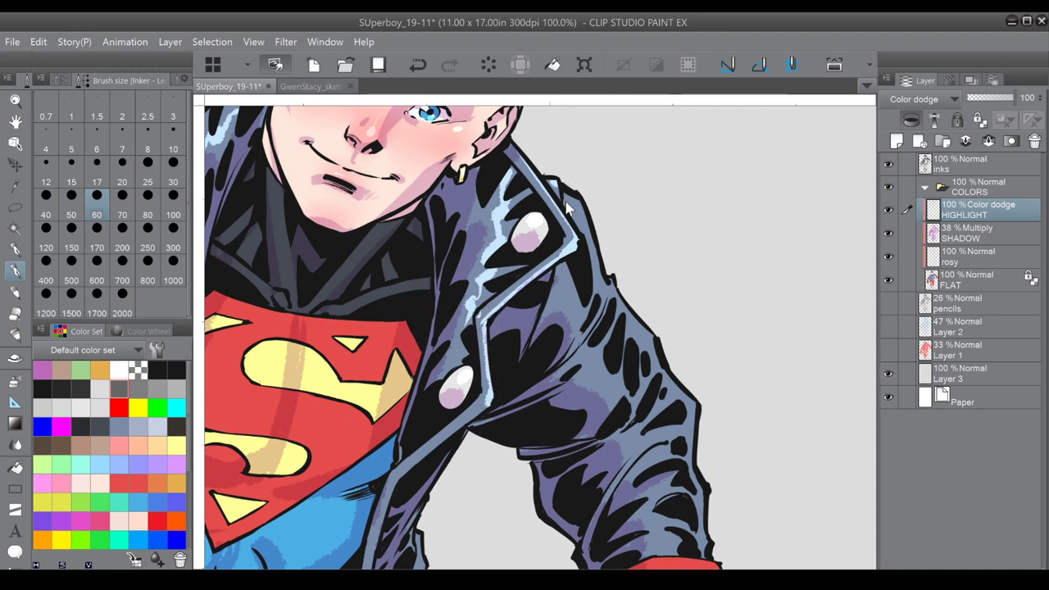
# Paint soft grey highlights along the folds of the black collar around the neck.
pyautogui.hotkey('ctrl', '-')
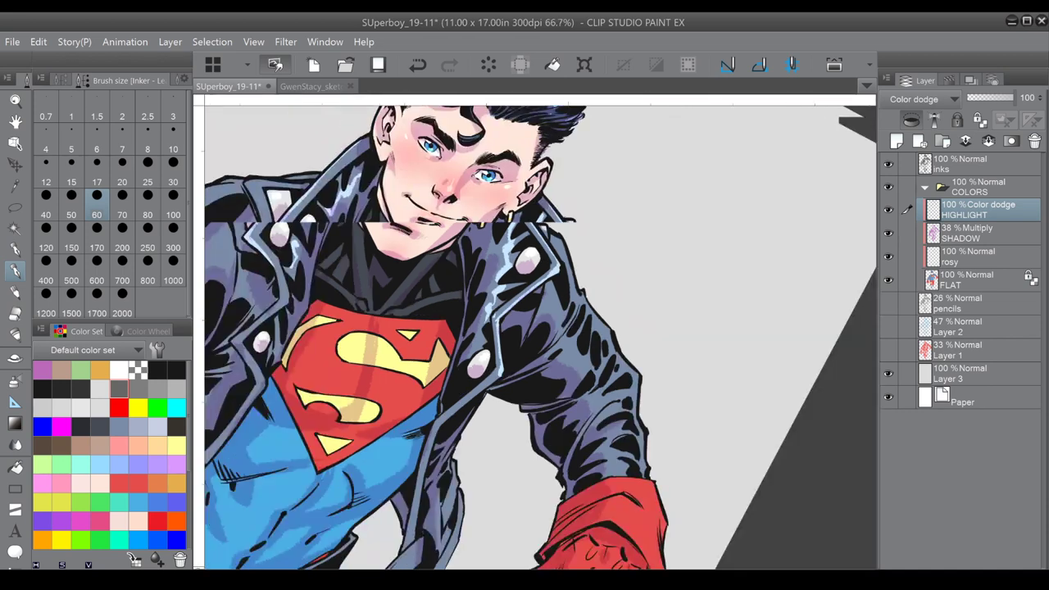
pyautogui.press('-')
pyautogui.press('-')
pyautogui.scroll(2, 442, 267)
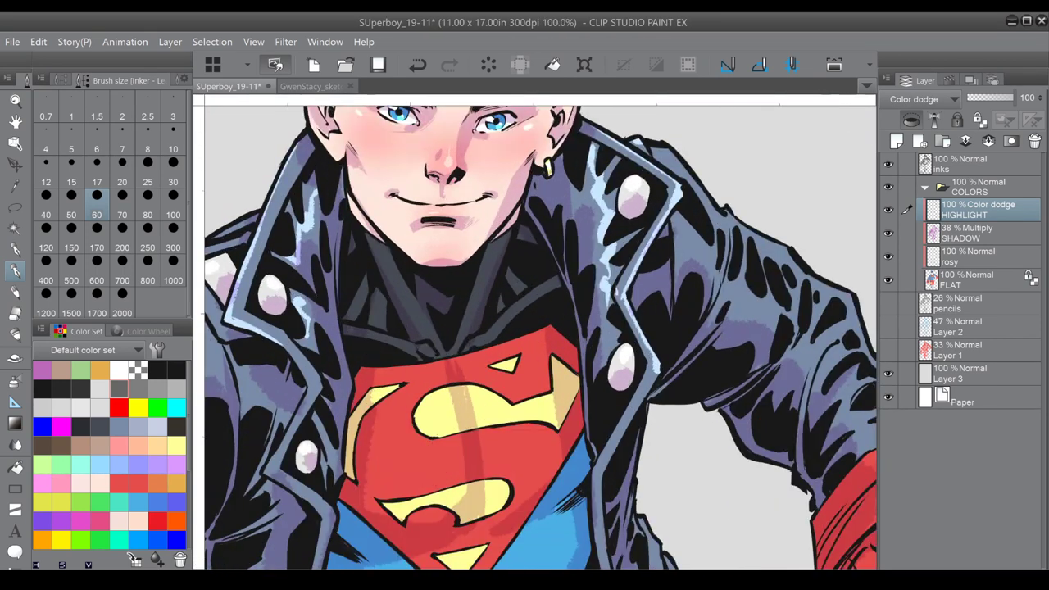
pyautogui.moveTo(391, 272)
pyautogui.mouseDown()
pyautogui.moveTo(379, 243)
pyautogui.moveTo(432, 337)
pyautogui.mouseUp()
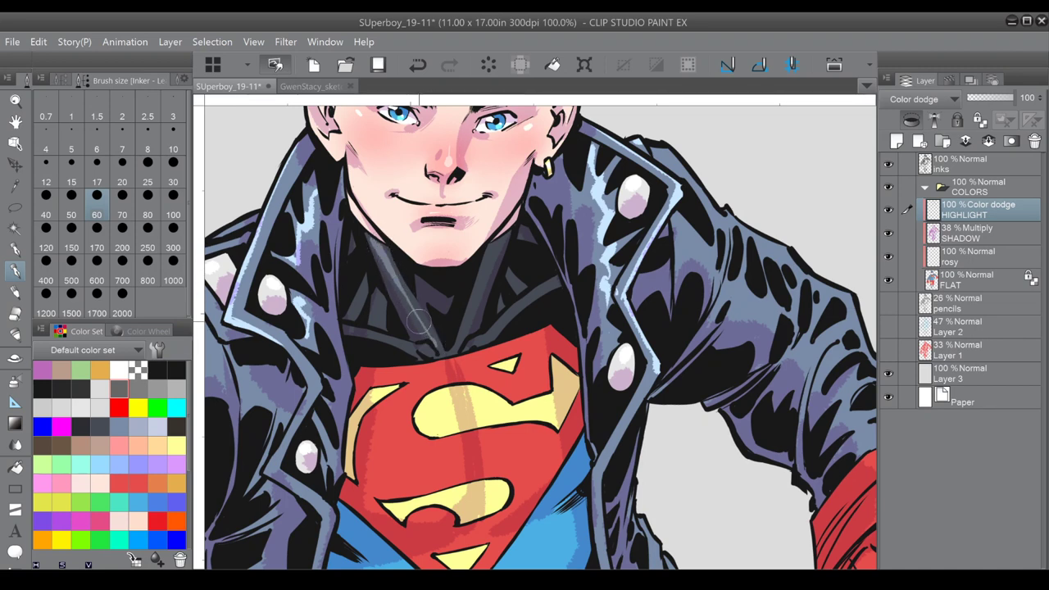
pyautogui.moveTo(494, 245)
pyautogui.mouseDown()
pyautogui.moveTo(460, 345)
pyautogui.moveTo(468, 318)
pyautogui.moveTo(443, 318)
pyautogui.moveTo(423, 350)
pyautogui.mouseUp()
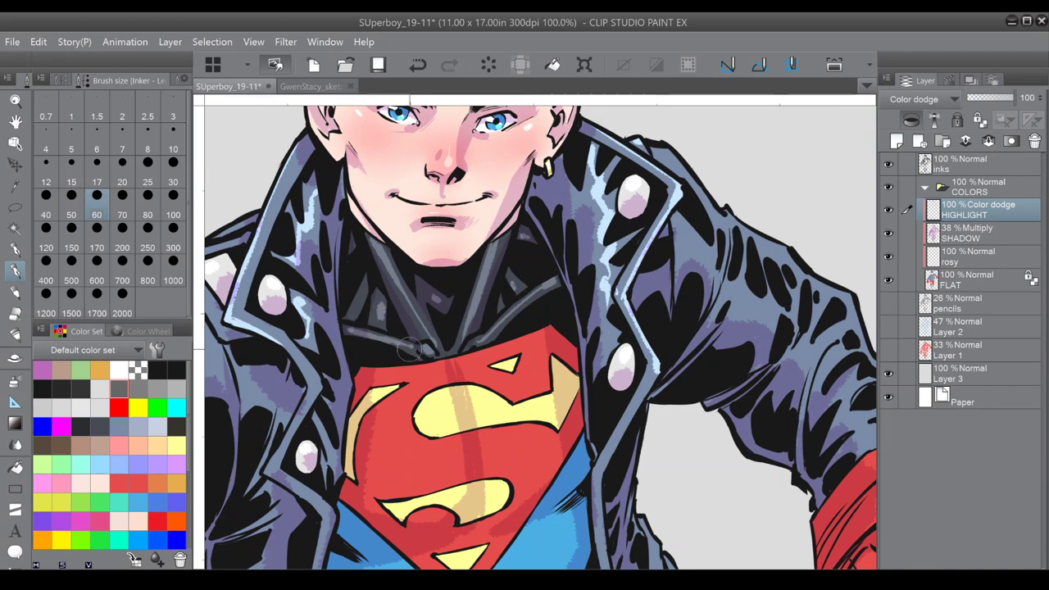
# Paint leather highlights on the shoulder and sleeve of the character's left arm.
pyautogui.hotkey('ctrl', '-')
pyautogui.hotkey('ctrl', '-')
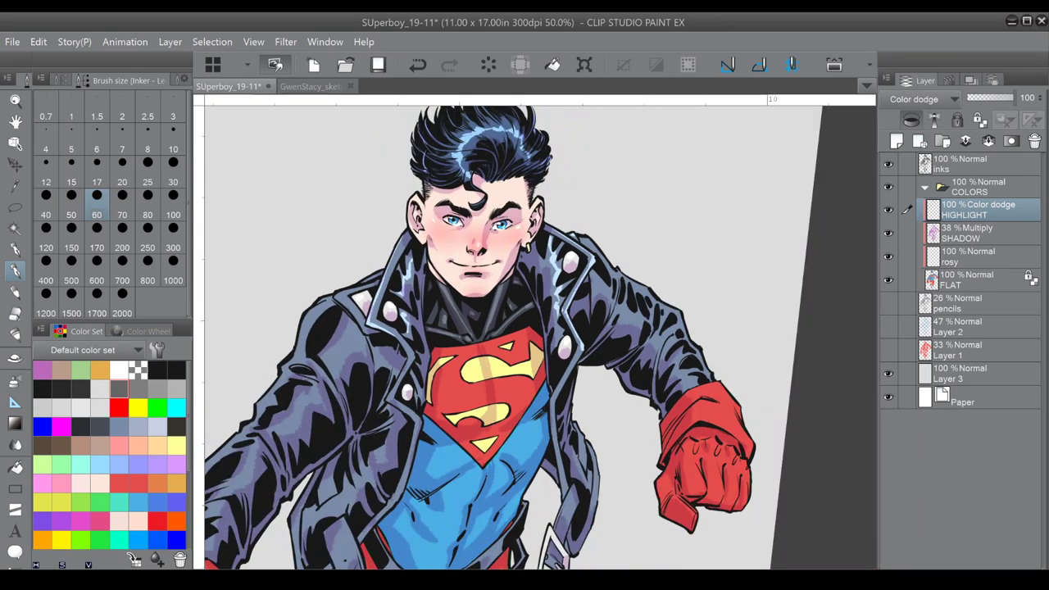
pyautogui.moveTo(403, 343); pyautogui.dragTo(453, 297)
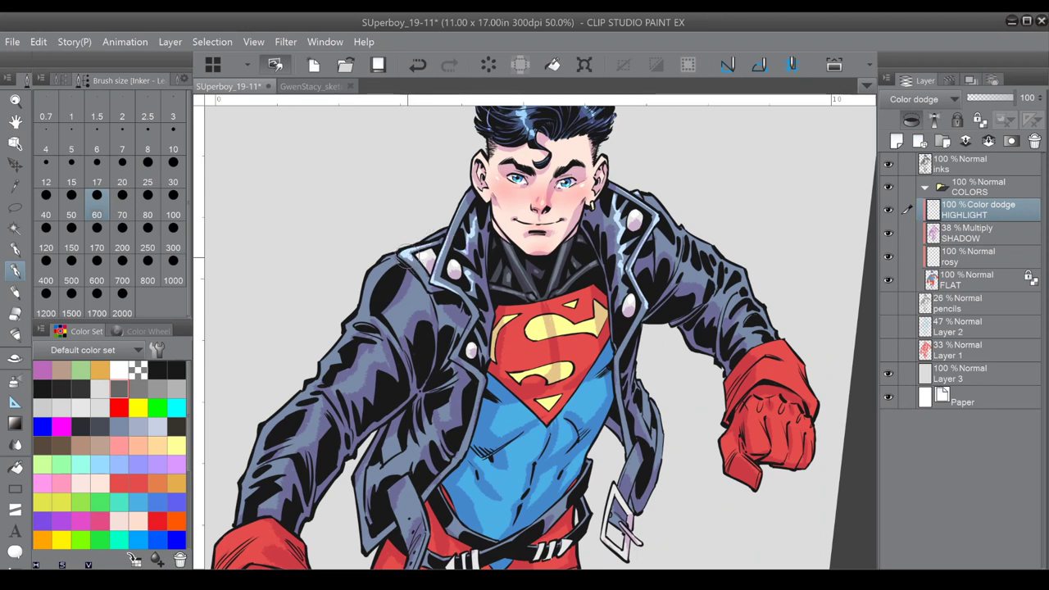
pyautogui.moveTo(417, 266); pyautogui.dragTo(295, 323)
pyautogui.moveTo(520, 252); pyautogui.dragTo(622, 162)
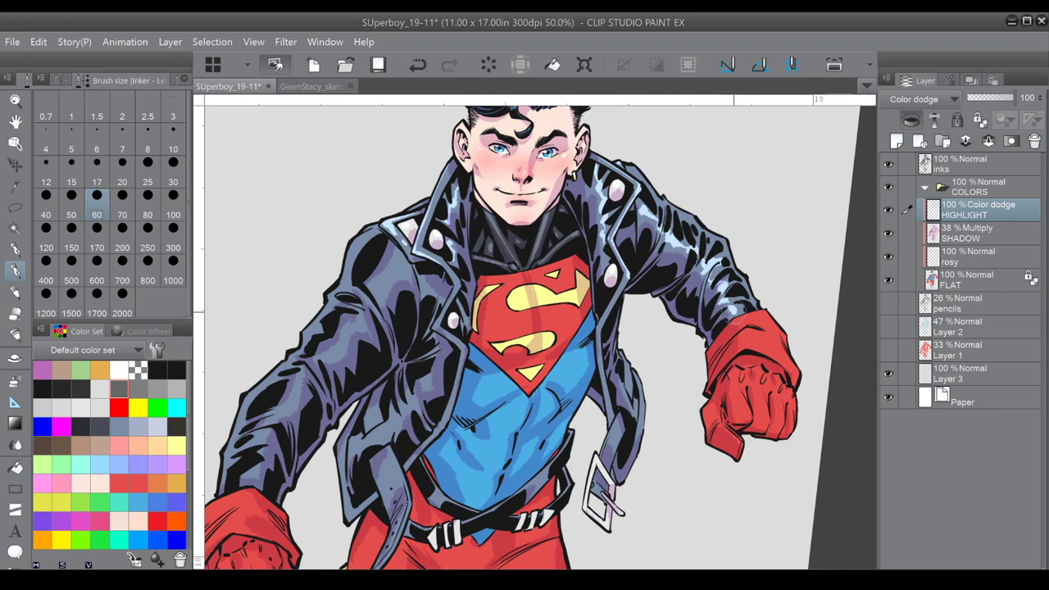
# Paint jagged leather highlights down the sleeve of the character's right arm and across the adjoining jacket body.
pyautogui.moveTo(793, 208); pyautogui.dragTo(663, 115)
pyautogui.moveTo(574, 416); pyautogui.dragTo(555, 209)
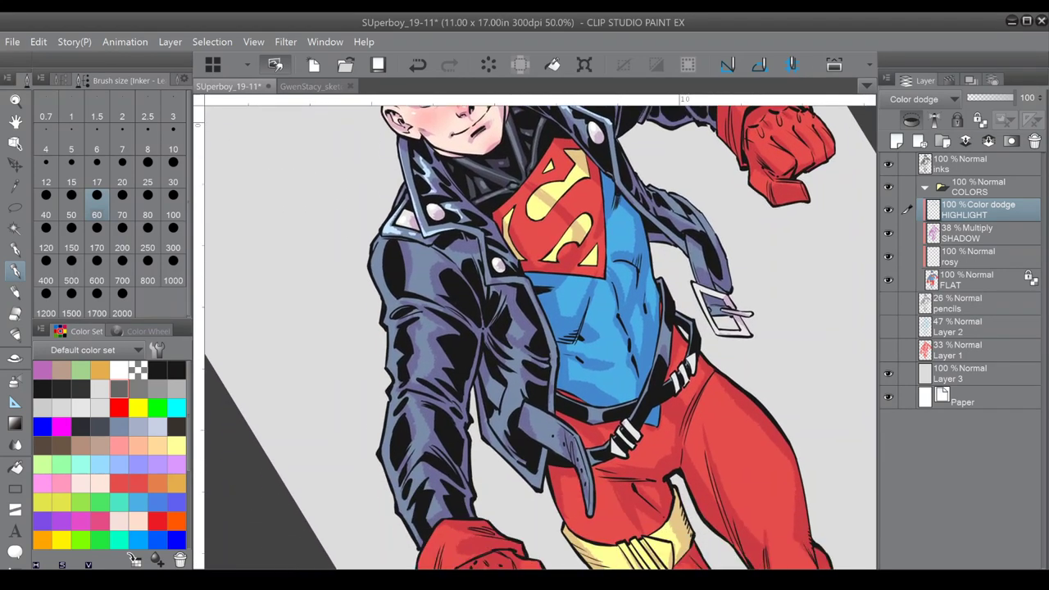
pyautogui.moveTo(416, 260)
pyautogui.mouseDown()
pyautogui.moveTo(431, 324)
pyautogui.moveTo(413, 385)
pyautogui.moveTo(419, 430)
pyautogui.moveTo(415, 422)
pyautogui.moveTo(427, 516)
pyautogui.mouseUp()
pyautogui.hotkey('ctrl', '@')
pyautogui.moveTo(562, 270); pyautogui.dragTo(490, 333)
pyautogui.scroll(-2, 490, 333)
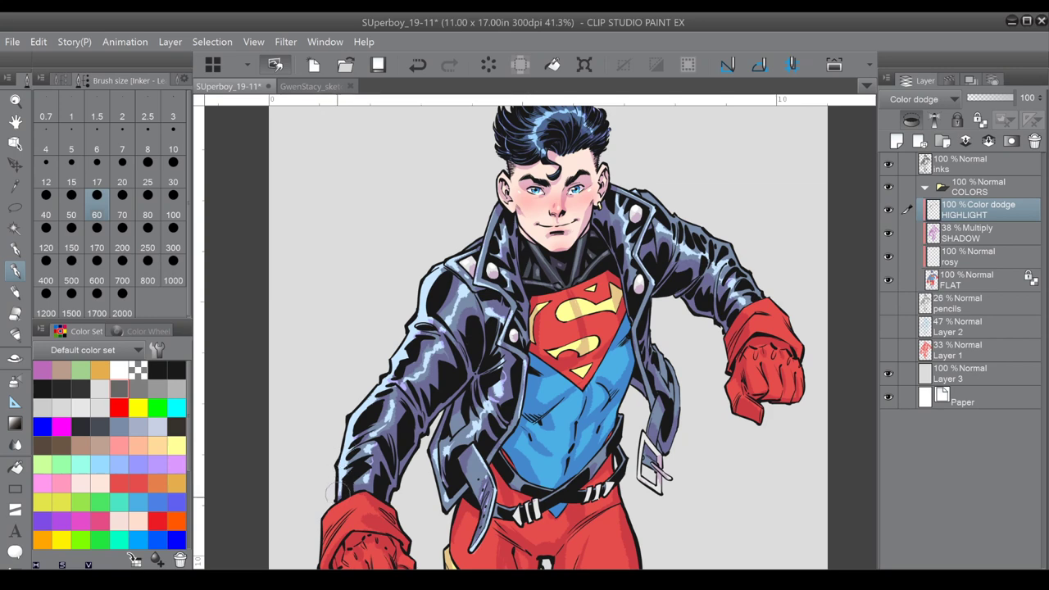
# Paint pale blue rim highlights along the outer edges of the jacket and its sleeves.
pyautogui.moveTo(343, 451); pyautogui.dragTo(208, 402)
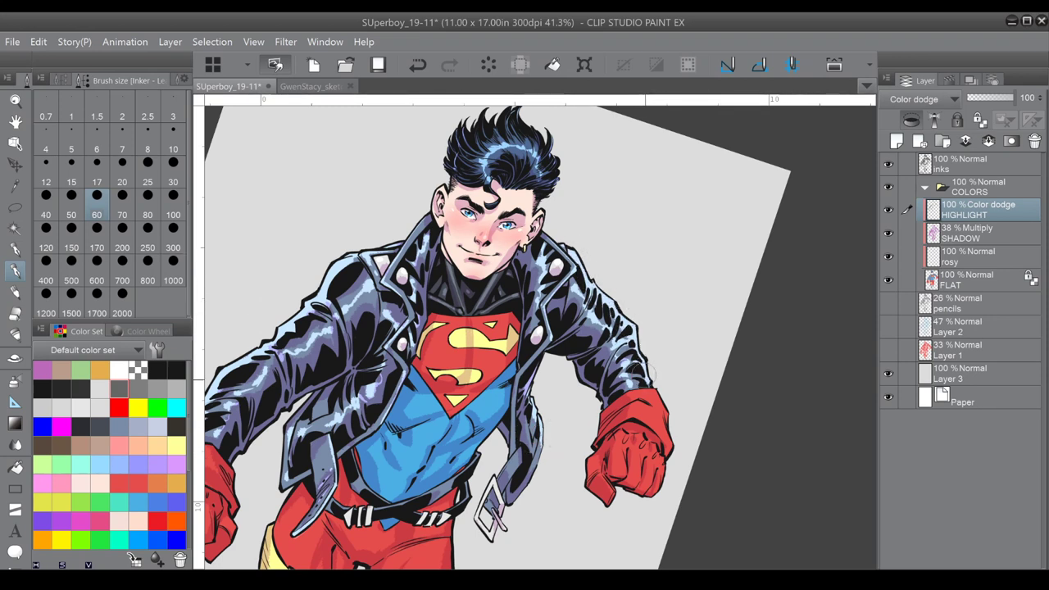
pyautogui.scroll(-4, 653, 377)
pyautogui.moveTo(592, 446); pyautogui.dragTo(579, 374)
pyautogui.moveTo(652, 377); pyautogui.dragTo(646, 356)
pyautogui.scroll(5, 580, 369)
pyautogui.scroll(1, 566, 345)
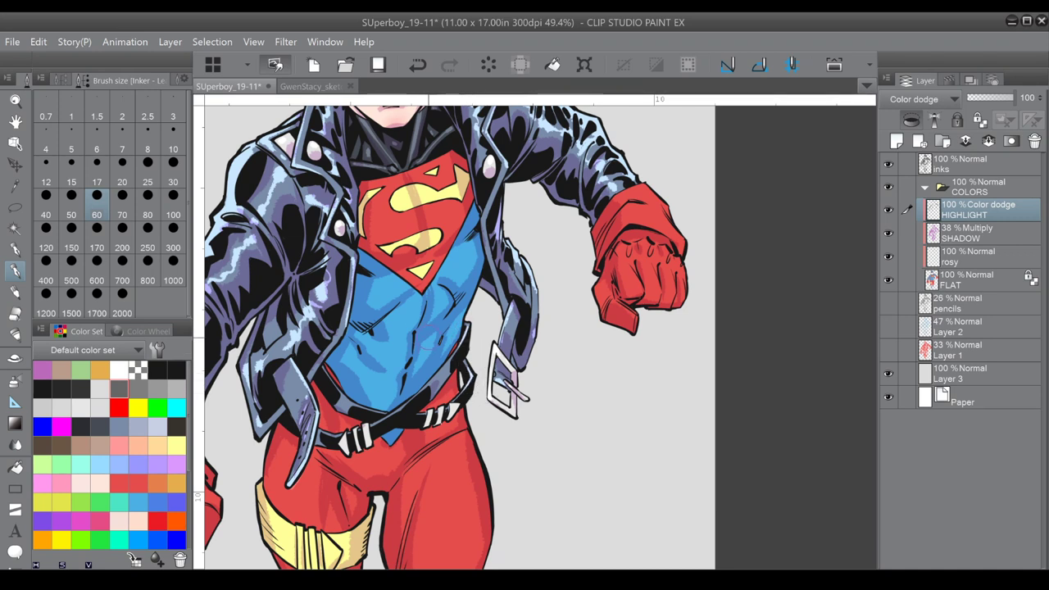
# Dab highlights on the chest of the blue shirt and on the S emblem, undoing one unwanted stroke.
pyautogui.moveTo(417, 311); pyautogui.dragTo(459, 388)
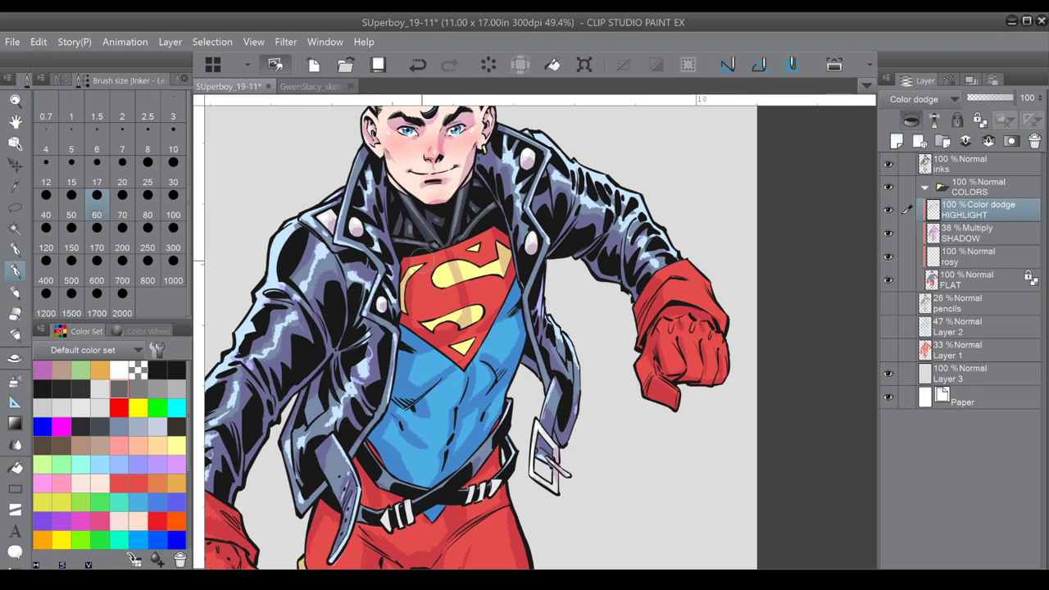
pyautogui.moveTo(428, 364); pyautogui.dragTo(449, 364)
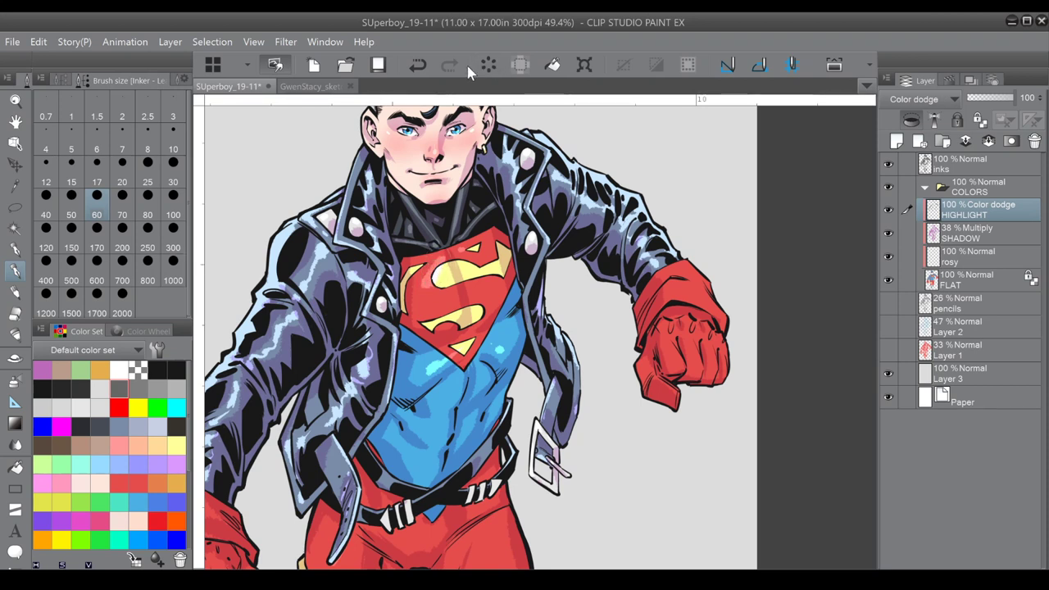
pyautogui.click(420, 66)
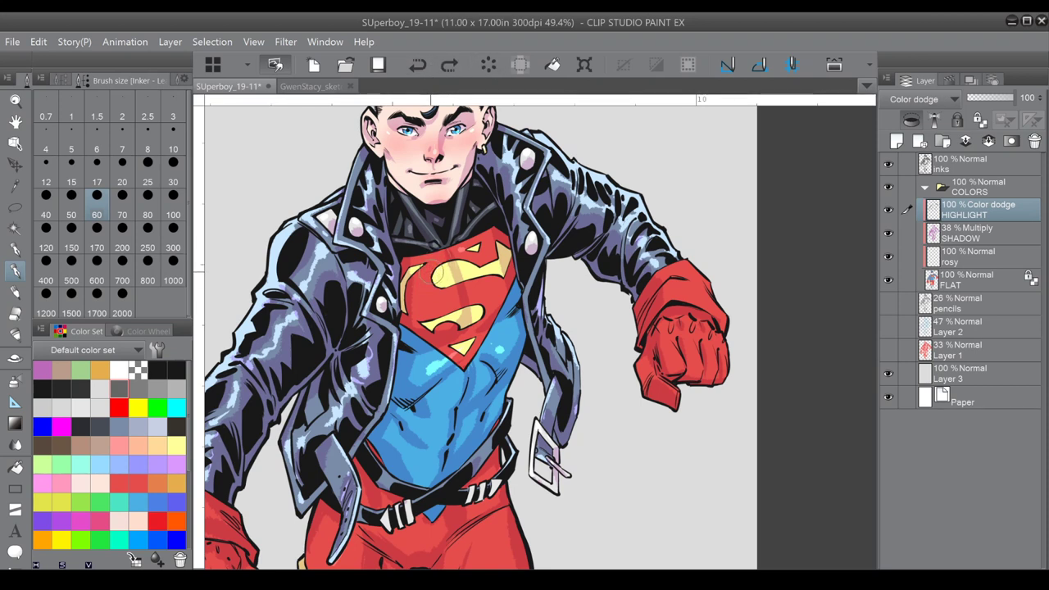
pyautogui.moveTo(425, 270); pyautogui.dragTo(436, 280)
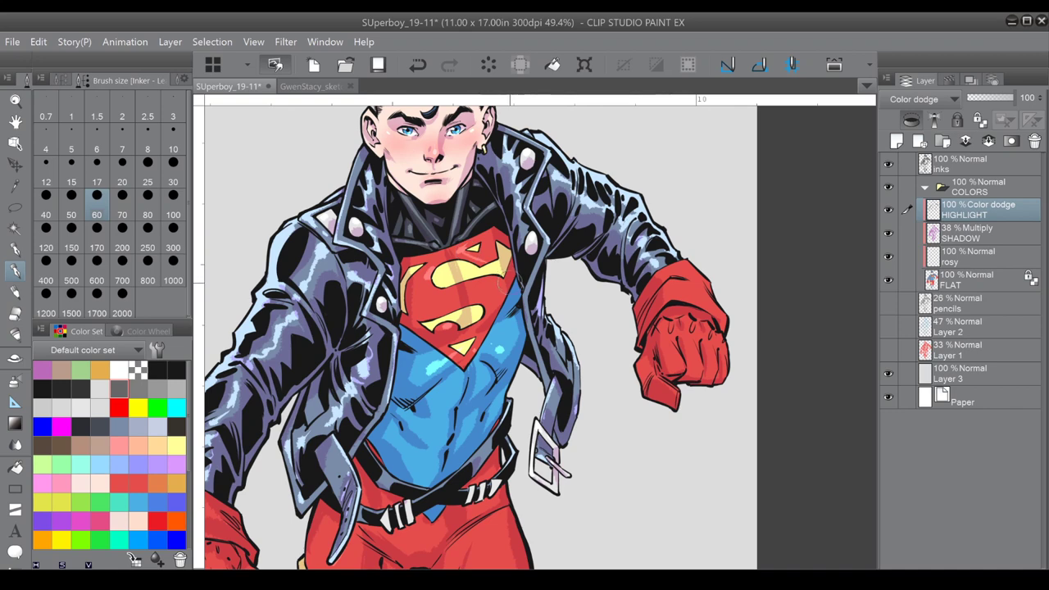
# Dab small highlights on the knuckles and fingers of both red gloves.
pyautogui.scroll(-2, 536, 358)
pyautogui.moveTo(536, 357); pyautogui.dragTo(416, 340)
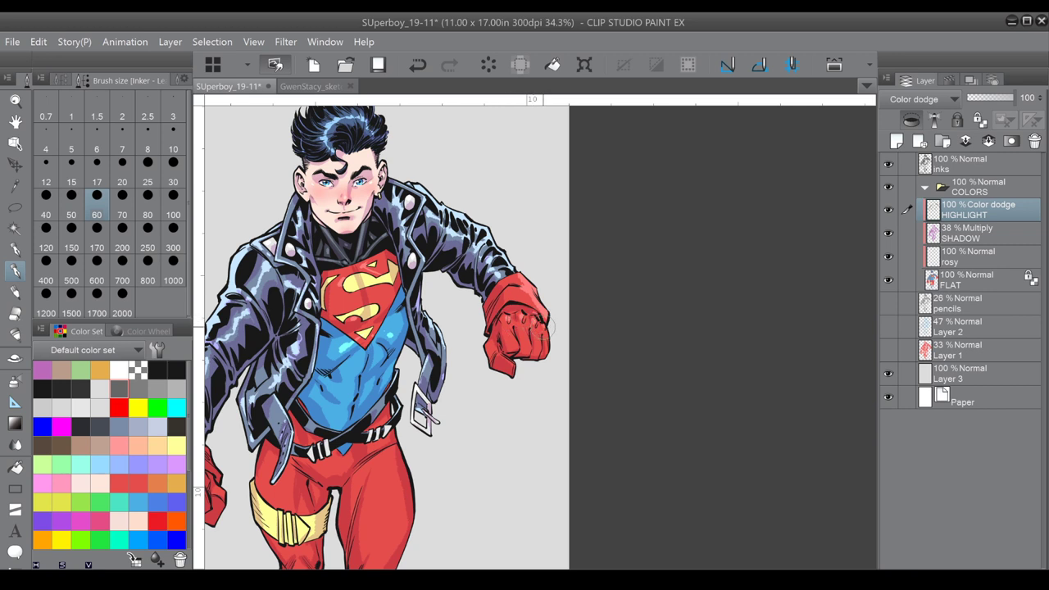
pyautogui.moveTo(540, 335)
pyautogui.mouseDown()
pyautogui.moveTo(543, 355)
pyautogui.moveTo(627, 310)
pyautogui.moveTo(679, 221)
pyautogui.mouseUp()
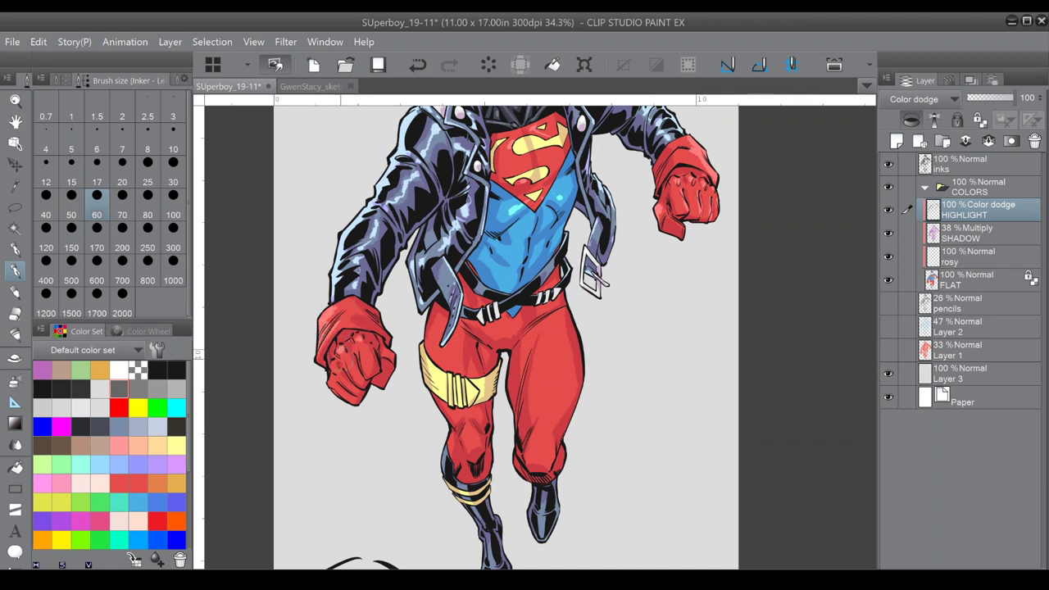
pyautogui.moveTo(360, 363); pyautogui.dragTo(361, 390)
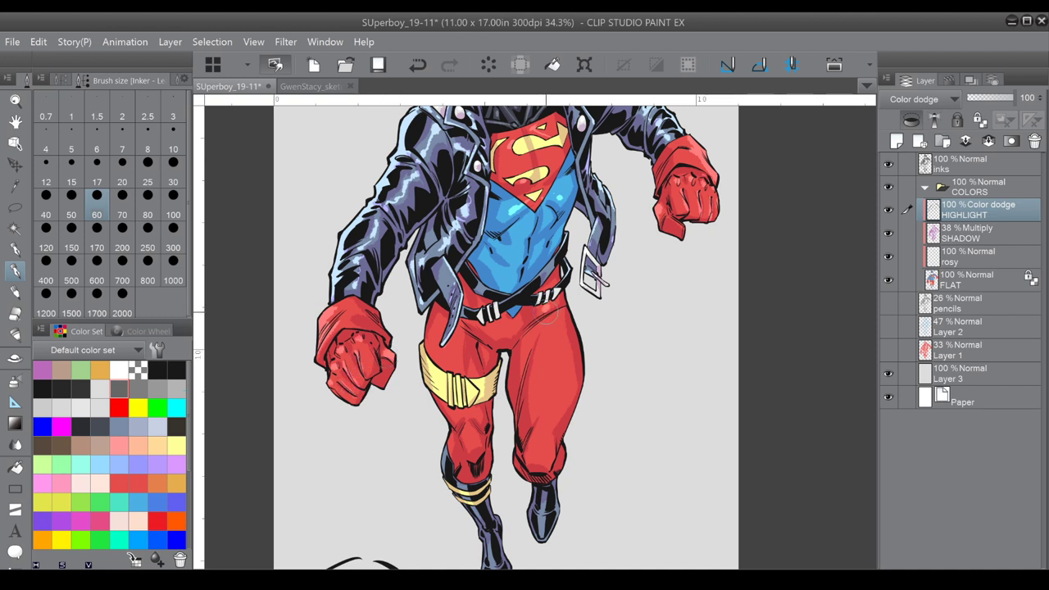
# Paint highlights on the thighs and knees of the red trousers and on both black boots.
pyautogui.moveTo(549, 324)
pyautogui.mouseDown()
pyautogui.moveTo(549, 356)
pyautogui.moveTo(552, 327)
pyautogui.moveTo(541, 459)
pyautogui.mouseUp()
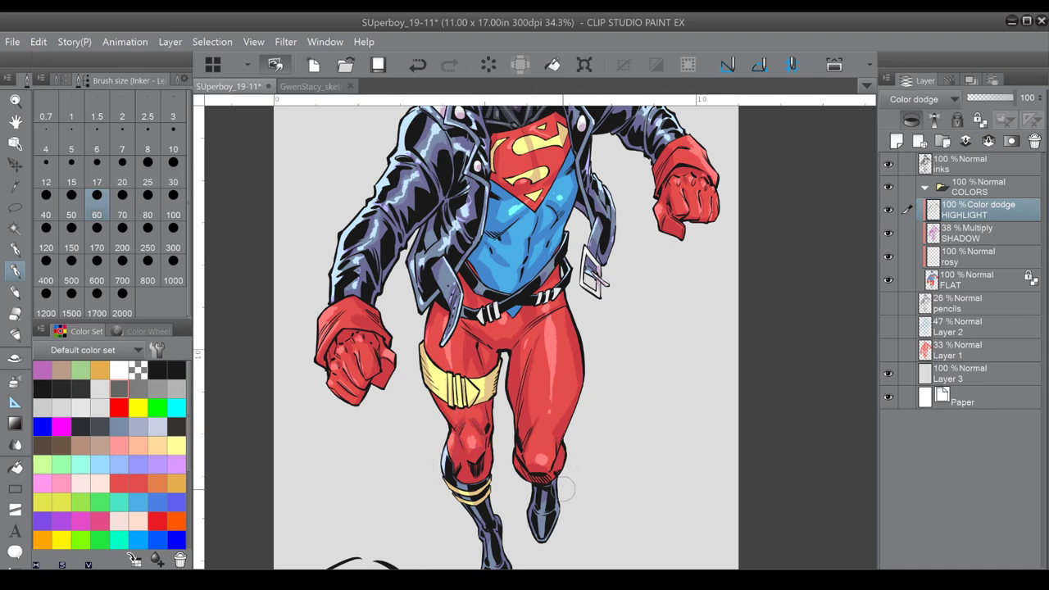
pyautogui.moveTo(653, 335); pyautogui.dragTo(617, 207)
pyautogui.moveTo(533, 381); pyautogui.dragTo(516, 404)
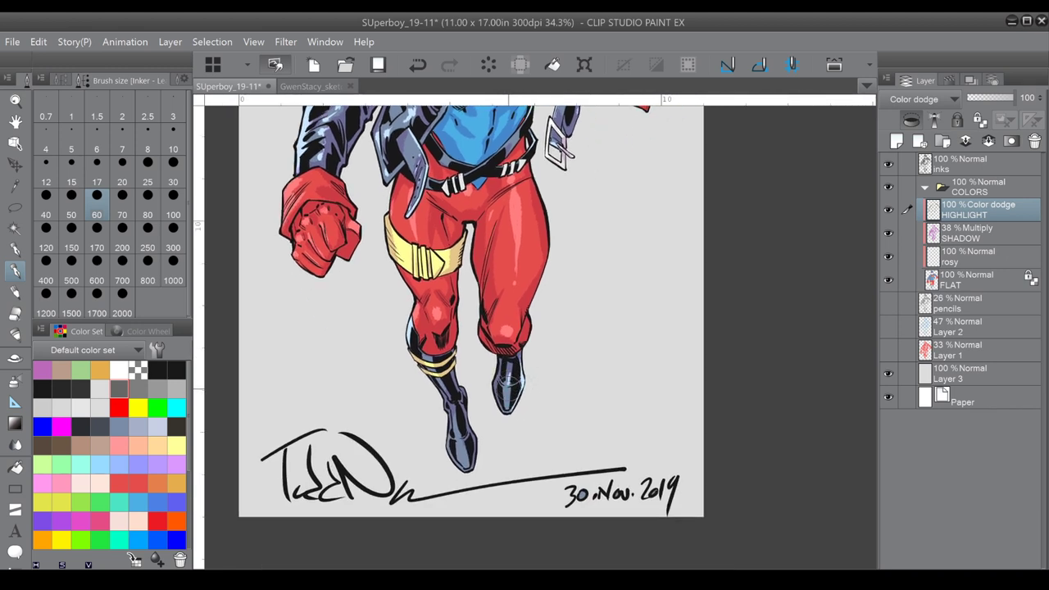
pyautogui.moveTo(420, 357); pyautogui.dragTo(421, 367)
pyautogui.moveTo(443, 406)
pyautogui.mouseDown()
pyautogui.moveTo(448, 442)
pyautogui.moveTo(456, 418)
pyautogui.moveTo(467, 463)
pyautogui.mouseUp()
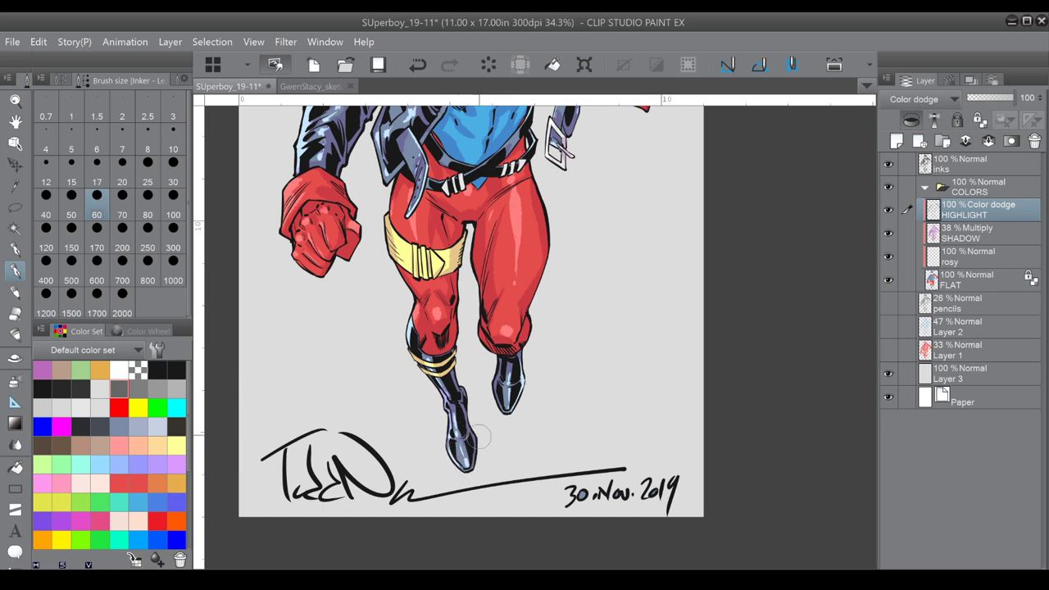
# Paint highlights along the crossed black belts at the waist.
pyautogui.moveTo(581, 267); pyautogui.dragTo(599, 387)
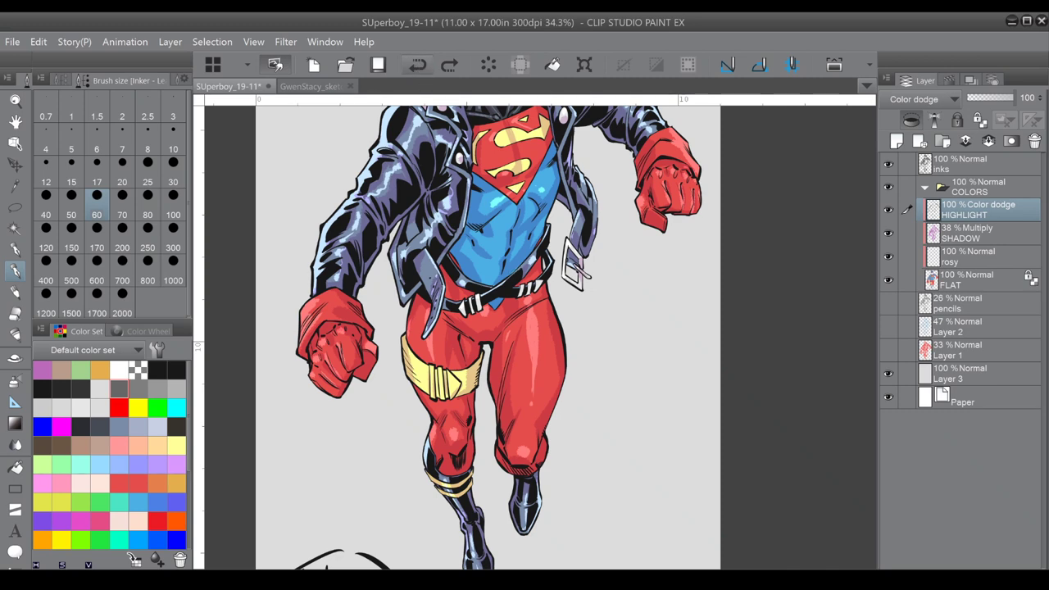
pyautogui.scroll(2, 551, 297)
pyautogui.moveTo(454, 280); pyautogui.dragTo(481, 254)
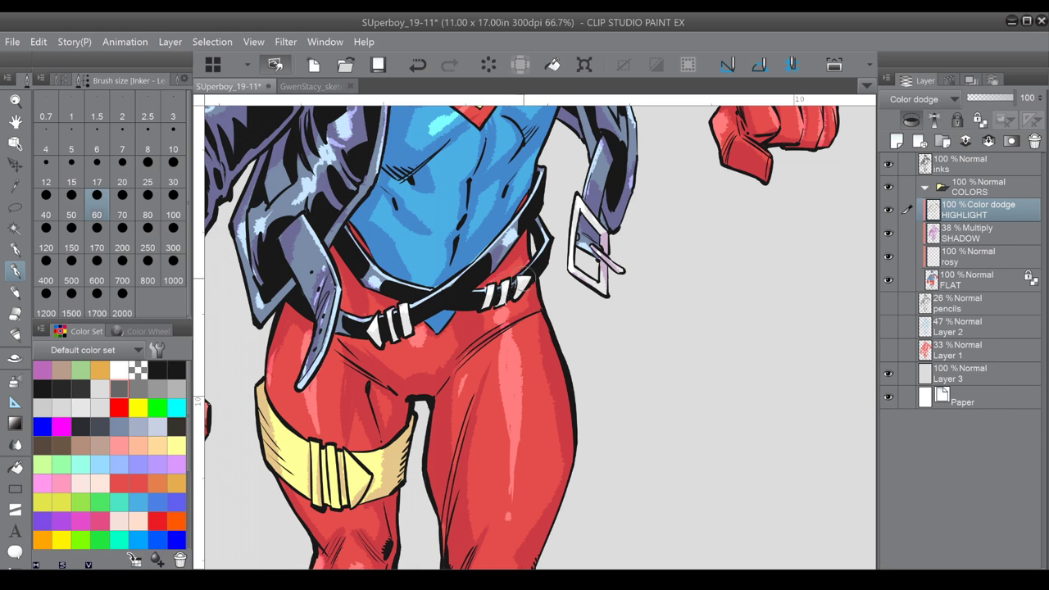
# Dab white highlights on the metal studs of the leather jacket.
pyautogui.click(119, 370)
pyautogui.moveTo(608, 236); pyautogui.dragTo(659, 553)
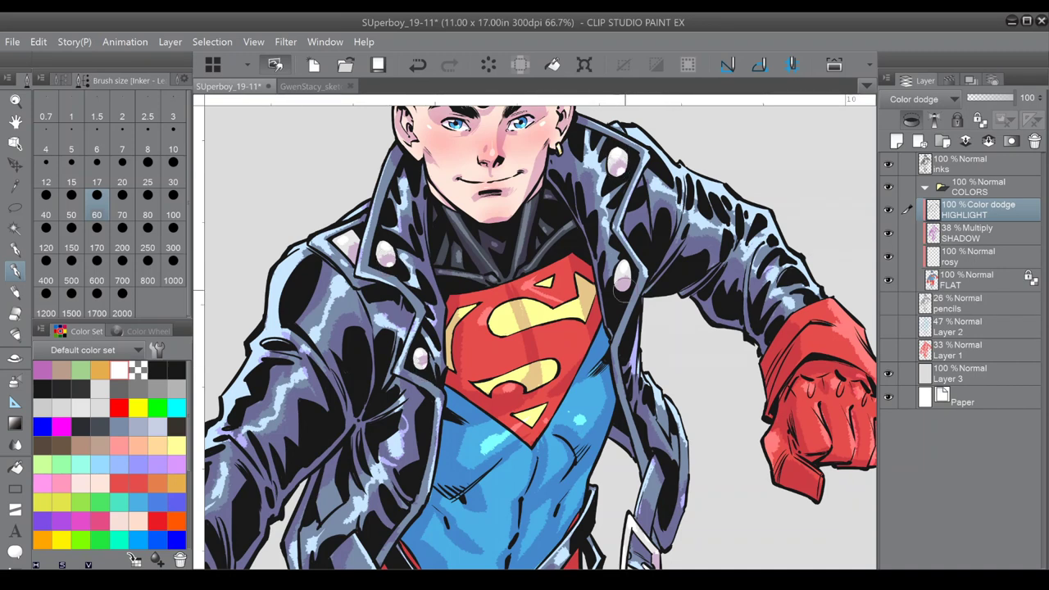
pyautogui.scroll(-1, 646, 334)
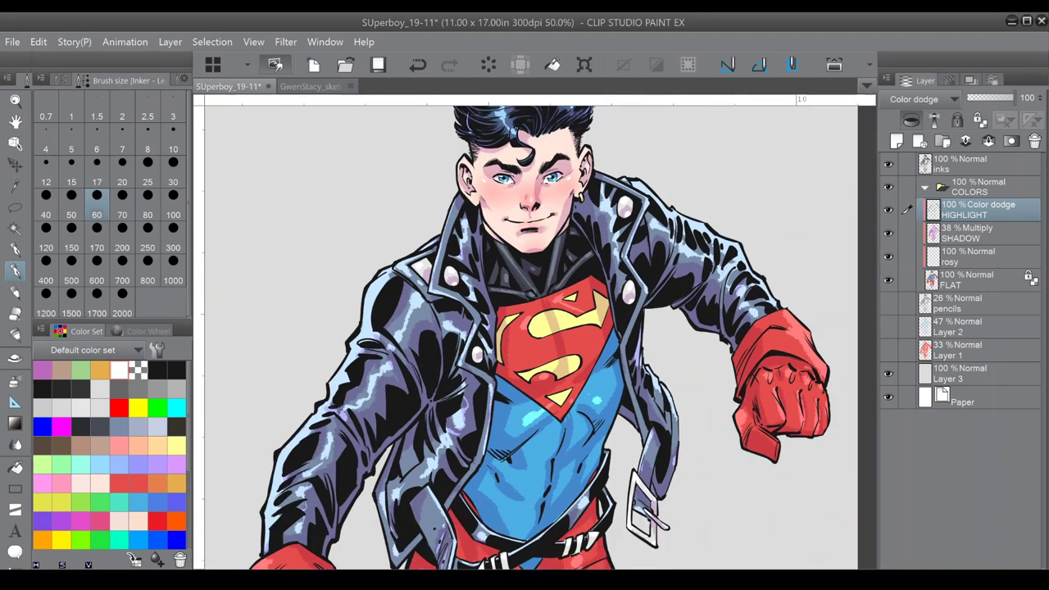
pyautogui.moveTo(646, 334); pyautogui.dragTo(624, 303)
pyautogui.scroll(-1, 586, 360)
pyautogui.moveTo(587, 360)
pyautogui.mouseDown()
pyautogui.moveTo(530, 223)
pyautogui.moveTo(522, 157)
pyautogui.mouseUp()
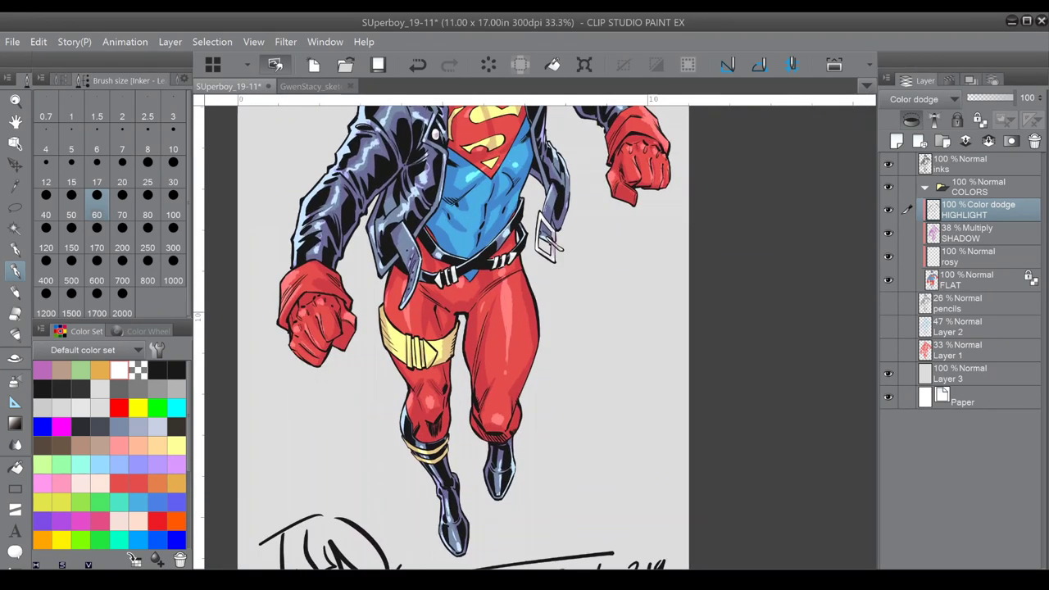
# Paint mid-gray dodge highlights on the yellow thigh strap and pouch.
pyautogui.click(117, 387)
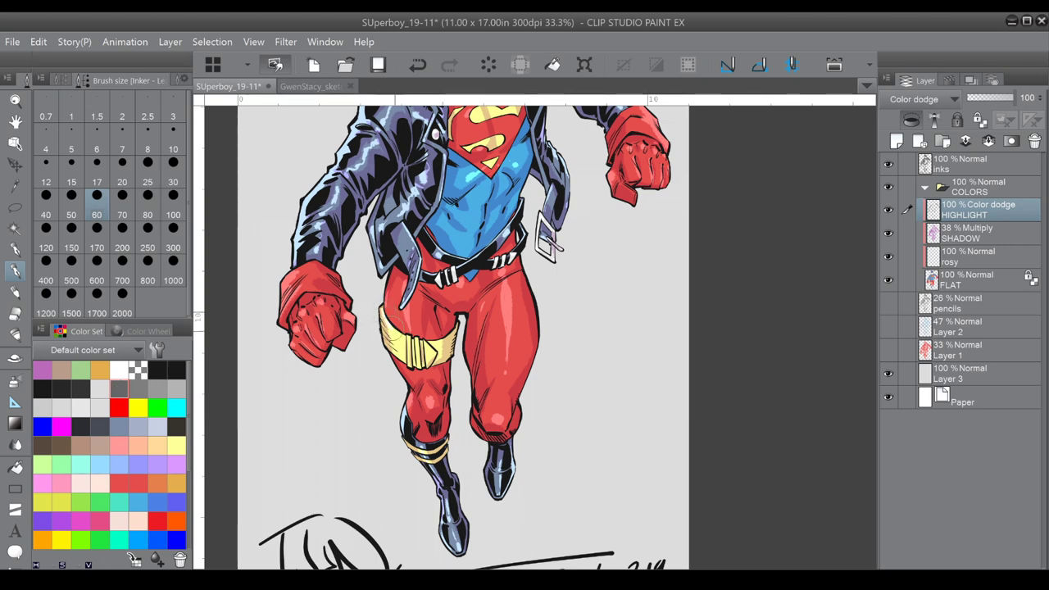
pyautogui.moveTo(415, 348); pyautogui.dragTo(380, 274)
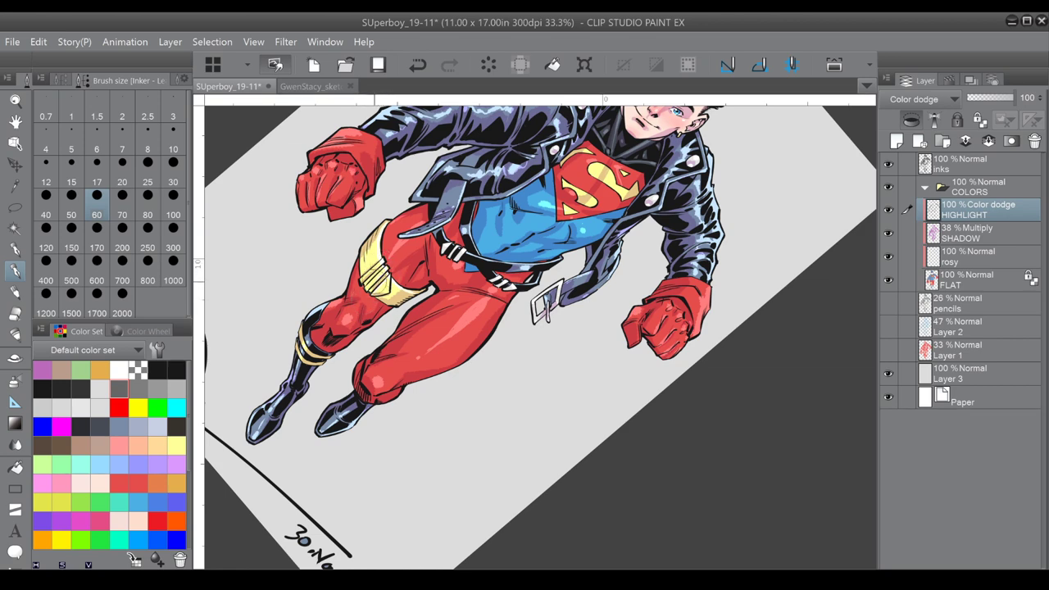
pyautogui.moveTo(375, 281); pyautogui.dragTo(441, 420)
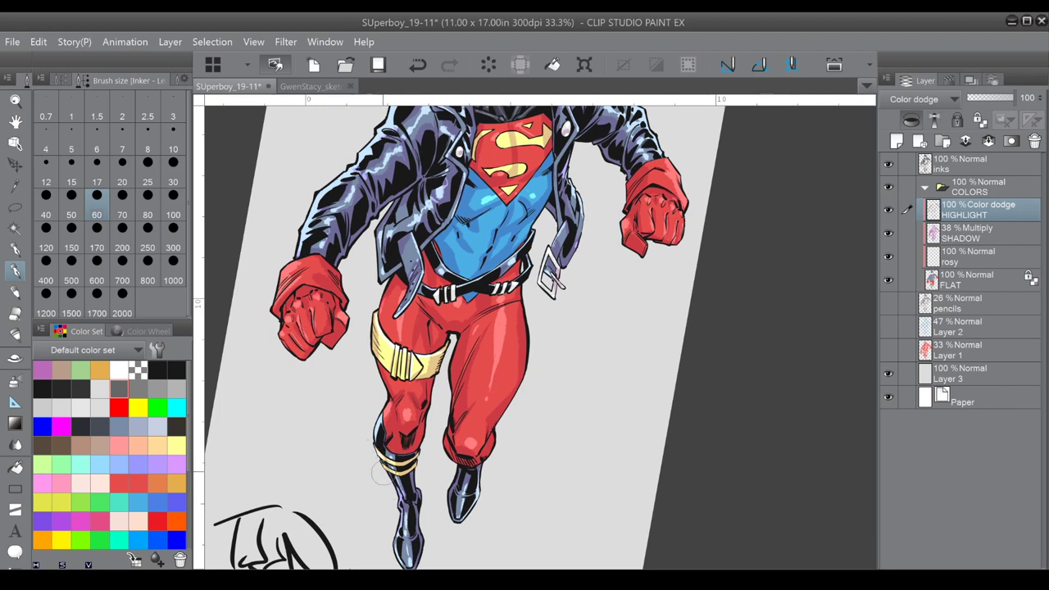
pyautogui.scroll(3, 389, 487)
pyautogui.click(159, 385)
pyautogui.moveTo(335, 341); pyautogui.dragTo(342, 328)
pyautogui.click(417, 65)
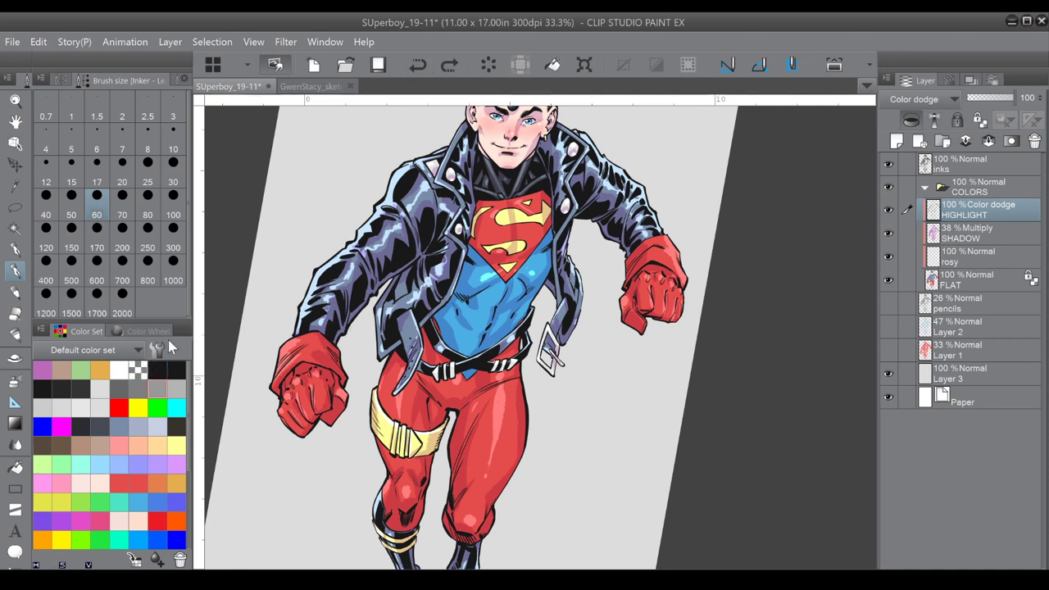
pyautogui.click(119, 389)
pyautogui.click(80, 388)
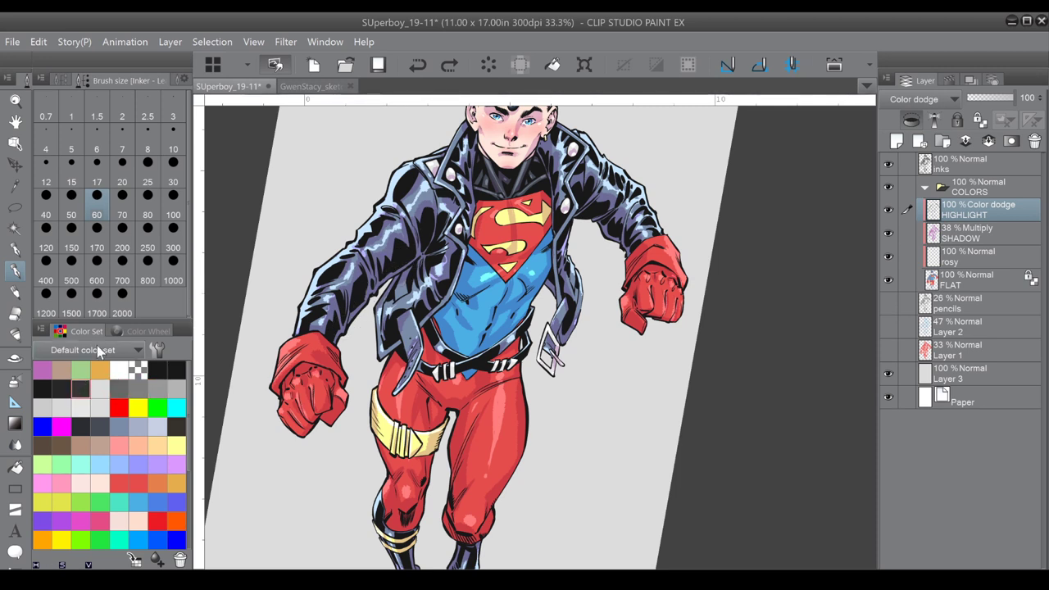
pyautogui.moveTo(344, 340); pyautogui.dragTo(333, 323)
pyautogui.click(119, 388)
# Paint subtle highlights on the cuffs and fists of both red gloves using the dark slate color.
pyautogui.click(100, 426)
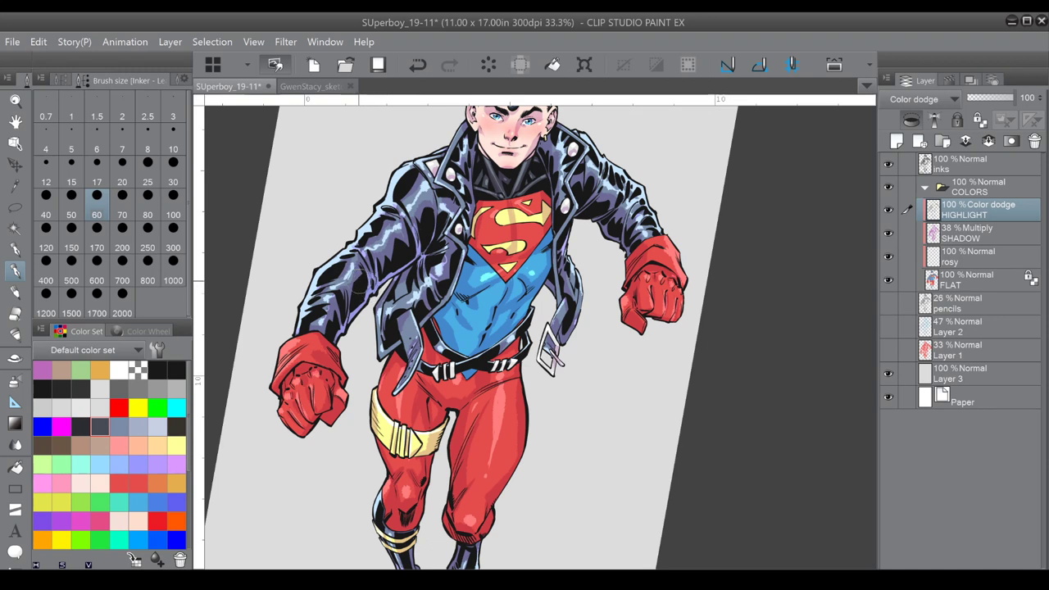
pyautogui.moveTo(342, 334); pyautogui.dragTo(284, 373)
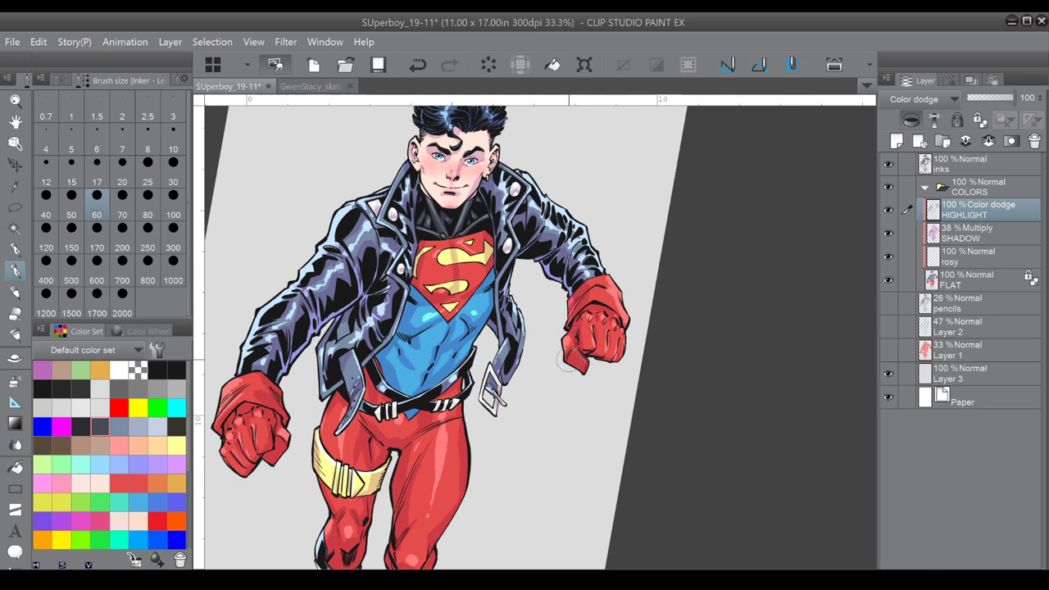
pyautogui.moveTo(596, 358)
pyautogui.mouseDown()
pyautogui.moveTo(644, 301)
pyautogui.moveTo(603, 347)
pyautogui.mouseUp()
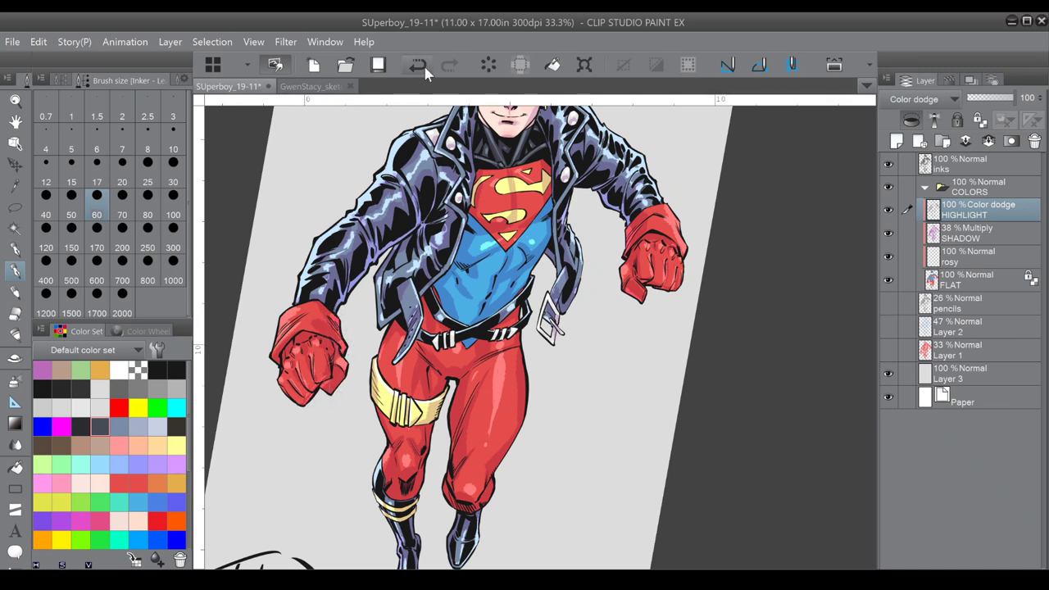
pyautogui.moveTo(313, 399); pyautogui.dragTo(304, 404)
# Dab extra highlights over the chest and abdominal muscles of the blue shirt, using mid-gray and dark slate.
pyautogui.moveTo(388, 496); pyautogui.dragTo(333, 365)
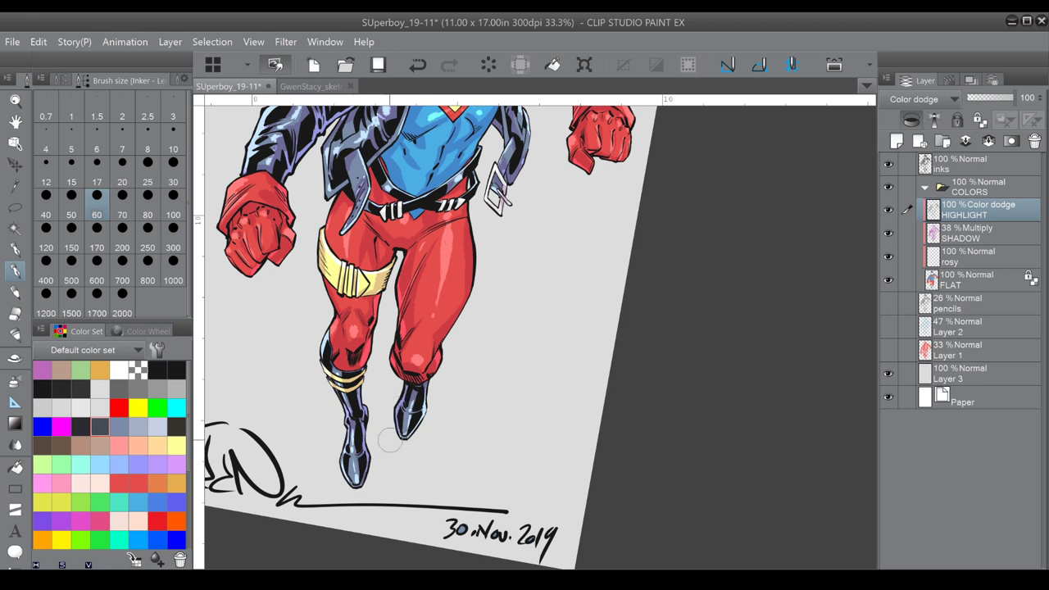
pyautogui.moveTo(390, 440); pyautogui.dragTo(488, 457)
pyautogui.scroll(-1, 579, 398)
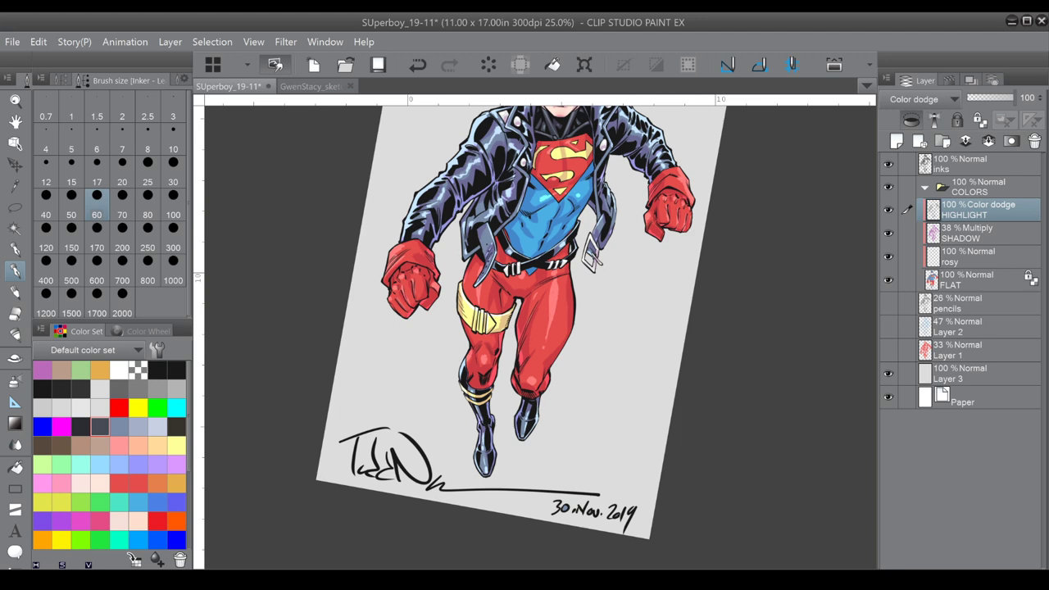
pyautogui.moveTo(565, 344); pyautogui.dragTo(515, 451)
pyautogui.hotkey('ctrl', '+')
pyautogui.hotkey('ctrl', '+')
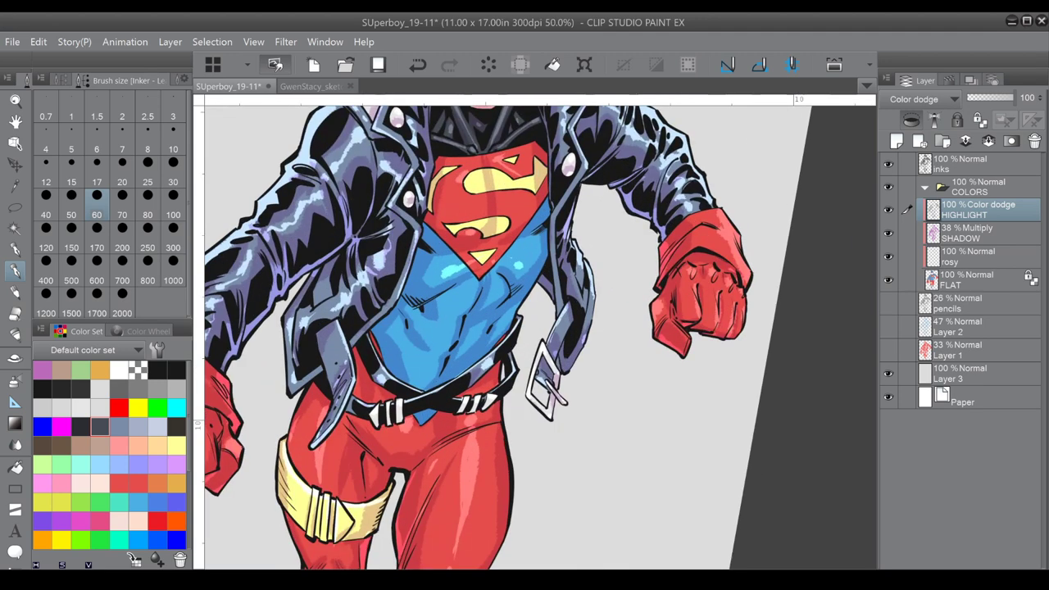
pyautogui.click(123, 382)
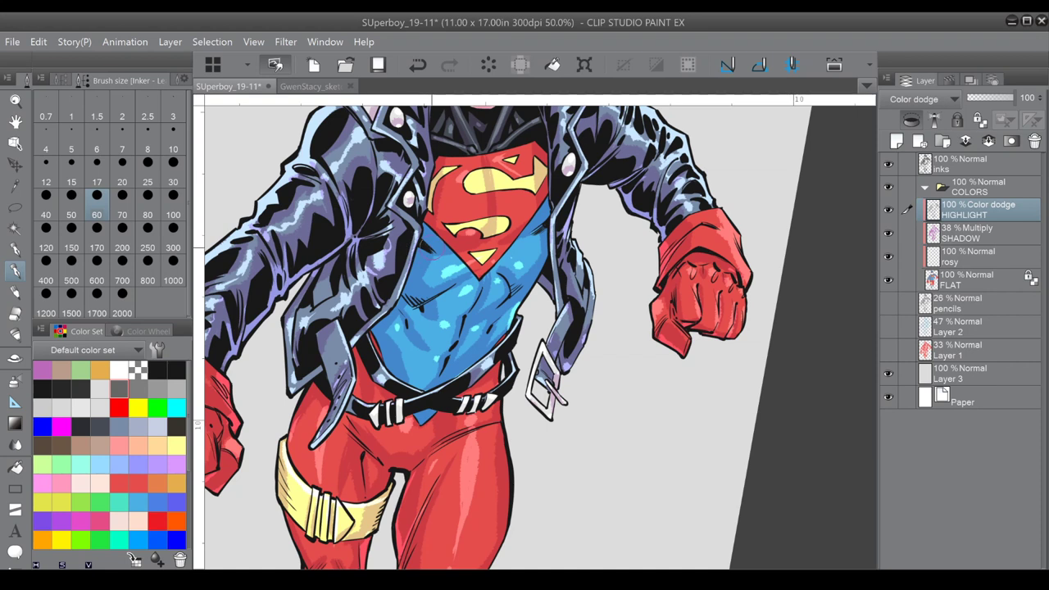
pyautogui.click(100, 425)
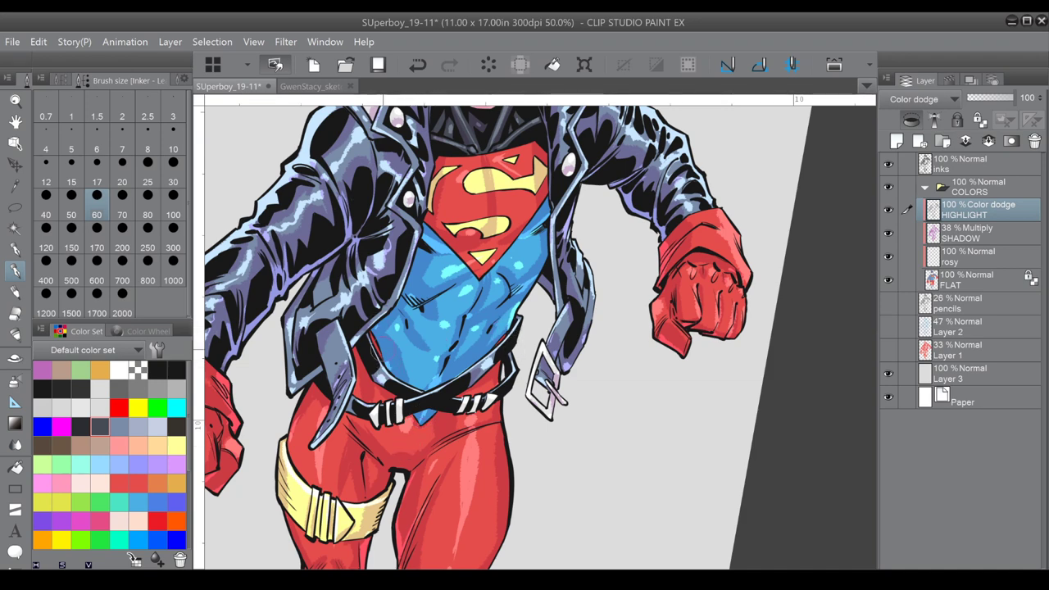
pyautogui.scroll(-4, 538, 321)
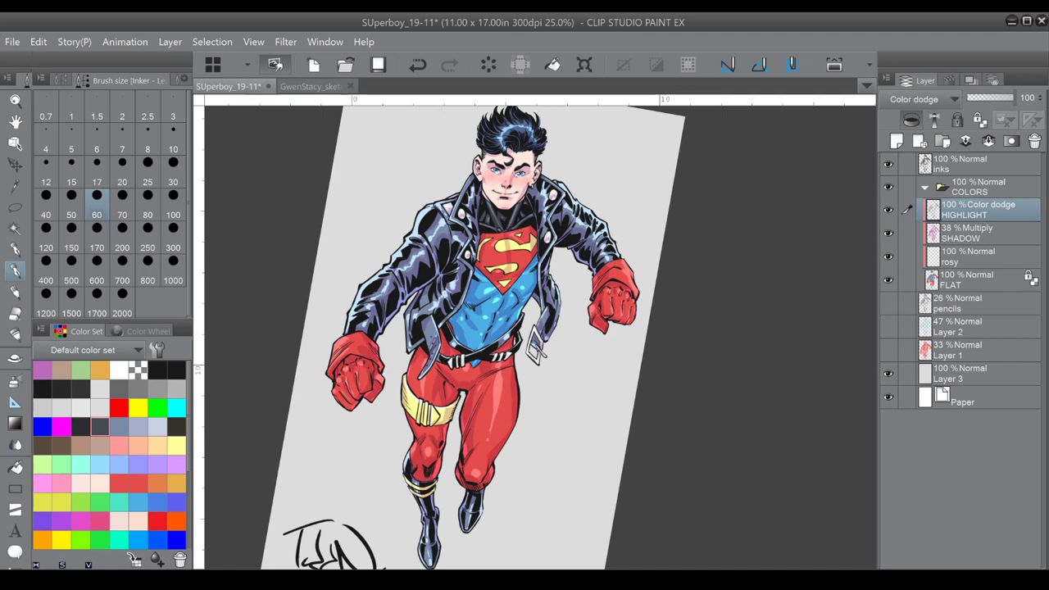
# Undo the last highlight on the nose and dab a smaller one on its tip with brush size 25.
pyautogui.scroll(5, 532, 180)
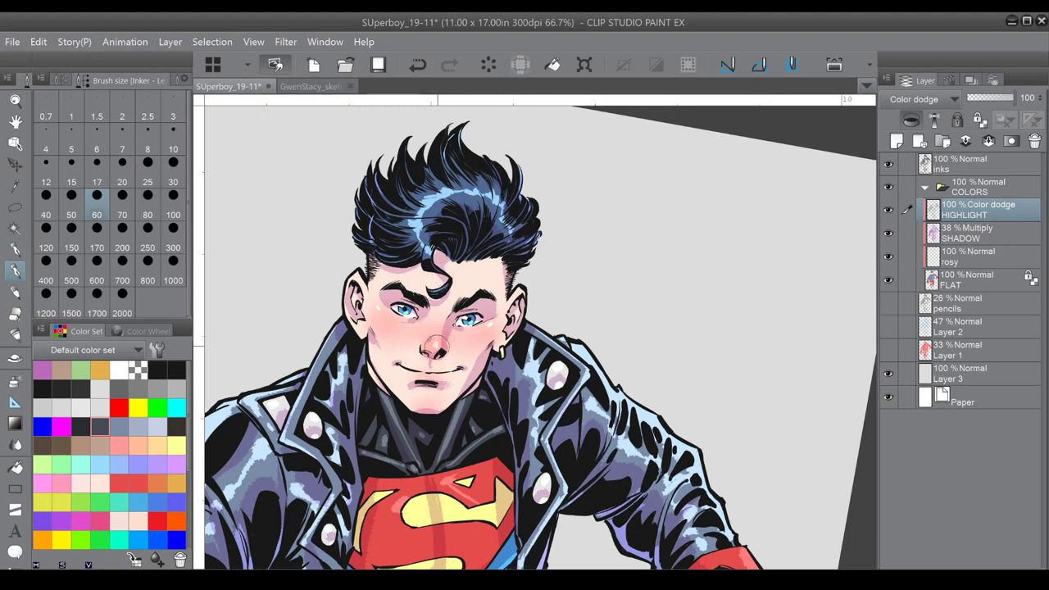
pyautogui.click(419, 65)
pyautogui.scroll(2, 456, 313)
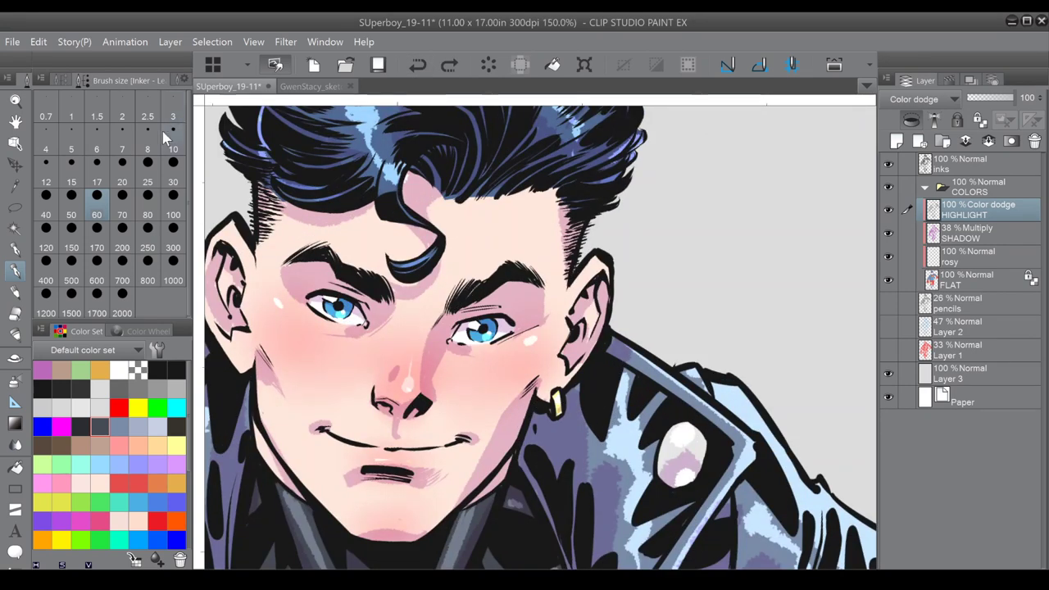
pyautogui.click(148, 176)
pyautogui.click(406, 386)
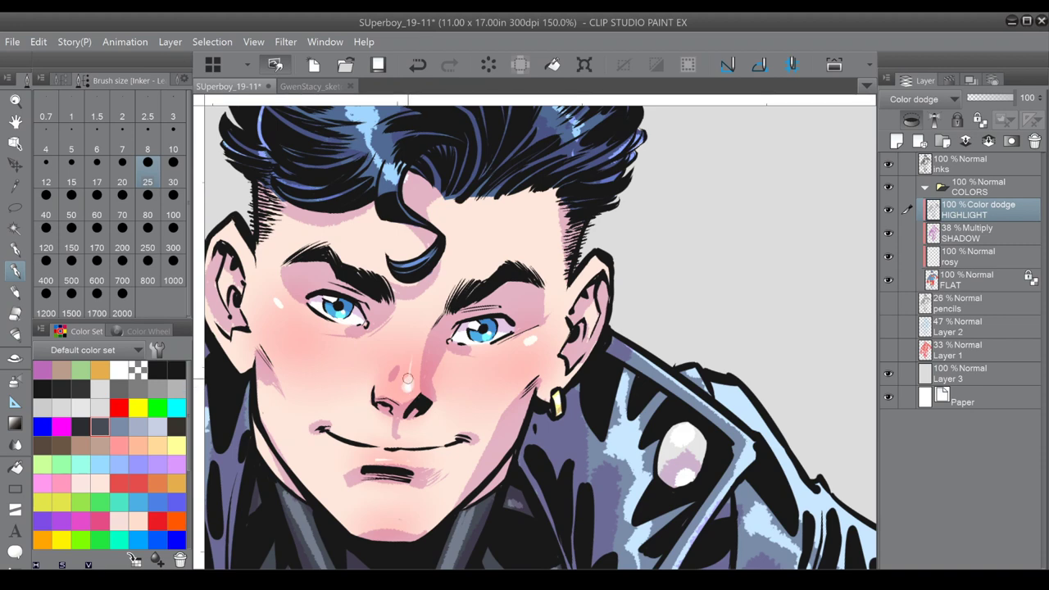
# Darken the background on Layer 3 with black Foreground to transparent gradients running from the top of the page downward.
pyautogui.scroll(-2, 405, 388)
pyautogui.scroll(-3, 509, 358)
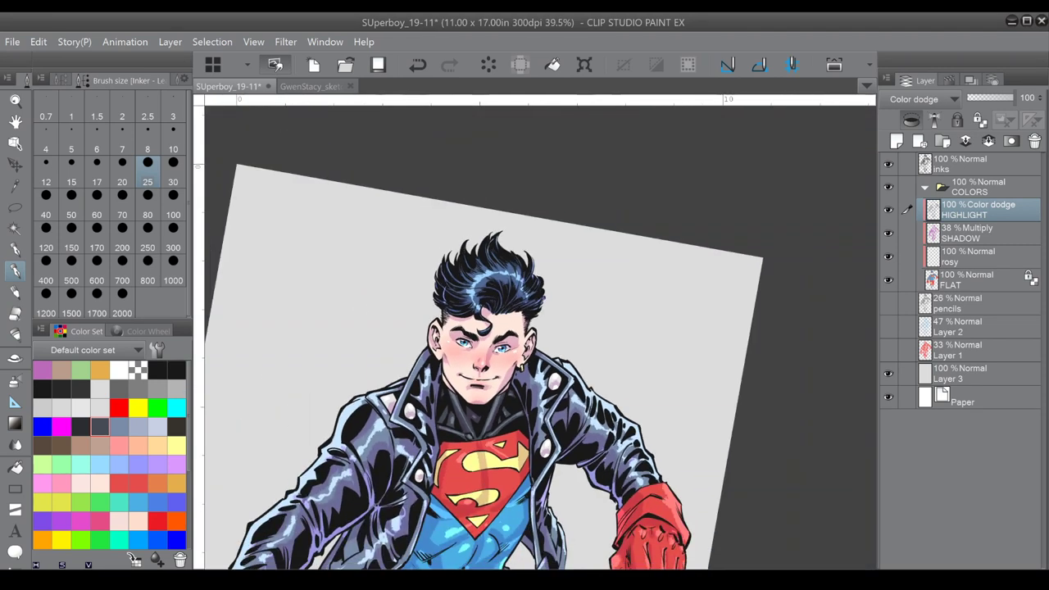
pyautogui.scroll(-2, 535, 332)
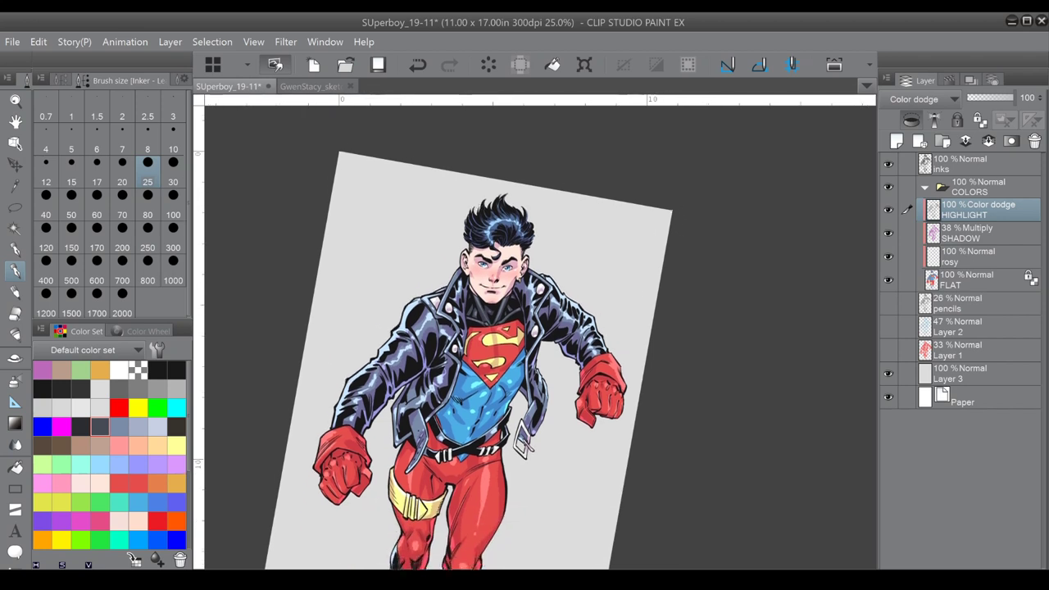
pyautogui.scroll(-2, 535, 337)
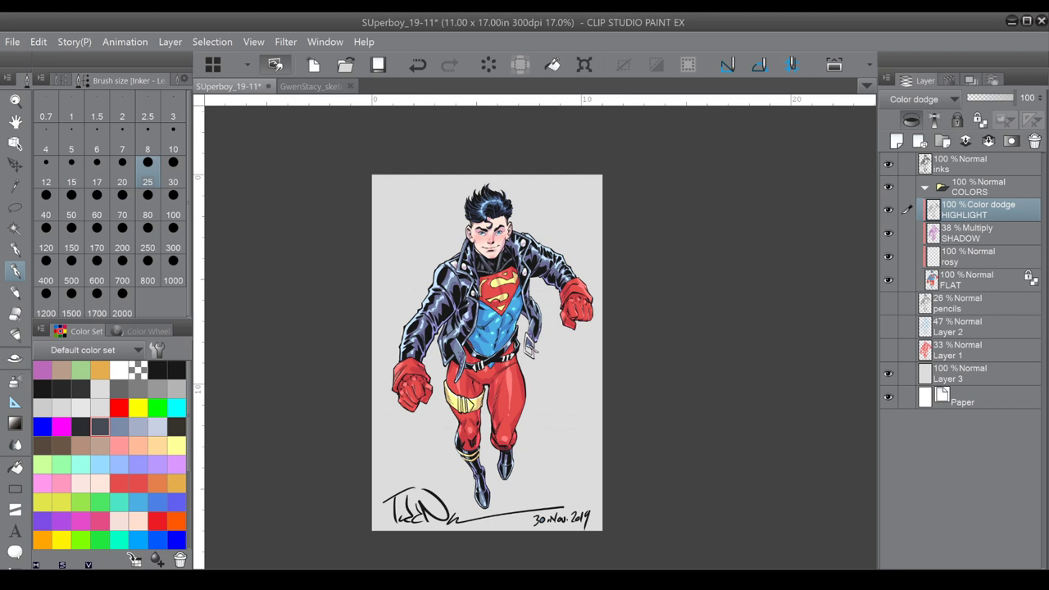
pyautogui.click(963, 374)
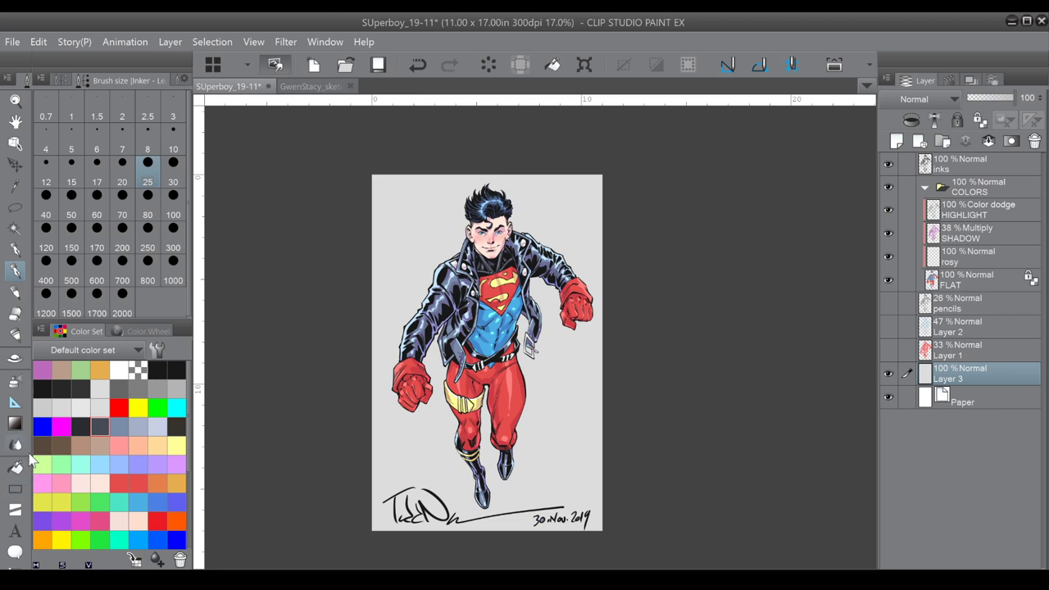
pyautogui.click(157, 369)
pyautogui.click(16, 425)
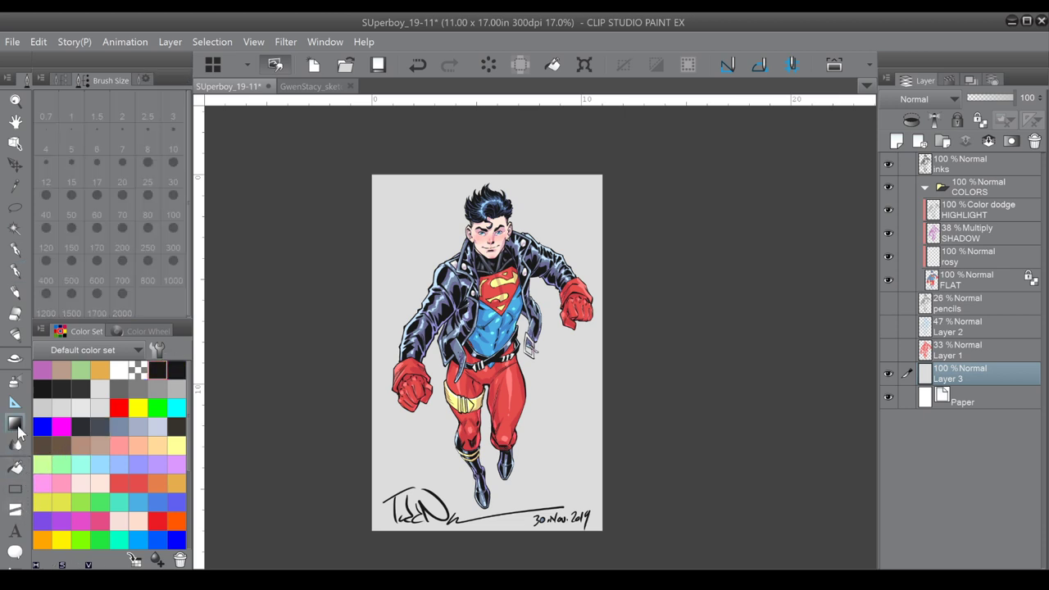
pyautogui.click(62, 79)
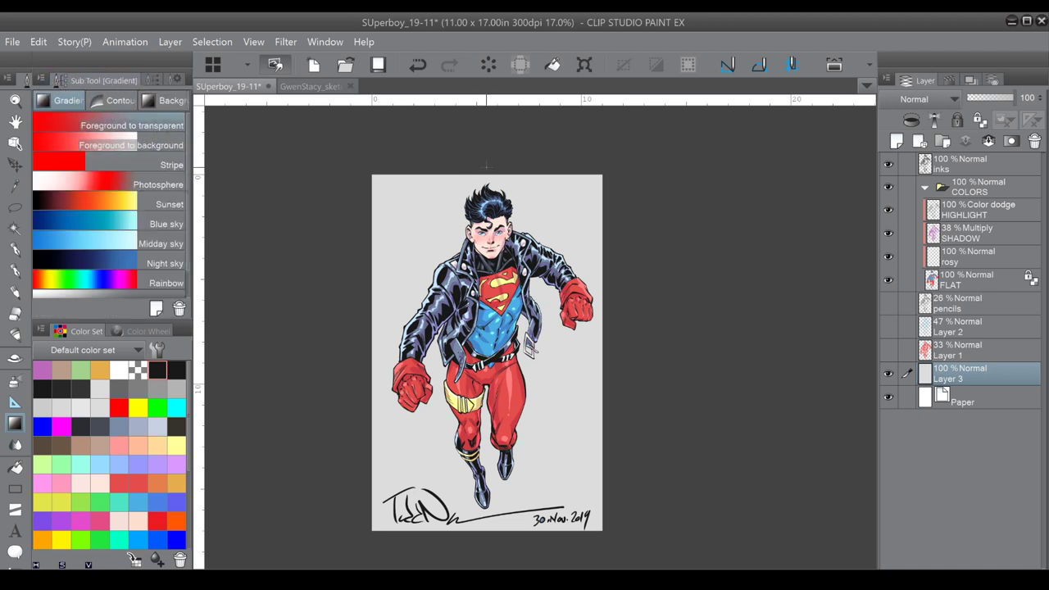
pyautogui.moveTo(485, 144); pyautogui.dragTo(494, 547)
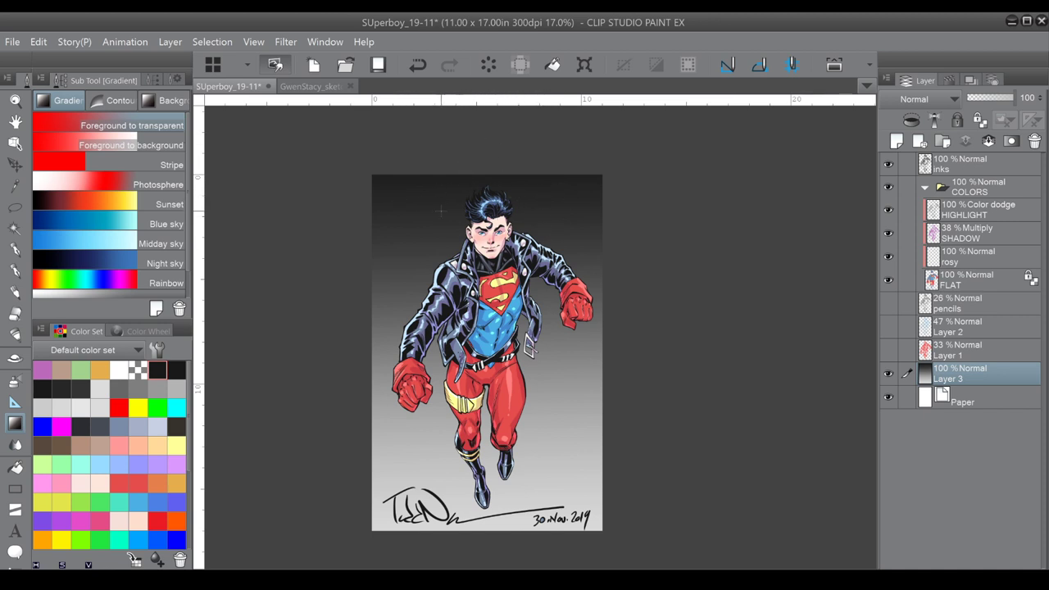
pyautogui.moveTo(485, 145); pyautogui.dragTo(487, 546)
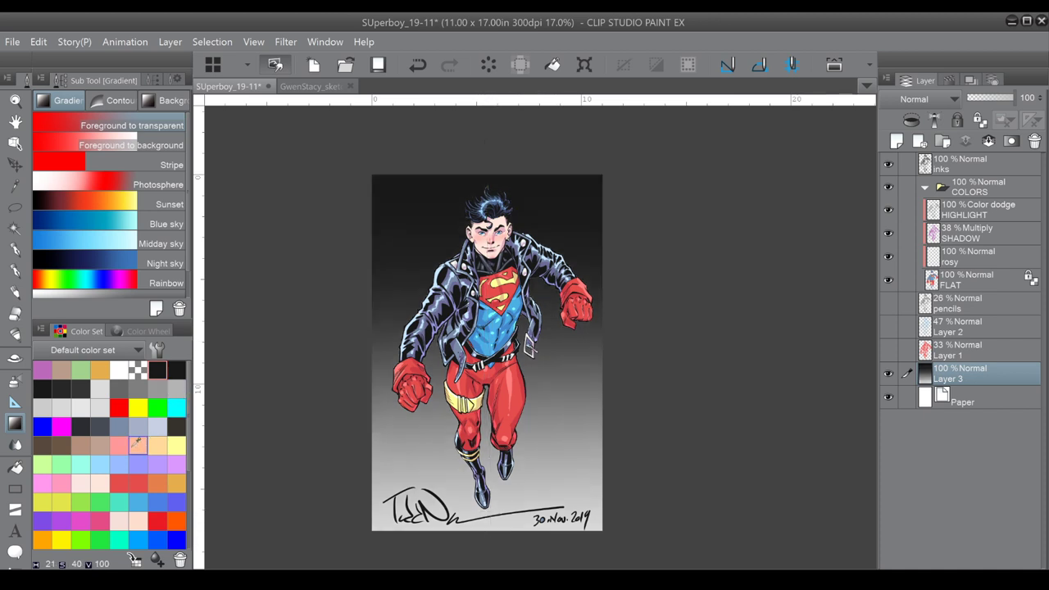
# Blend gradients into the background: aqua up from the bottom, purple from the upper-left corner and pink from the upper-right corner.
pyautogui.click(80, 464)
pyautogui.moveTo(490, 552); pyautogui.dragTo(476, 179)
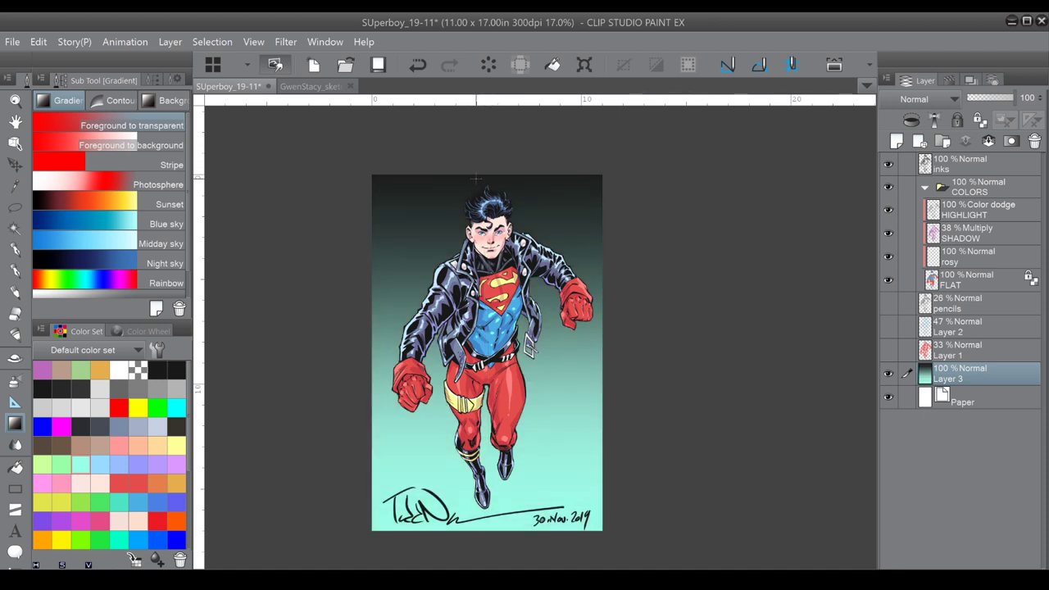
pyautogui.moveTo(308, 145); pyautogui.dragTo(560, 434)
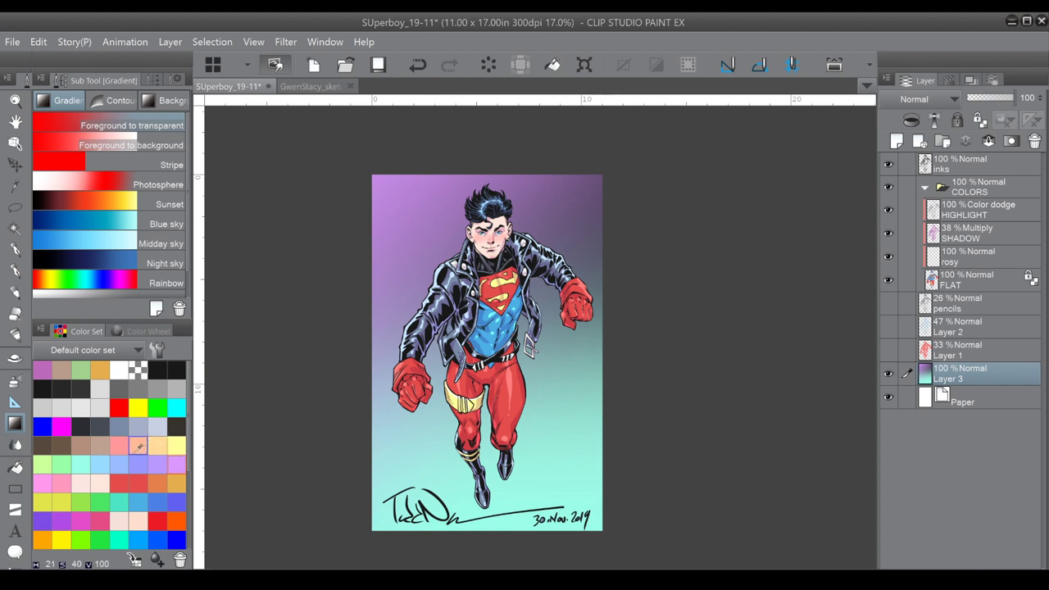
pyautogui.moveTo(625, 134); pyautogui.dragTo(554, 249)
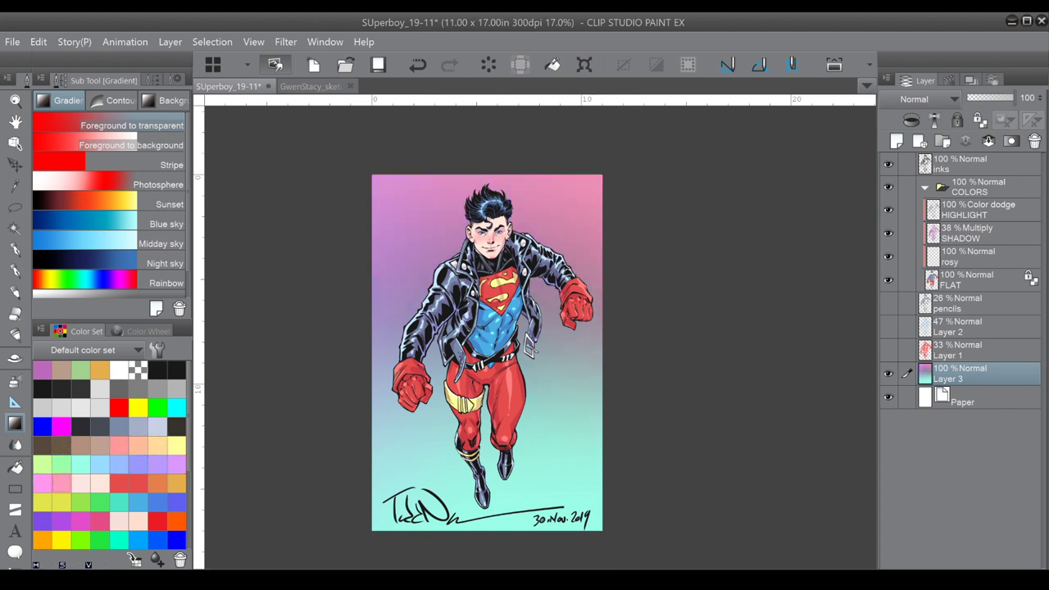
# Darken the top of the background with a black gradient and save the illustration.
pyautogui.click(157, 370)
pyautogui.moveTo(487, 114); pyautogui.dragTo(489, 176)
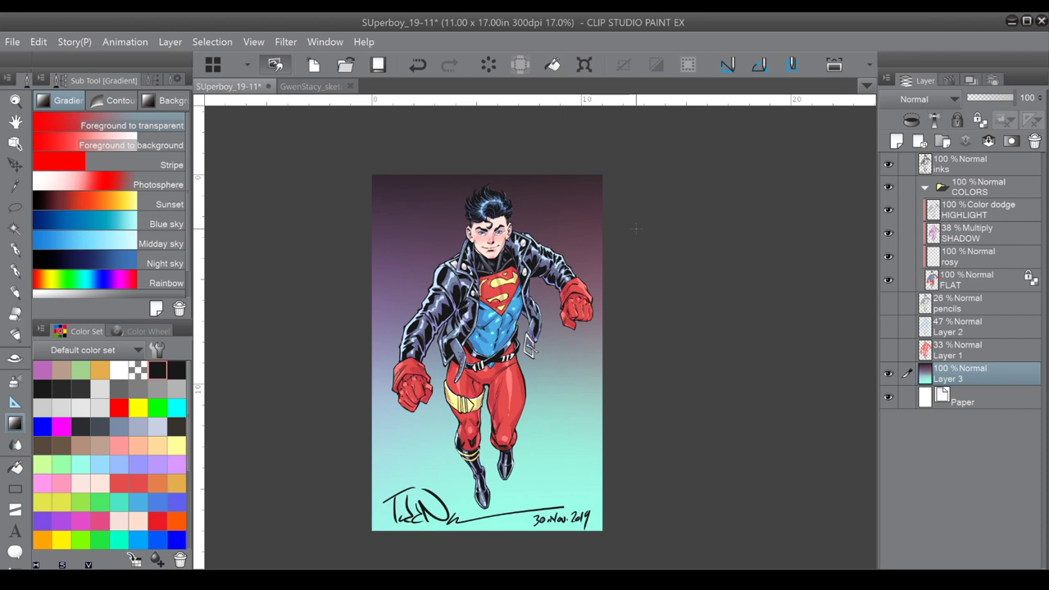
pyautogui.hotkey('ctrl', 's')
pyautogui.hotkey('ctrl', 's')
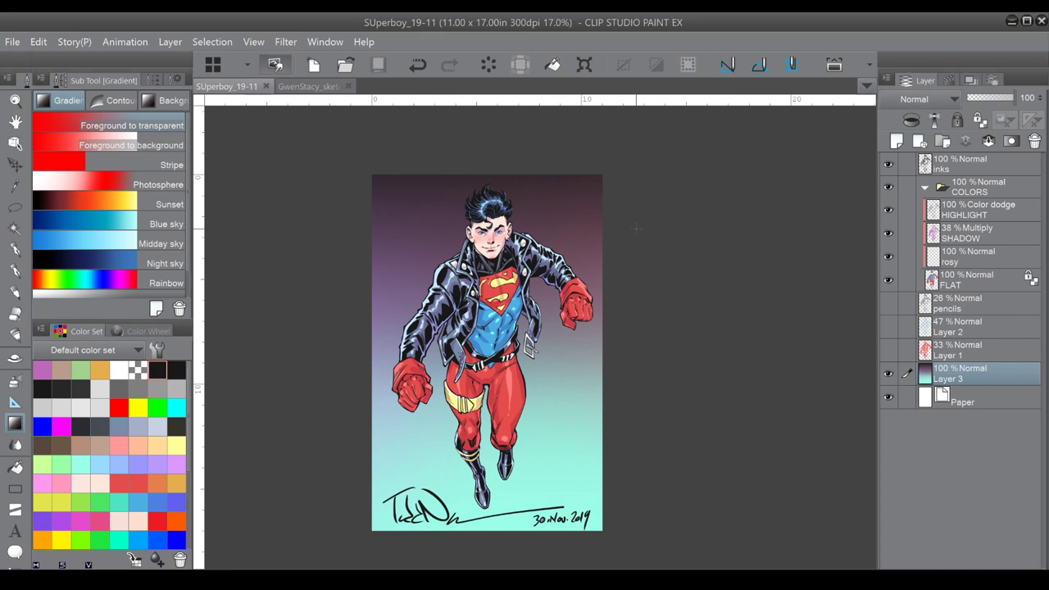
# Select the FLAT layer's contents and build a white outline around the figure on a new layer placed beneath FLAT.
pyautogui.click(985, 279)
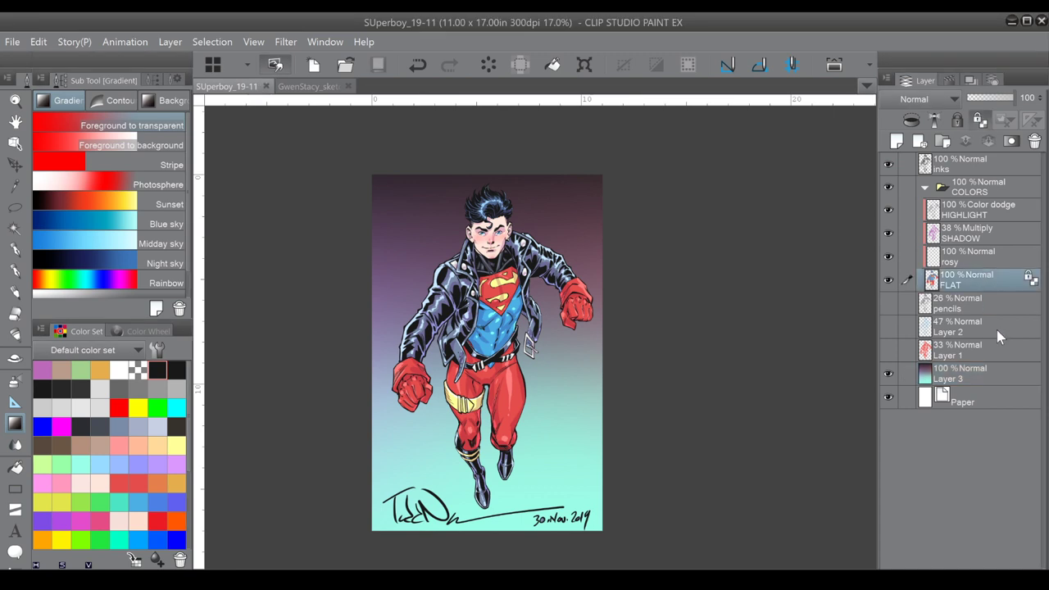
pyautogui.keyDown('ctrl'); pyautogui.click(936, 282); pyautogui.keyUp('ctrl')
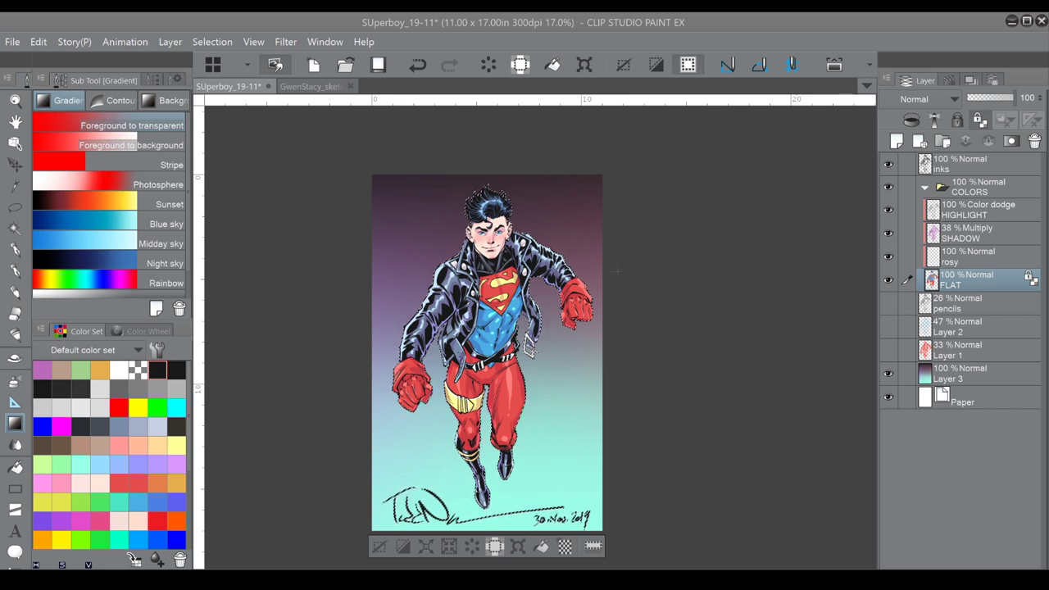
pyautogui.click(897, 141)
pyautogui.moveTo(955, 283); pyautogui.dragTo(949, 315)
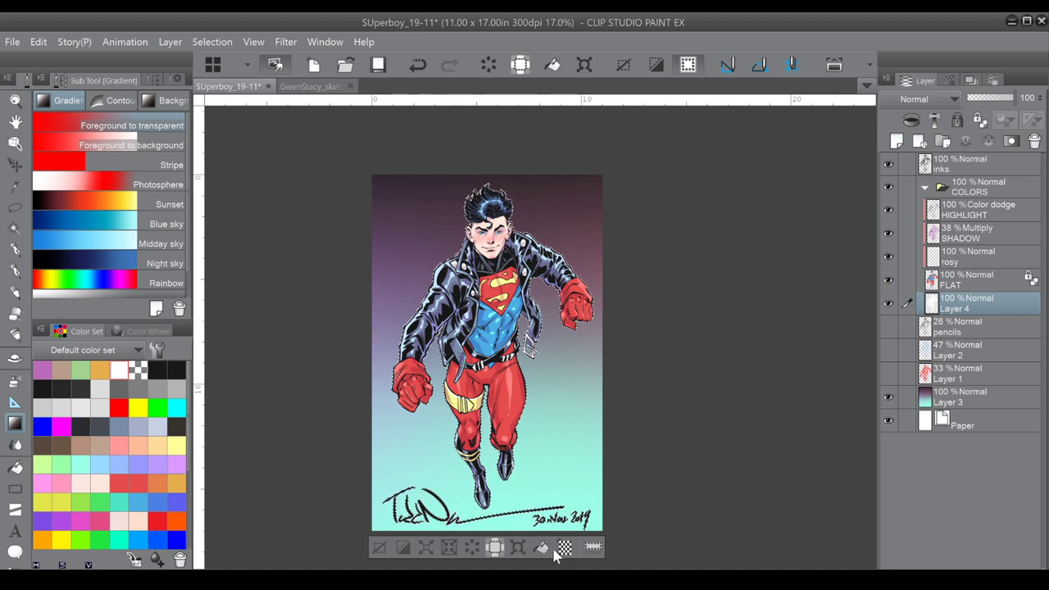
pyautogui.click(381, 548)
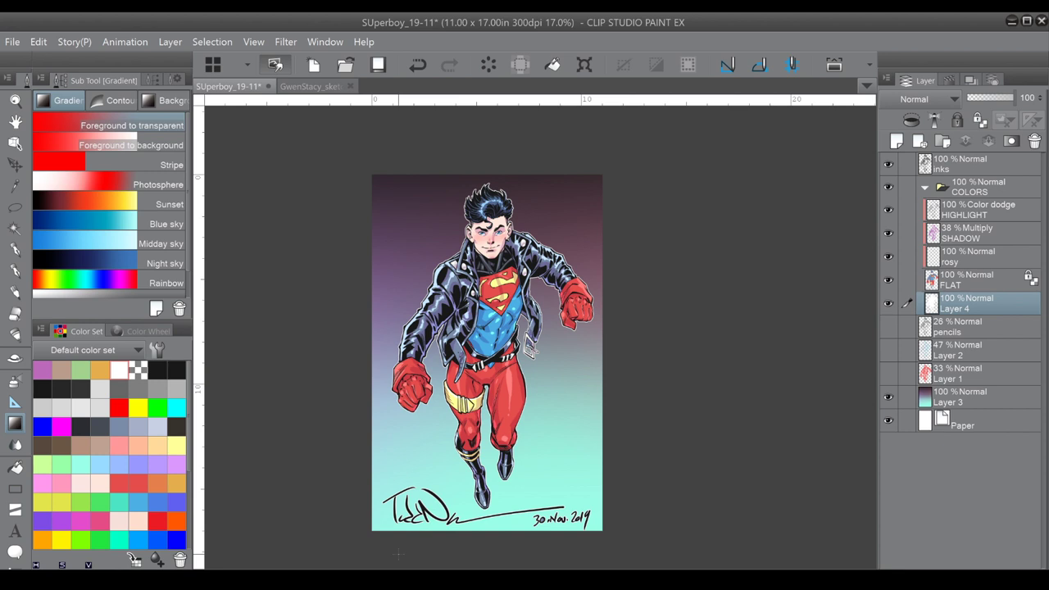
# Paint muted blue-gray highlights into the hair on the HIGHLIGHT layer with the inker pen at brush sizes 17 and 20.
pyautogui.moveTo(398, 492); pyautogui.dragTo(416, 556)
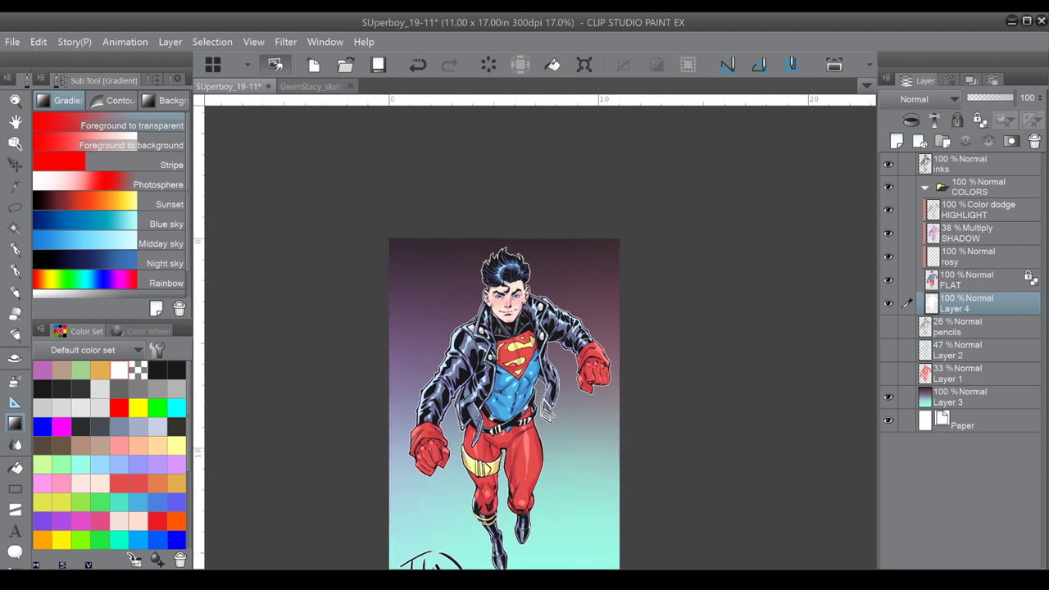
pyautogui.scroll(3, 505, 271)
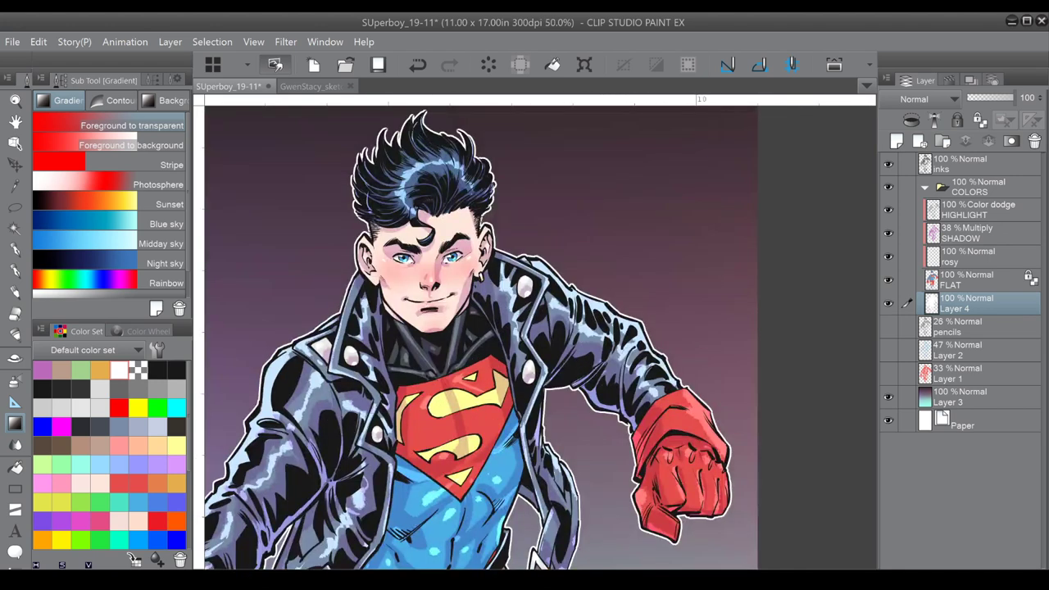
pyautogui.scroll(2, 546, 237)
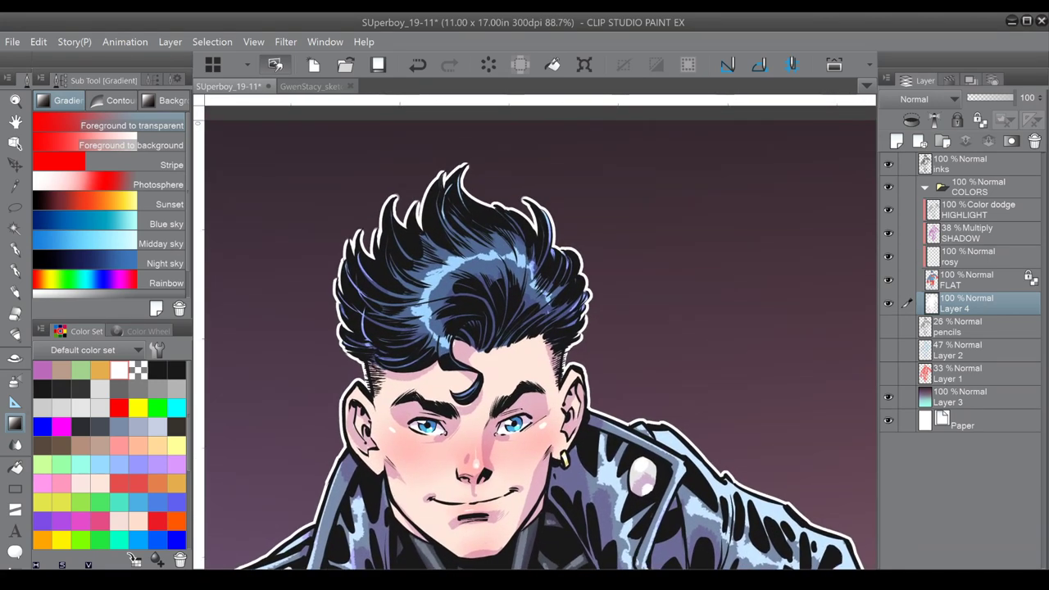
pyautogui.click(959, 215)
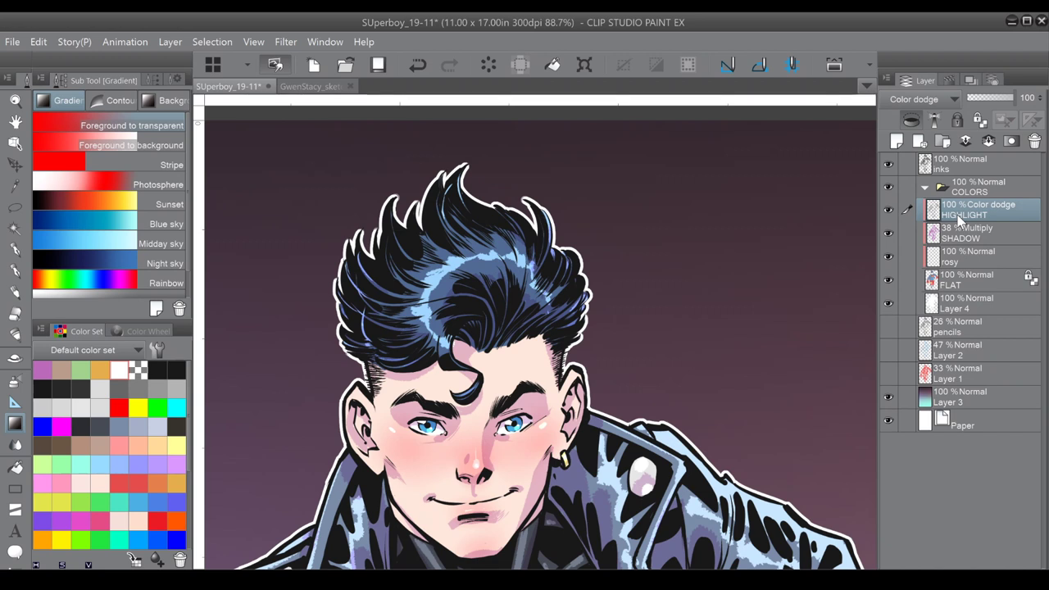
pyautogui.click(119, 427)
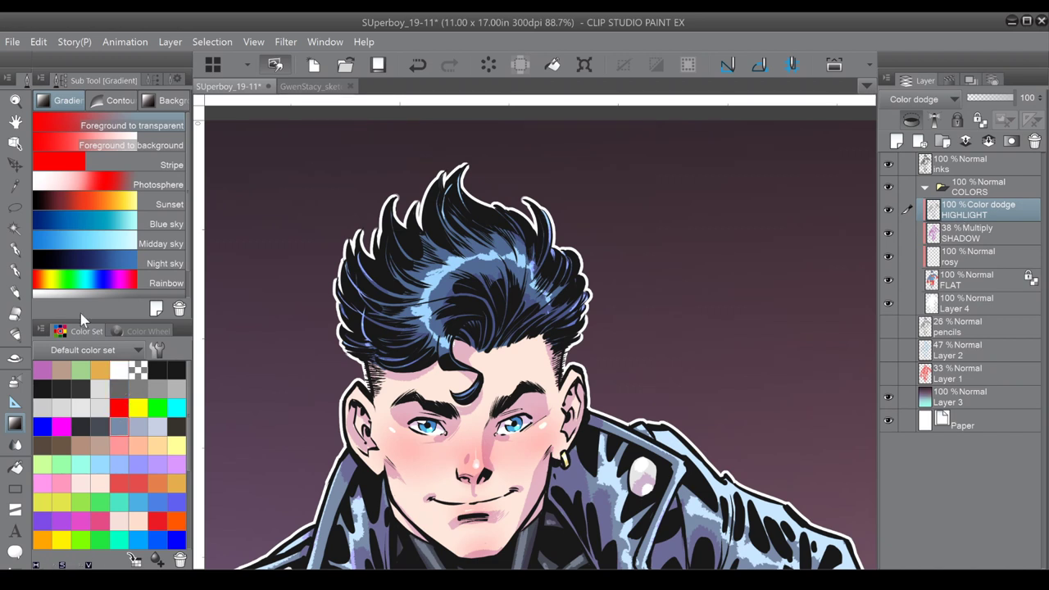
pyautogui.click(16, 271)
pyautogui.click(138, 79)
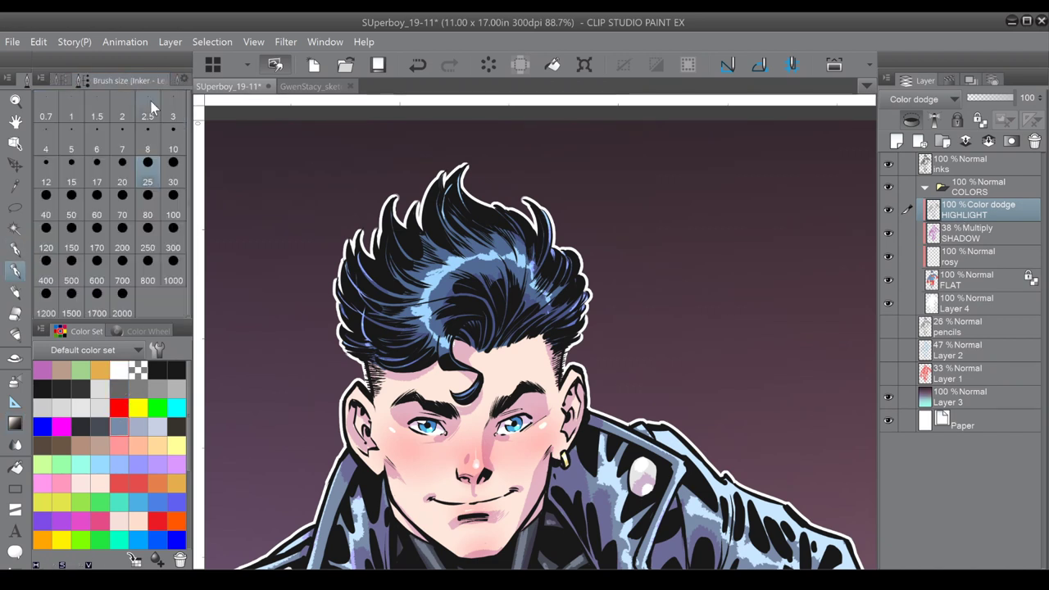
pyautogui.click(97, 172)
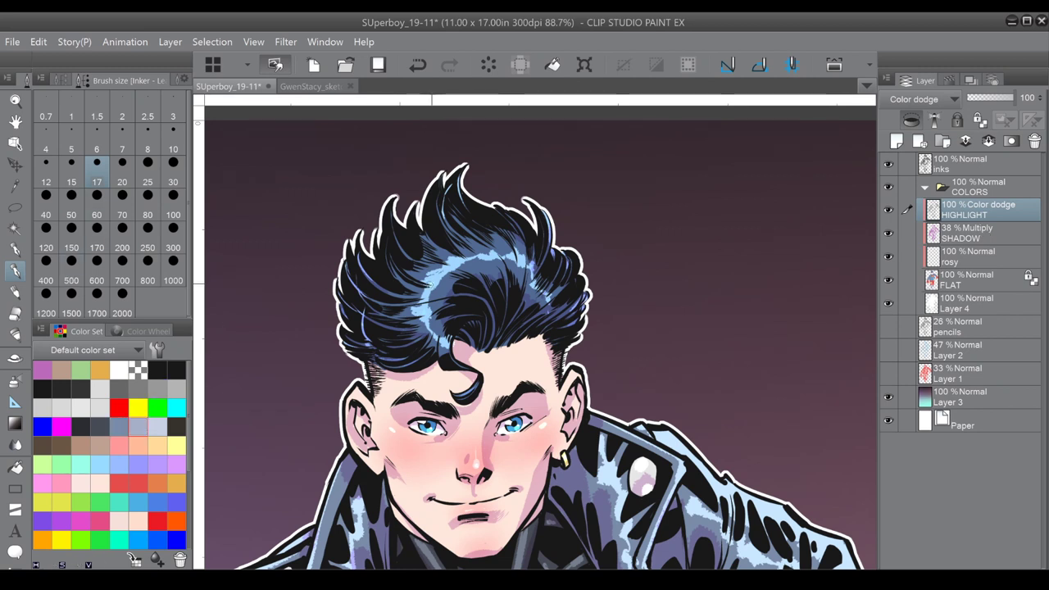
pyautogui.click(123, 177)
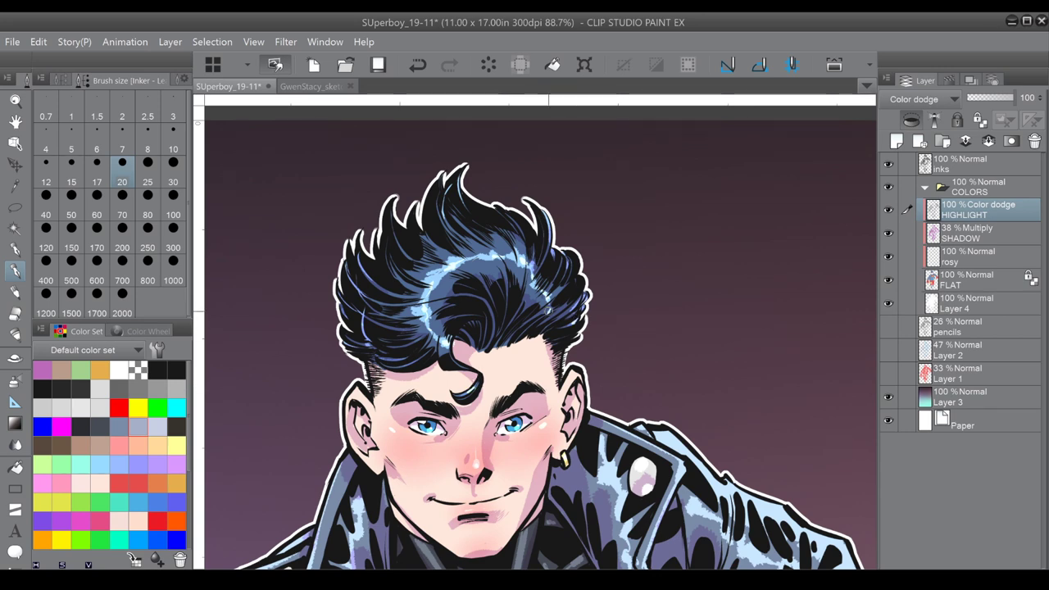
# Undo the last highlight stroke, add dark gray highlights to the face and soften them with the Blur tool at size 120.
pyautogui.scroll(-1, 643, 375)
pyautogui.scroll(-4, 612, 323)
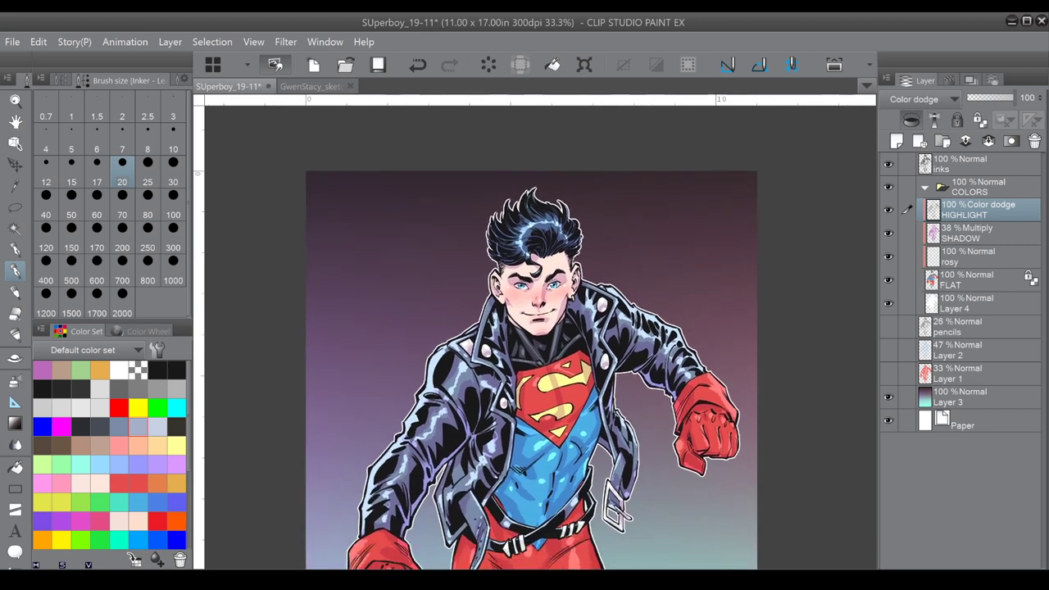
pyautogui.scroll(4, 626, 370)
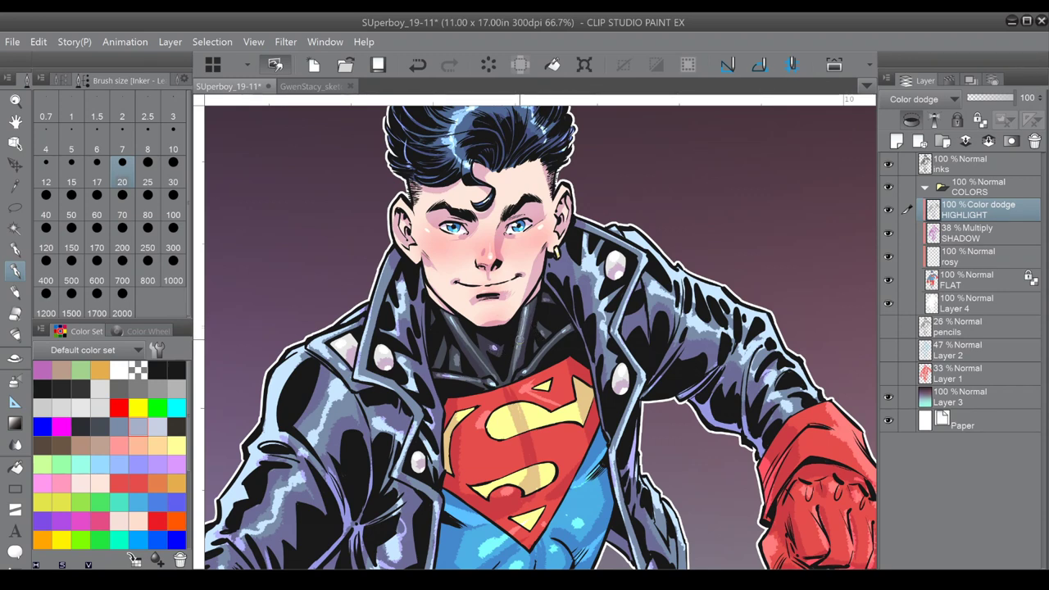
pyautogui.scroll(-1, 623, 373)
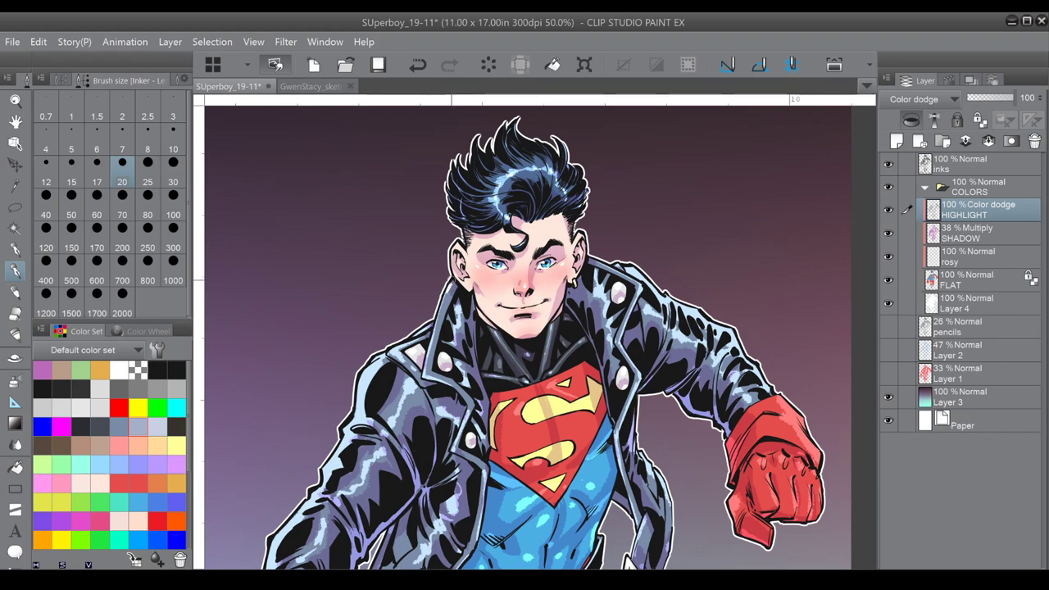
pyautogui.click(418, 65)
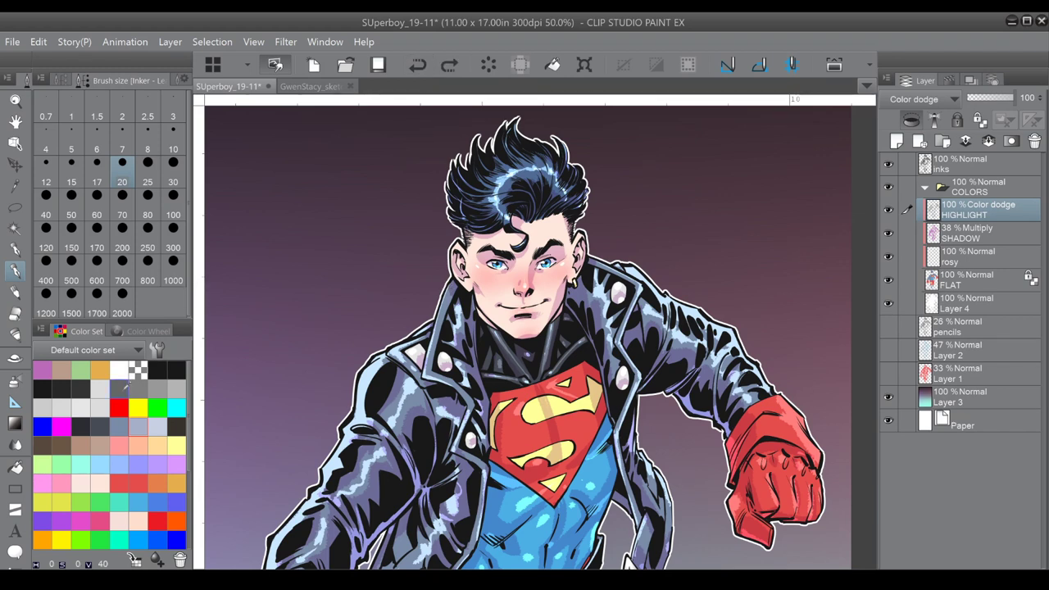
pyautogui.moveTo(454, 277); pyautogui.dragTo(449, 286)
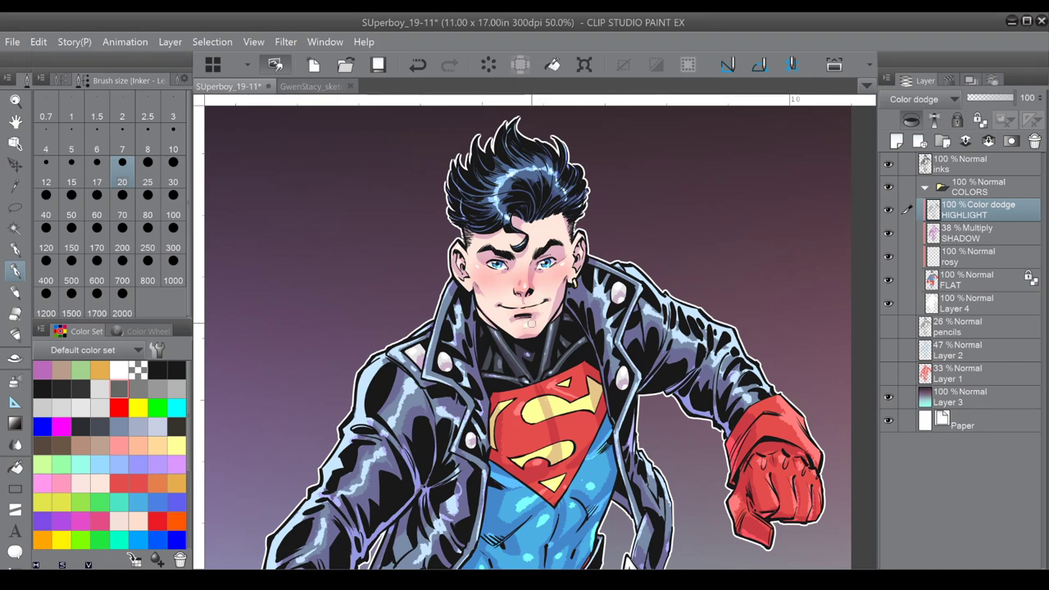
pyautogui.click(16, 446)
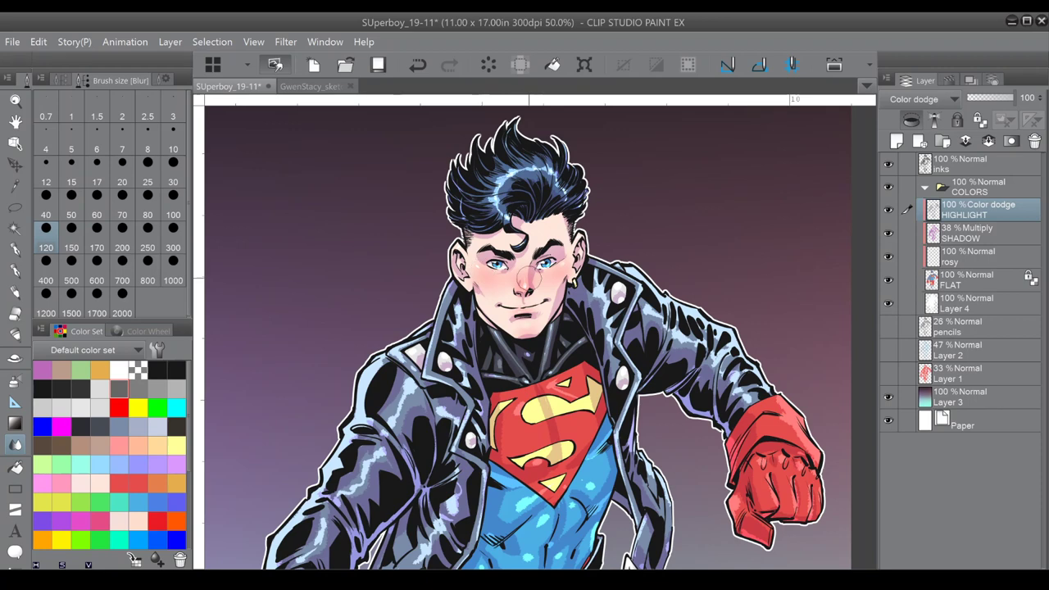
# Lasso the area around the signature and date and delete its white outline from Layer 4.
pyautogui.hotkey('ctrl', '-')
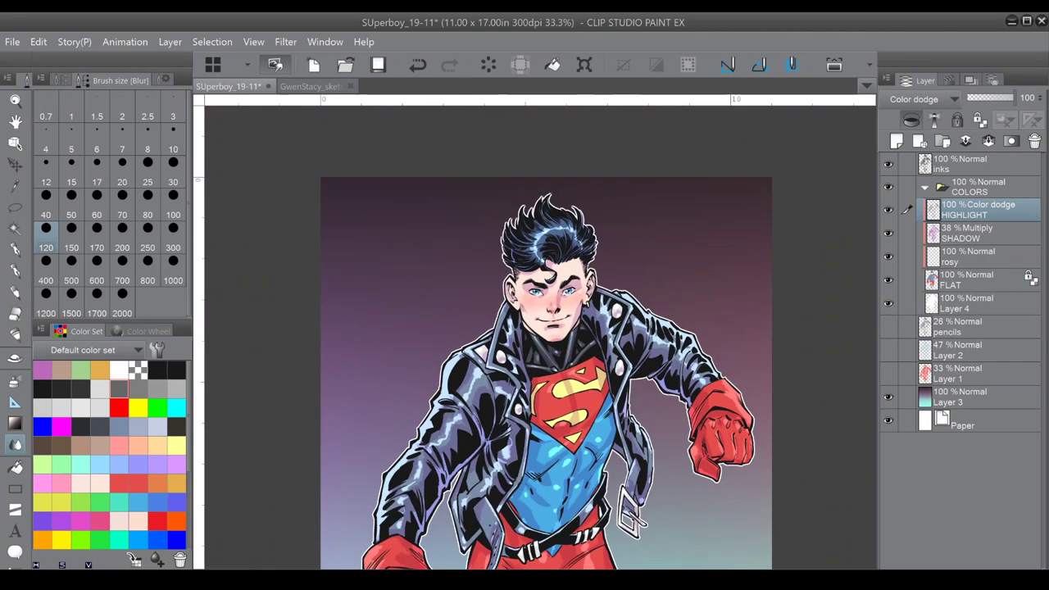
pyautogui.scroll(-1, 627, 368)
pyautogui.moveTo(676, 491); pyautogui.dragTo(616, 313)
pyautogui.scroll(-1, 616, 313)
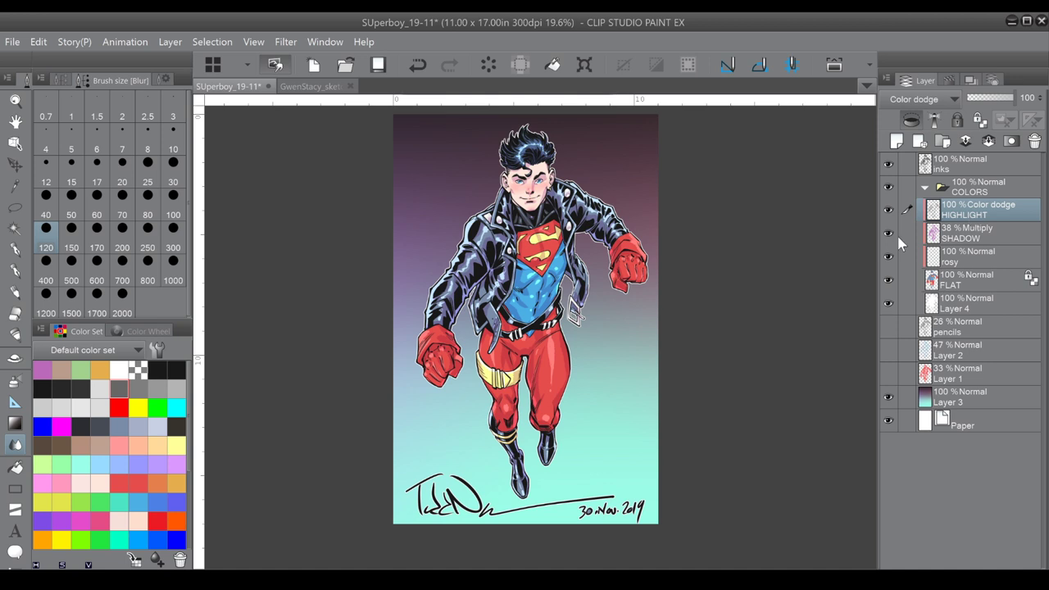
pyautogui.click(20, 210)
pyautogui.moveTo(409, 476)
pyautogui.mouseDown()
pyautogui.moveTo(467, 451)
pyautogui.moveTo(522, 502)
pyautogui.moveTo(650, 461)
pyautogui.moveTo(706, 517)
pyautogui.moveTo(486, 561)
pyautogui.moveTo(377, 500)
pyautogui.mouseUp()
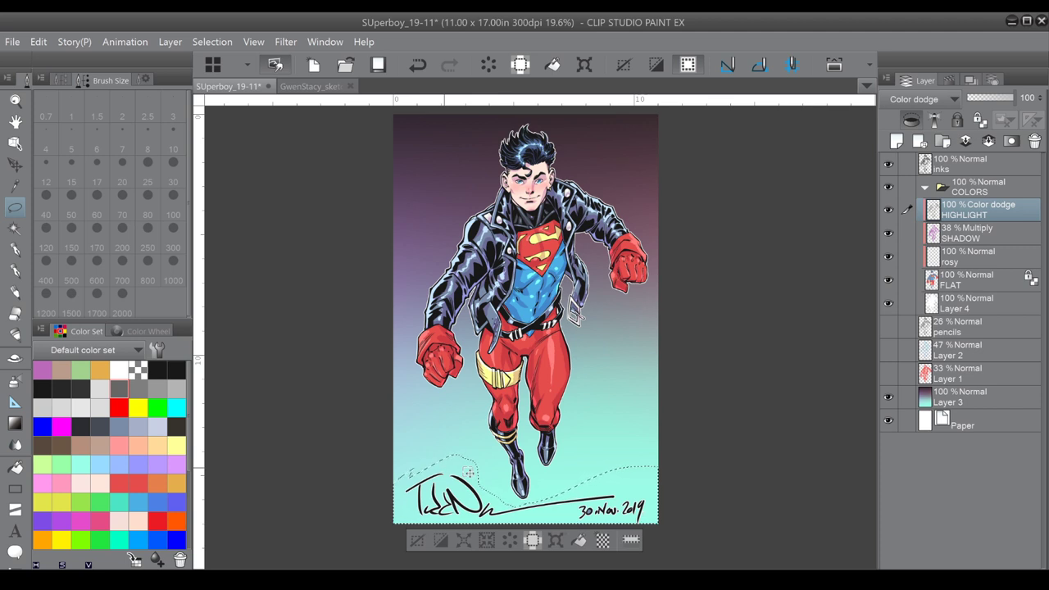
pyautogui.click(967, 282)
pyautogui.click(967, 302)
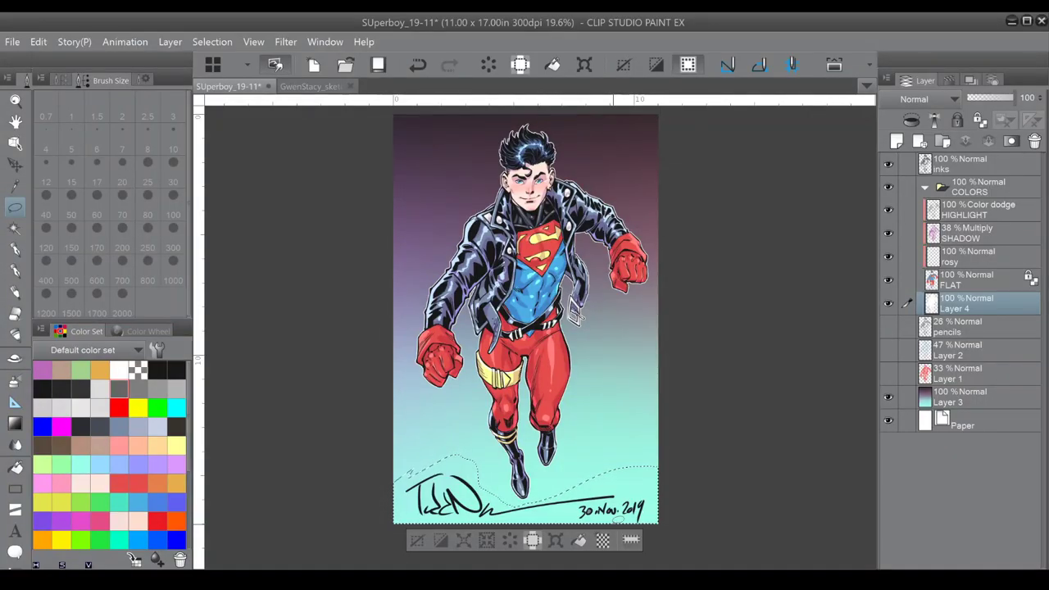
pyautogui.click(416, 540)
# Lasso the handwritten date below the signature line and delete it from the inks and FLAT layers.
pyautogui.scroll(2, 426, 548)
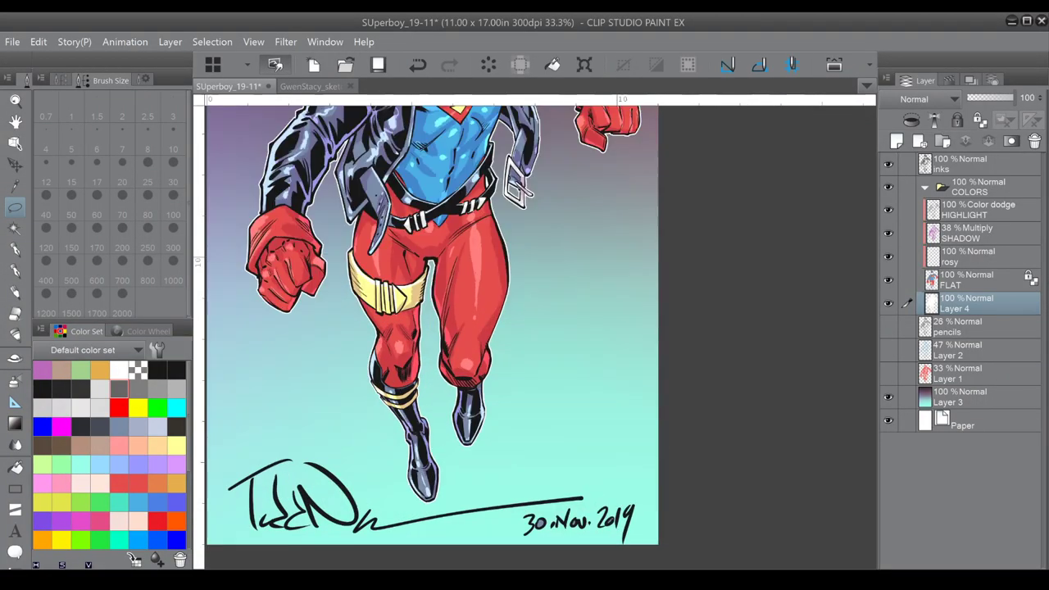
pyautogui.click(967, 289)
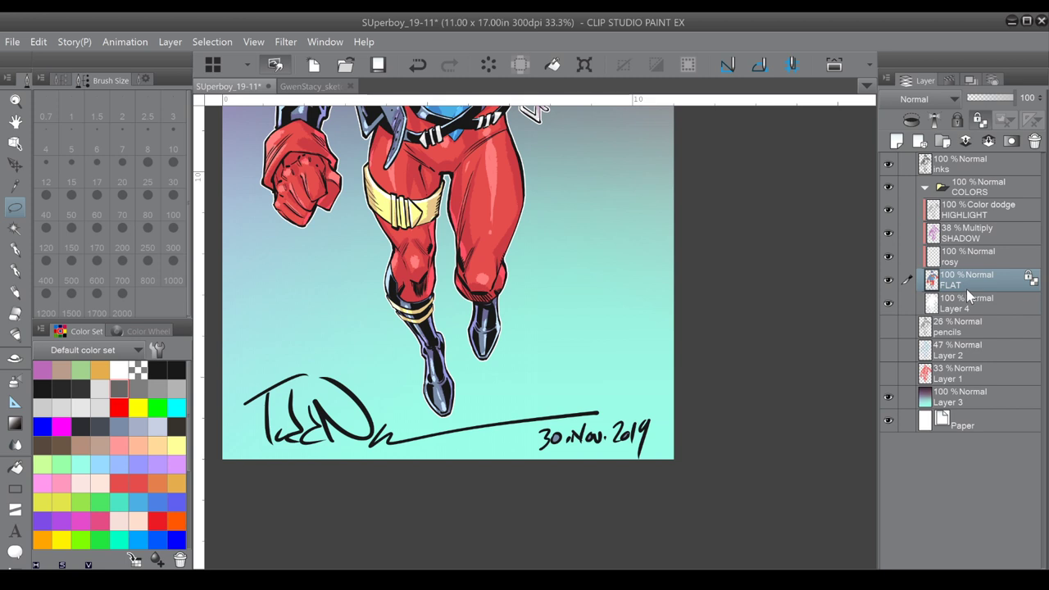
pyautogui.click(15, 315)
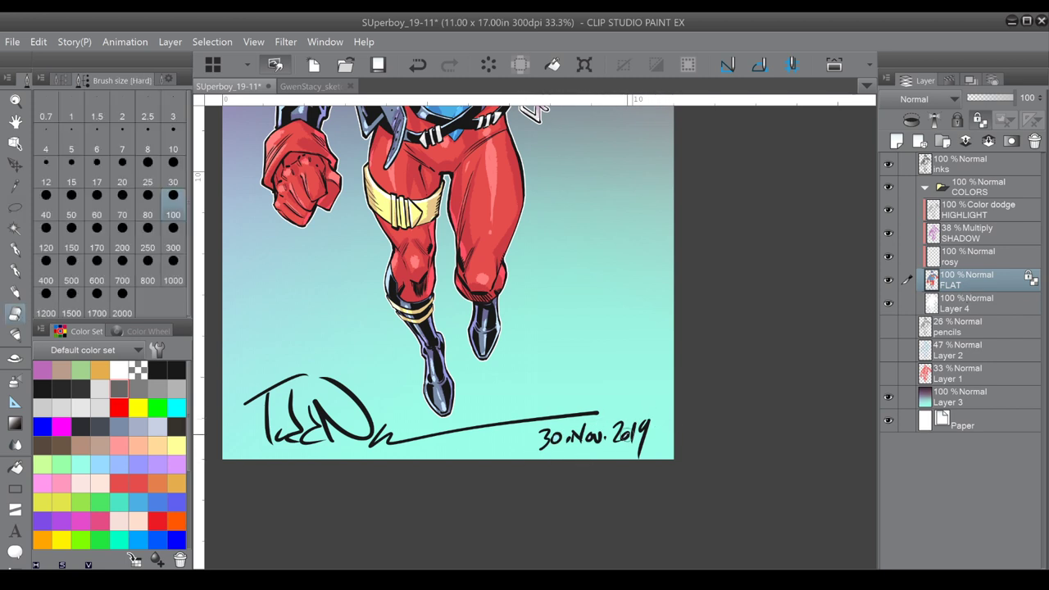
pyautogui.moveTo(627, 435); pyautogui.dragTo(546, 351)
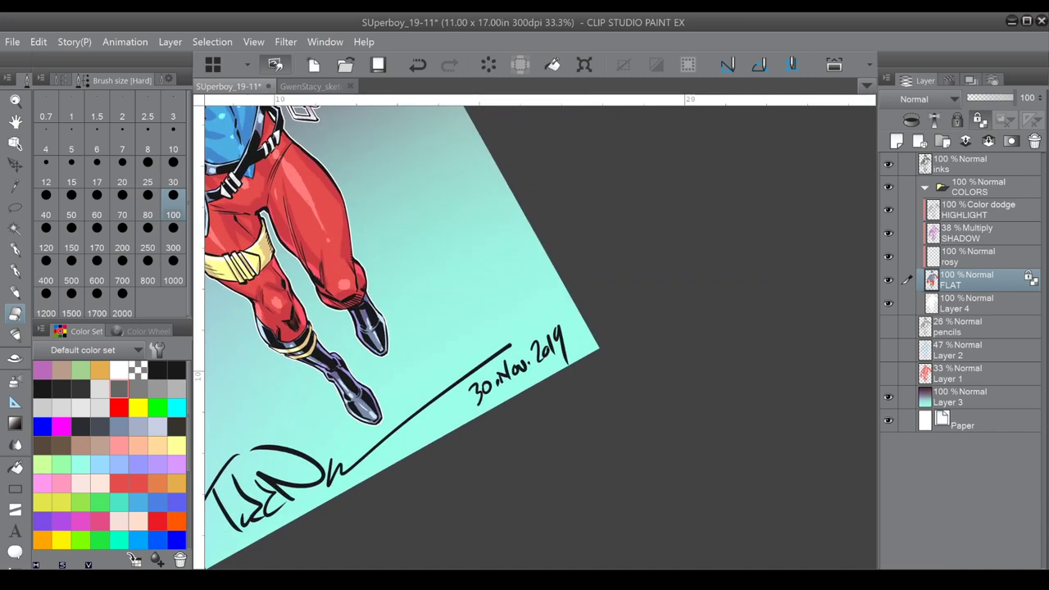
pyautogui.click(982, 164)
pyautogui.click(15, 210)
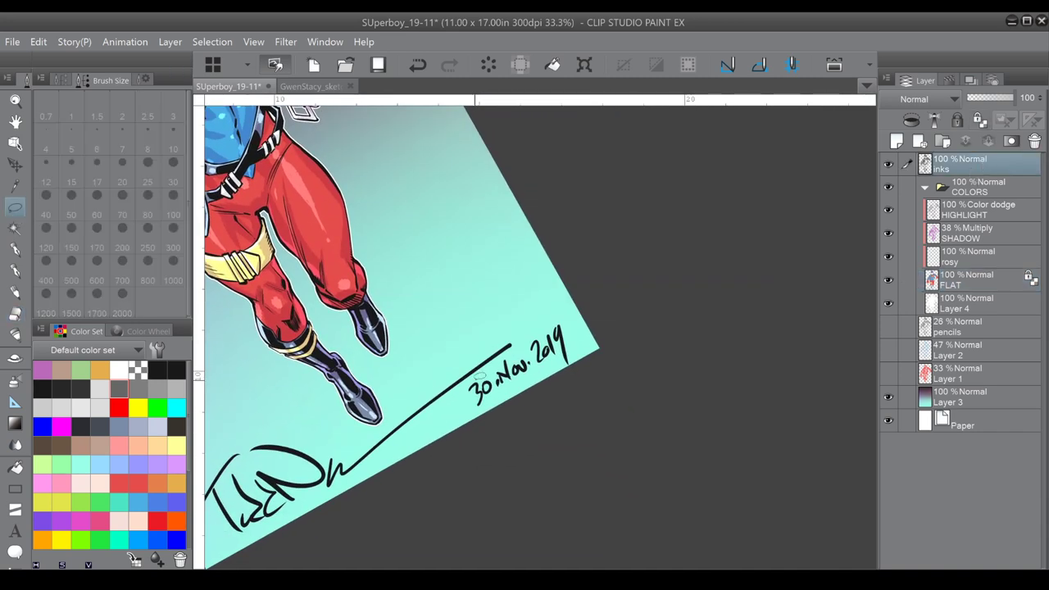
pyautogui.moveTo(521, 343)
pyautogui.mouseDown()
pyautogui.moveTo(589, 321)
pyautogui.moveTo(449, 422)
pyautogui.moveTo(460, 385)
pyautogui.mouseUp()
pyautogui.click(497, 450)
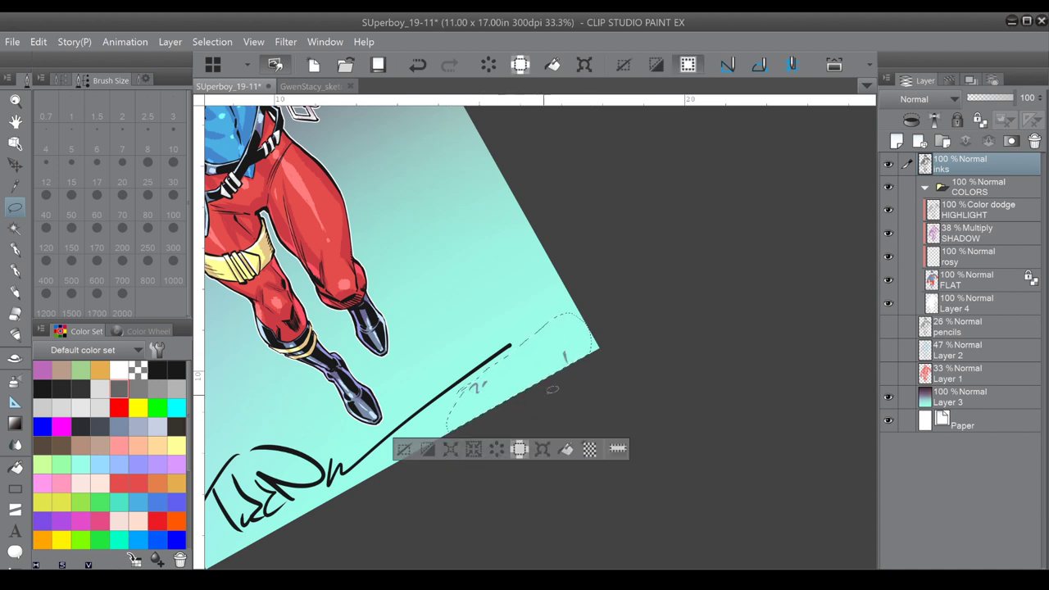
pyautogui.click(1005, 282)
pyautogui.click(497, 450)
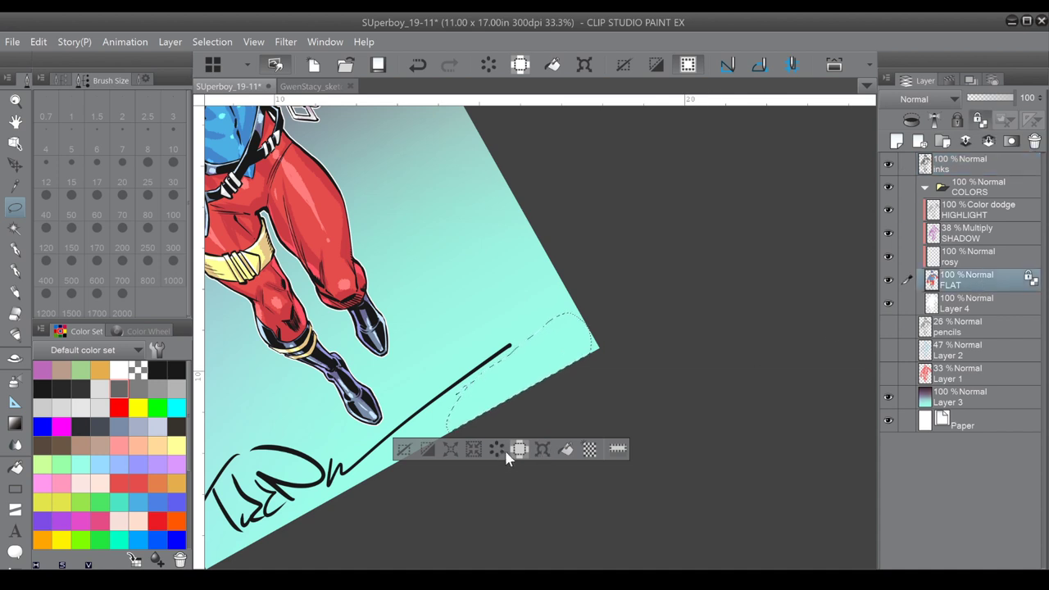
pyautogui.click(410, 450)
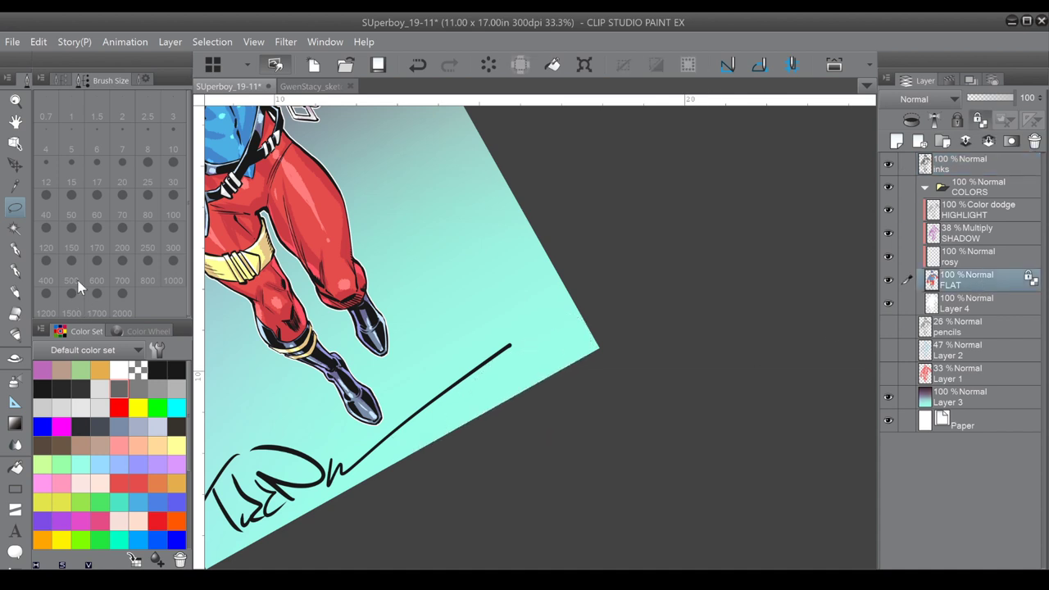
# Set up the Inker - G Nib pen in black, try a date stroke at size 25 on the inks layer and undo it.
pyautogui.click(16, 249)
pyautogui.click(15, 271)
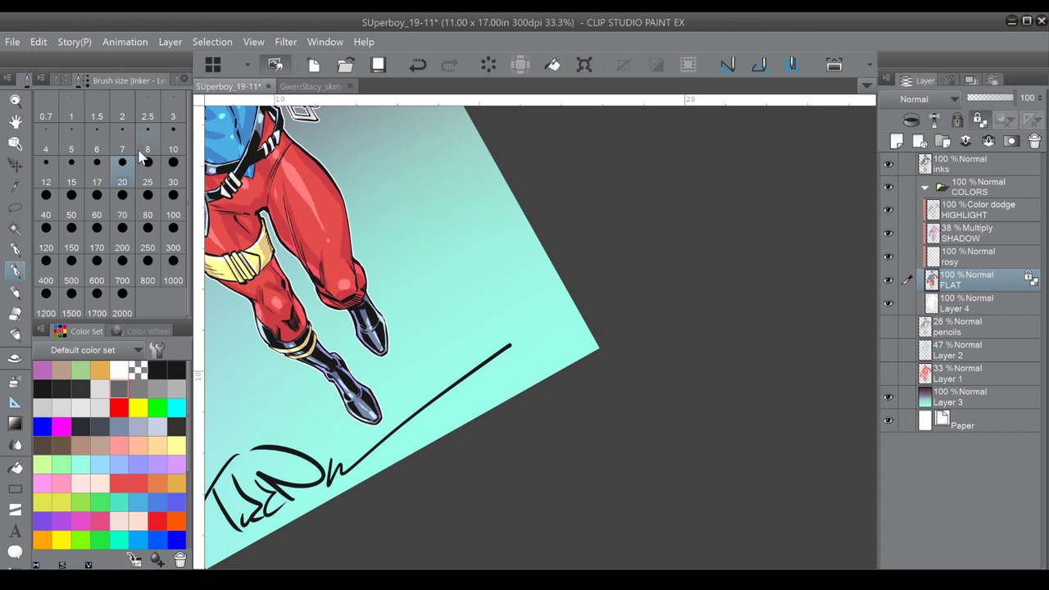
pyautogui.click(54, 81)
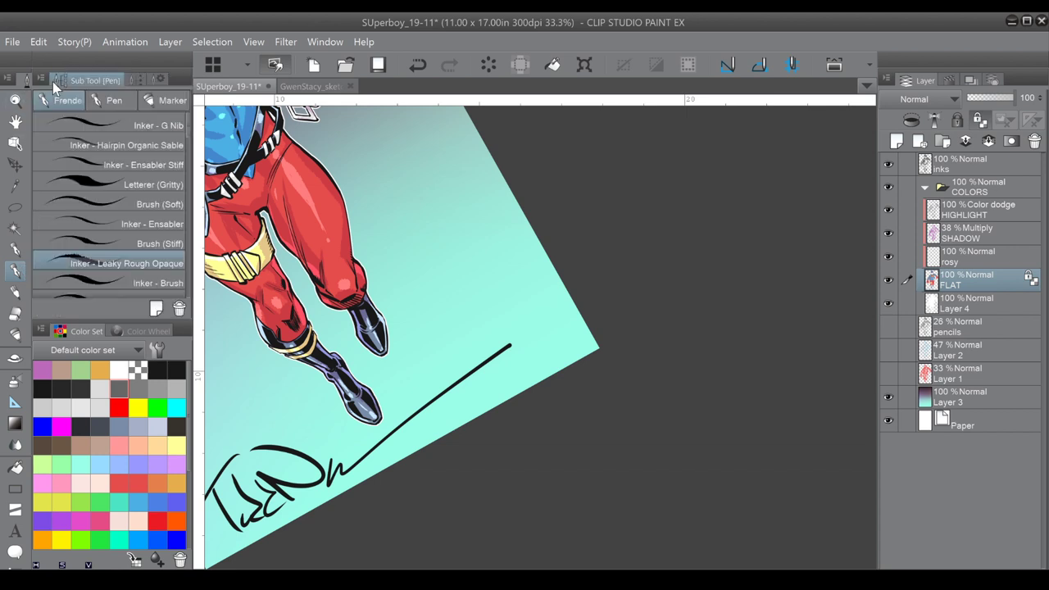
pyautogui.click(152, 120)
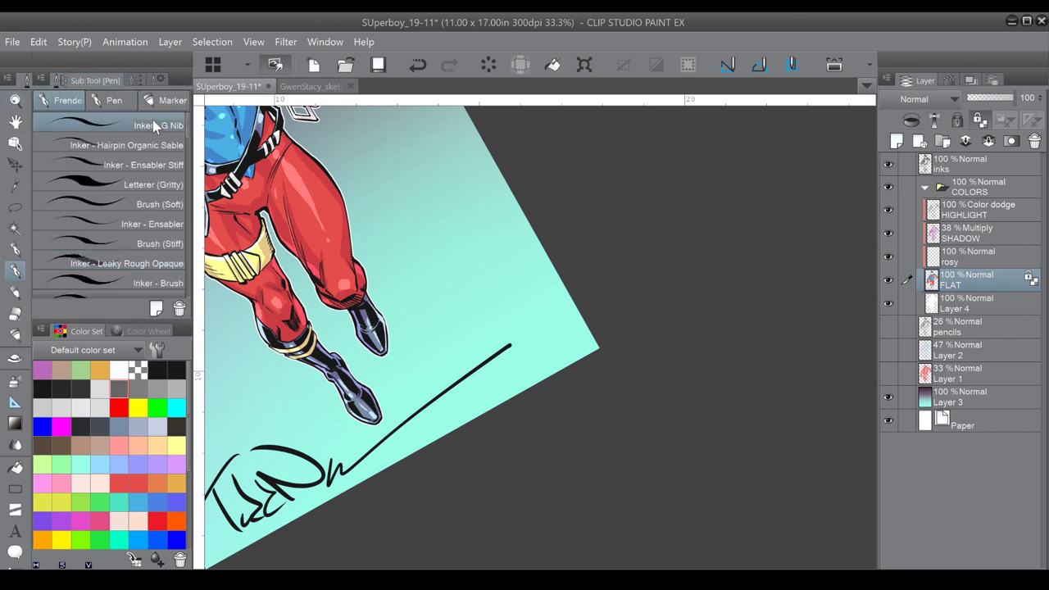
pyautogui.click(138, 81)
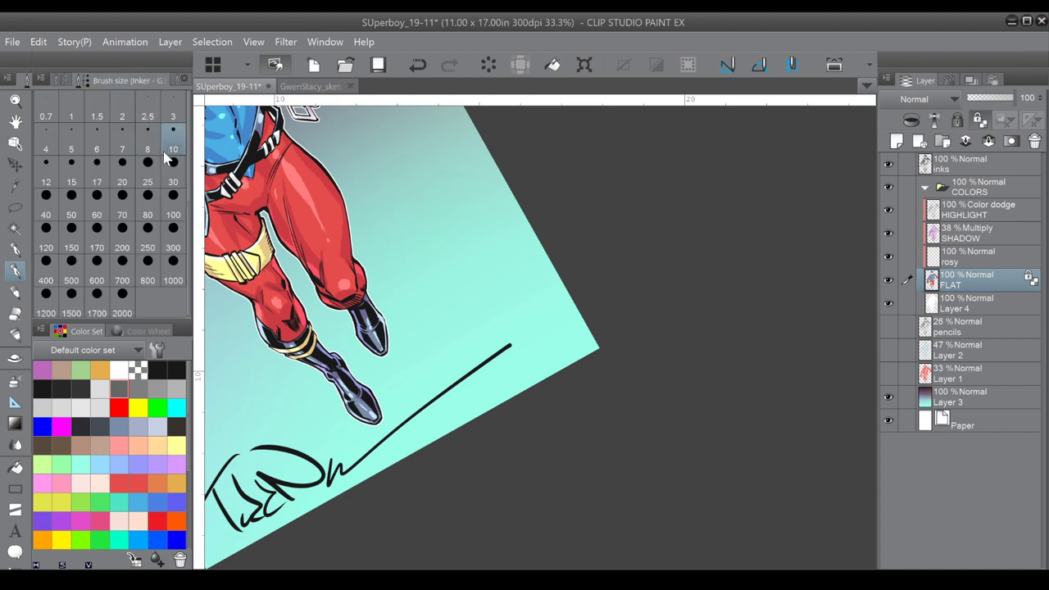
pyautogui.click(148, 182)
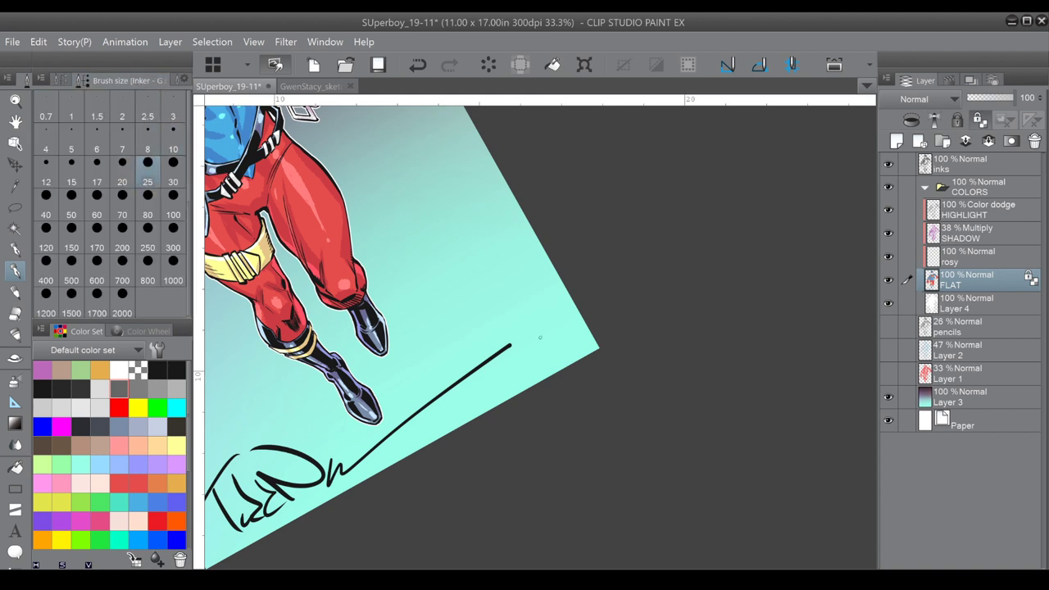
pyautogui.click(158, 370)
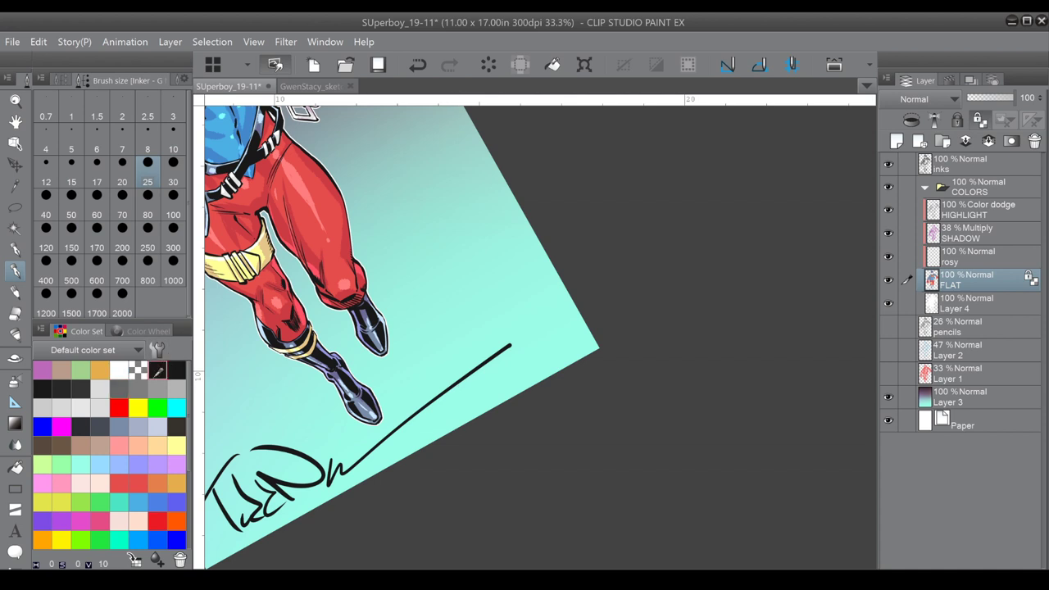
pyautogui.click(964, 168)
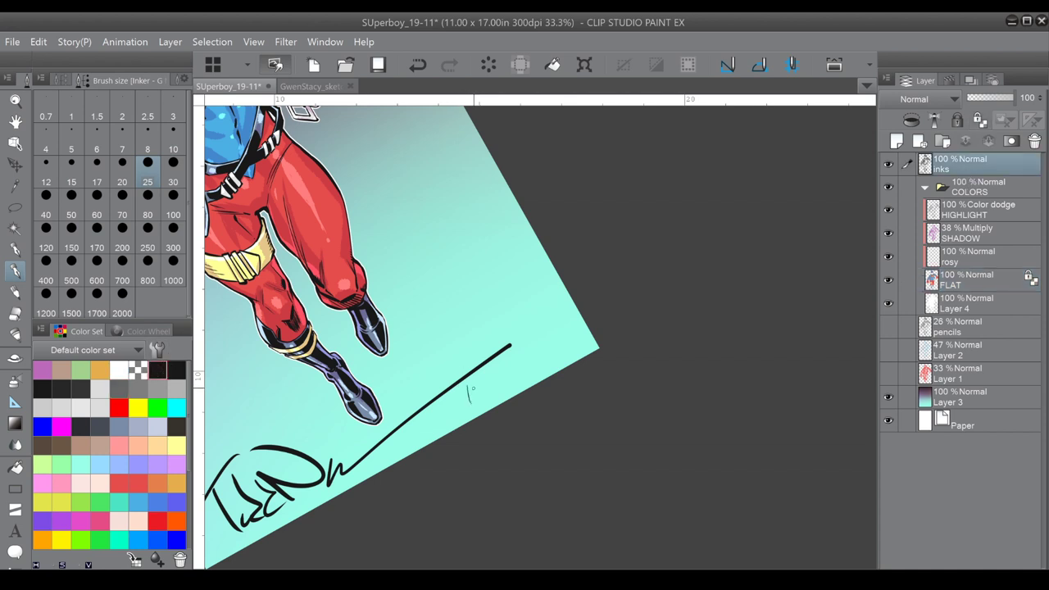
pyautogui.hotkey('ctrl', 'z')
# Hand-letter a new January 2020 date below the signature line with brush size 80 and save the illustration.
pyautogui.click(147, 222)
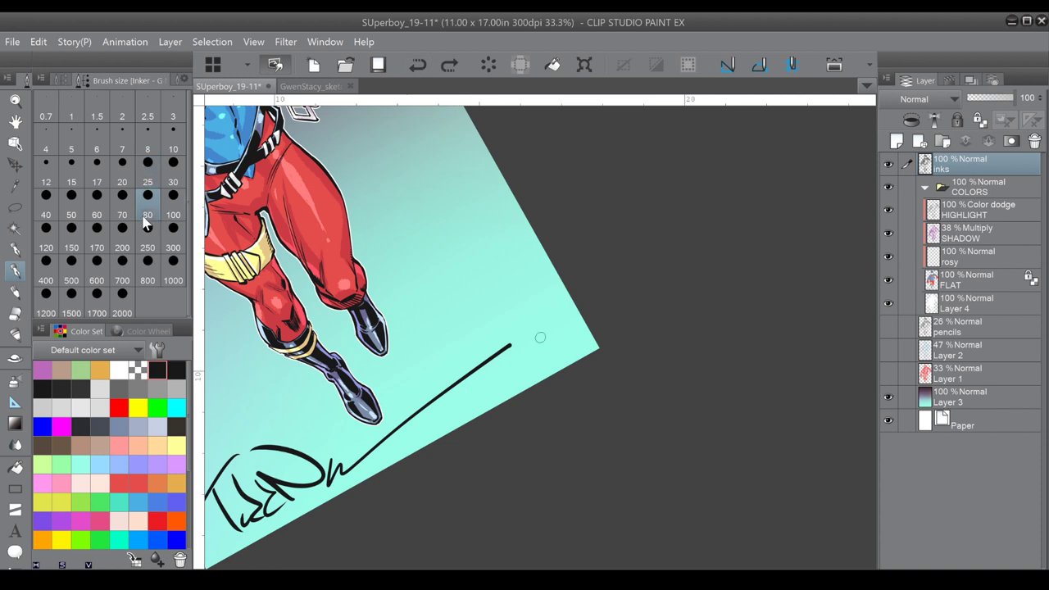
pyautogui.moveTo(473, 381)
pyautogui.mouseDown()
pyautogui.moveTo(470, 401)
pyautogui.moveTo(495, 375)
pyautogui.moveTo(512, 383)
pyautogui.moveTo(525, 362)
pyautogui.moveTo(544, 366)
pyautogui.moveTo(559, 347)
pyautogui.mouseUp()
pyautogui.moveTo(564, 336); pyautogui.dragTo(563, 337)
pyautogui.click(529, 360)
pyautogui.hotkey('ctrl', '-')
pyautogui.moveTo(334, 164)
pyautogui.mouseDown()
pyautogui.moveTo(423, 270)
pyautogui.moveTo(434, 241)
pyautogui.mouseUp()
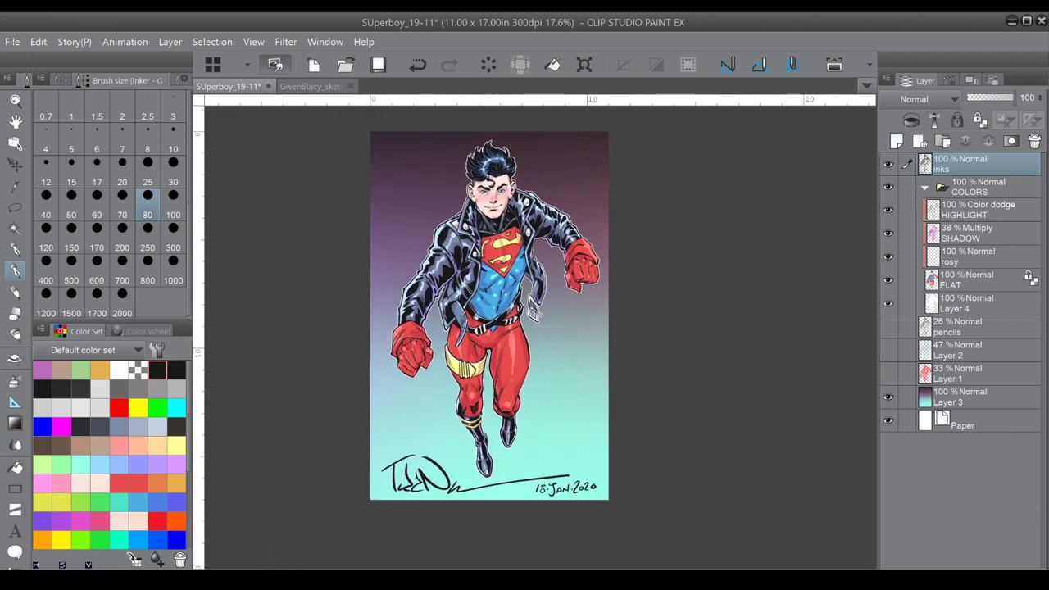
pyautogui.click(380, 66)
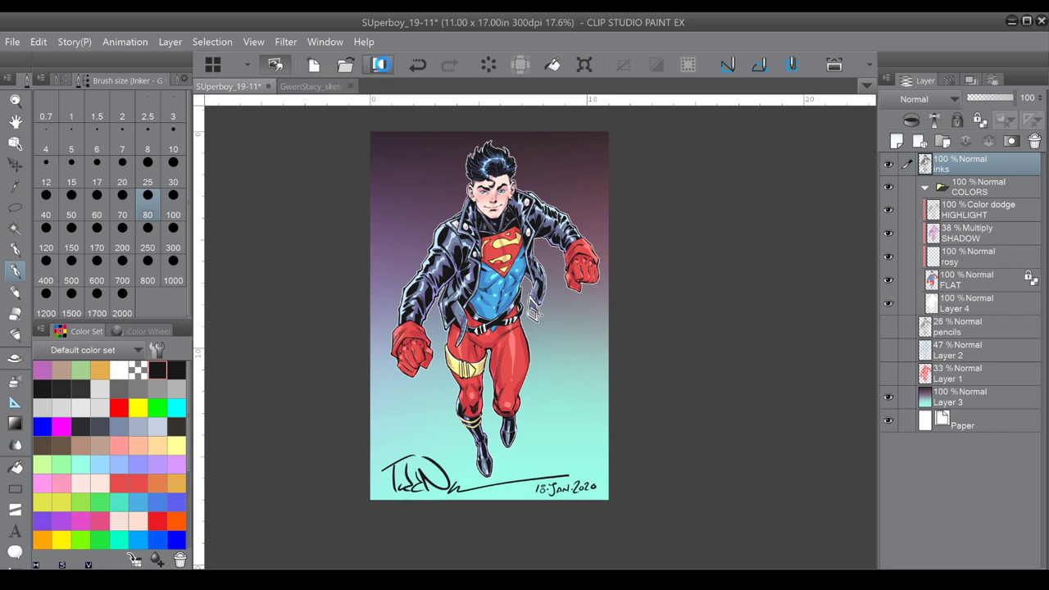